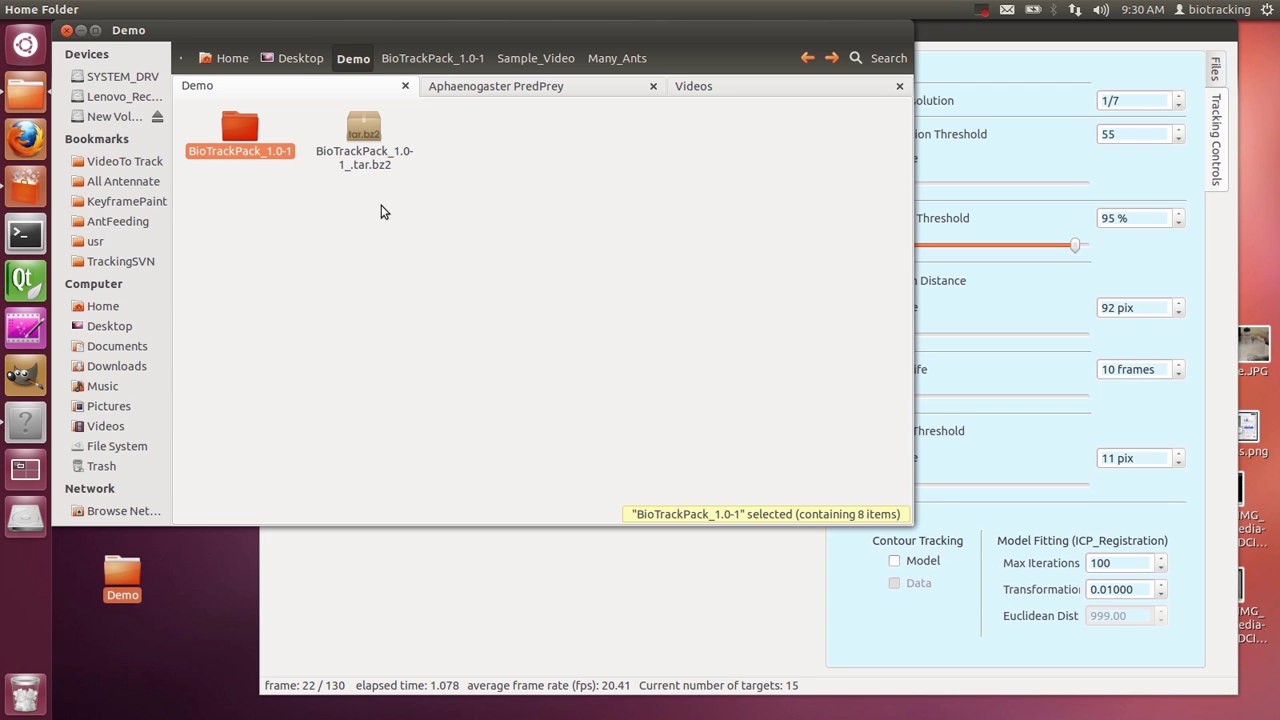
Open the BioTrackPack_1.0-1 folder in Demo and select the MultiTrack_64 program
left_click(378, 208)
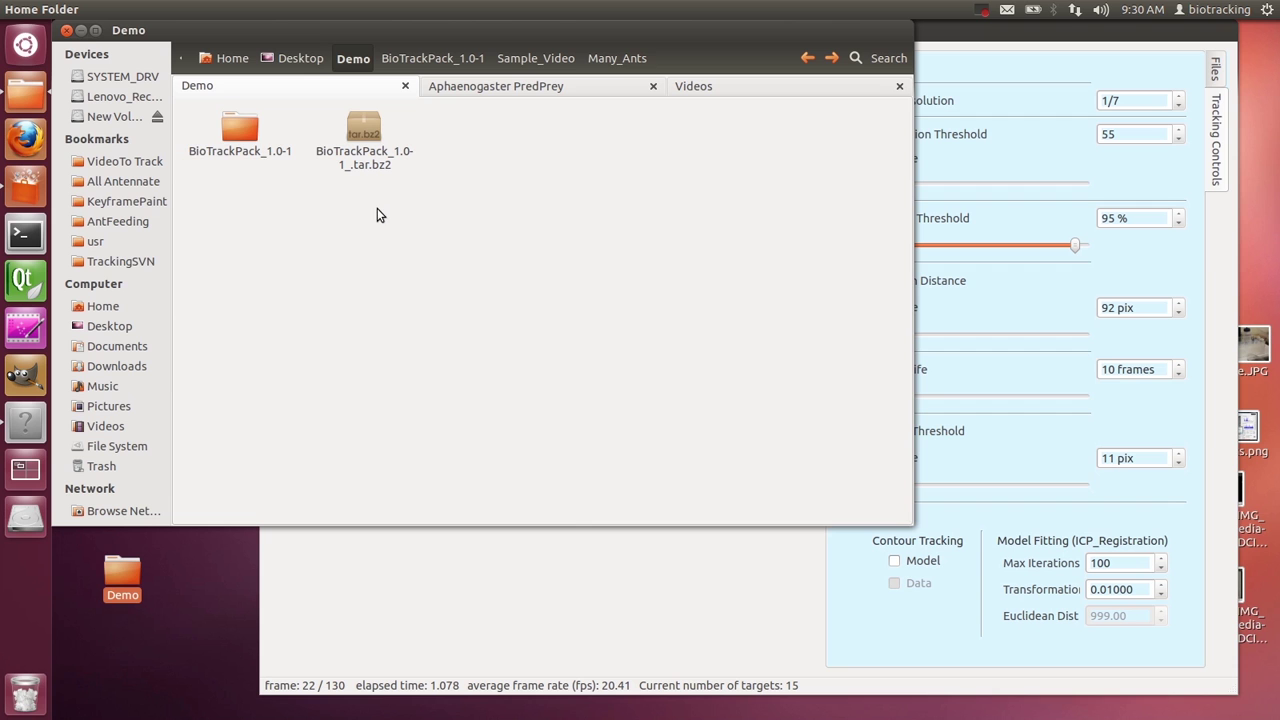
double_click(246, 127)
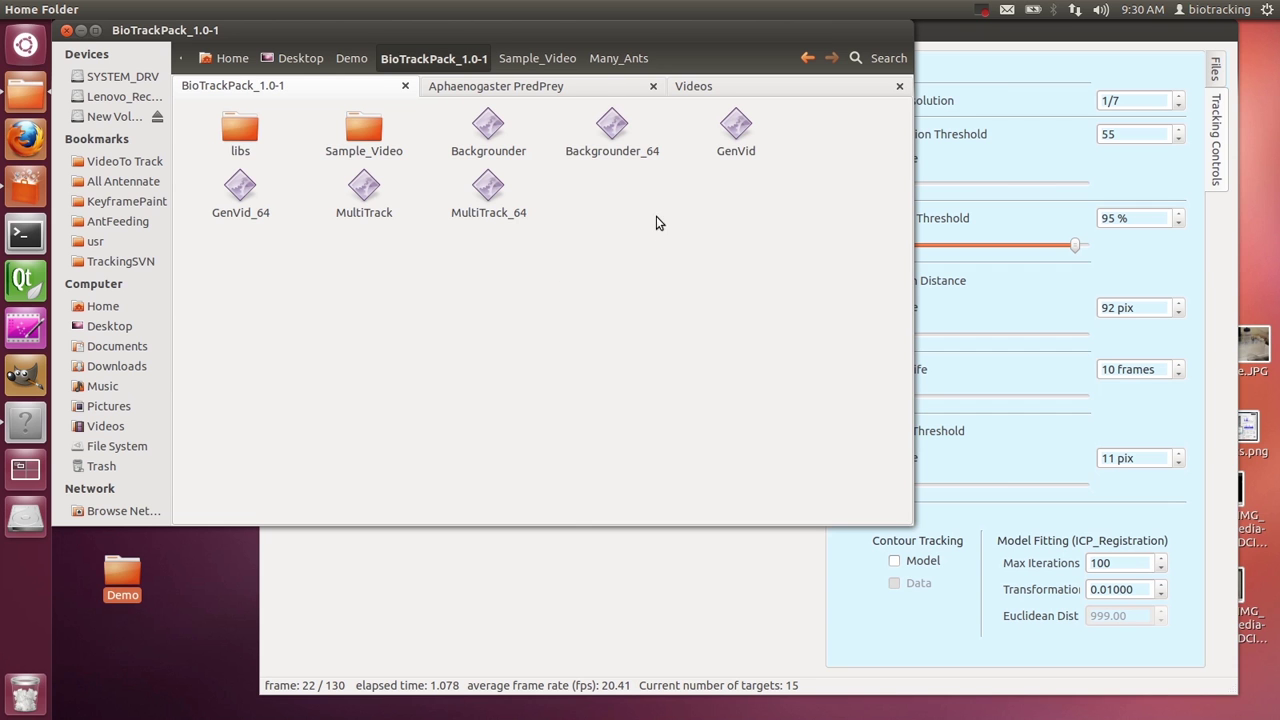
left_click(492, 210)
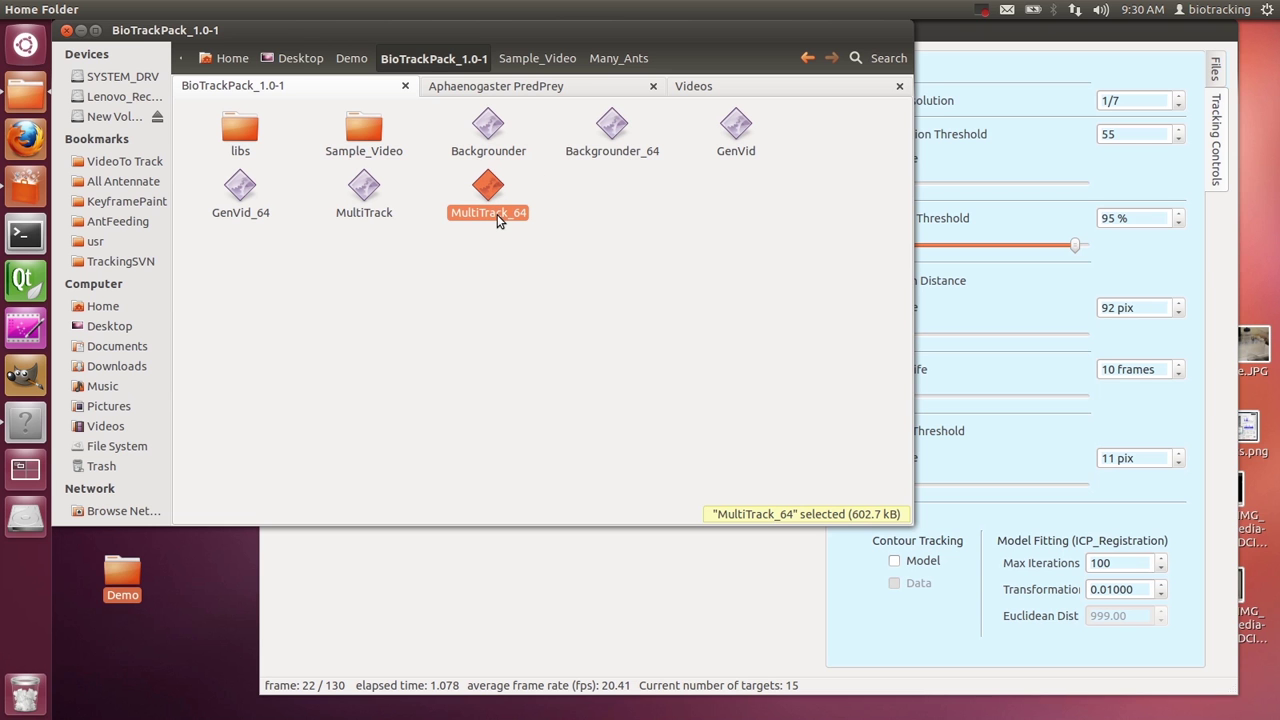
Switch to the MultiTrack window, play the ant tracking to its last frame, and reset and replay it
left_click(620, 657)
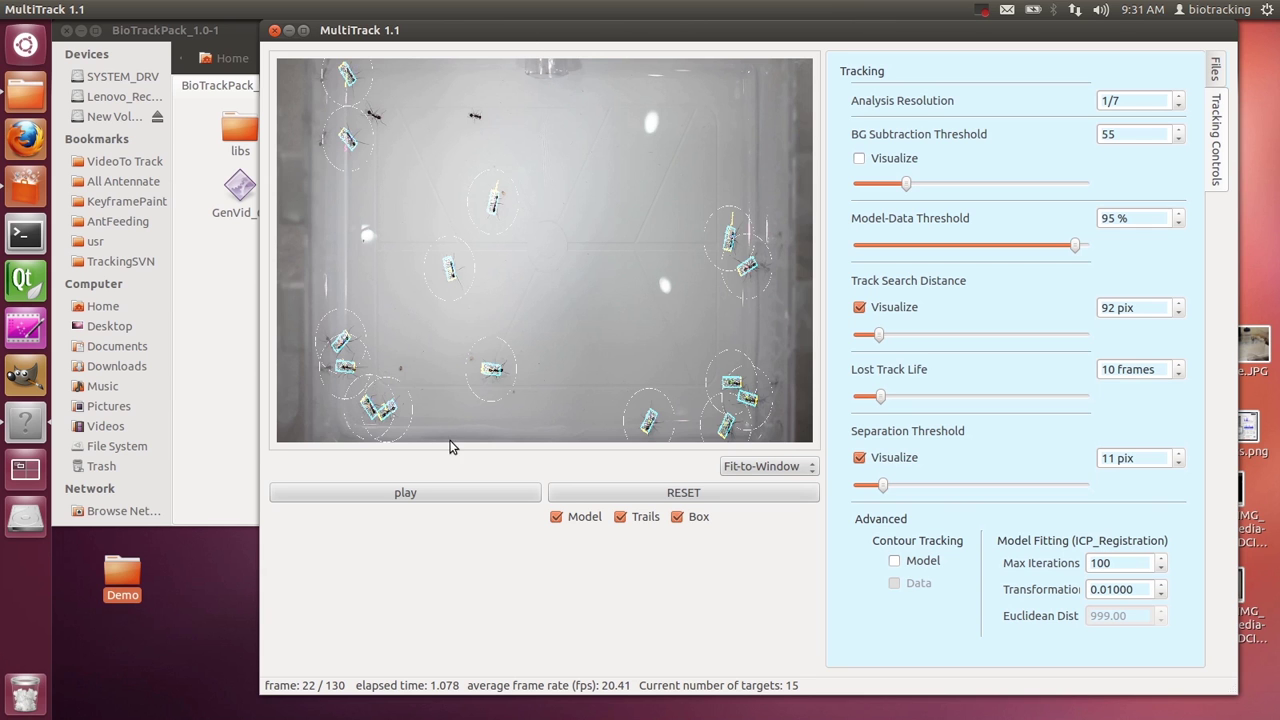
left_click(447, 494)
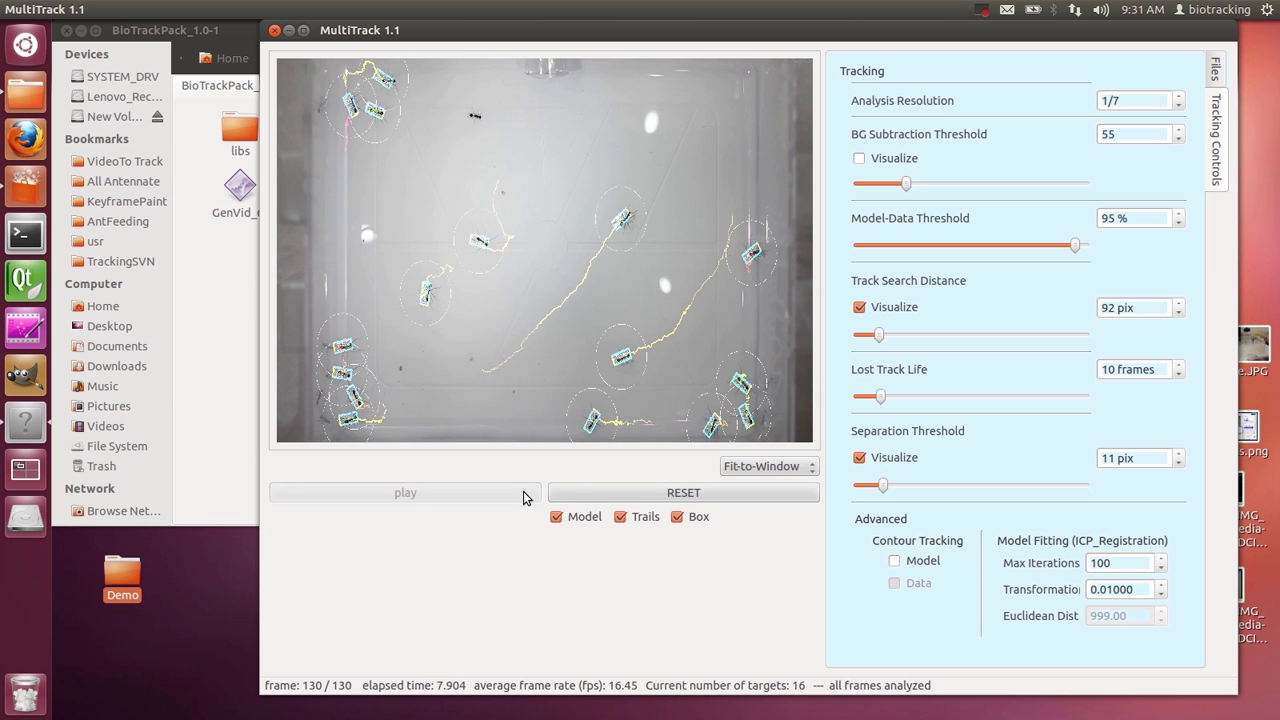
left_click(586, 494)
left_click(405, 494)
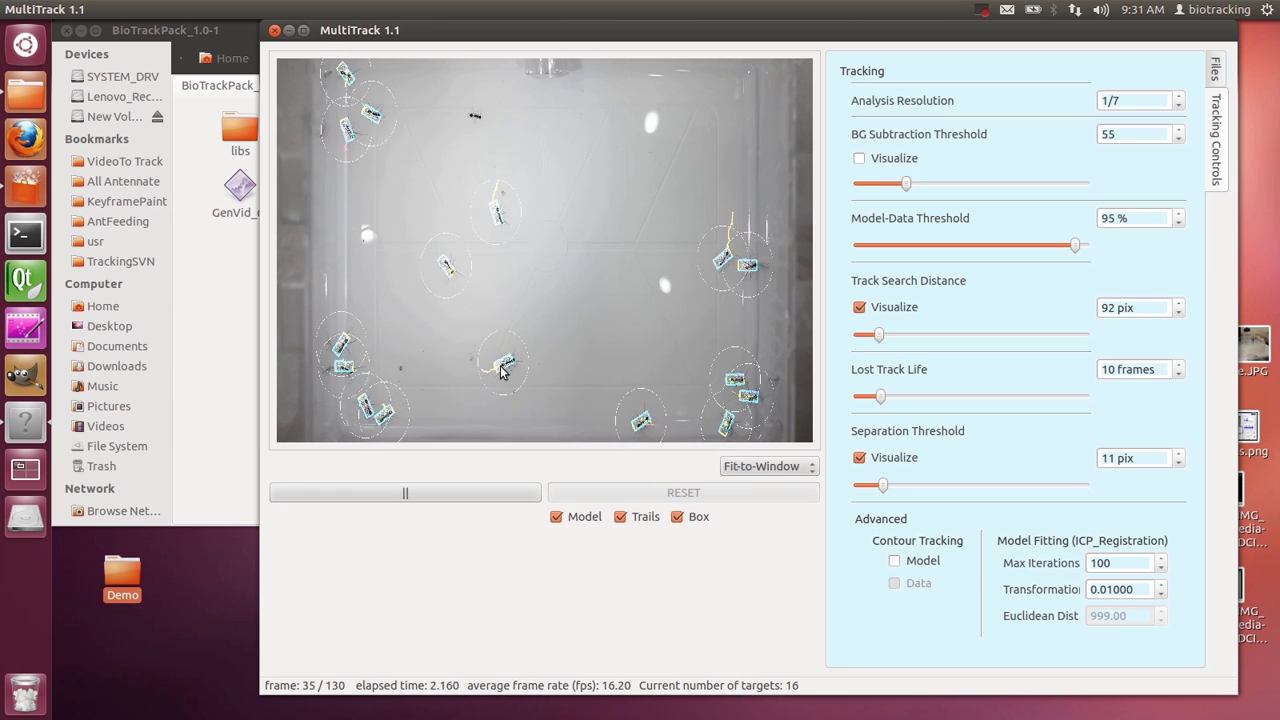
Show the loaded video, background, model and mask files in MultiTrack and reposition its window over the file manager
left_click(1216, 68)
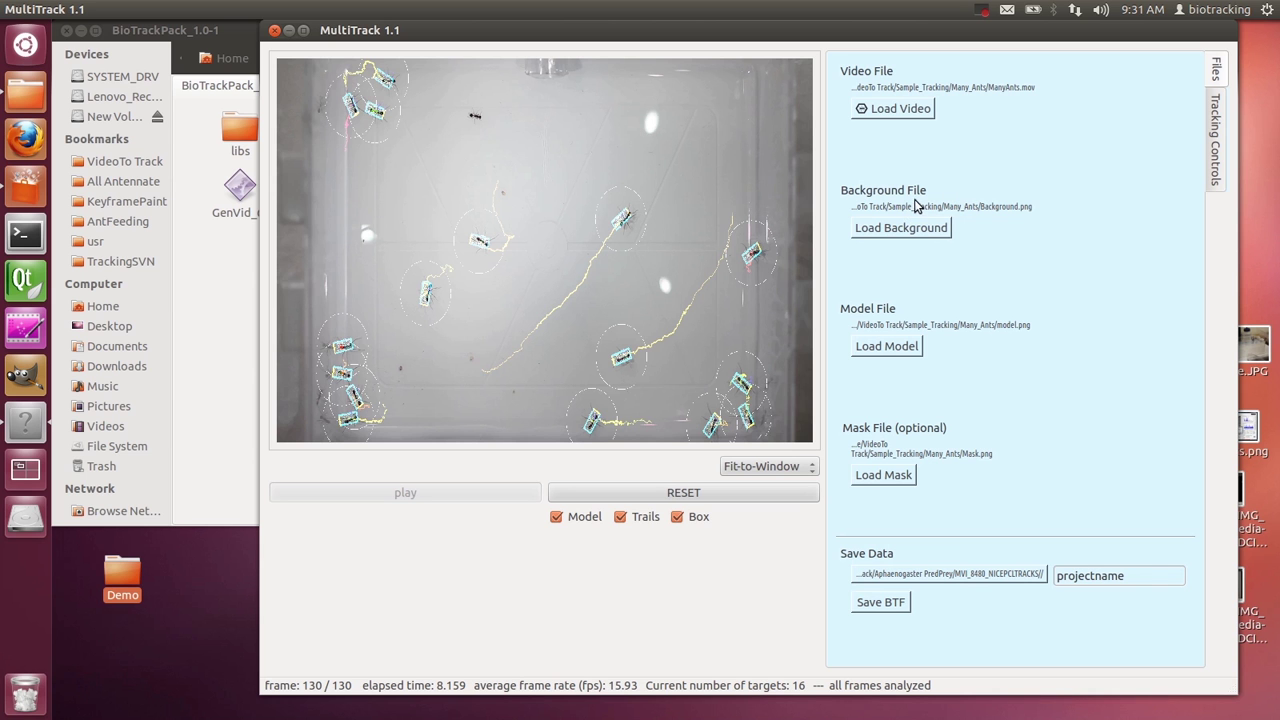
left_click_drag(474, 33, 469, 312)
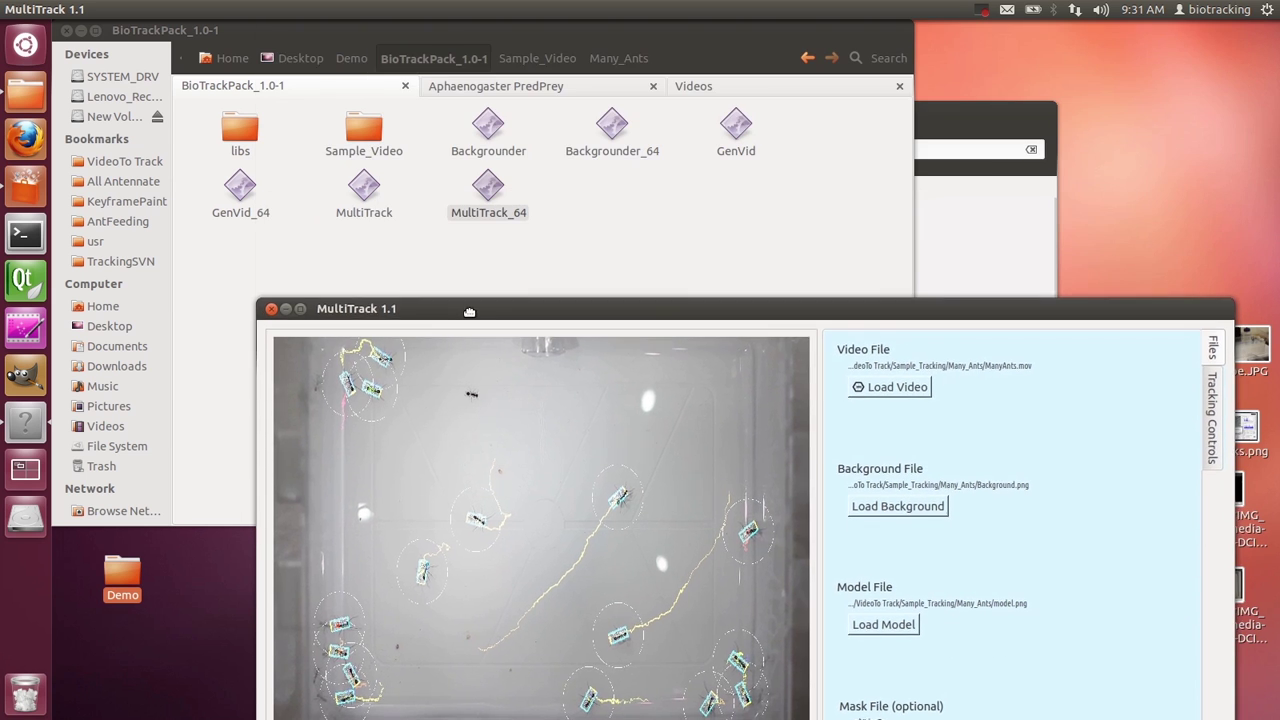
left_click_drag(767, 299, 751, 54)
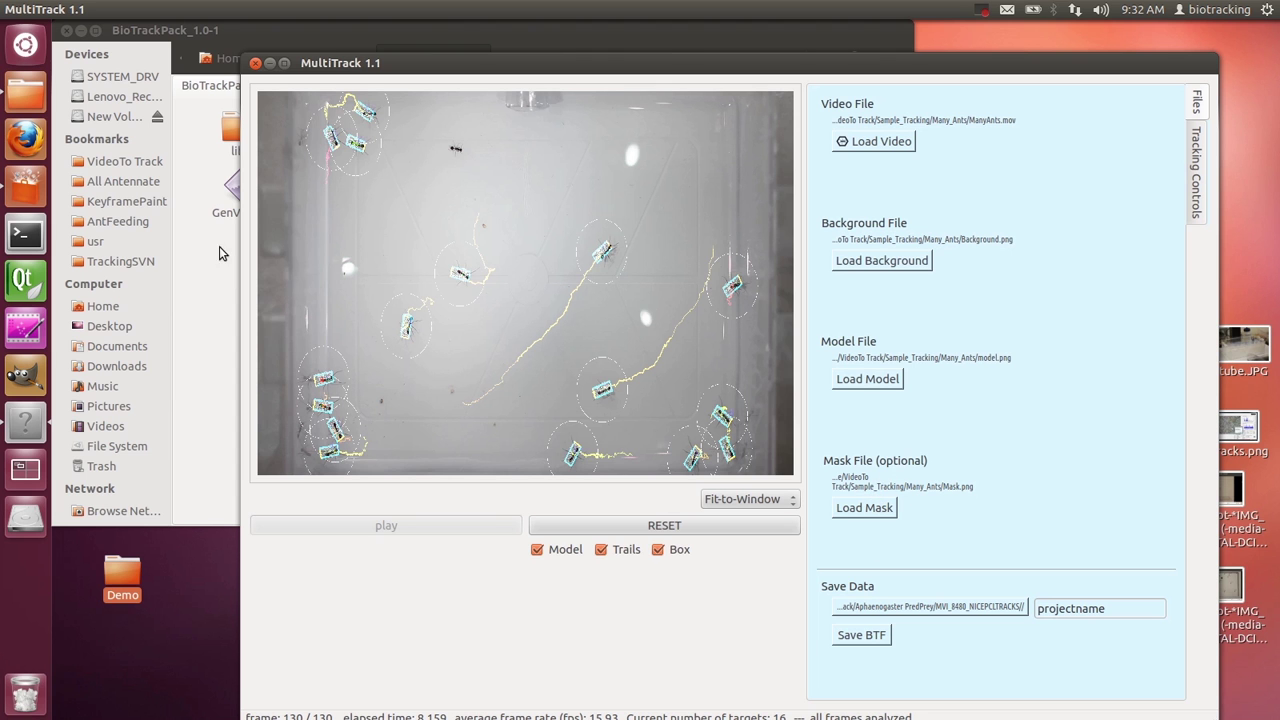
Switch to the file manager, select the BioTrackPack archive in Demo, and reopen the BioTrackPack_1.0-1 folder
left_click(215, 284)
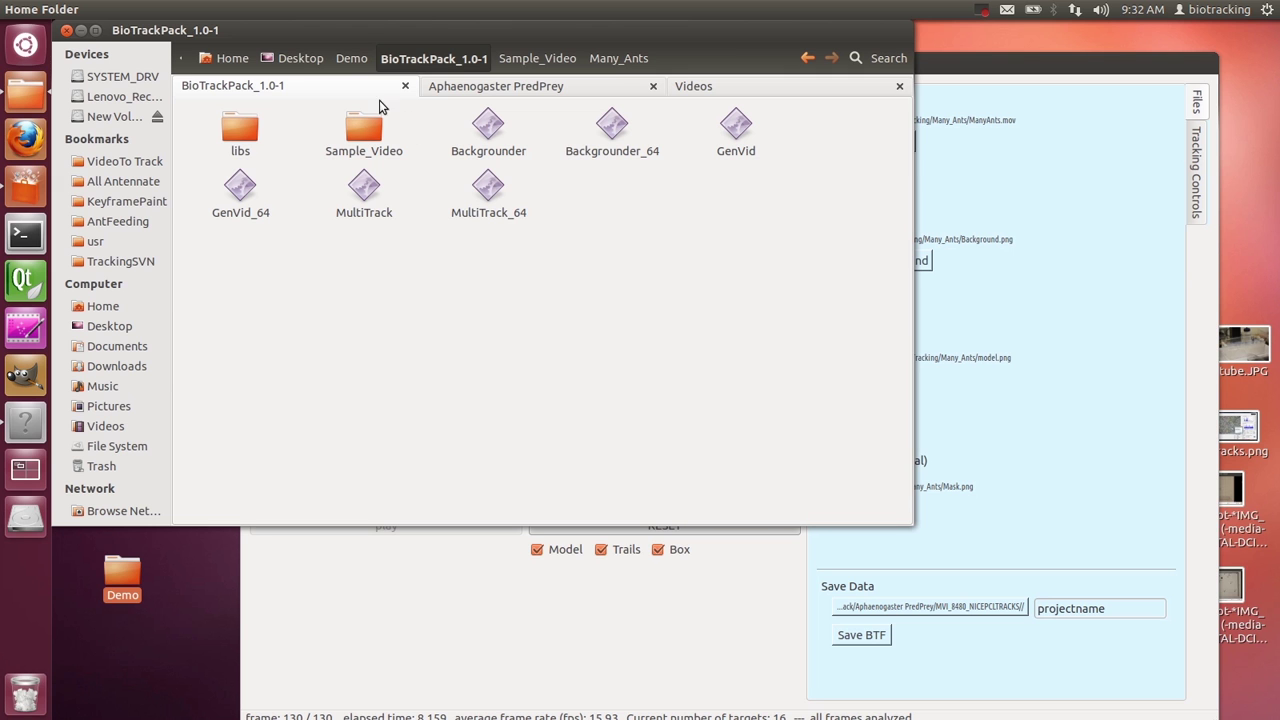
left_click(351, 64)
left_click(363, 132)
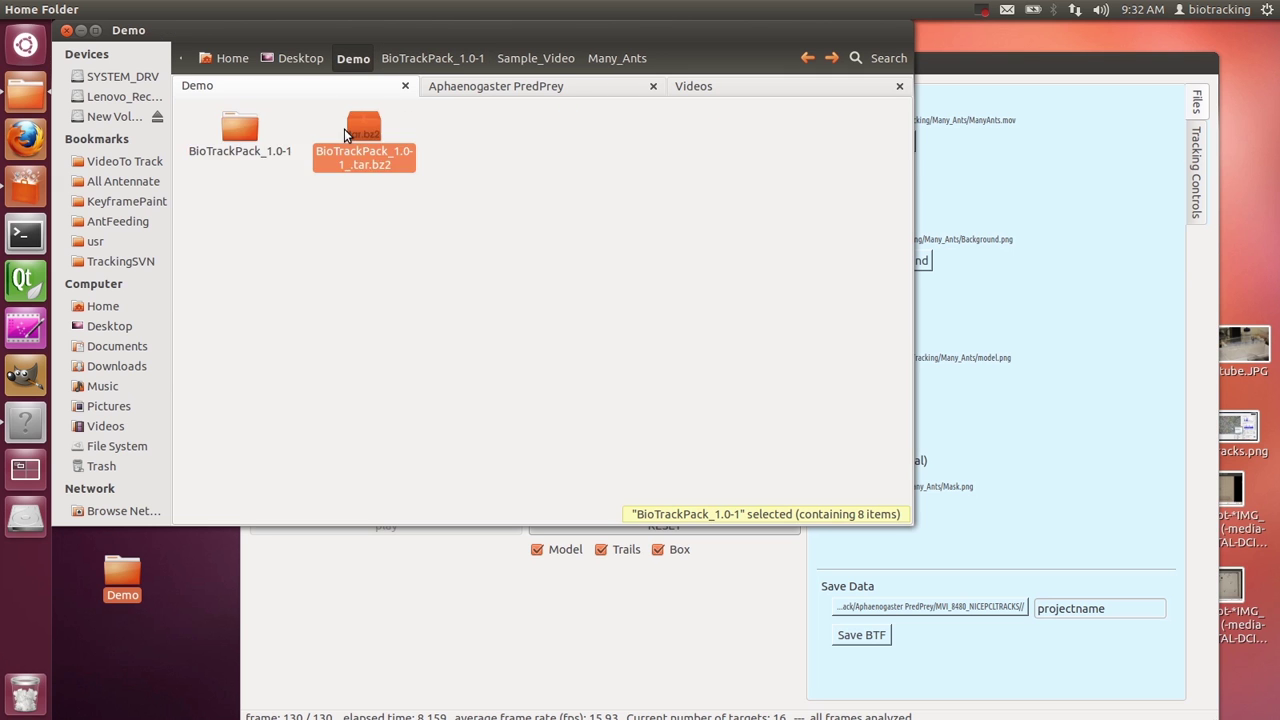
double_click(252, 128)
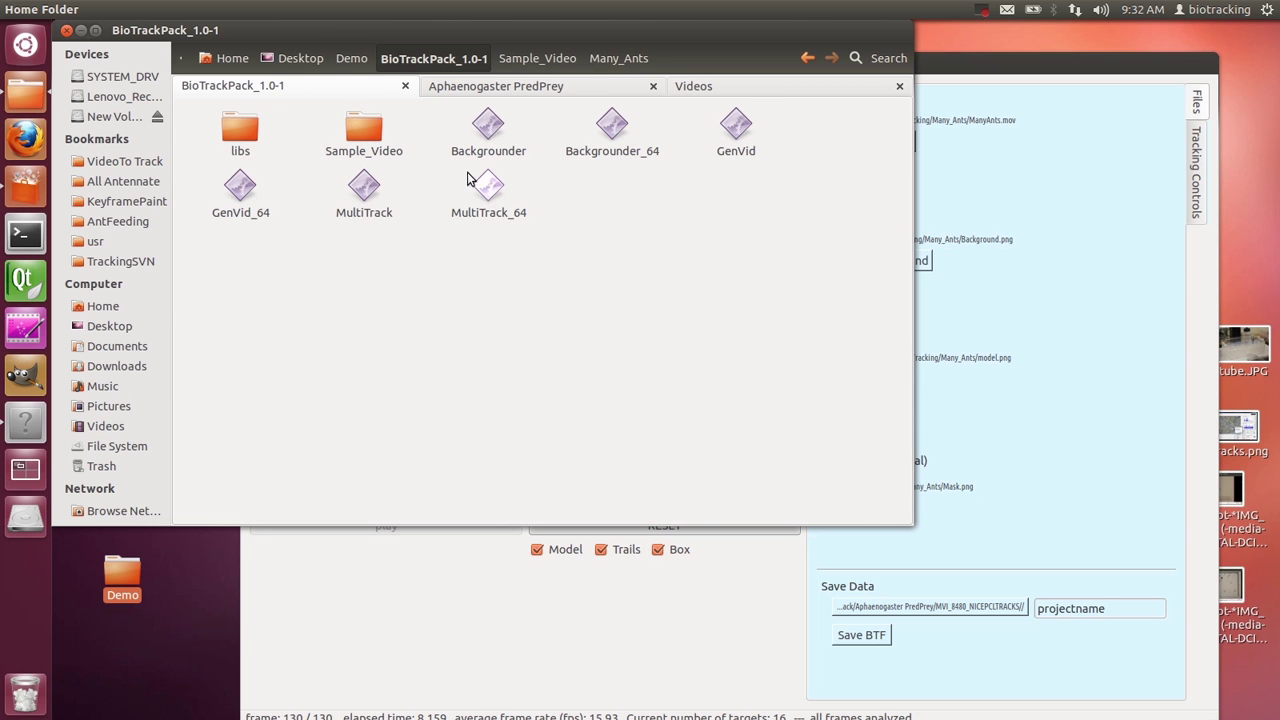
Launch the 64-bit version of MultiTrack from the BioTrackPack_1.0-1 folder
left_click(488, 203)
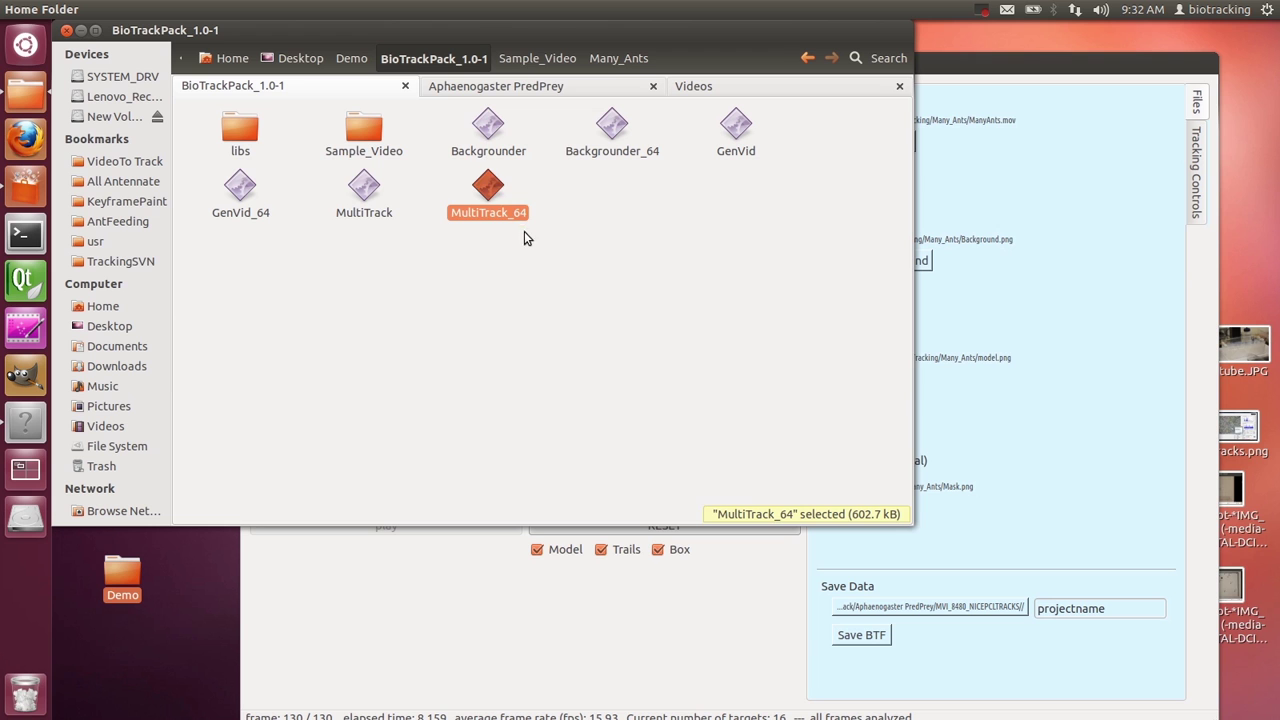
left_click(512, 252)
left_click(488, 195)
left_click(364, 192)
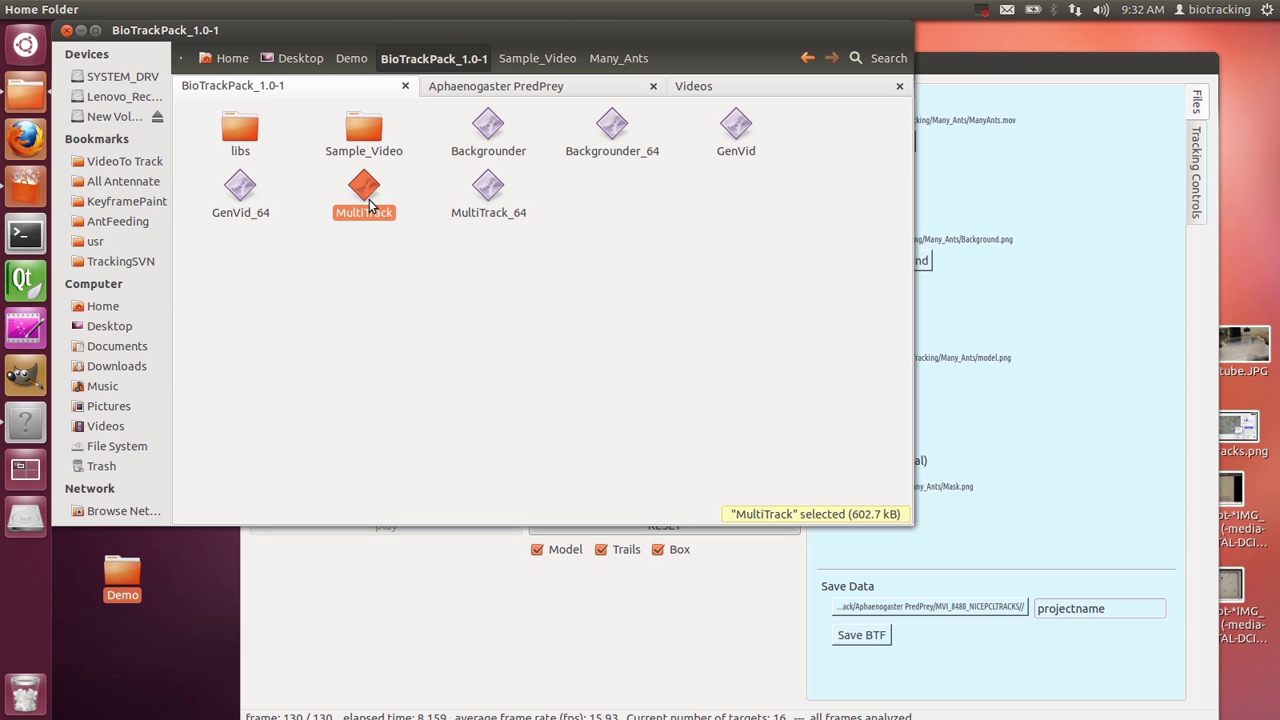
left_click(486, 188)
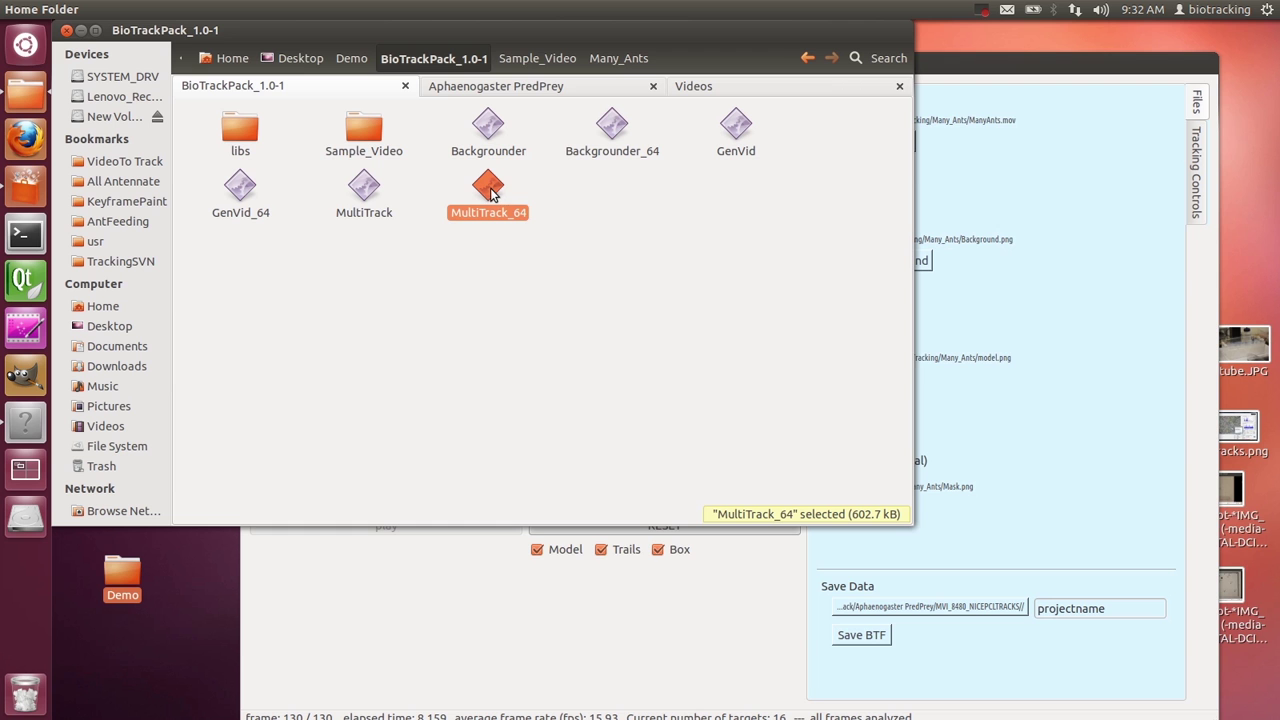
double_click(489, 190)
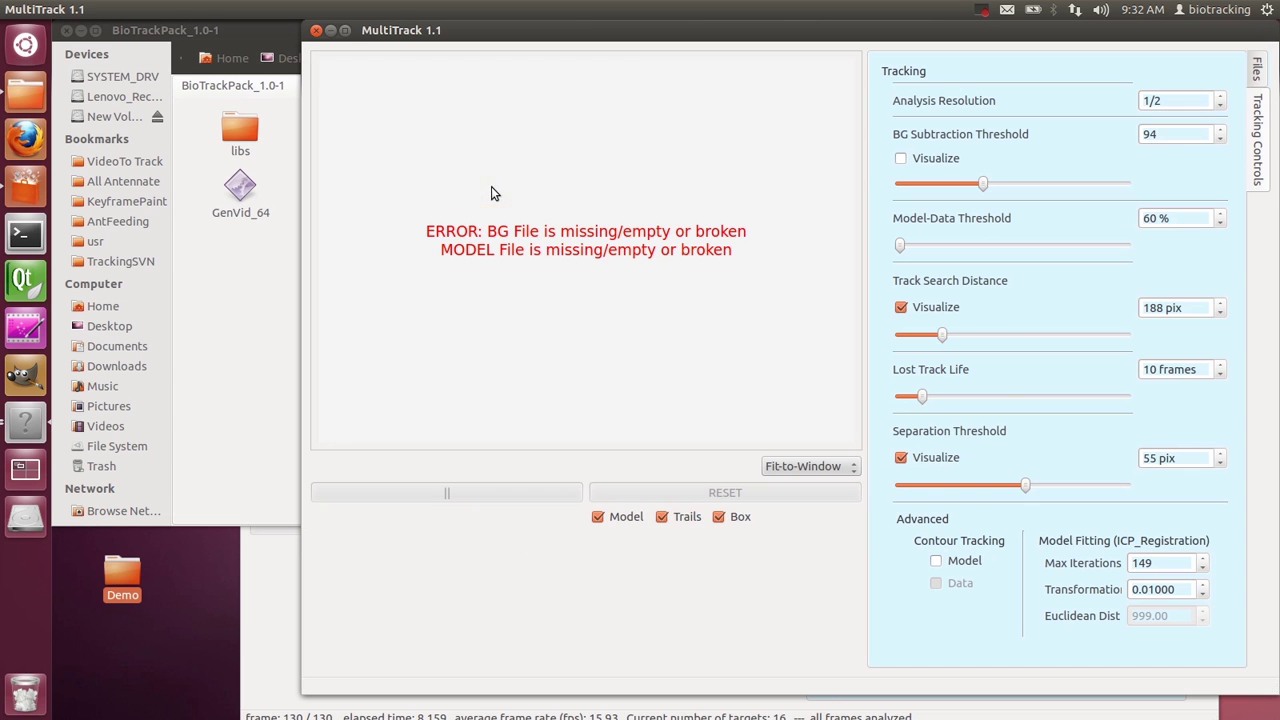
Show the file-loading options of the new MultiTrack window and move the window down to uncover the Sample_Video folder
left_click_drag(737, 30, 678, 50)
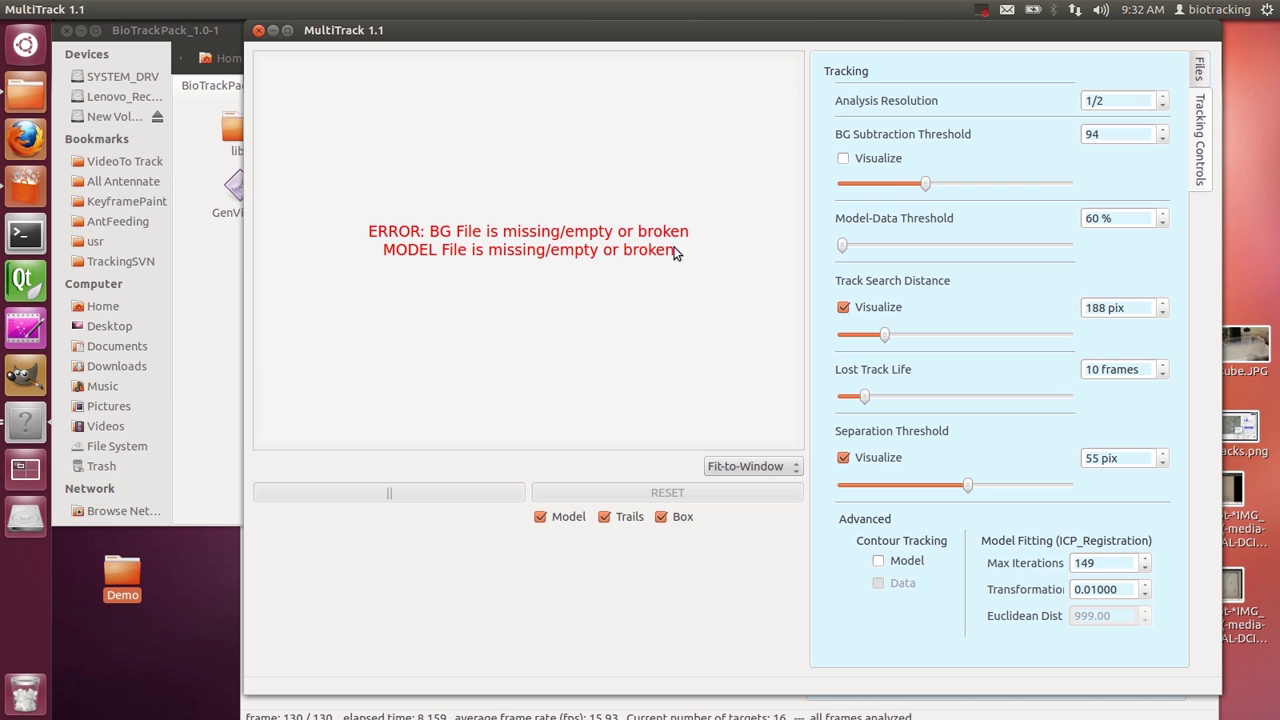
left_click(1198, 68)
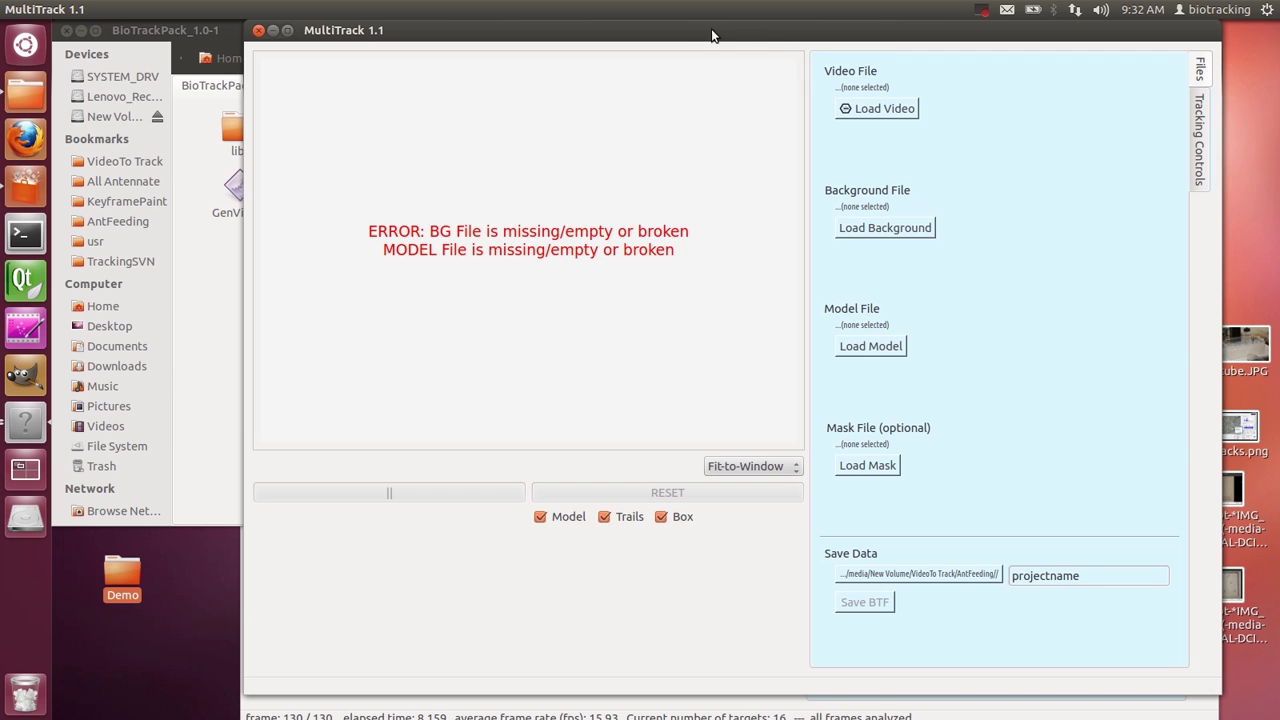
left_click_drag(690, 38, 669, 196)
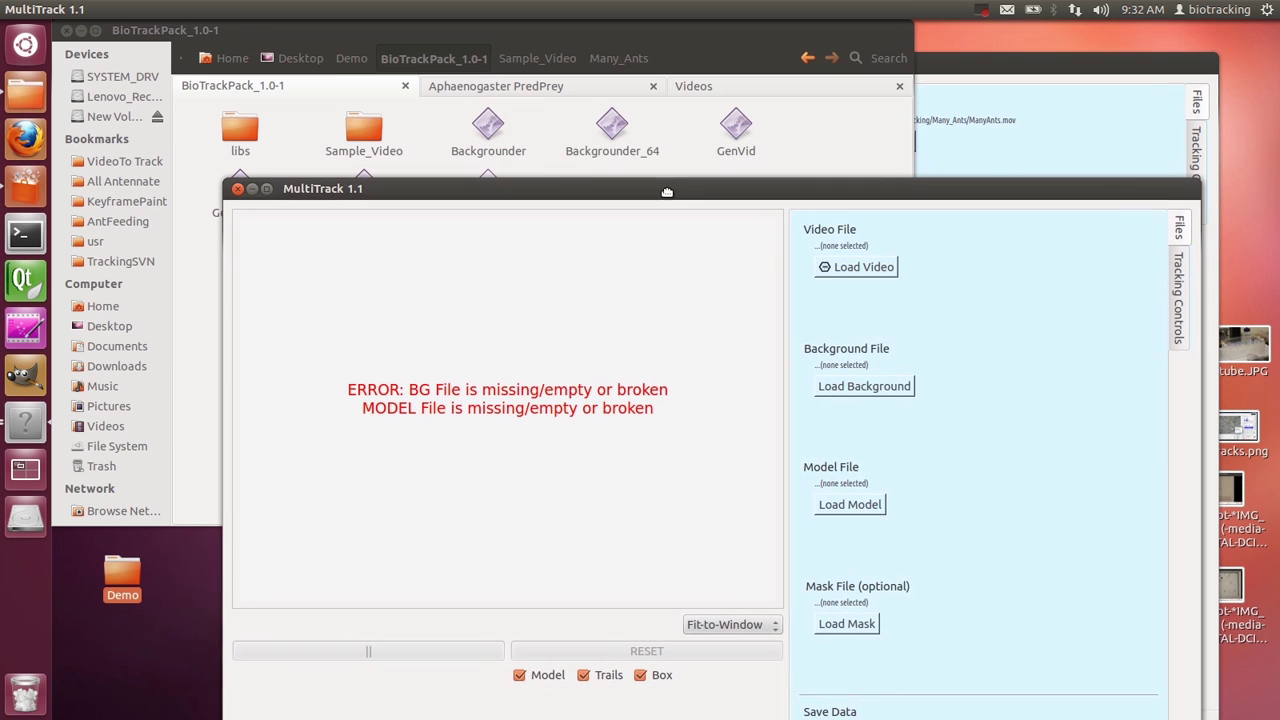
left_click_drag(550, 197, 476, 174)
mouse_move(47, 9)
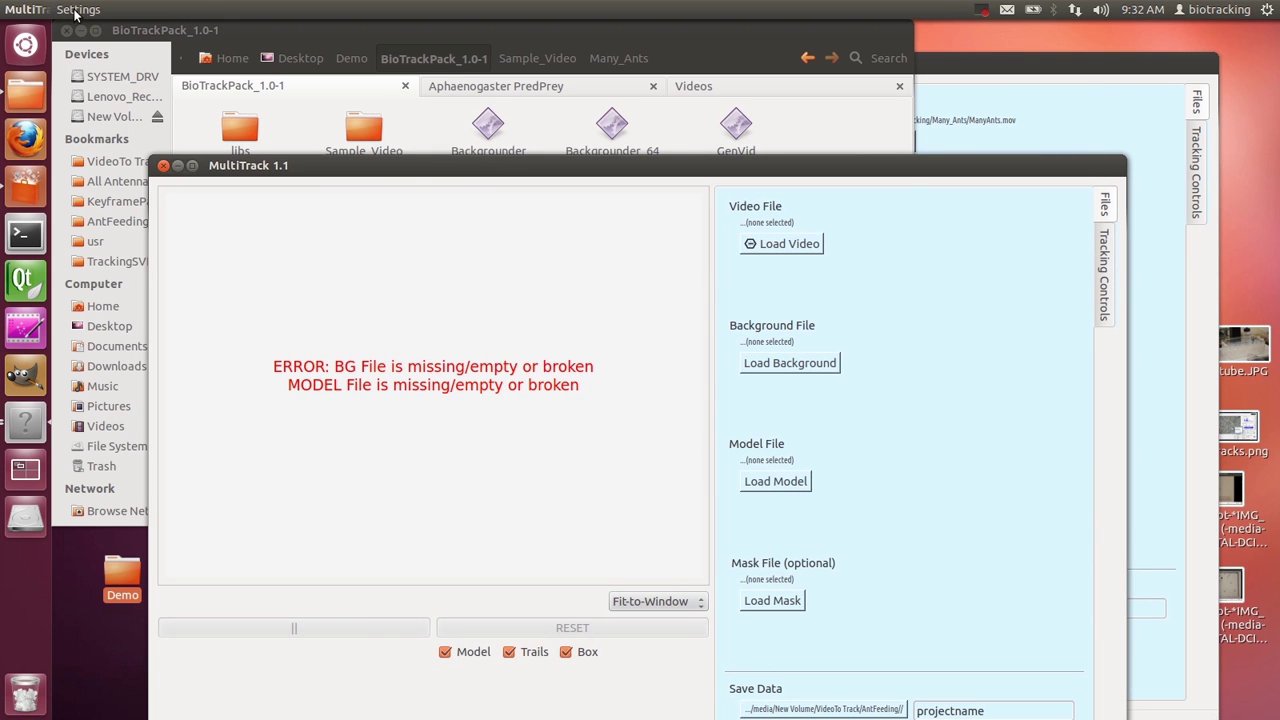
Open the Sample_Video folder in the file manager, look over its sample sets, and open Two_Ants
left_click(370, 129)
double_click(366, 128)
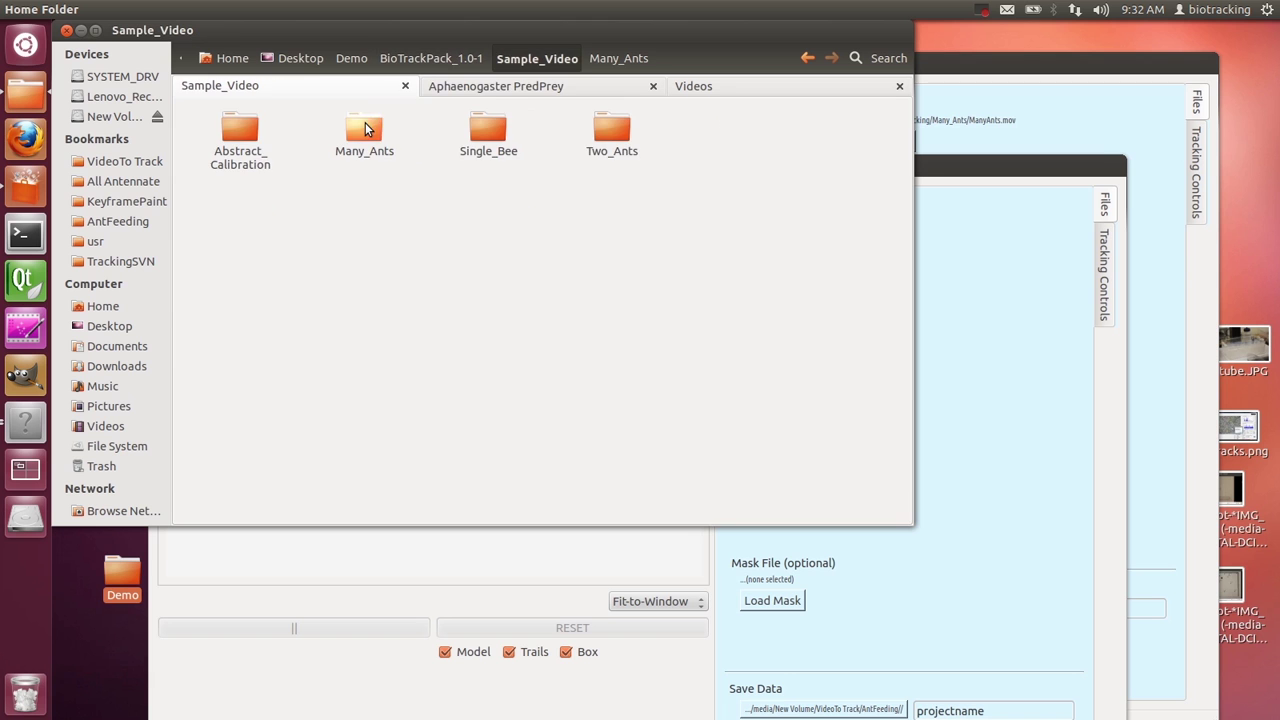
left_click(242, 129)
left_click(416, 217)
left_click(383, 151)
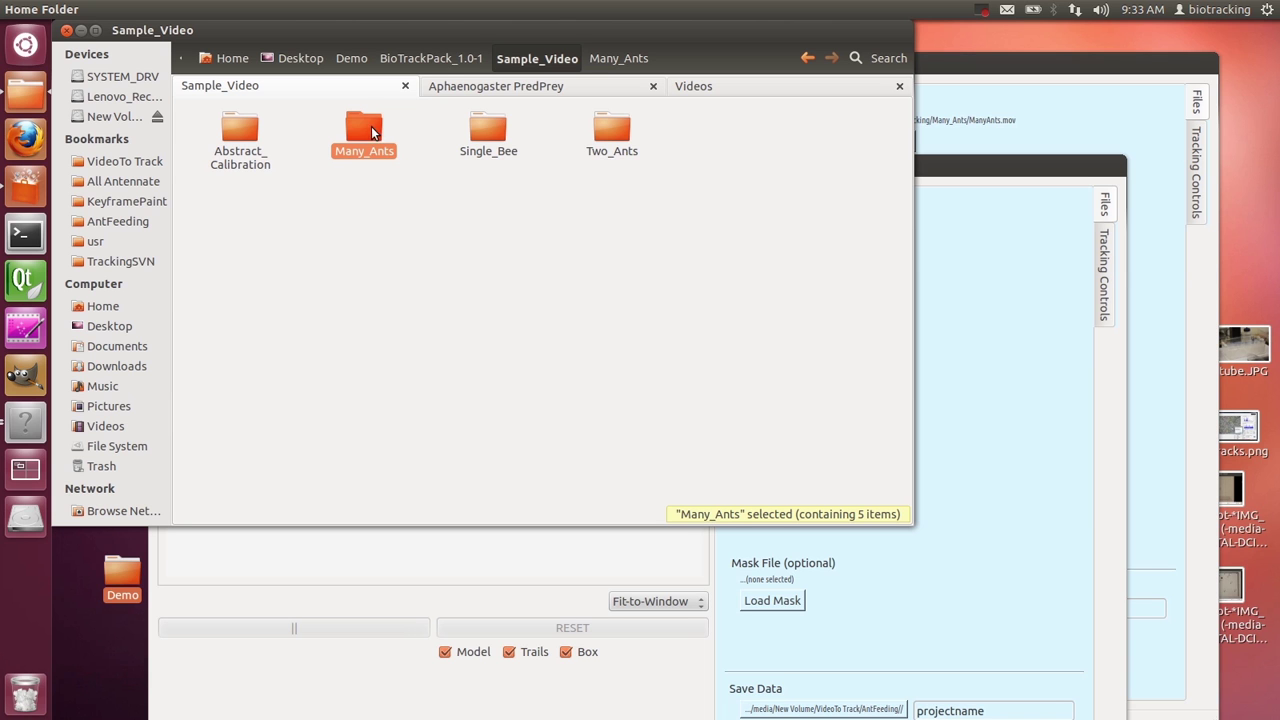
left_click(500, 140)
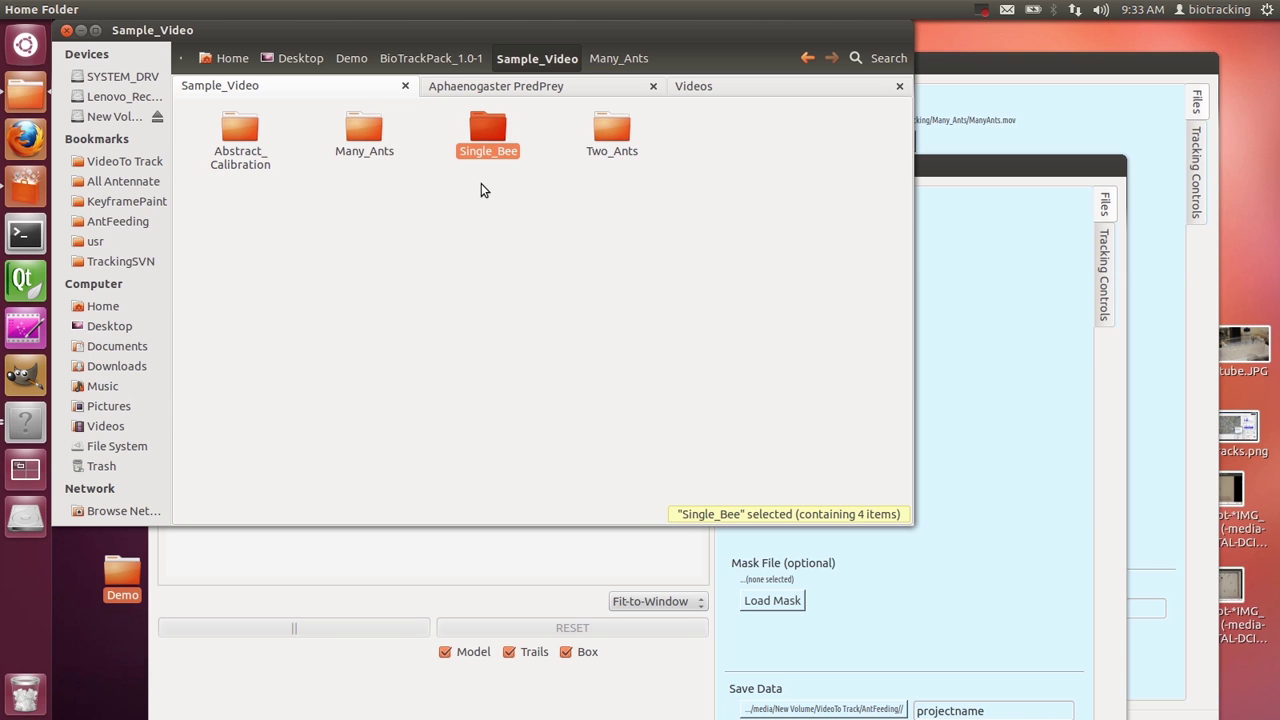
left_click(613, 124)
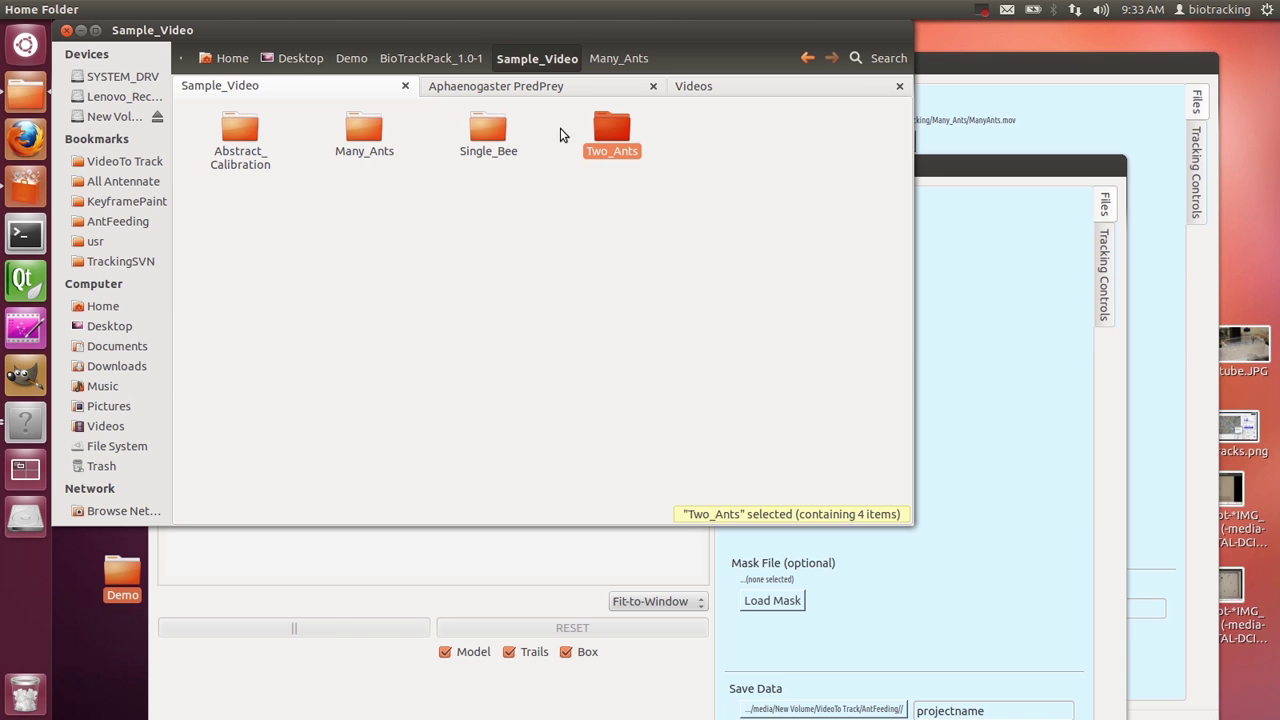
double_click(613, 125)
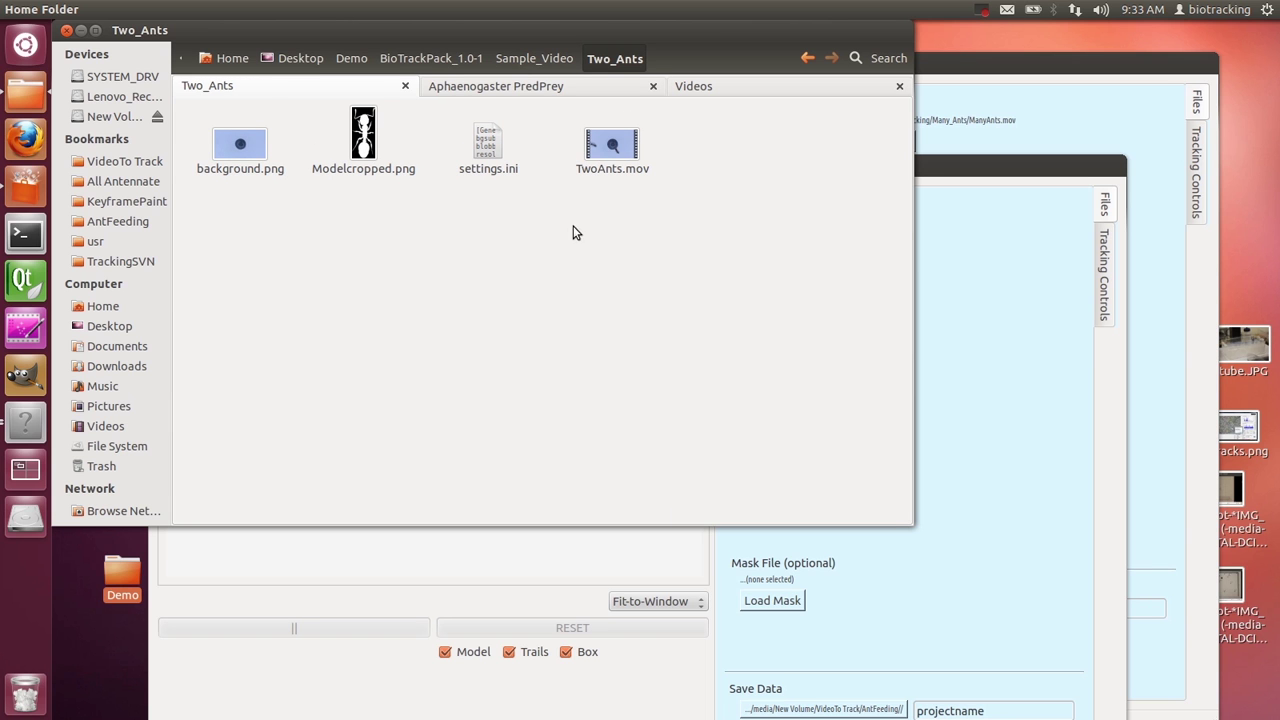
Preview the TwoAnts.mov sample video in the movie player and close the player
left_click_drag(379, 197, 251, 148)
left_click(539, 231)
left_click(618, 150)
double_click(618, 153)
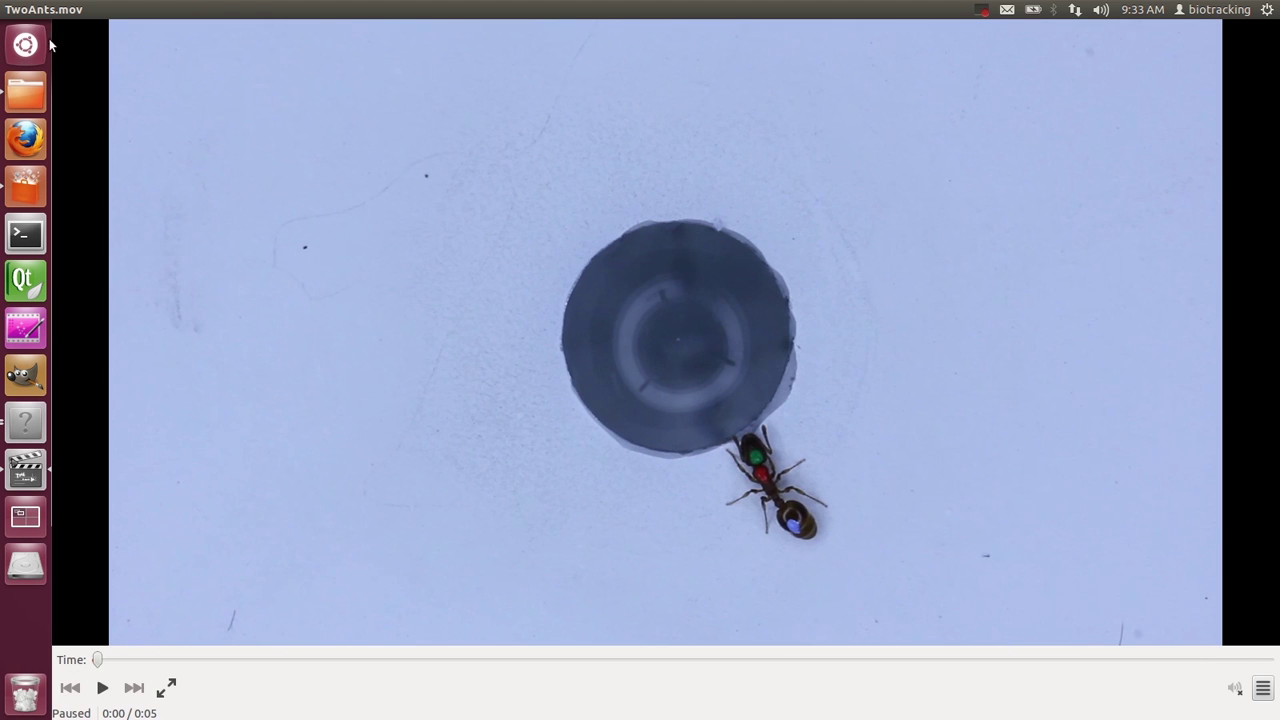
mouse_move(12, 12)
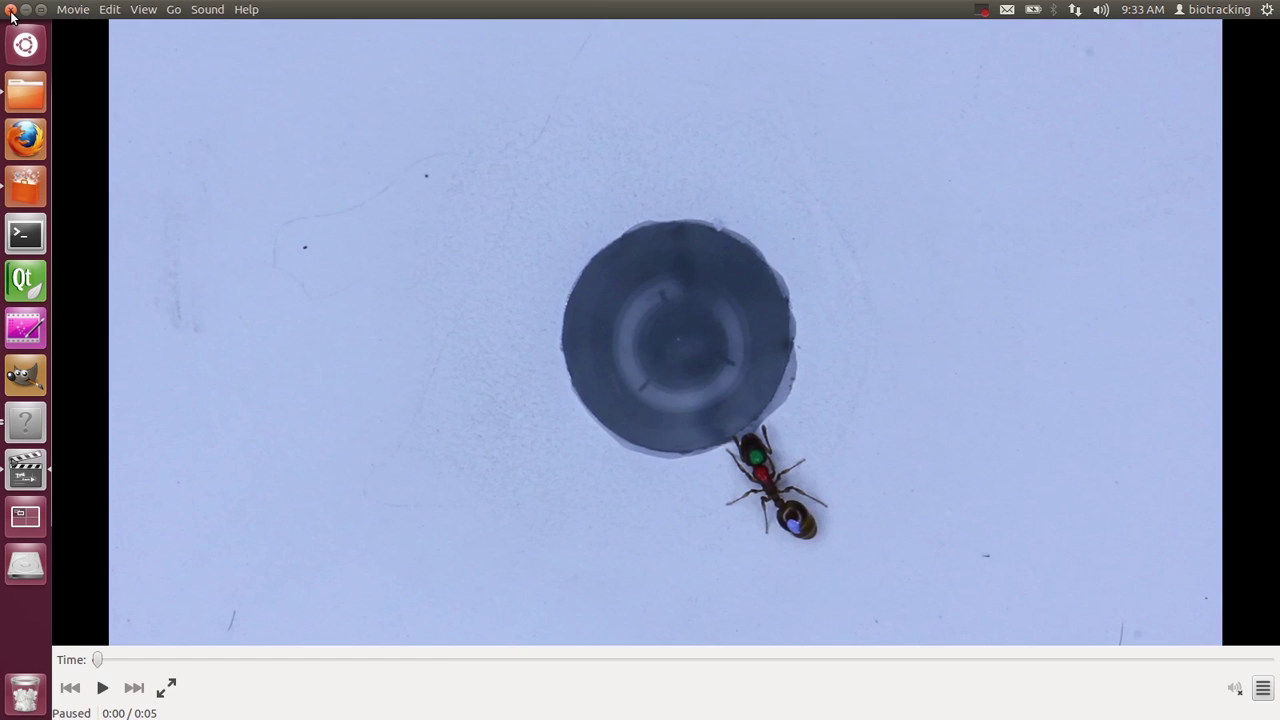
left_click(11, 10)
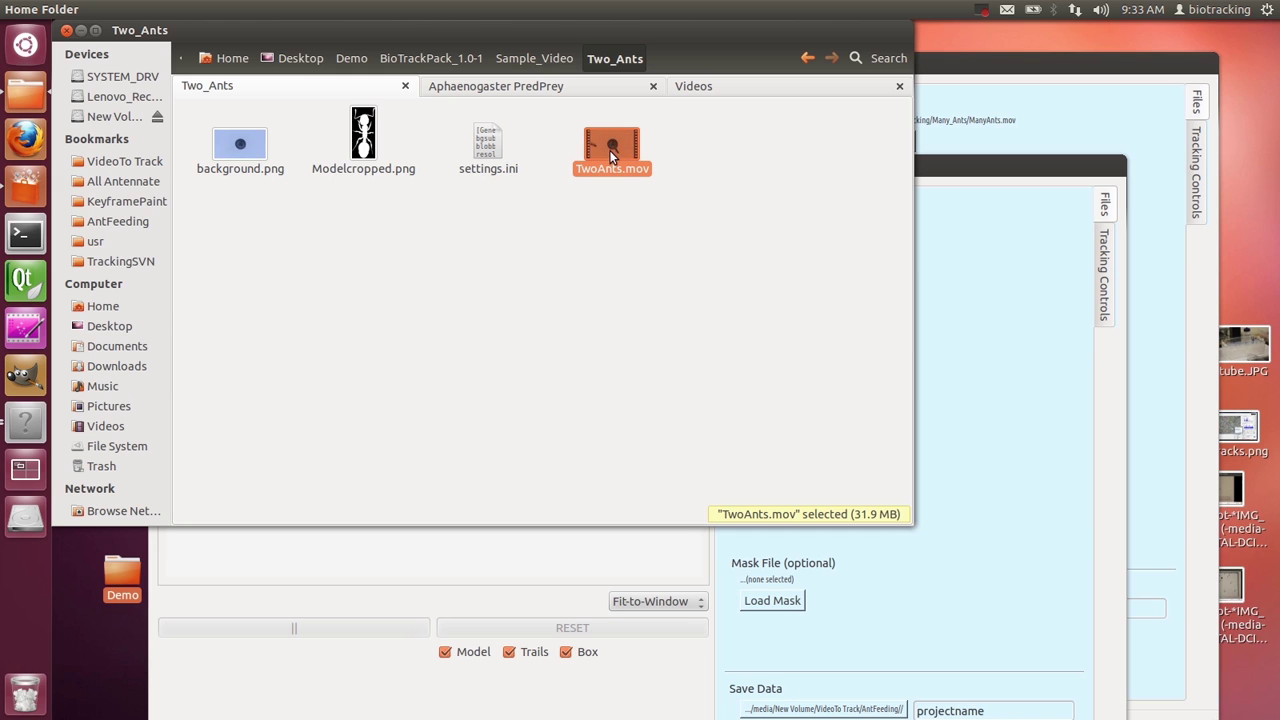
View the Modelcropped.png ant model in the image viewer and move its window aside
left_click(379, 209)
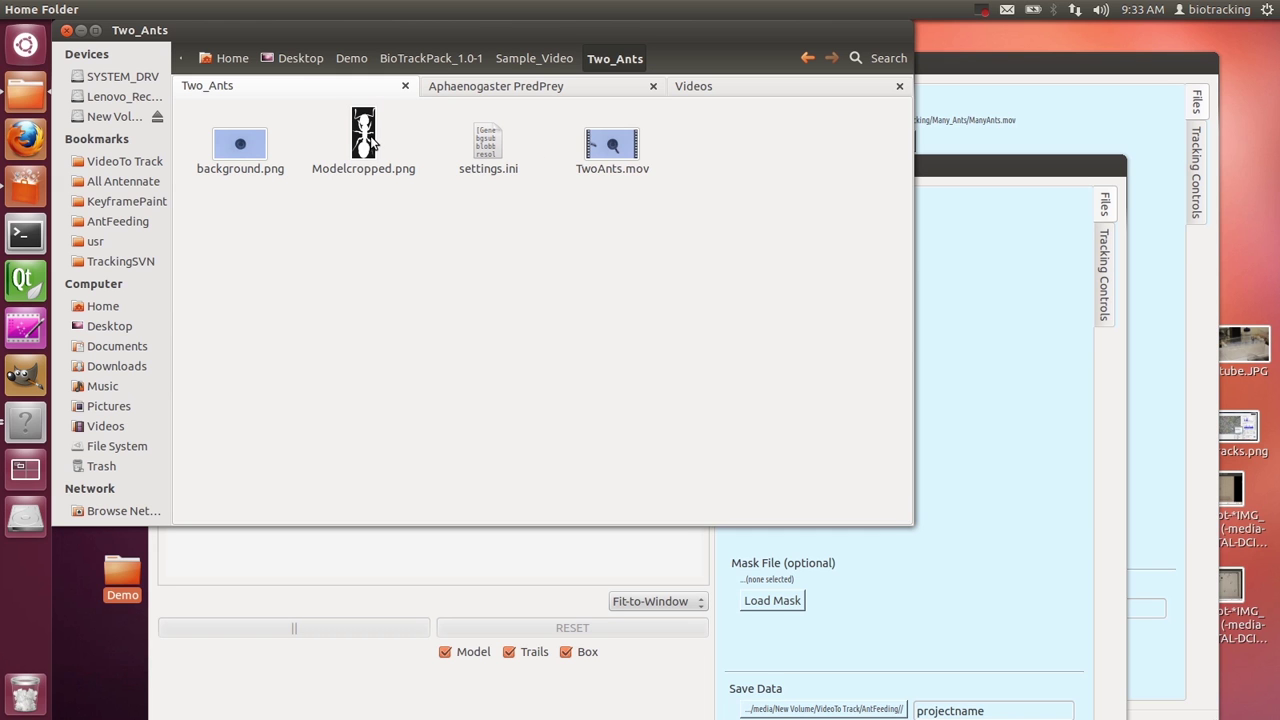
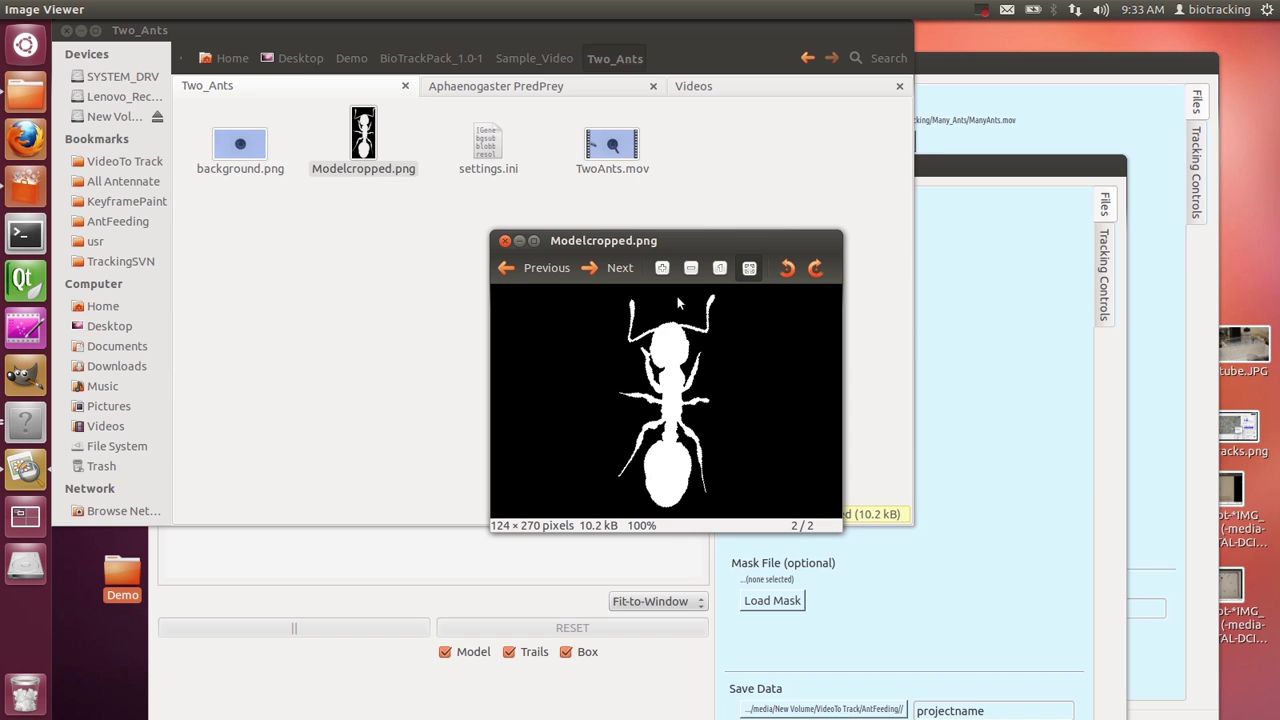
left_click(606, 148)
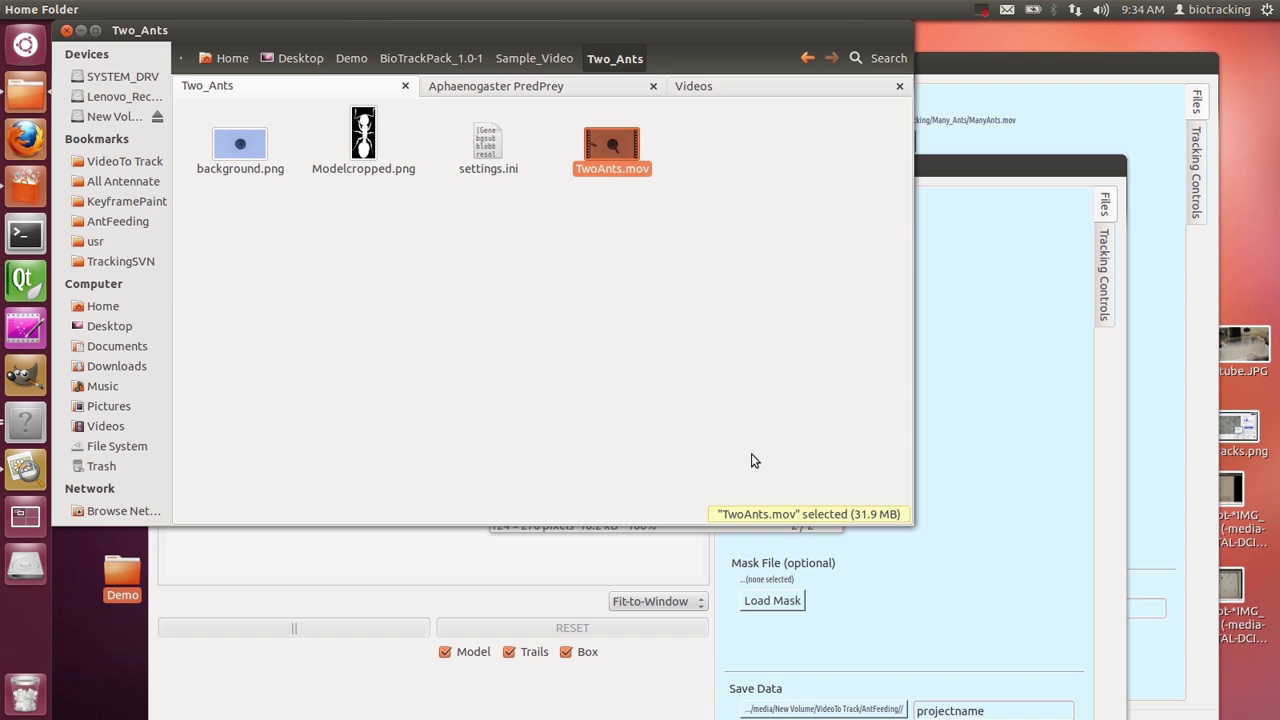
left_click_drag(685, 30, 806, 90)
Move the file manager down, open background.png in the image viewer, and arrange its window to compare it with TwoAnts.mov
left_click_drag(526, 268, 461, 131)
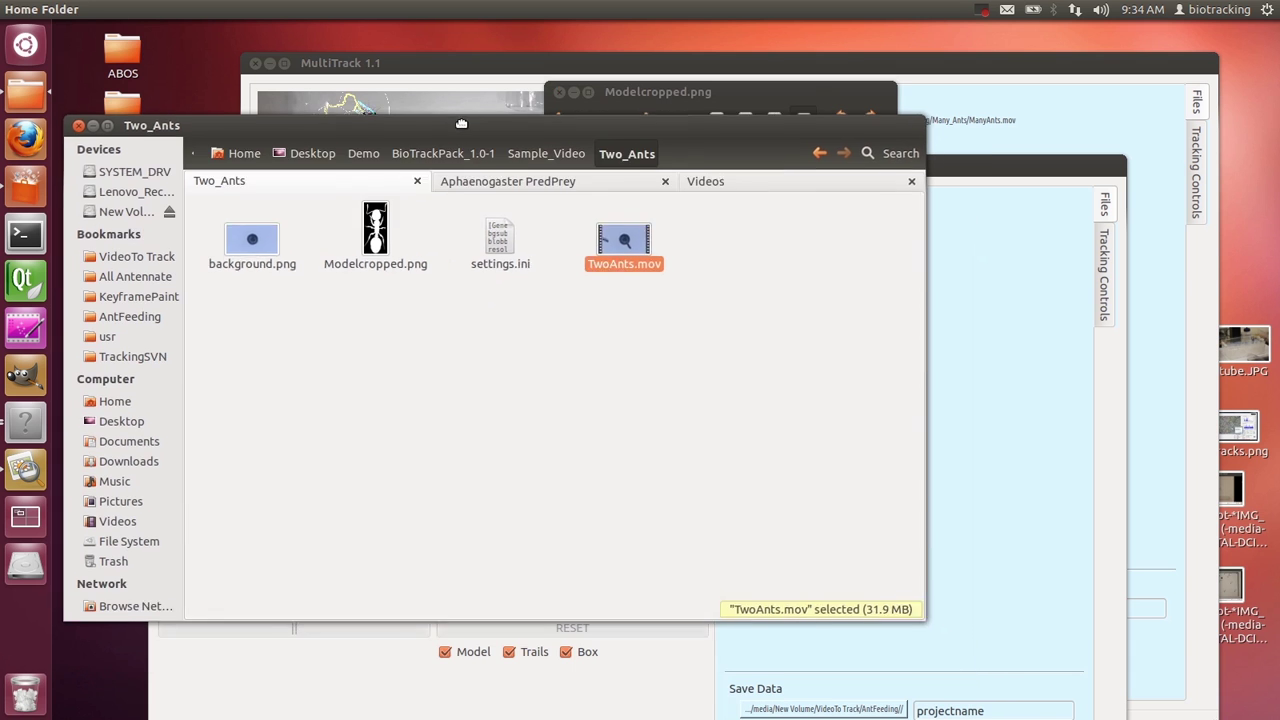
left_click(212, 262)
double_click(255, 248)
left_click_drag(652, 92, 648, 49)
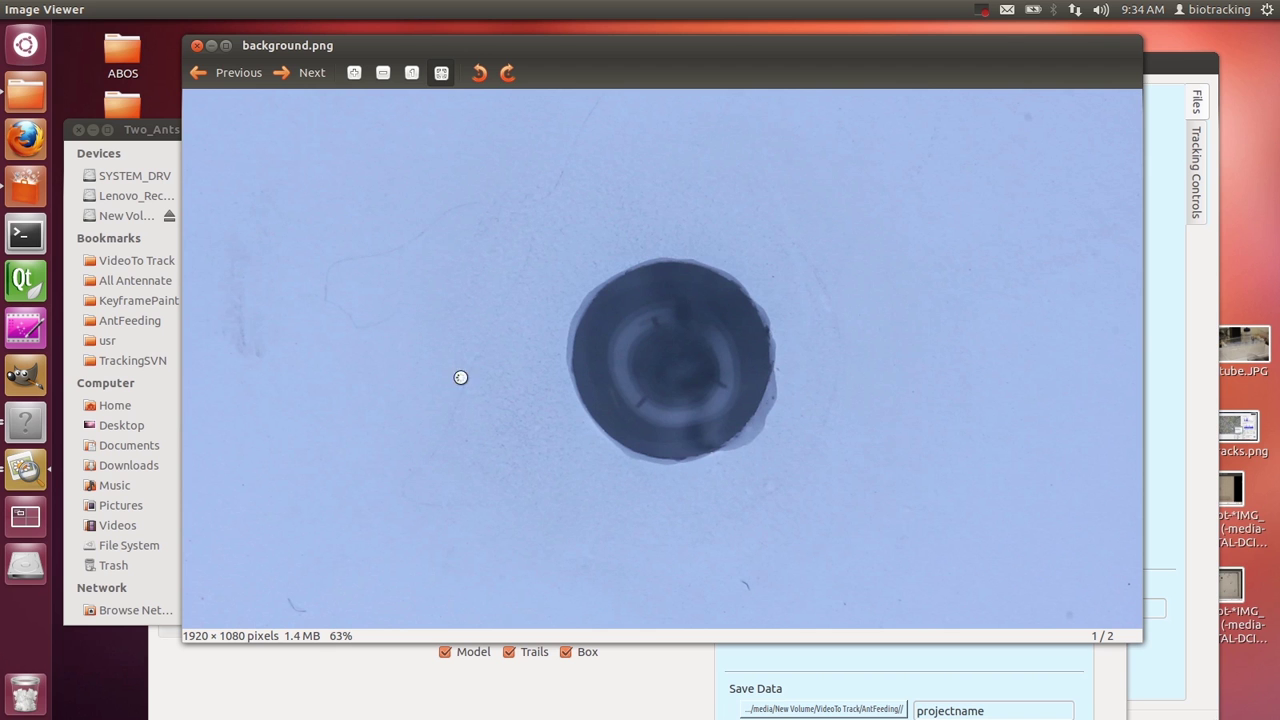
left_click_drag(474, 40, 543, 307)
left_click(624, 245)
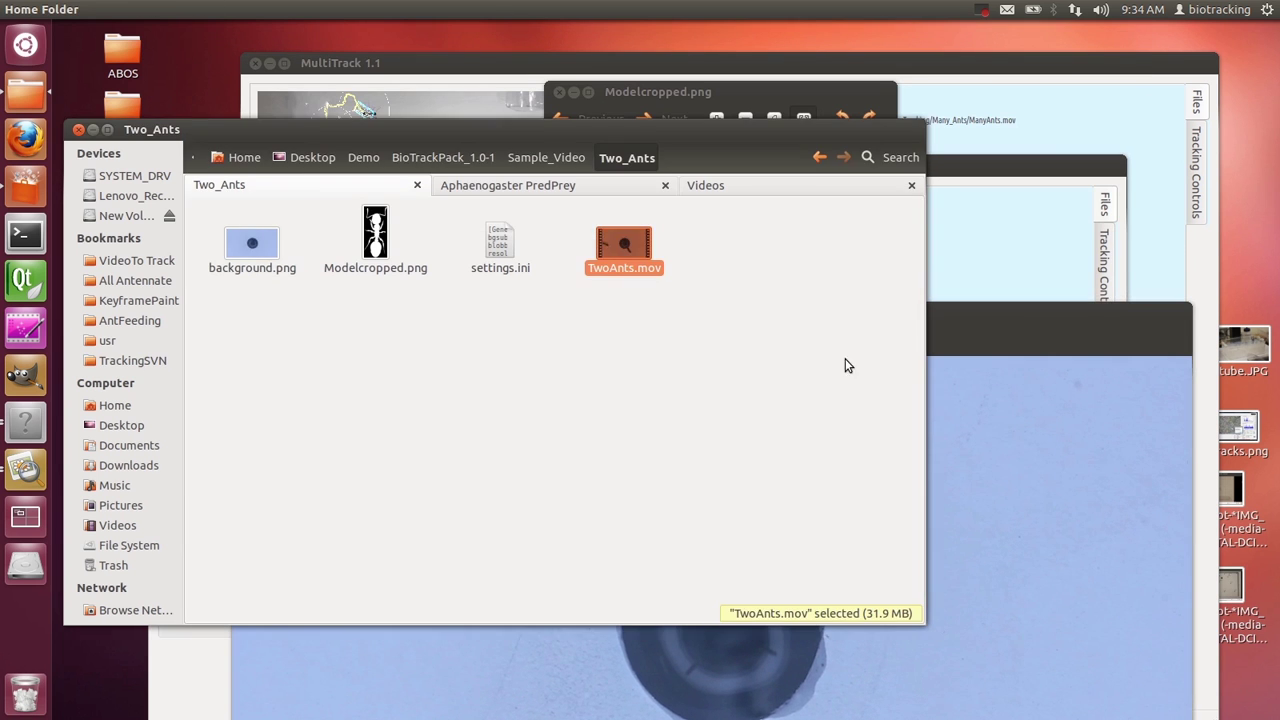
left_click_drag(1025, 320, 960, 104)
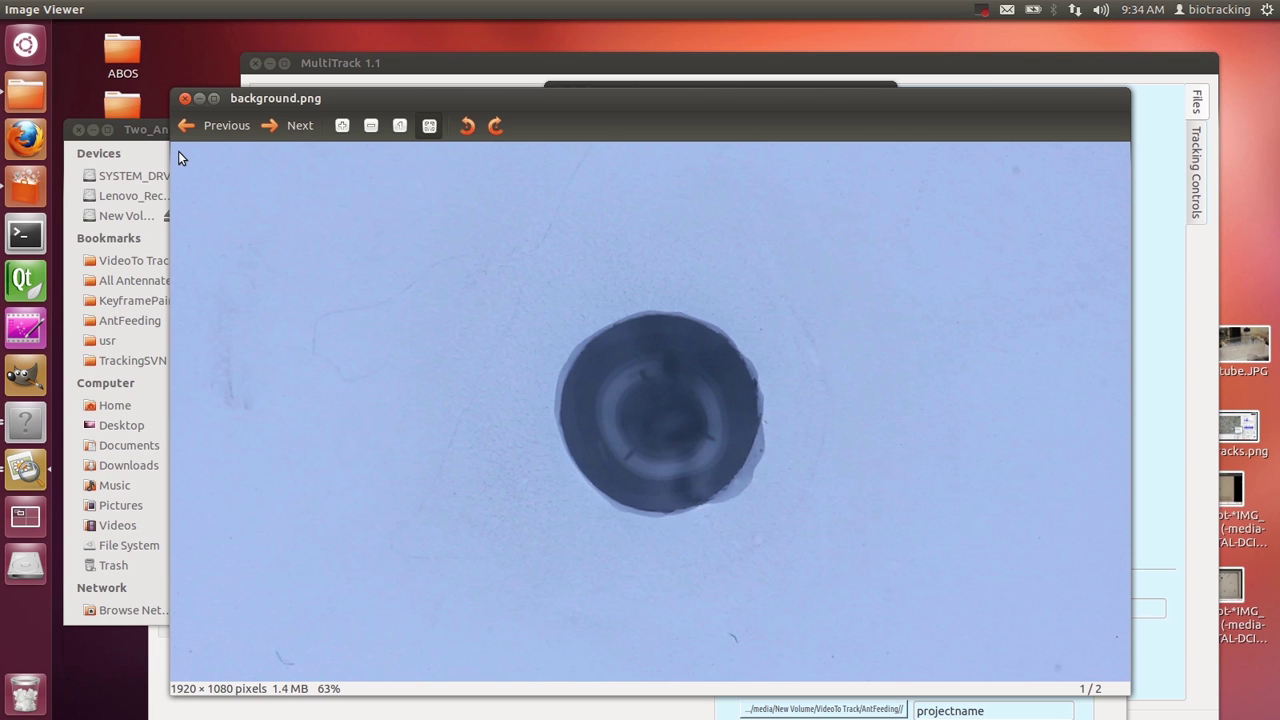
Move the background.png viewer window down and back up to compare it with the folder's files, and close it
left_click_drag(346, 92, 353, 268)
left_click(626, 256)
left_click(380, 676)
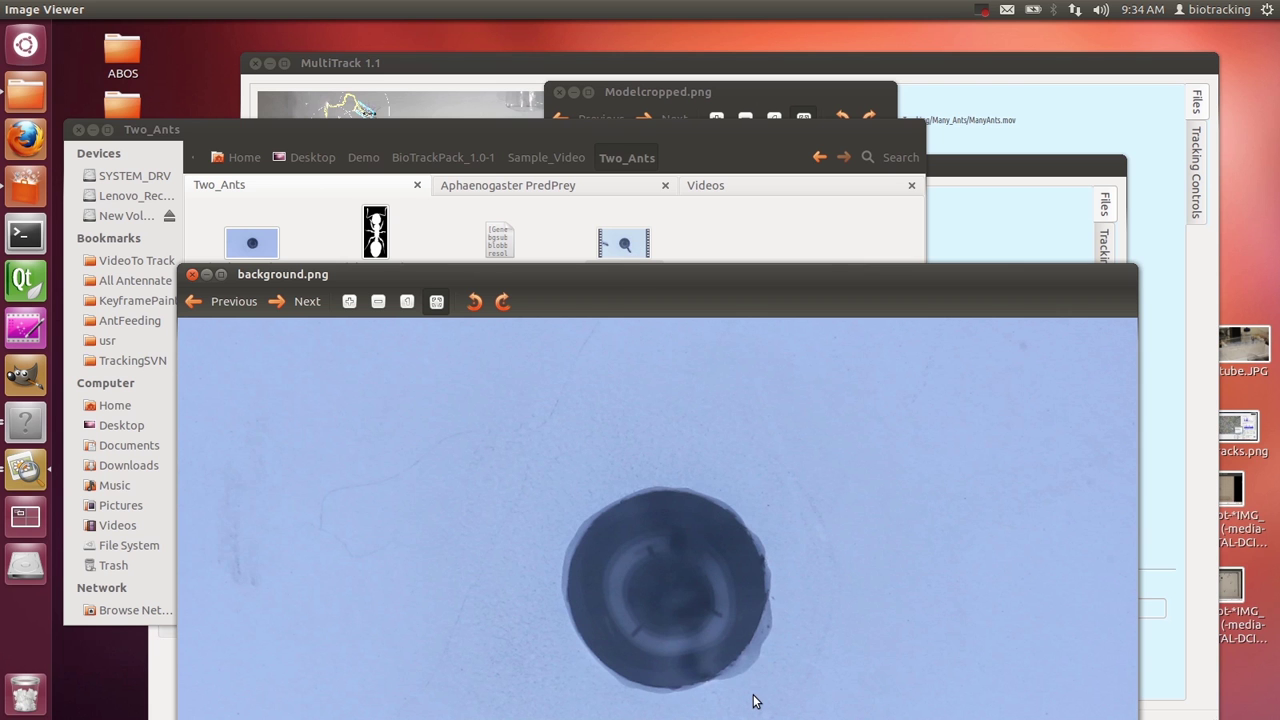
left_click_drag(703, 273, 656, 110)
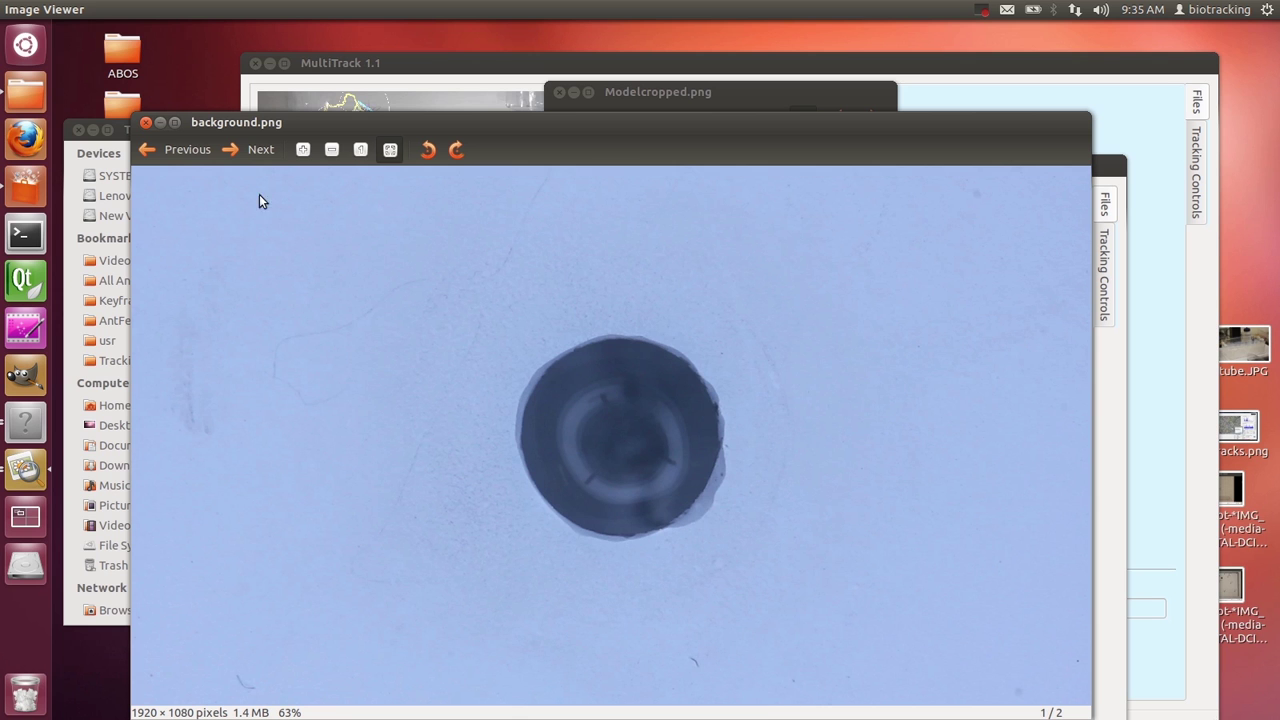
left_click(144, 122)
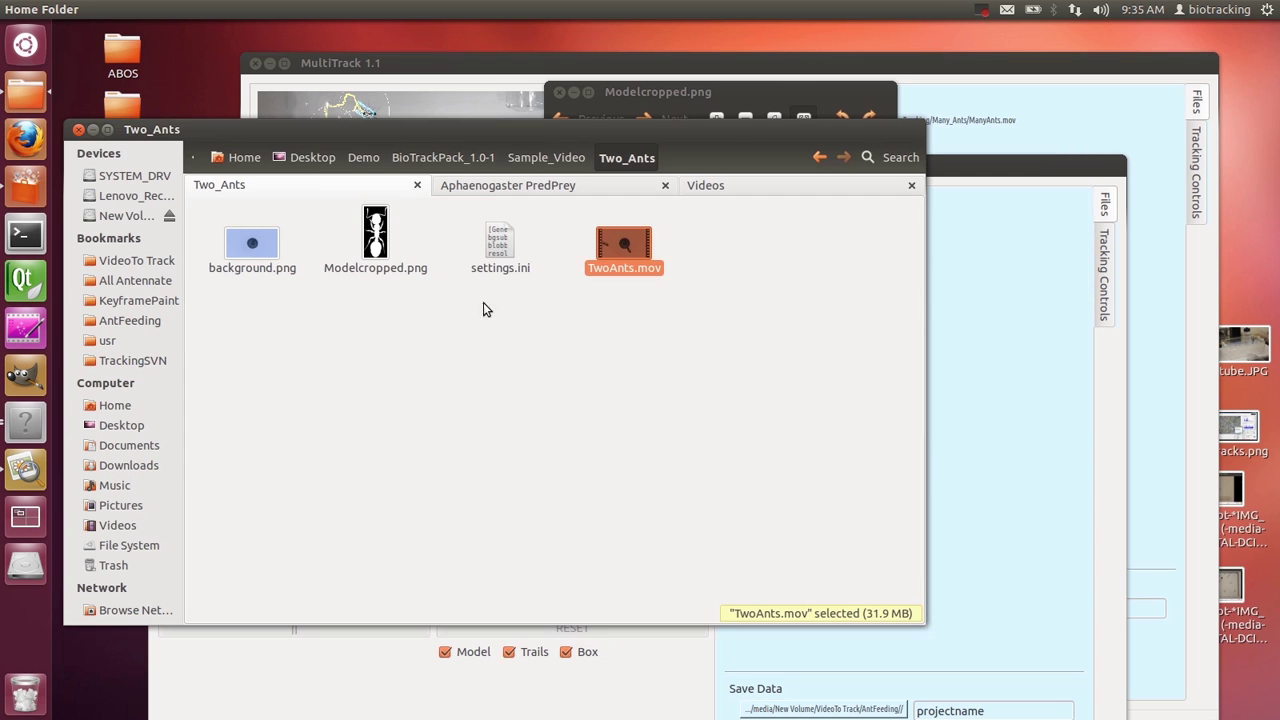
Review the TwoAnts.mov, Modelcropped.png and background.png files in the Two_Ants folder, selecting each in turn
left_click(612, 354)
left_click_drag(411, 297, 258, 216)
left_click(615, 316)
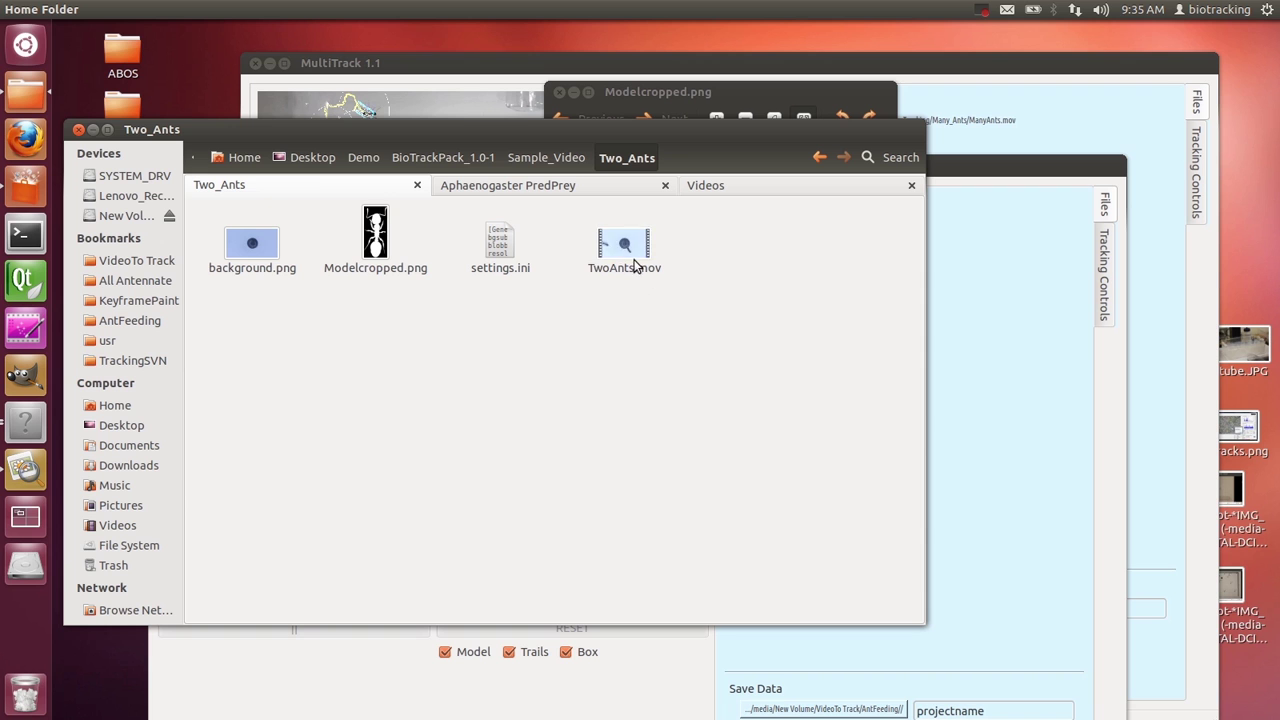
left_click(645, 265)
left_click(372, 262)
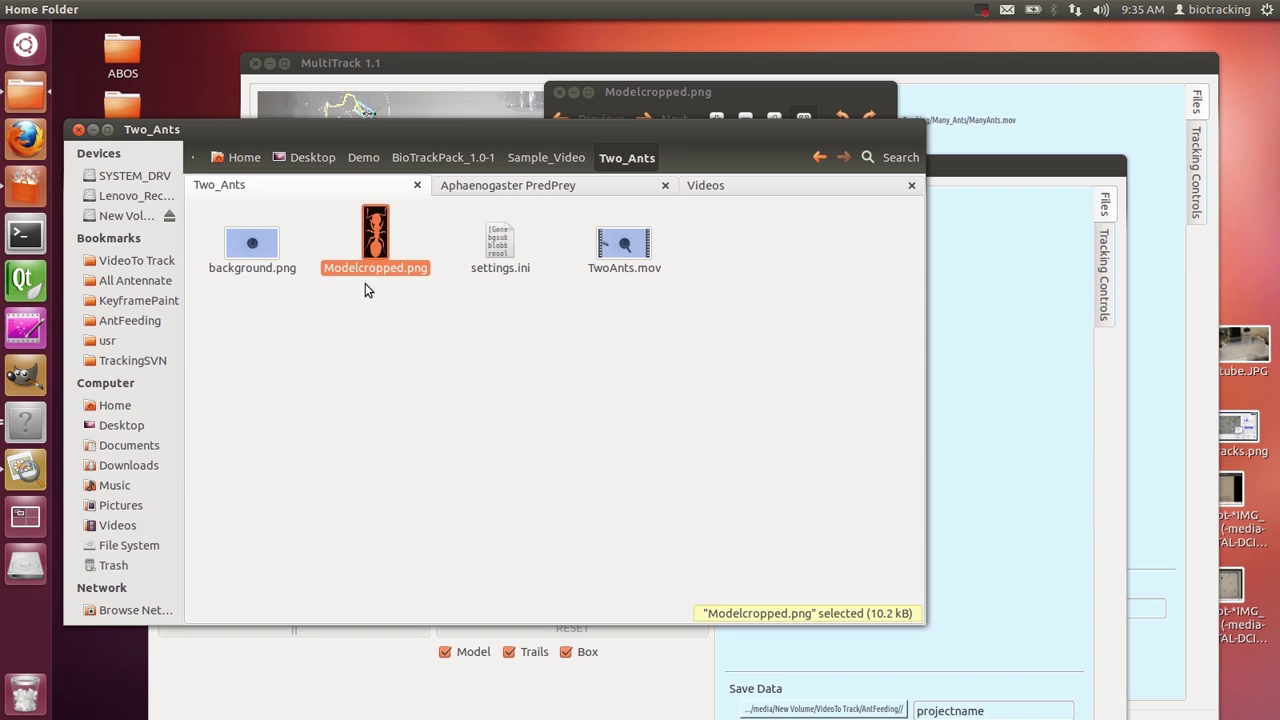
left_click(262, 250)
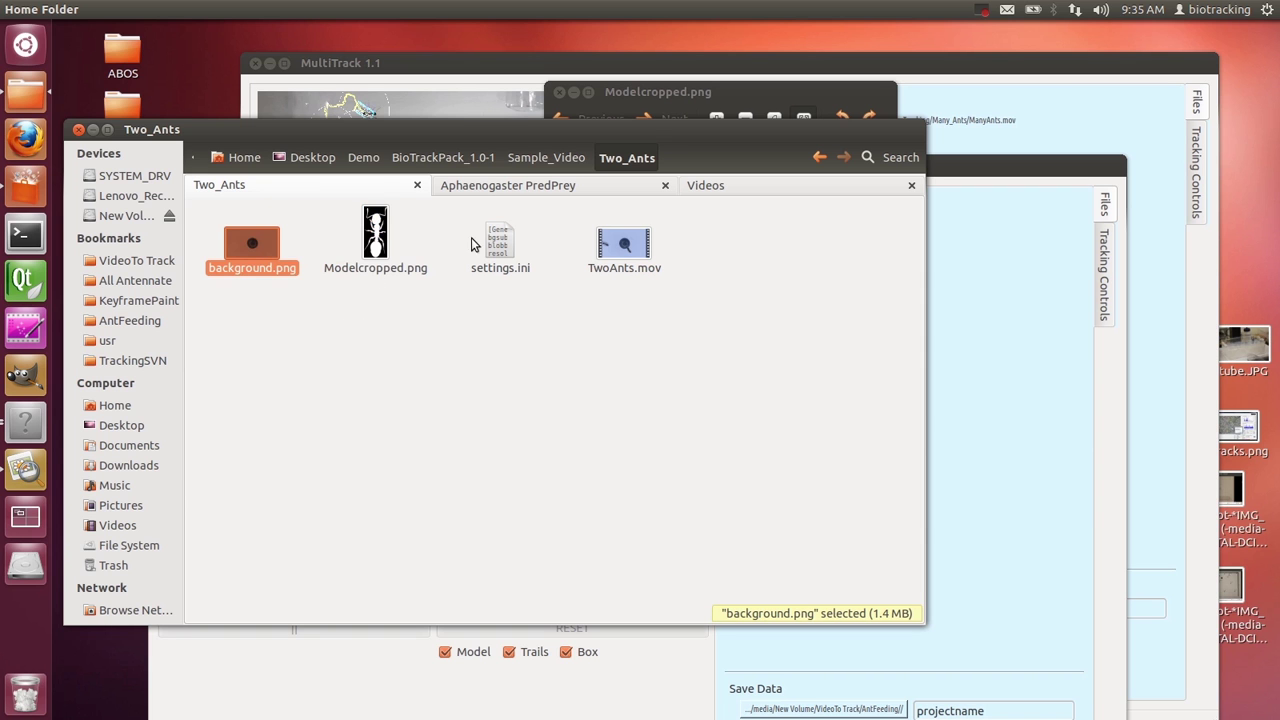
Bring the empty MultiTrack window forward, move it up, and load settings.ini from the Sample_Video/Two_Ants folder
left_click(966, 168)
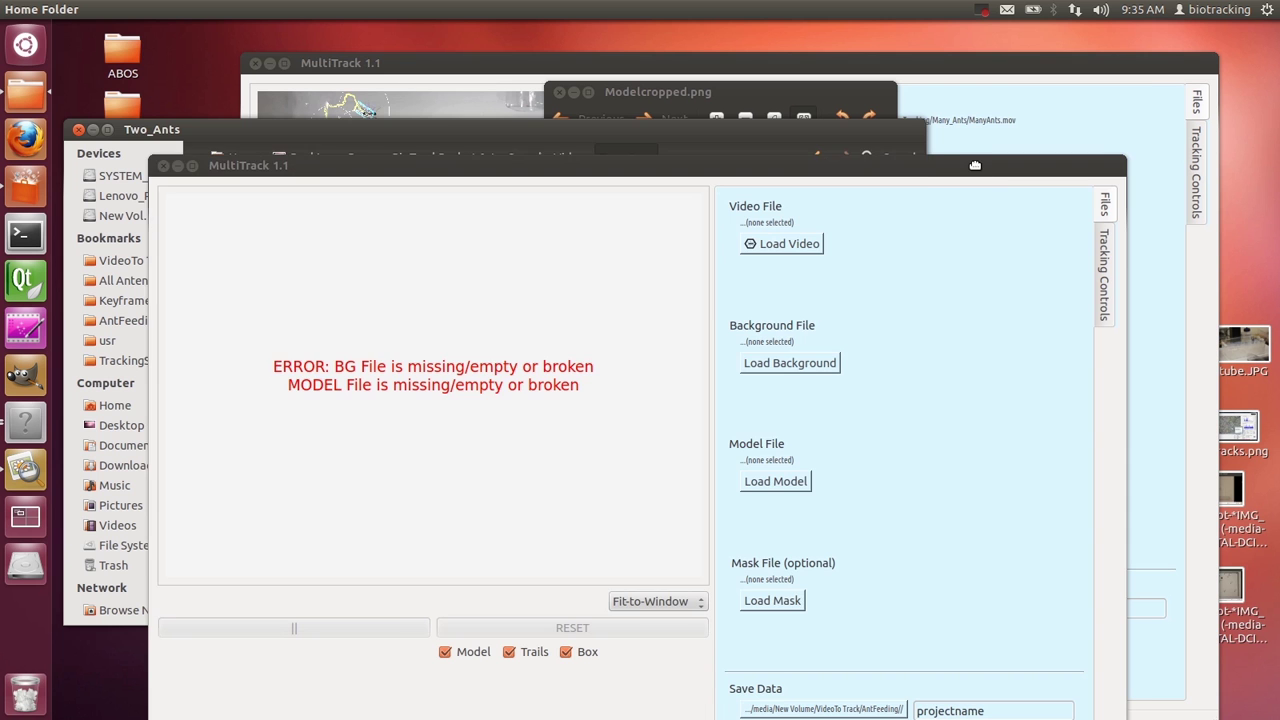
left_click_drag(967, 166, 925, 32)
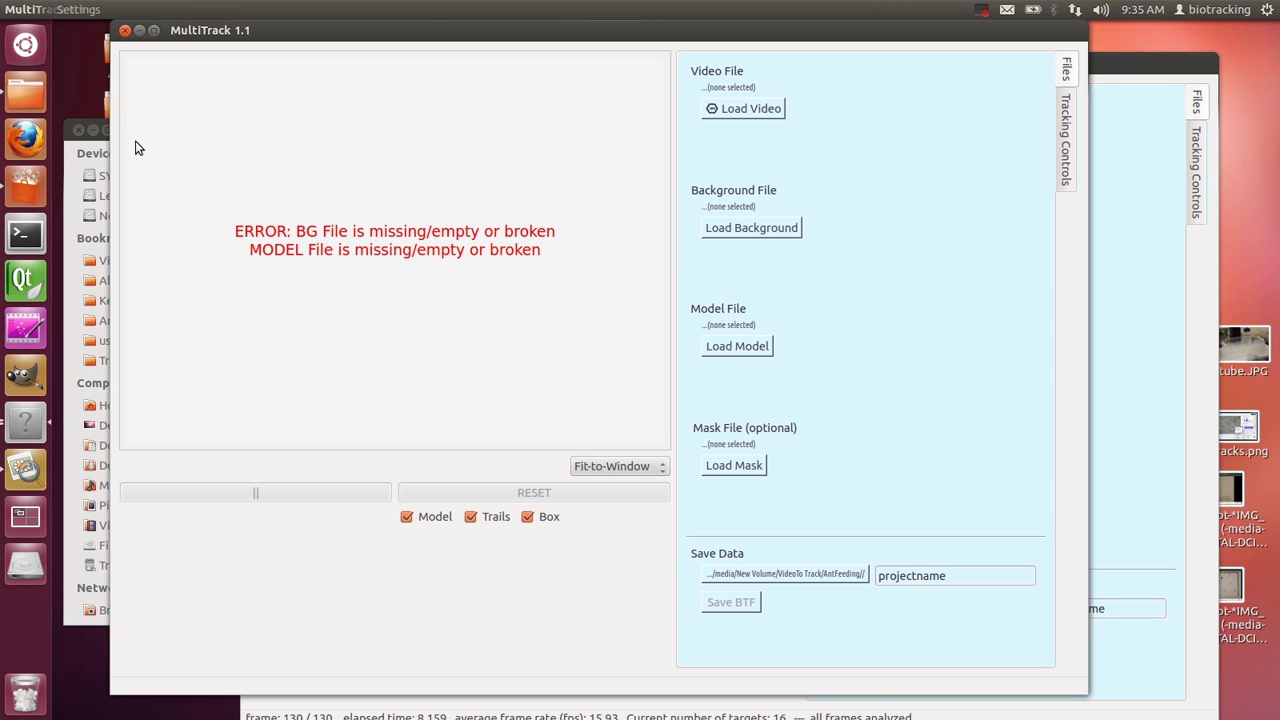
left_click(82, 10)
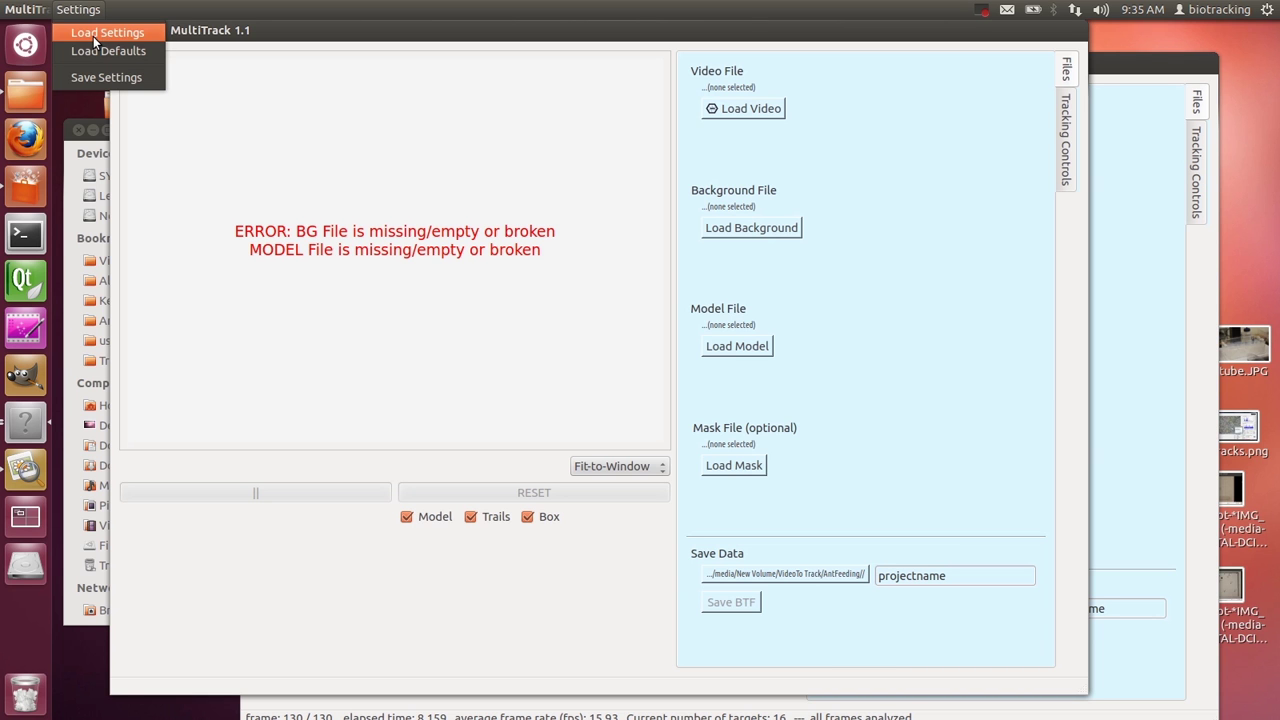
left_click(94, 33)
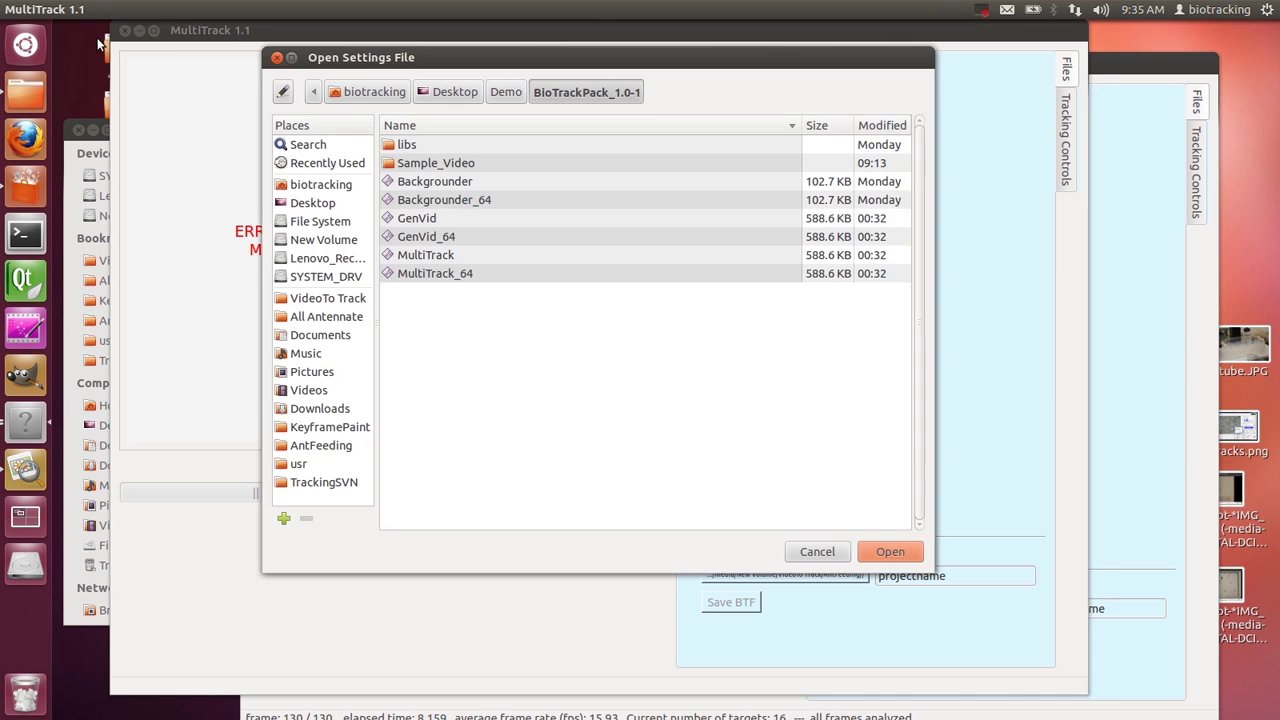
double_click(438, 163)
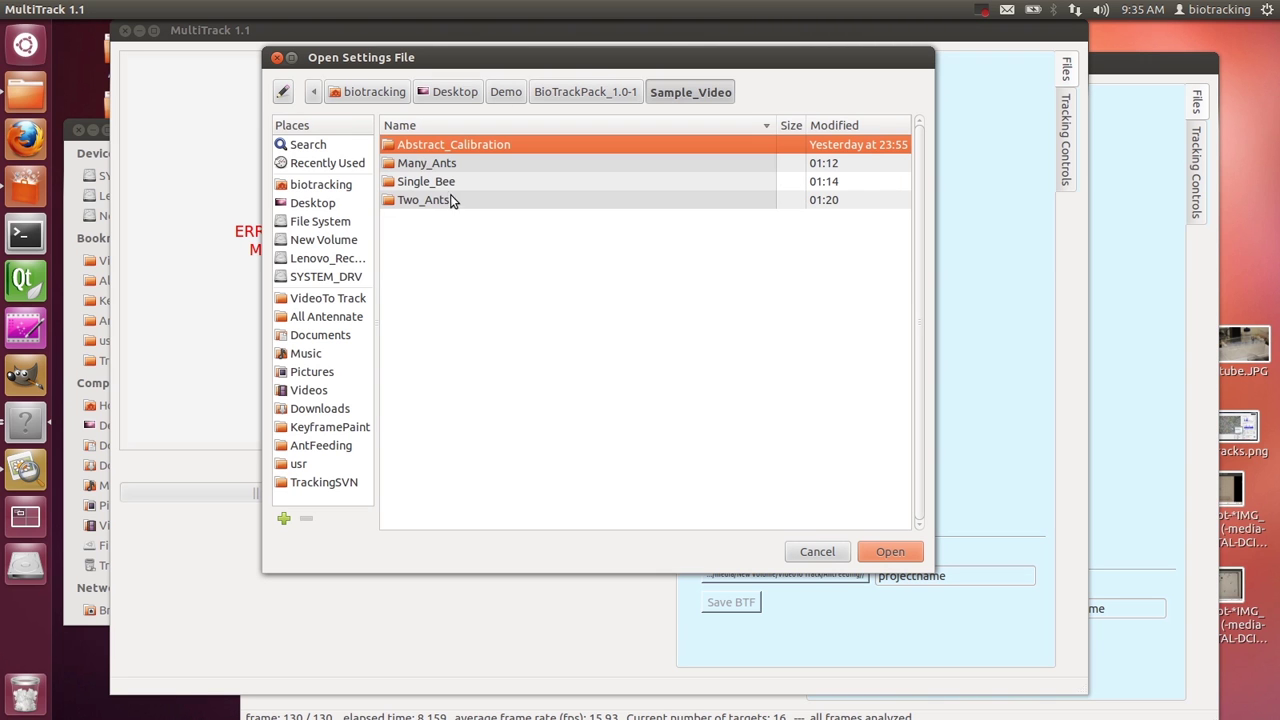
double_click(415, 200)
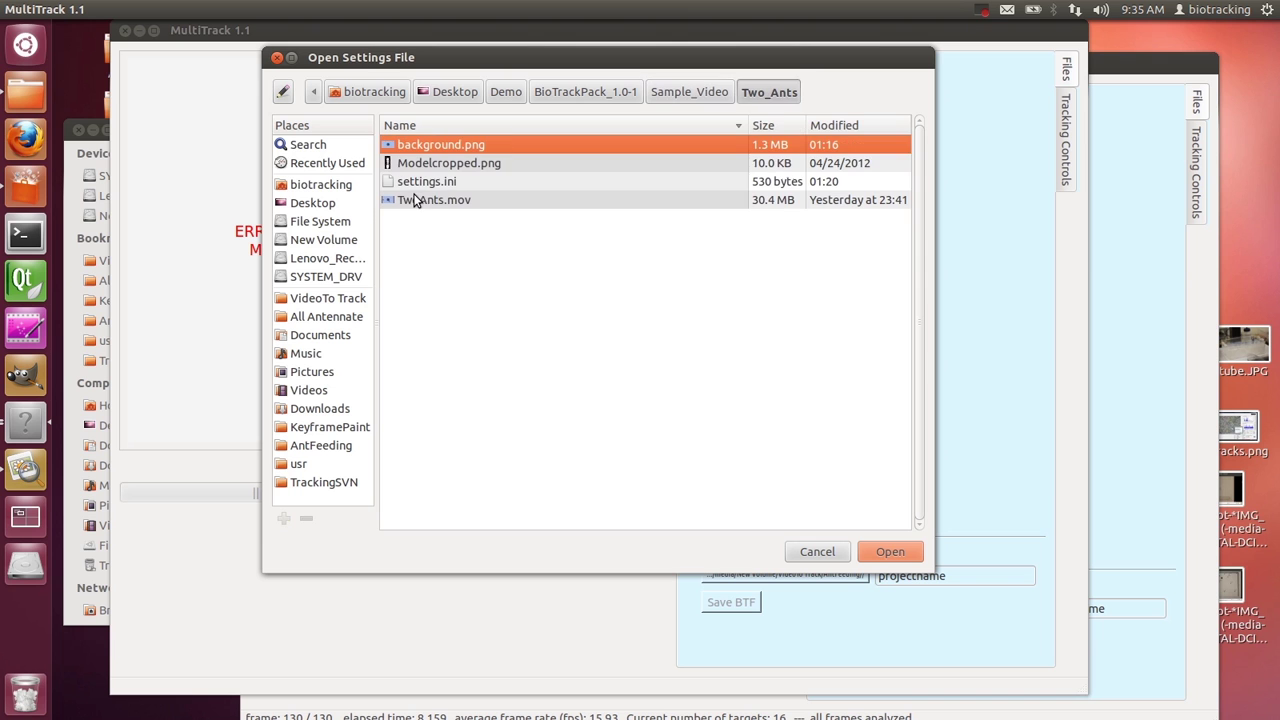
left_click(440, 182)
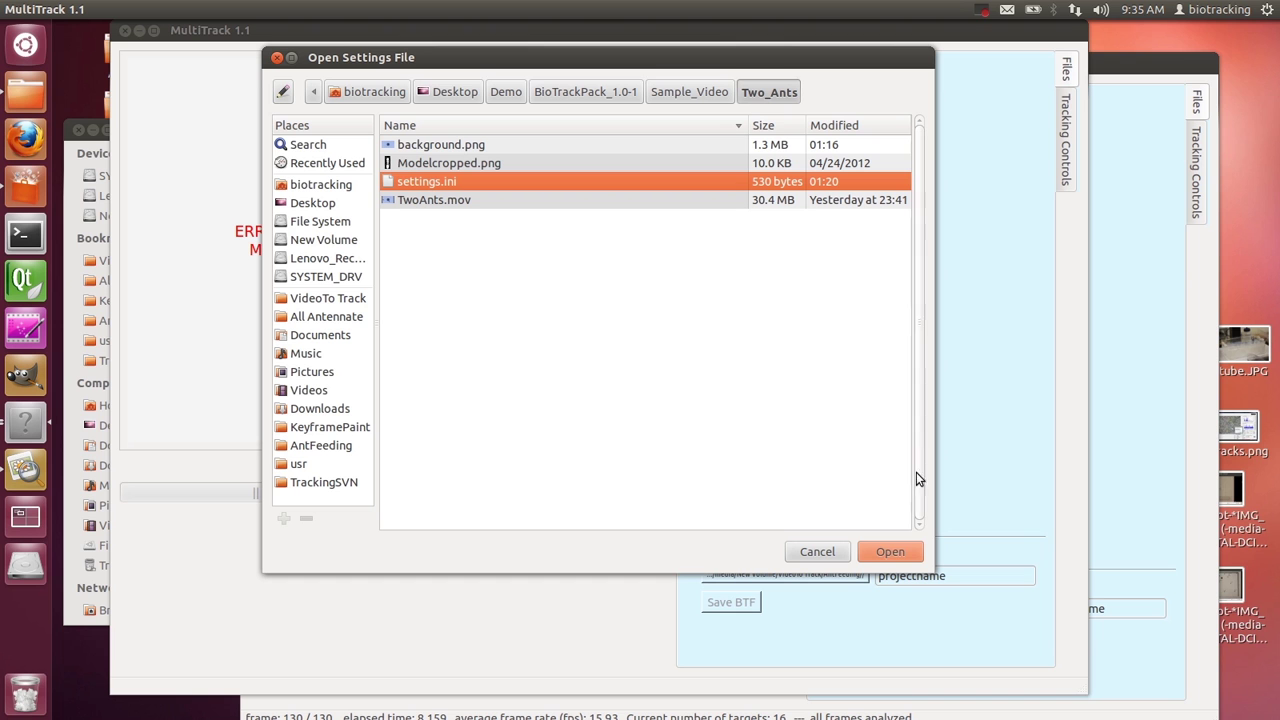
left_click(893, 554)
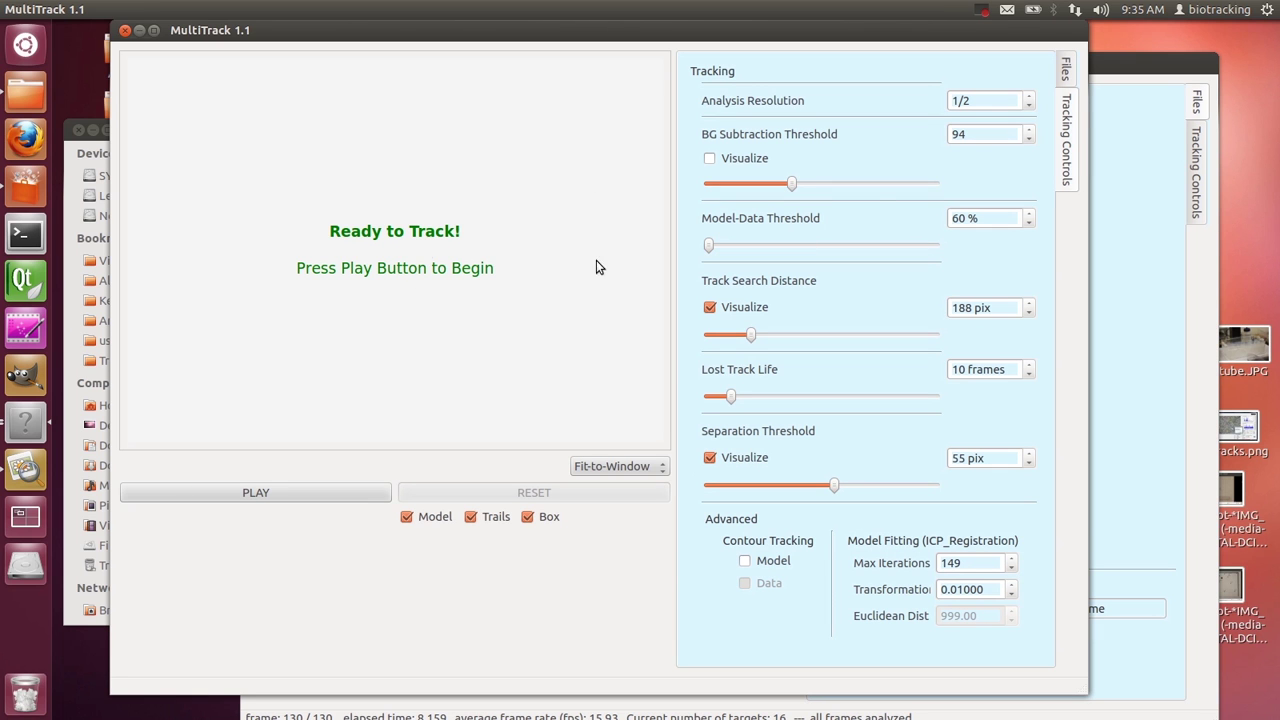
Show the file settings and load background.png from the Two_Ants folder as the optional mask file
left_click(1066, 68)
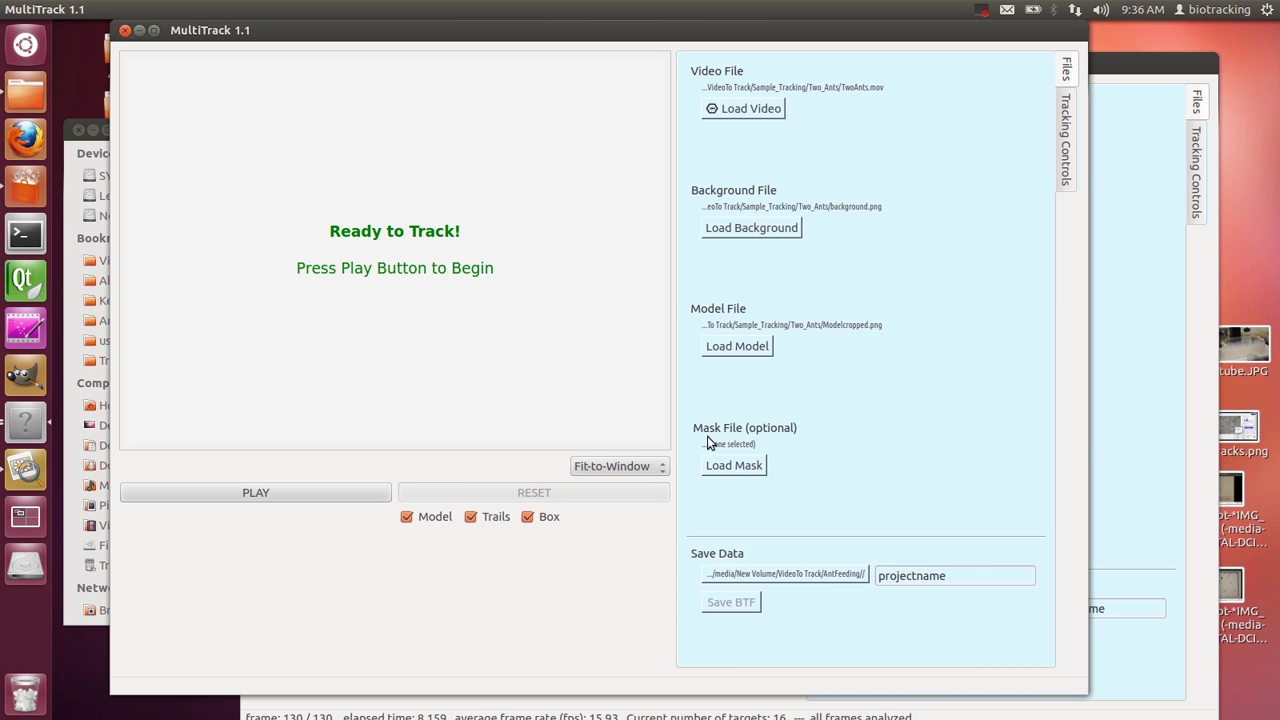
left_click(736, 471)
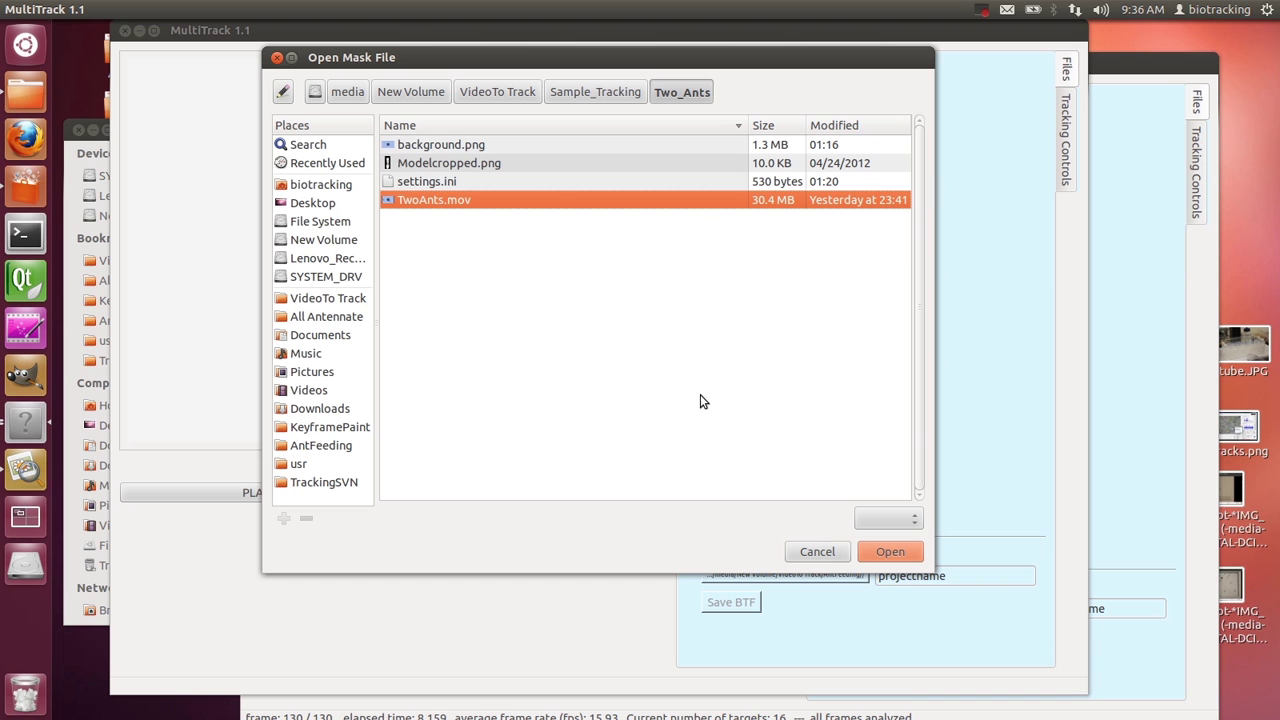
left_click(490, 147)
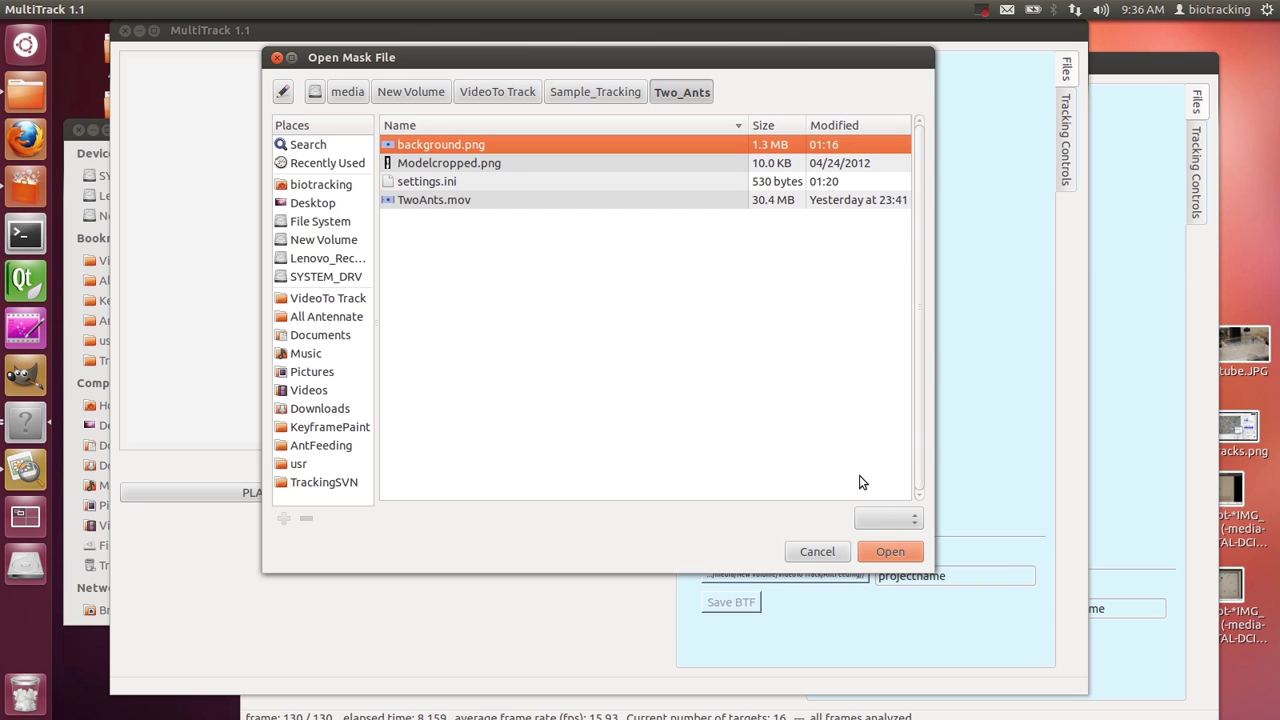
left_click(891, 547)
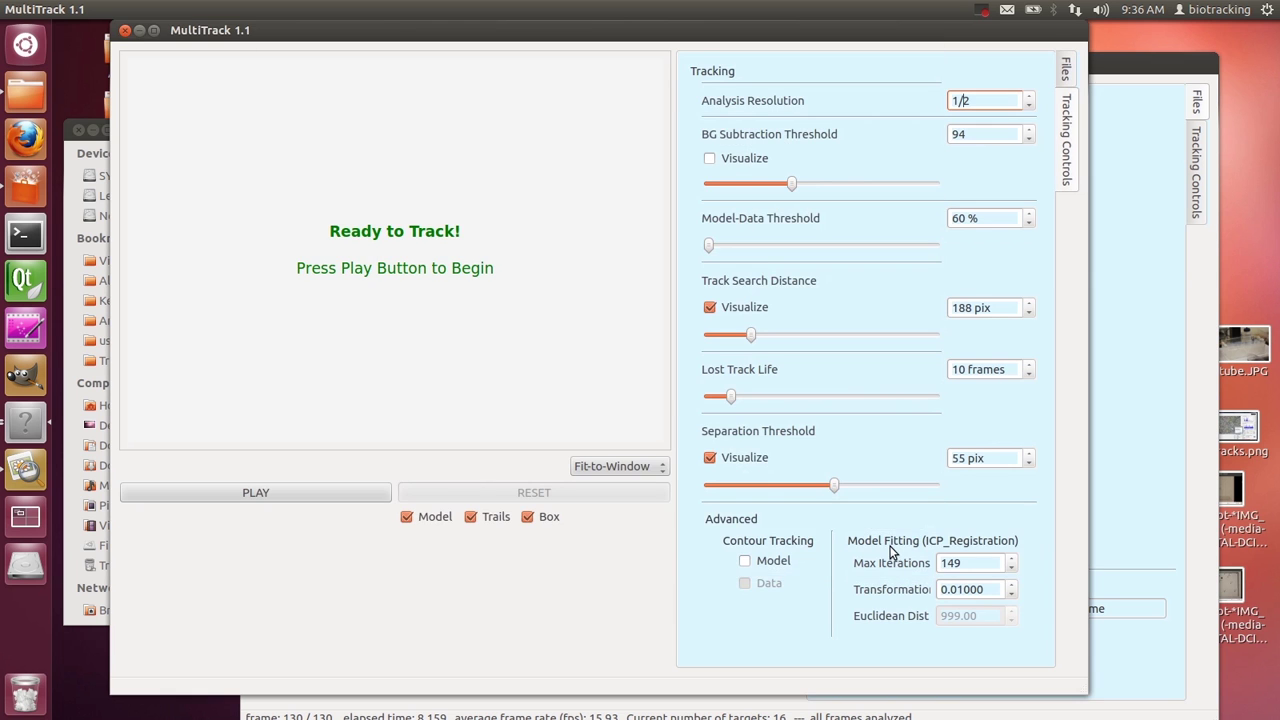
Clear the optional mask file by cancelling a new mask selection, and check the file settings again
left_click(1067, 66)
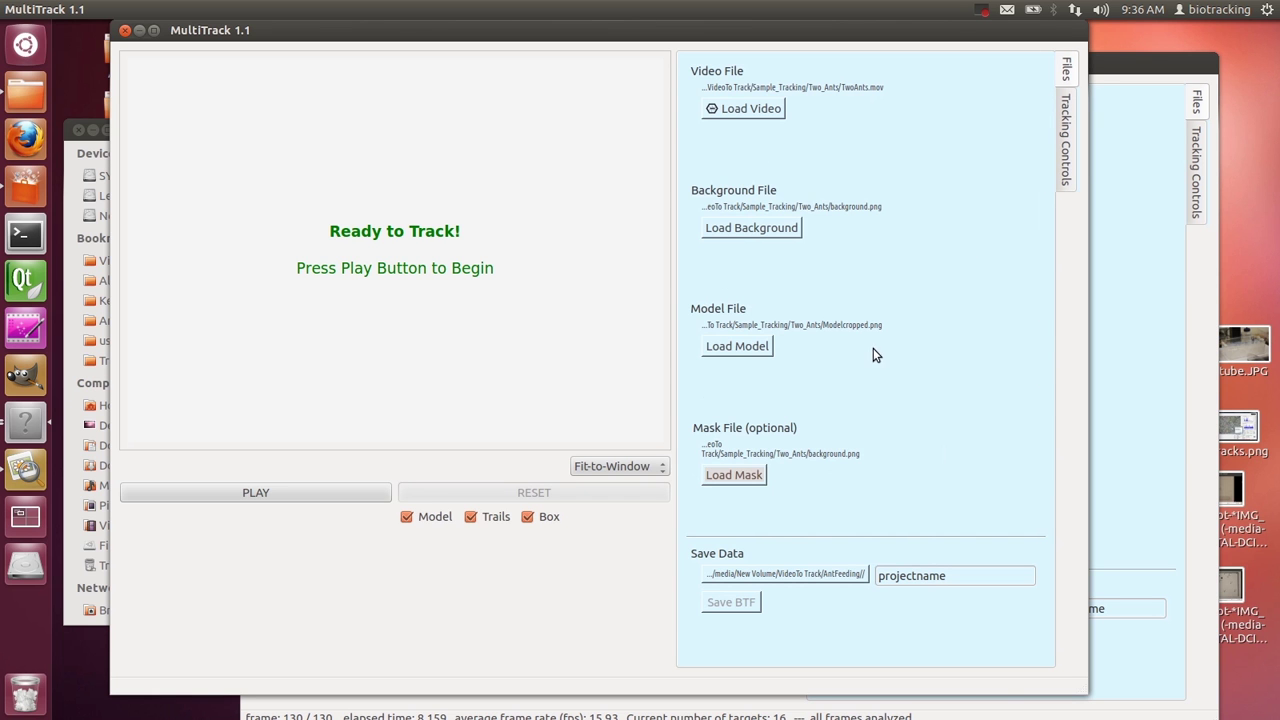
left_click(750, 473)
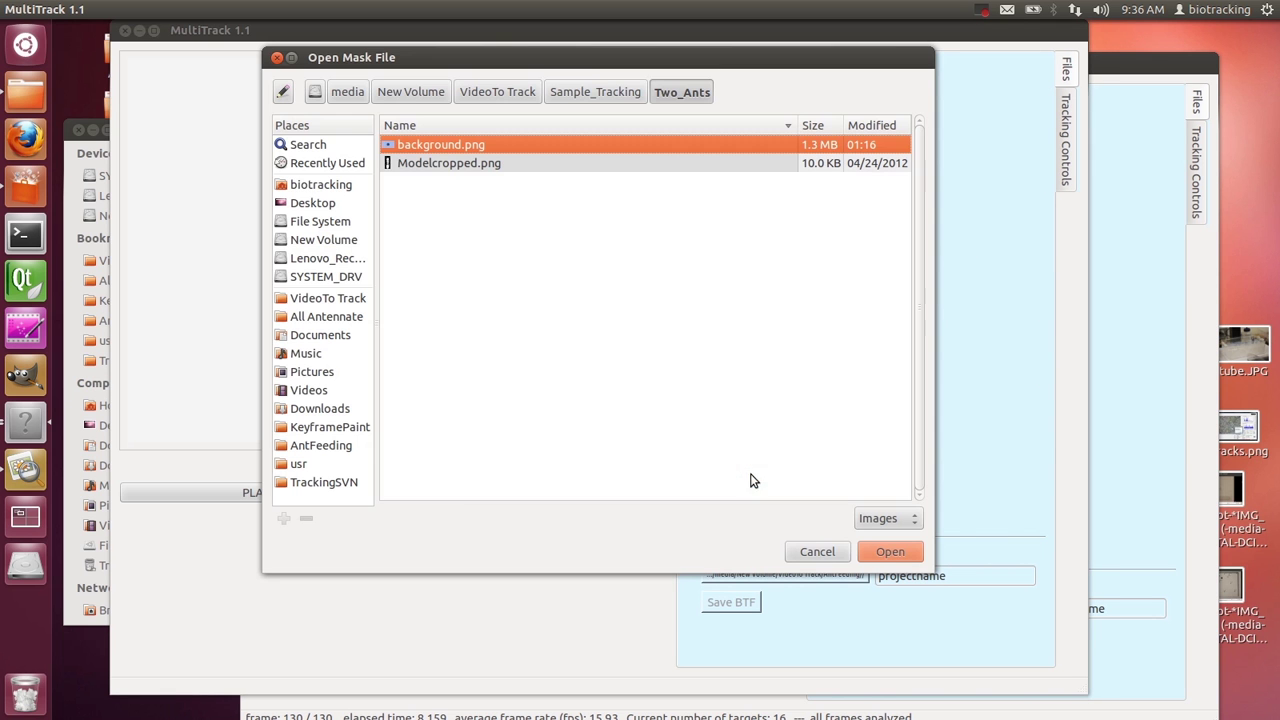
left_click(833, 550)
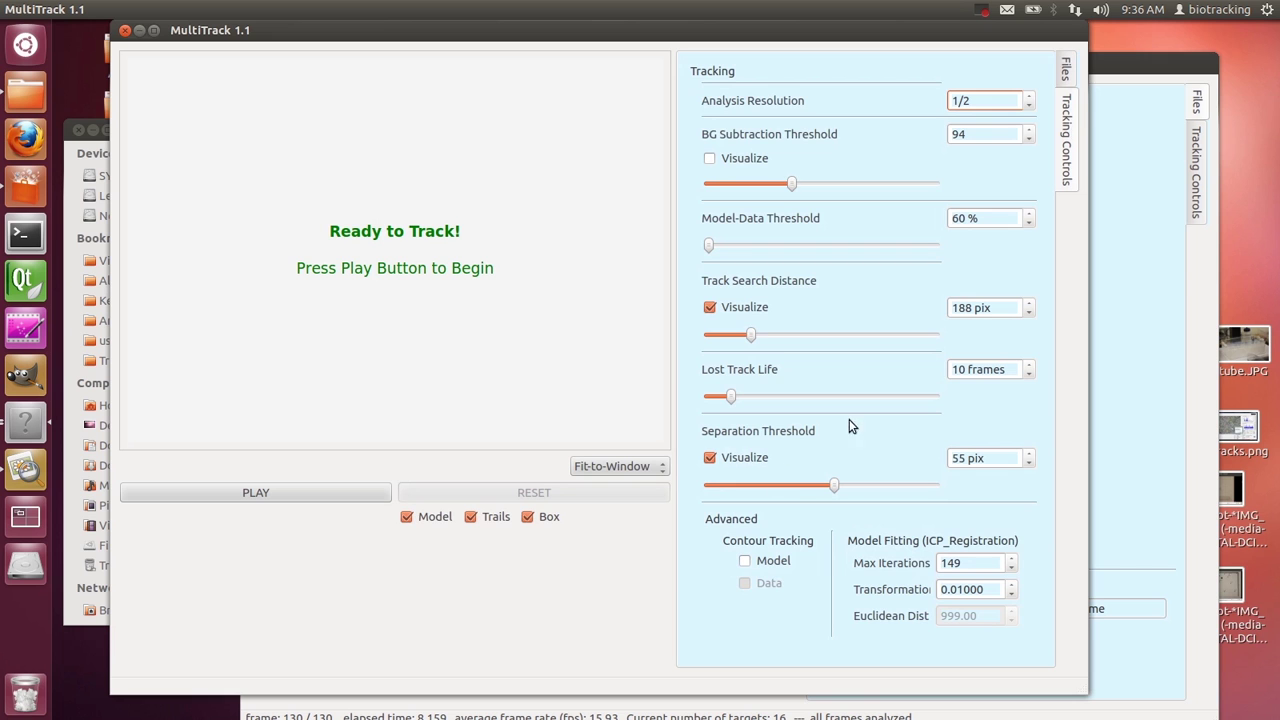
left_click(1063, 72)
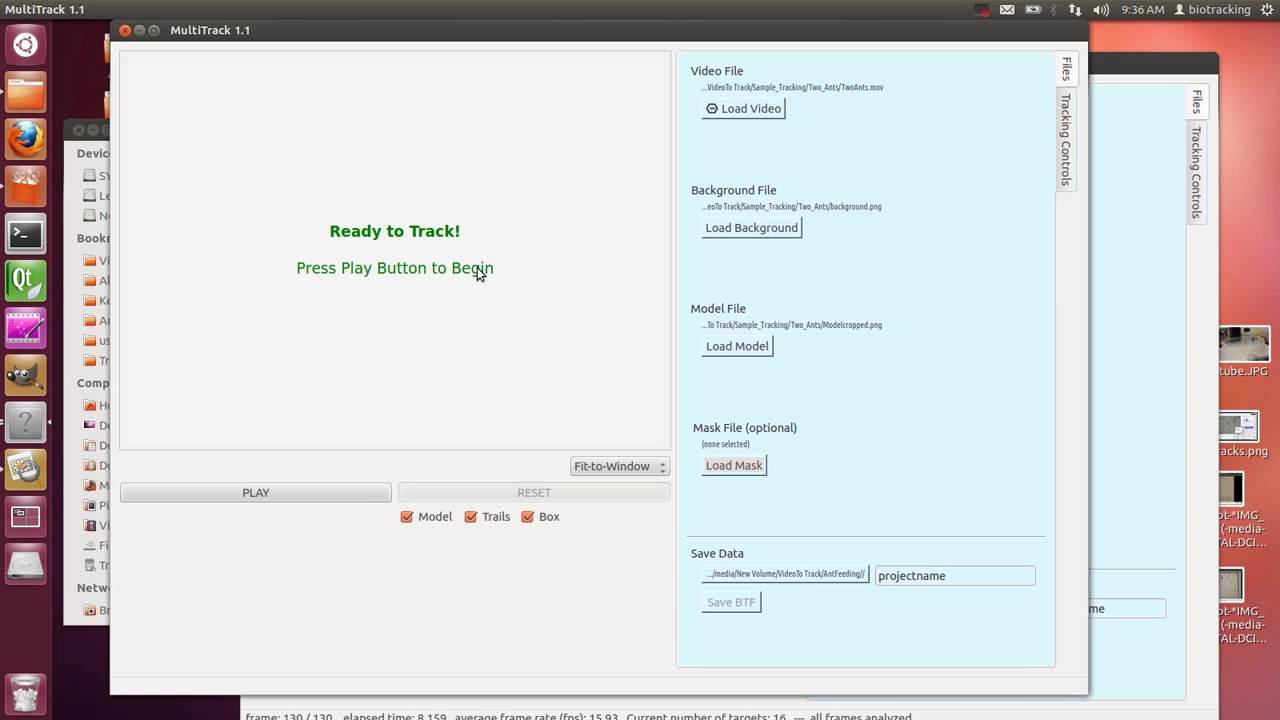
Start tracking with the loaded Two_Ants settings and coarsen the analysis resolution stepwise to 1/8 while it runs
left_click(1066, 125)
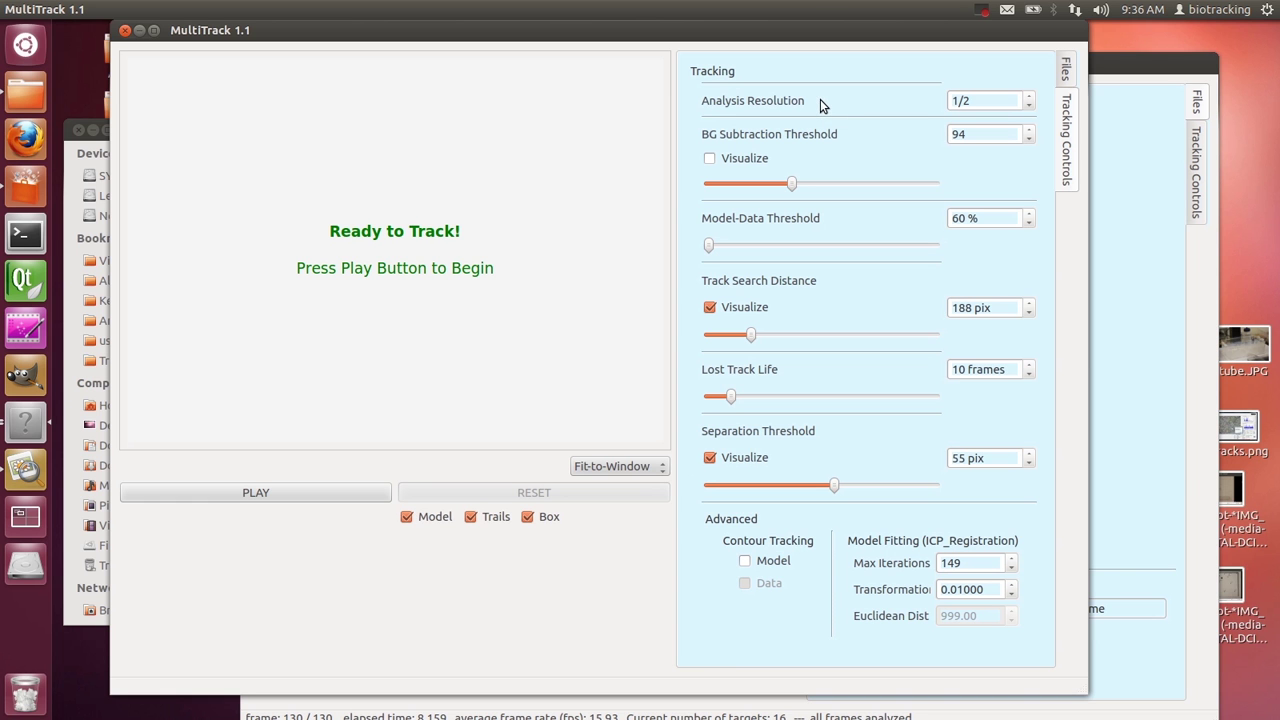
left_click(386, 493)
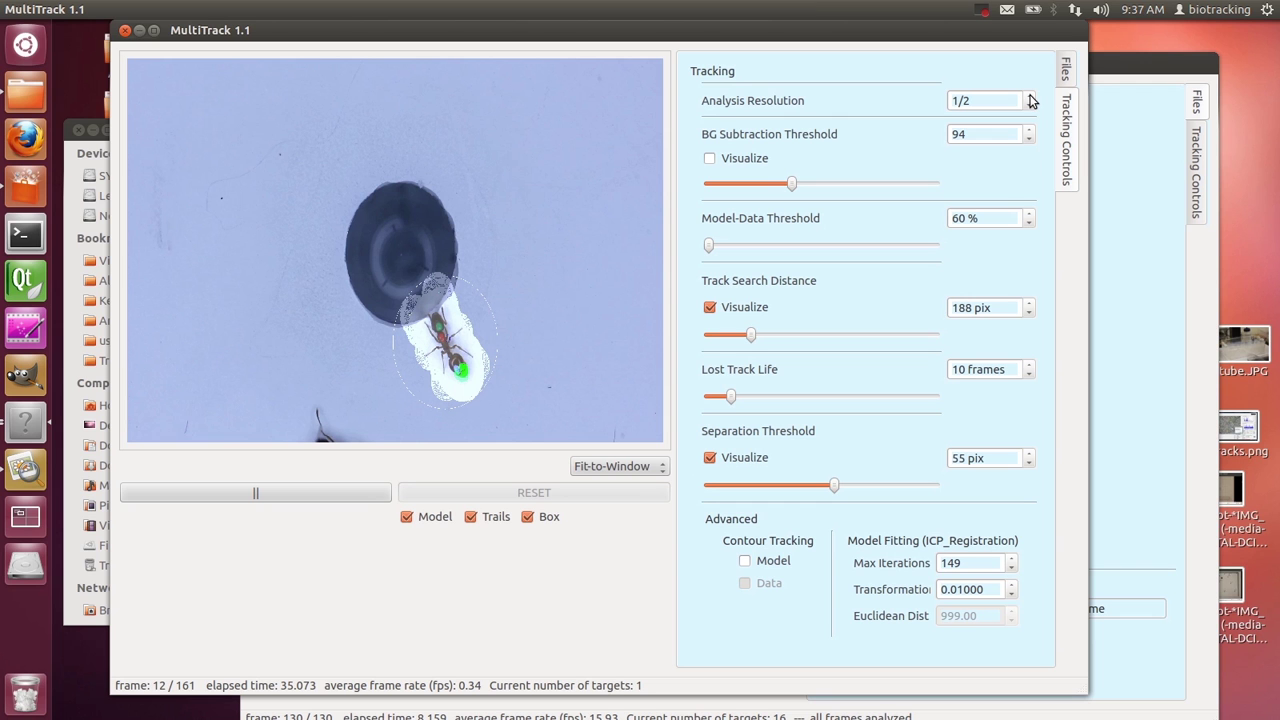
left_click(1029, 96)
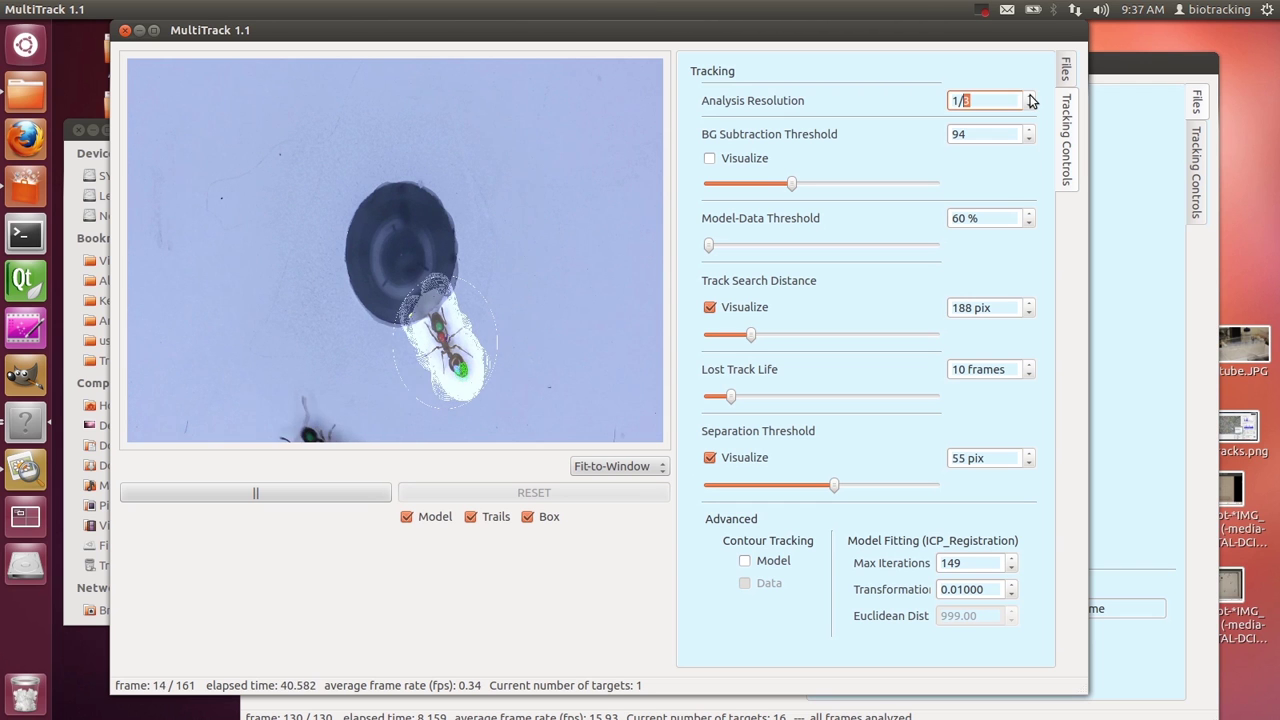
left_click(1029, 96)
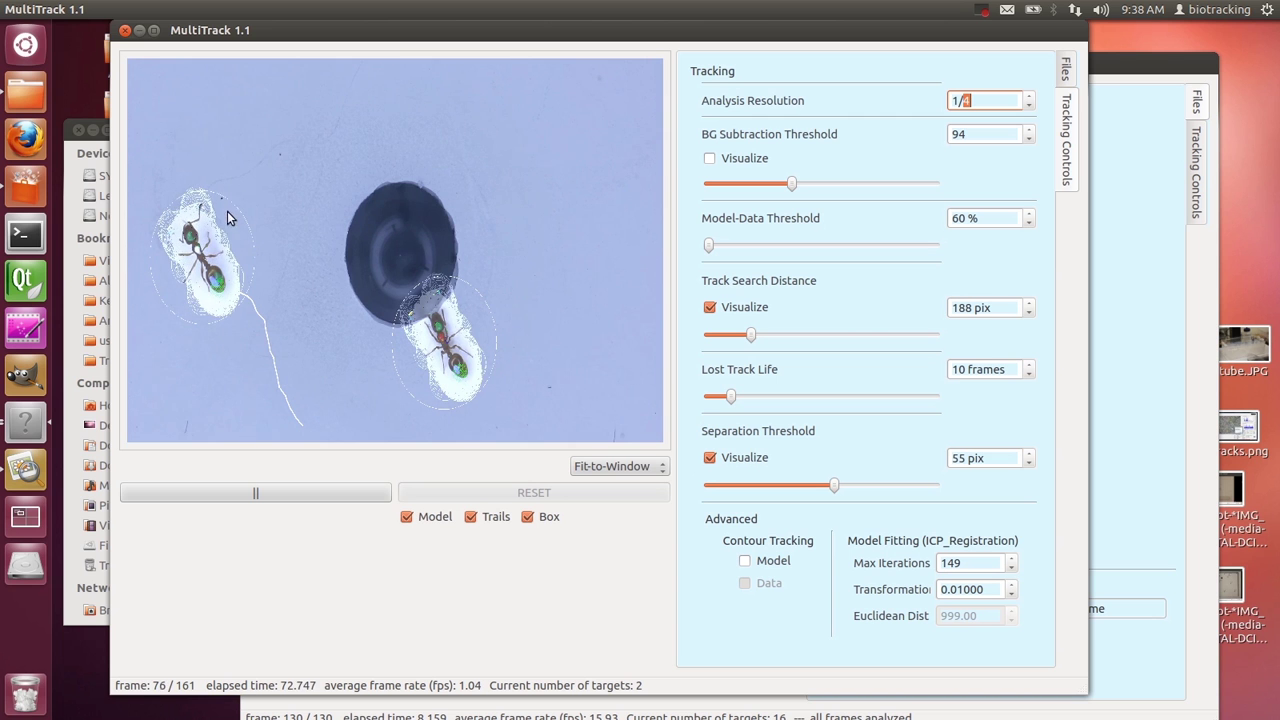
left_click(1029, 97)
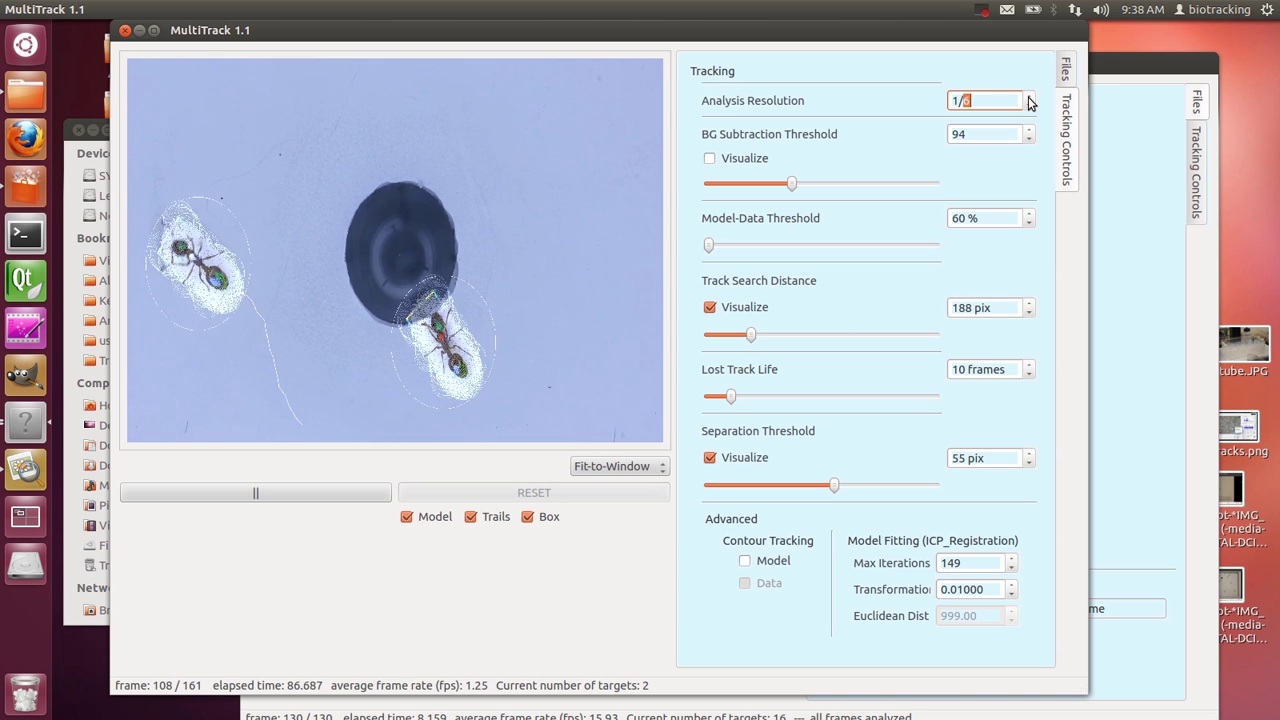
left_click(1029, 97)
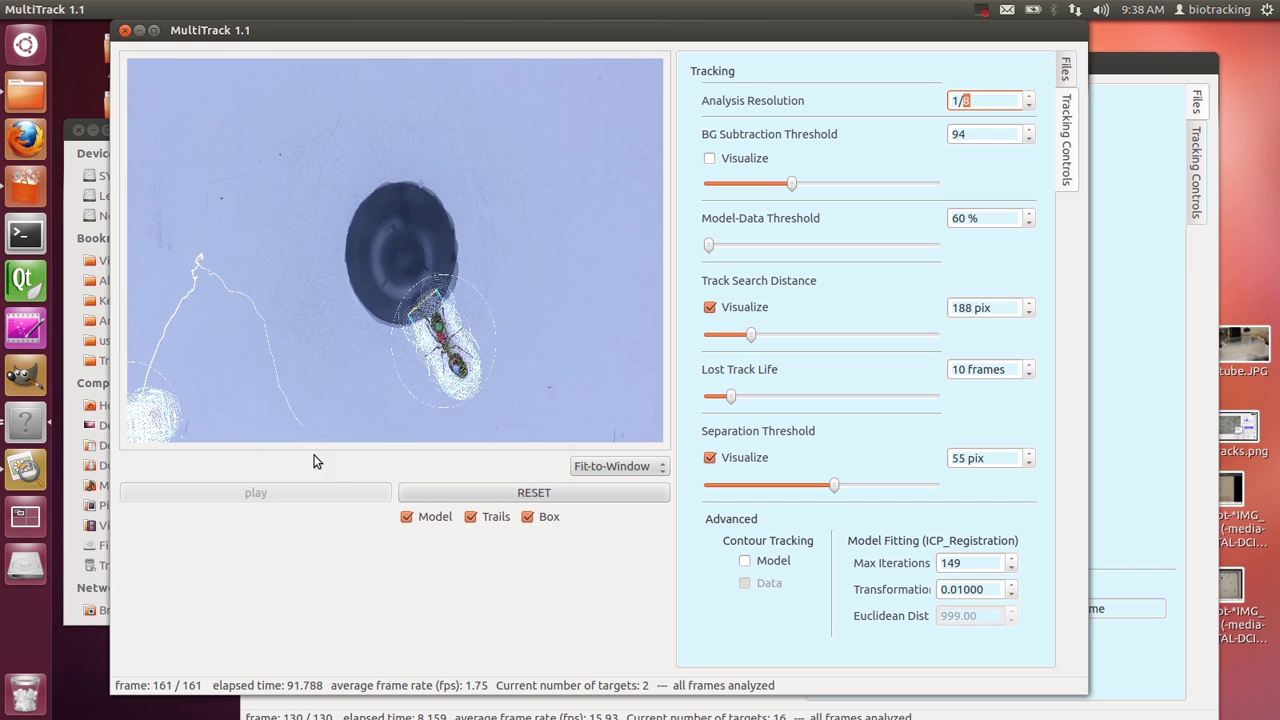
Reset and rerun the tracking at 1/8 resolution, and inspect the ant beside the dark disc at 100% display size
left_click(491, 493)
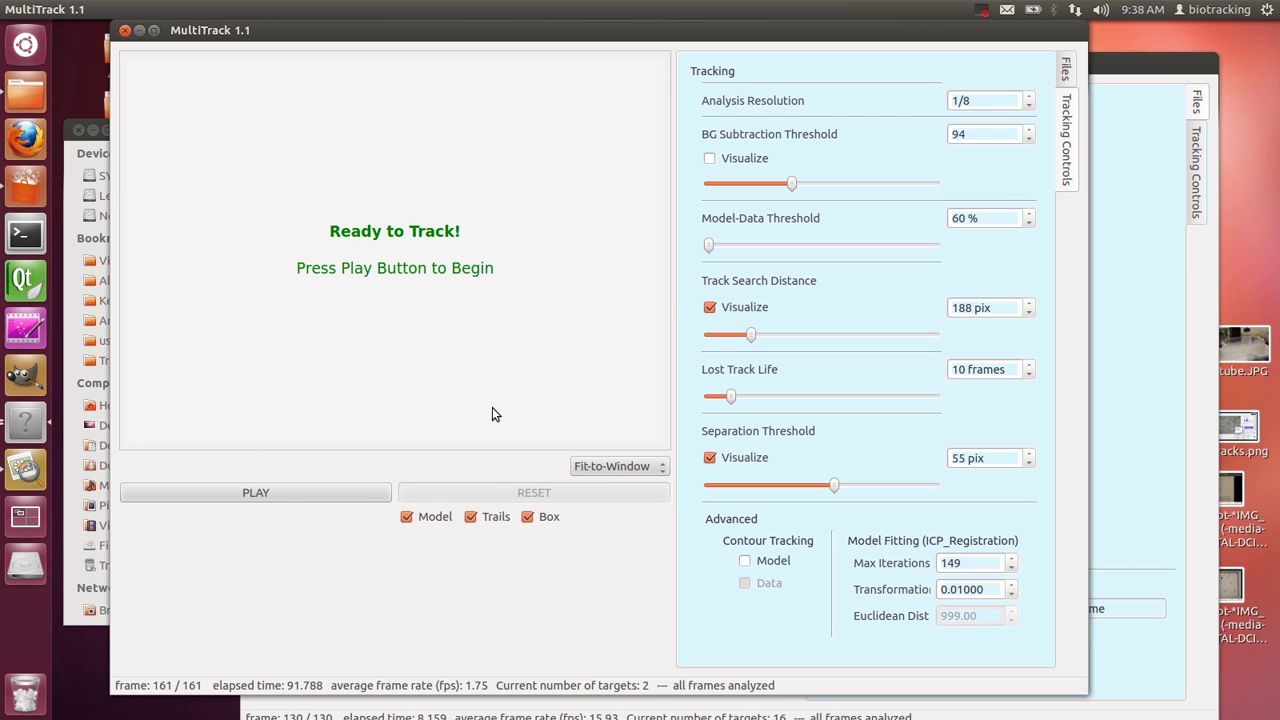
left_click(351, 493)
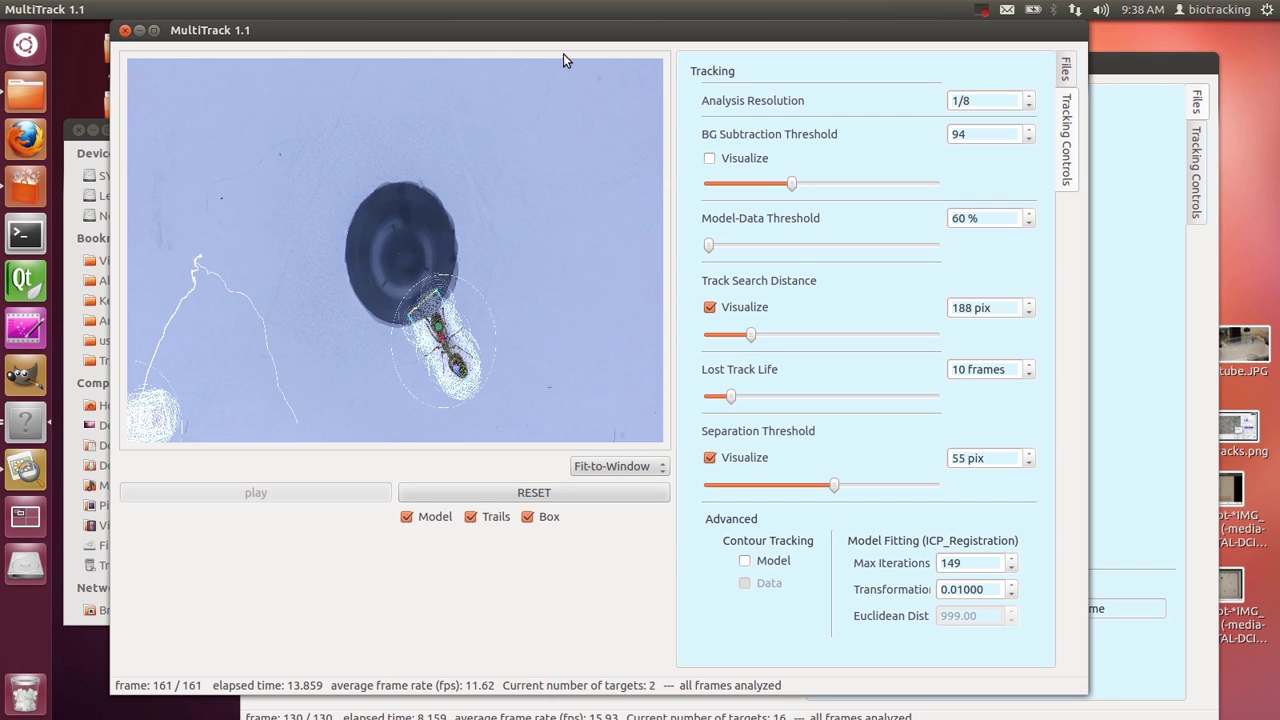
left_click(621, 472)
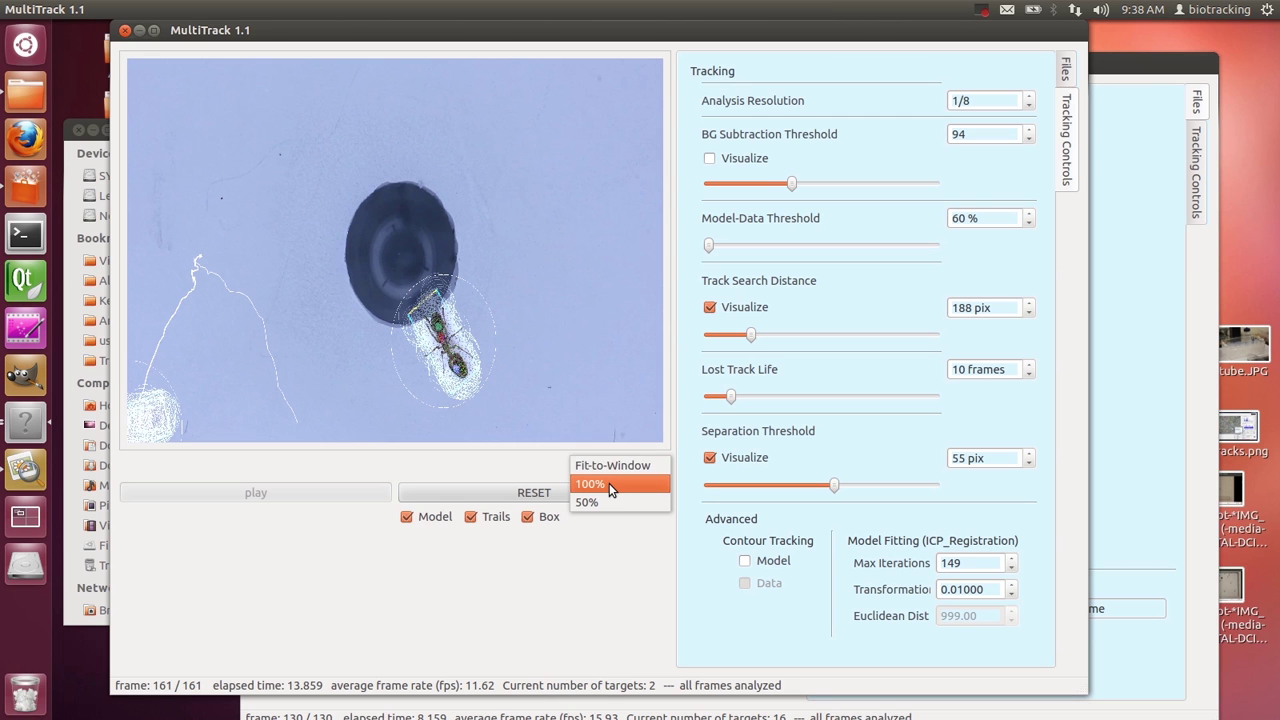
left_click(609, 484)
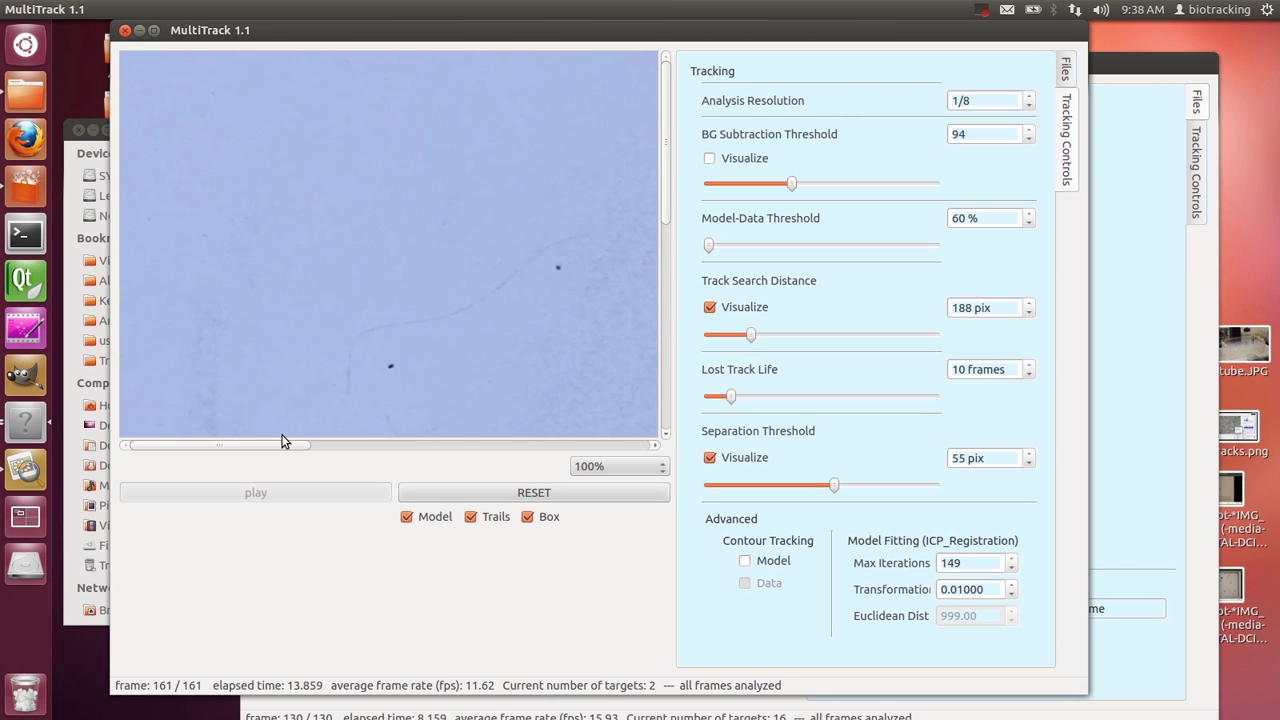
left_click_drag(282, 441, 552, 444)
left_click_drag(664, 95, 627, 303)
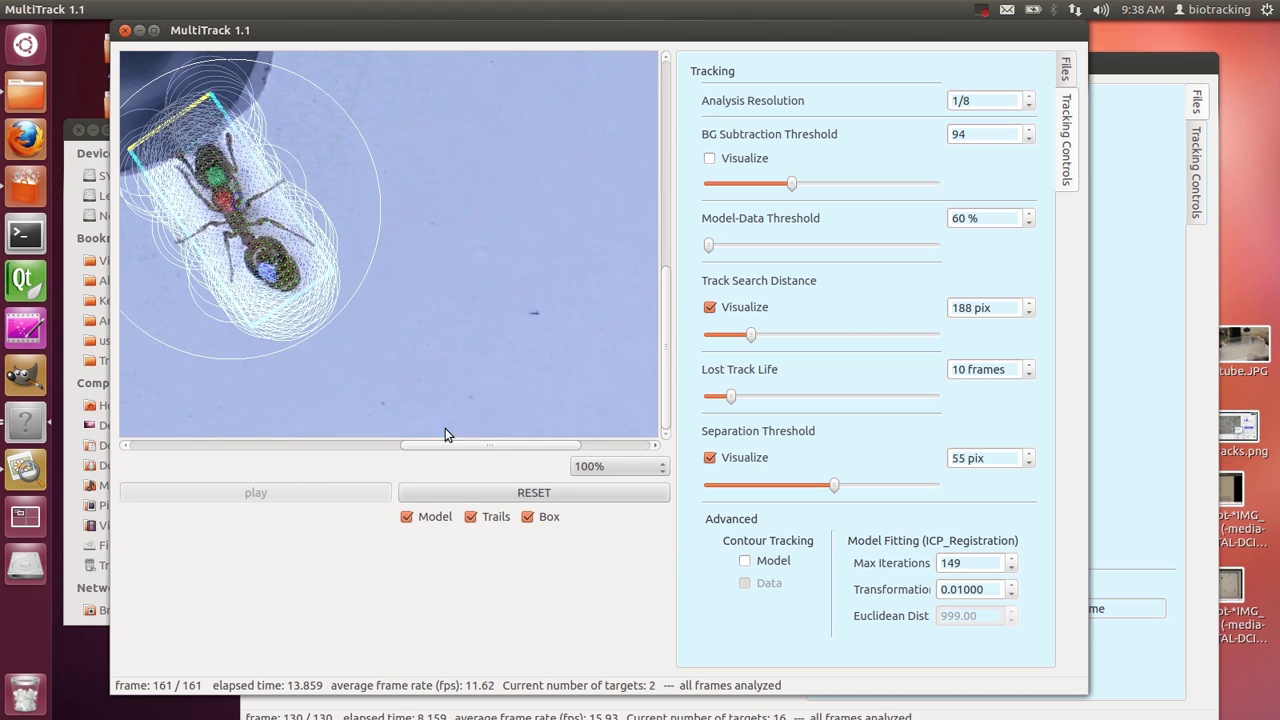
scroll(433, 442, "left", 3)
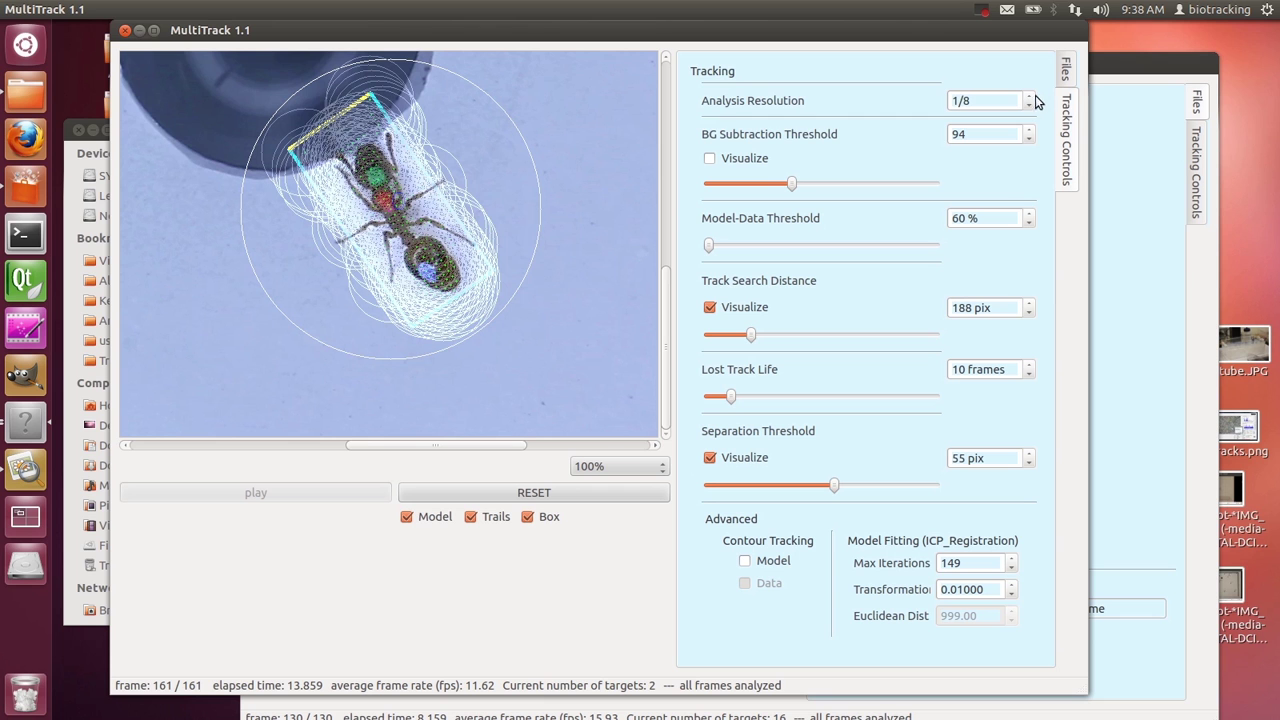
Reset and rerun the tracking at 1/4 analysis resolution, inspect the ant beside the disc, and refine the resolution to 1/3
left_click(1030, 106)
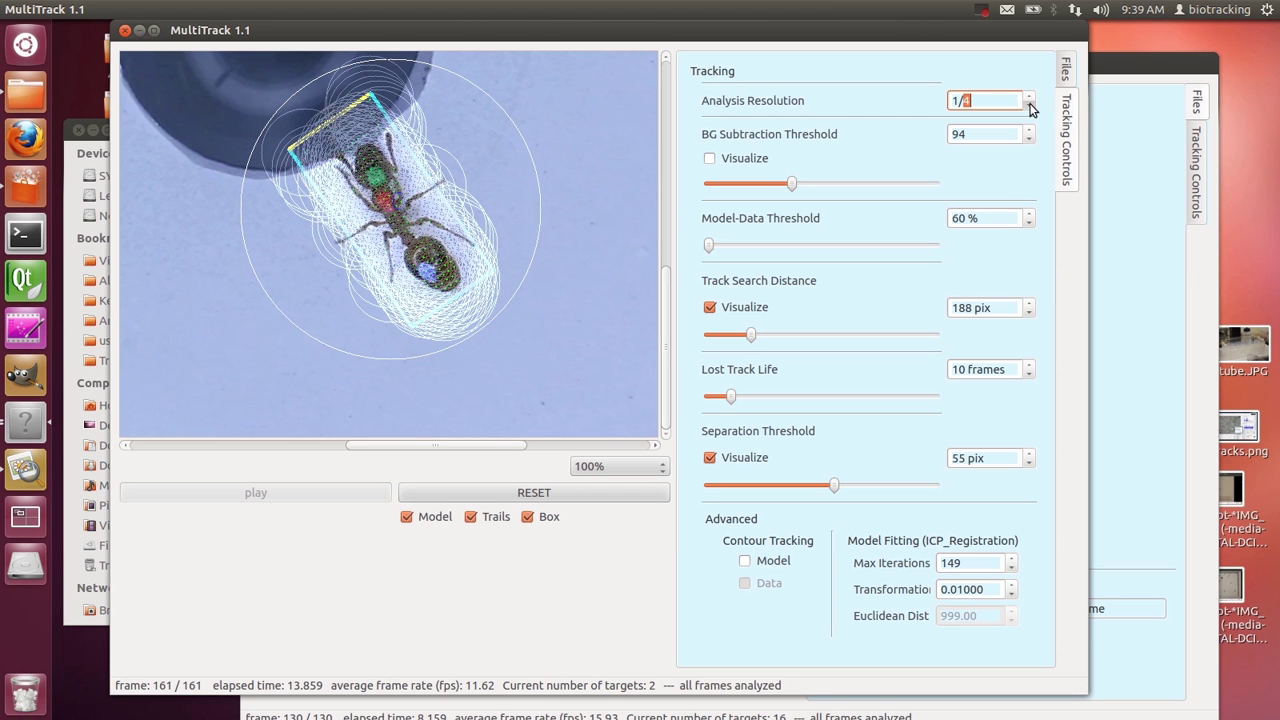
left_click(441, 491)
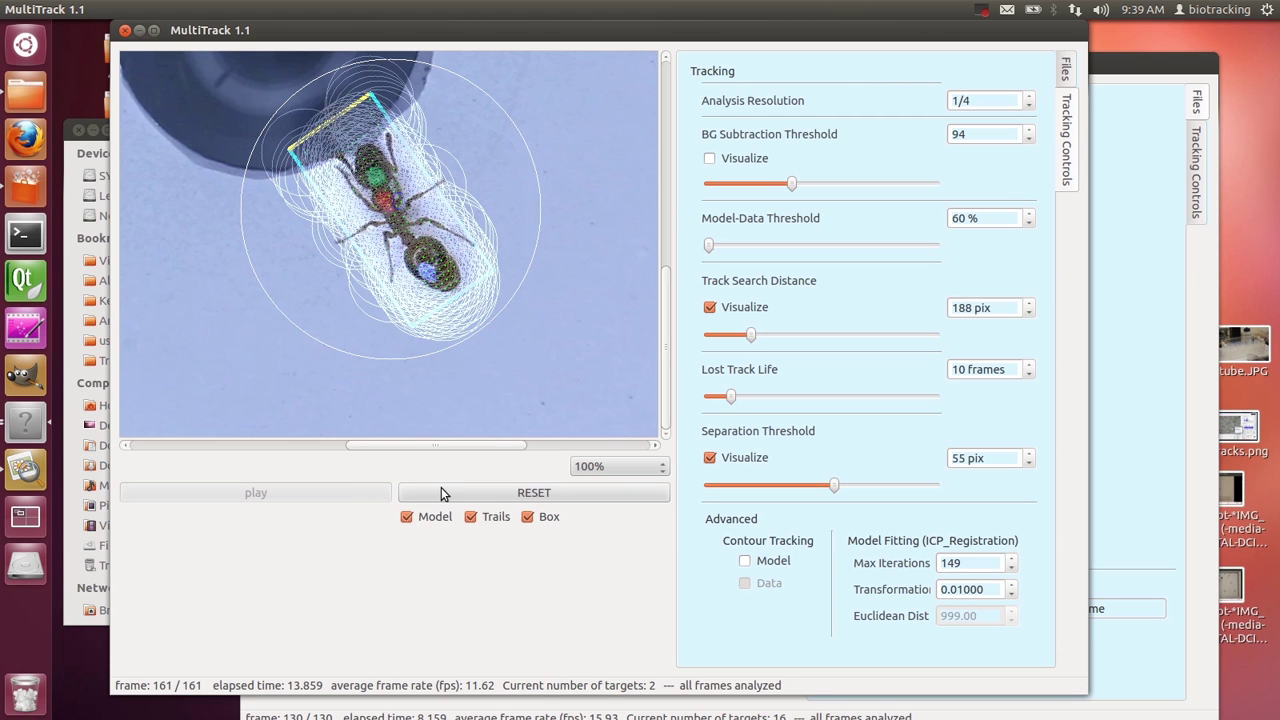
left_click(316, 495)
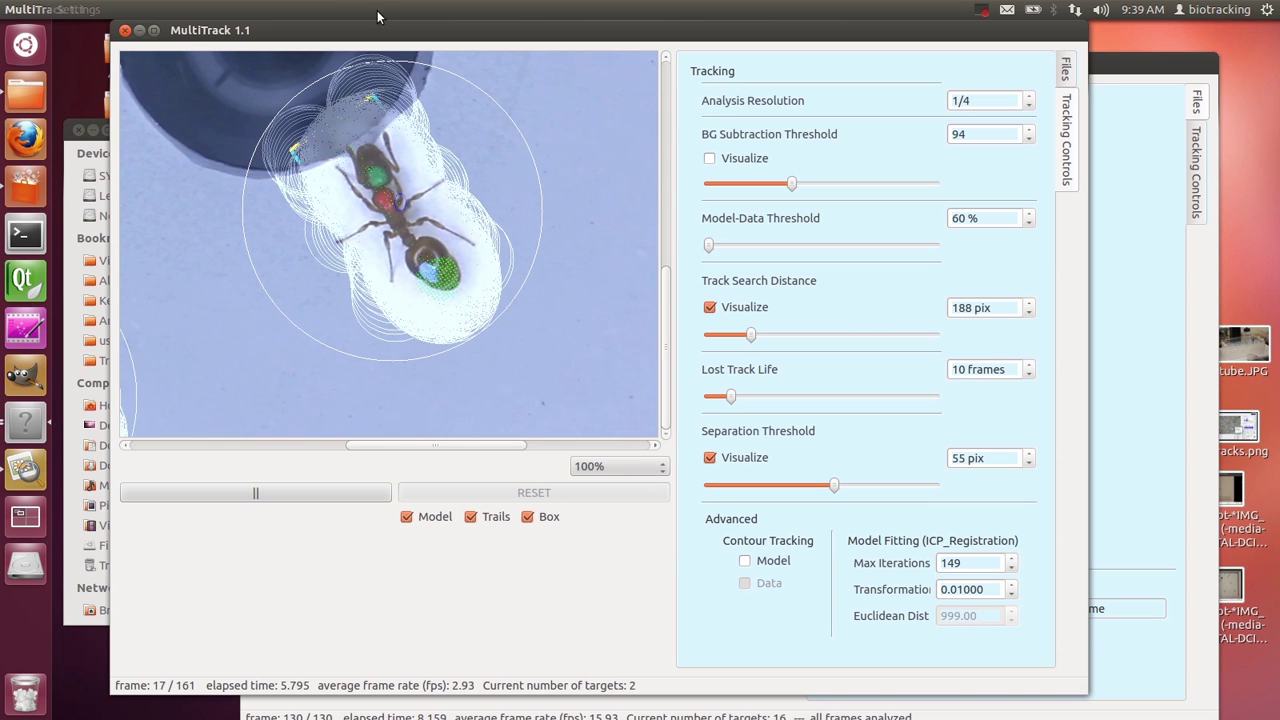
left_click_drag(401, 445, 418, 409)
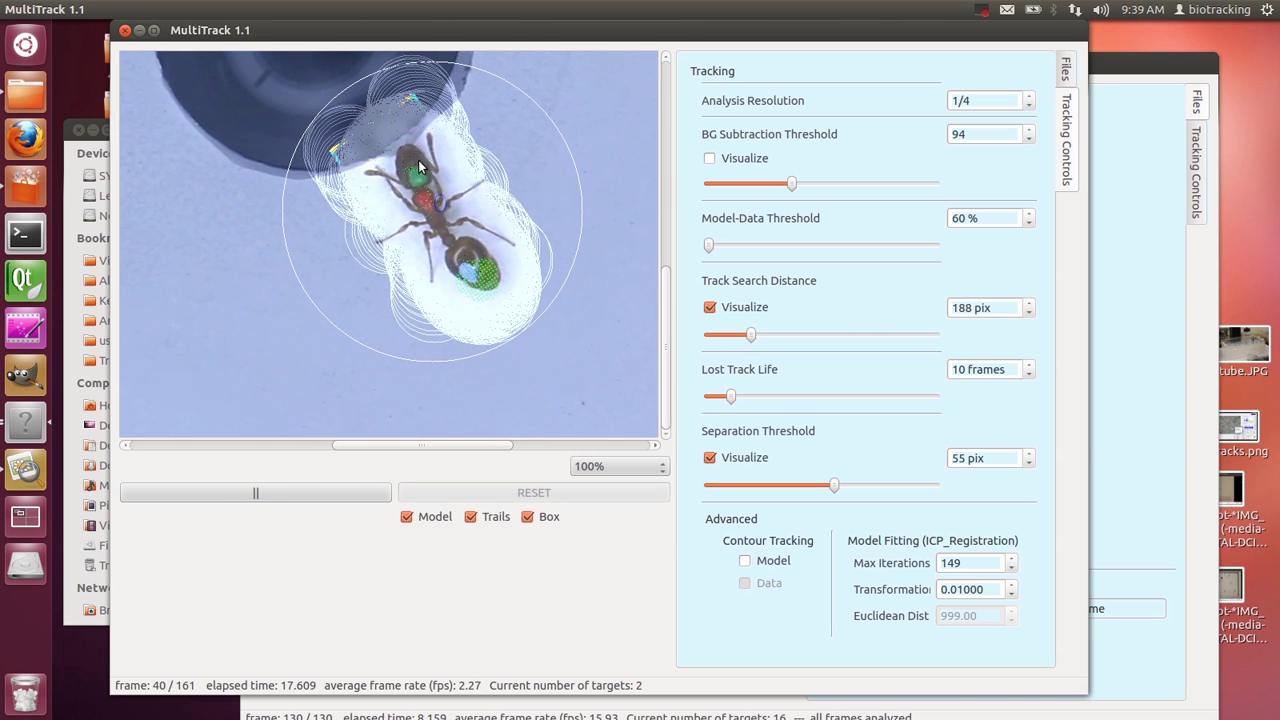
left_click(1029, 106)
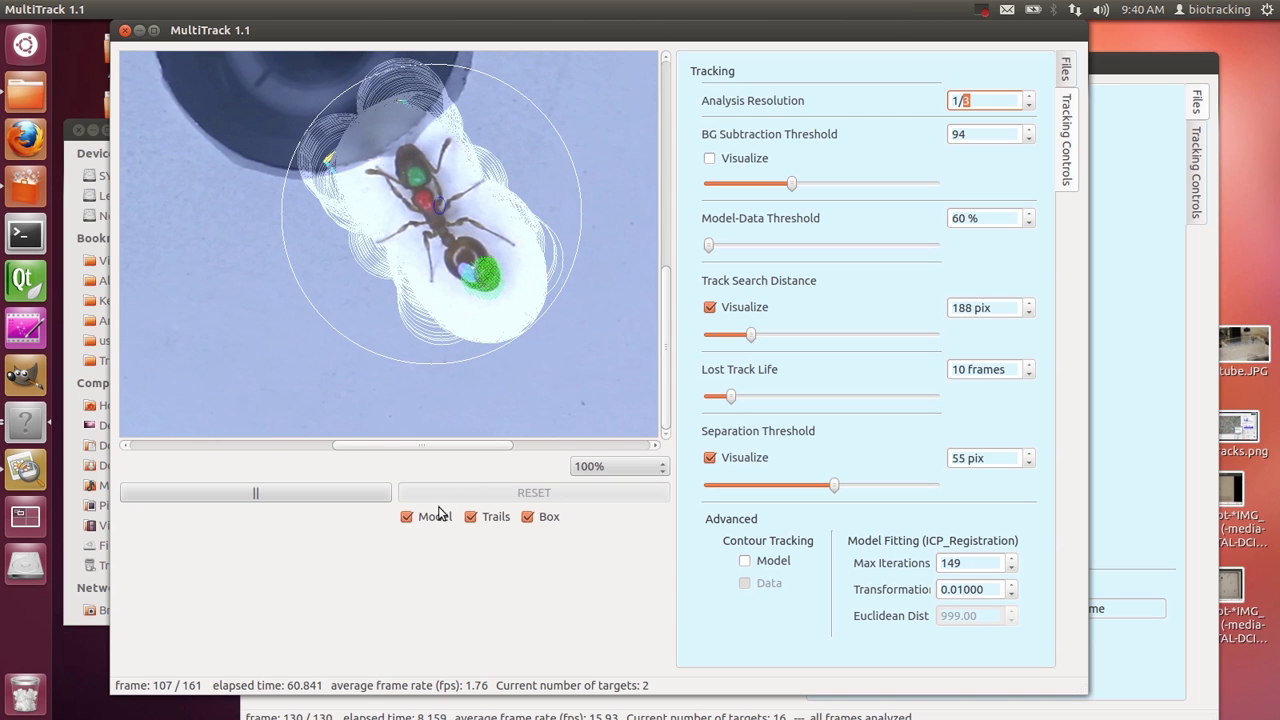
Hide the model, trails and box overlays and turn off the track search distance and separation threshold visualizations
left_click(407, 522)
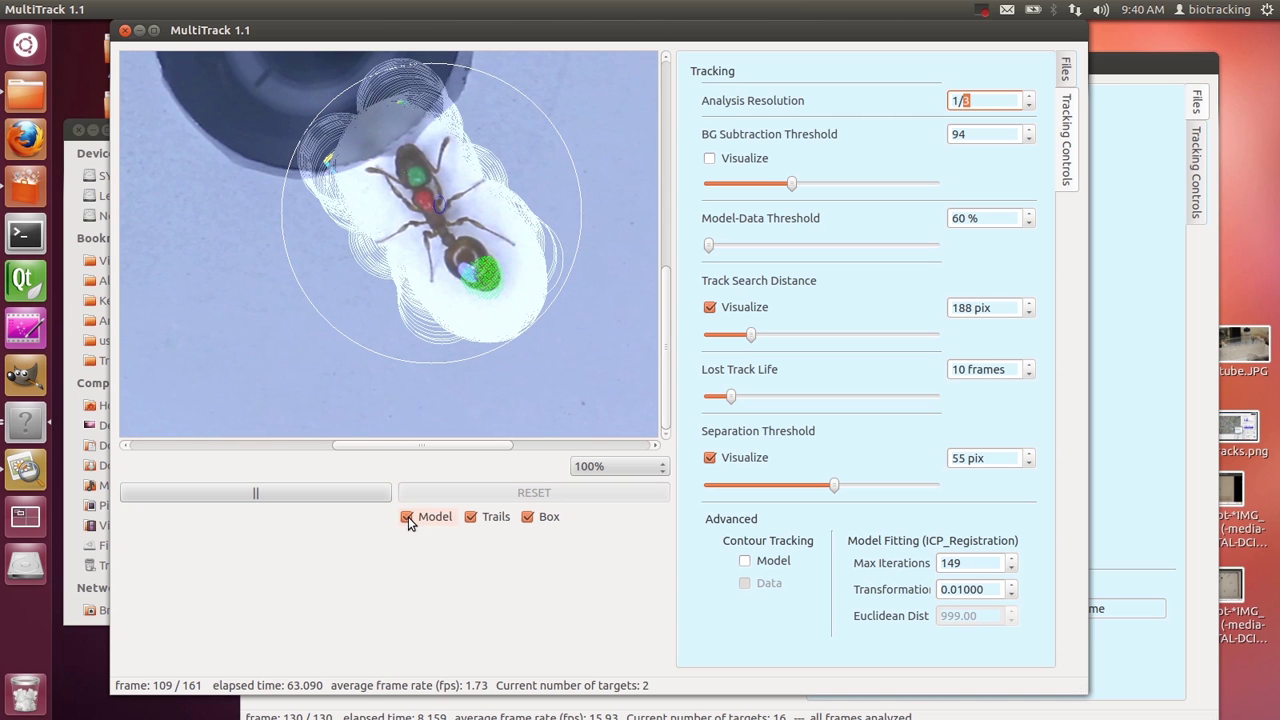
left_click(471, 517)
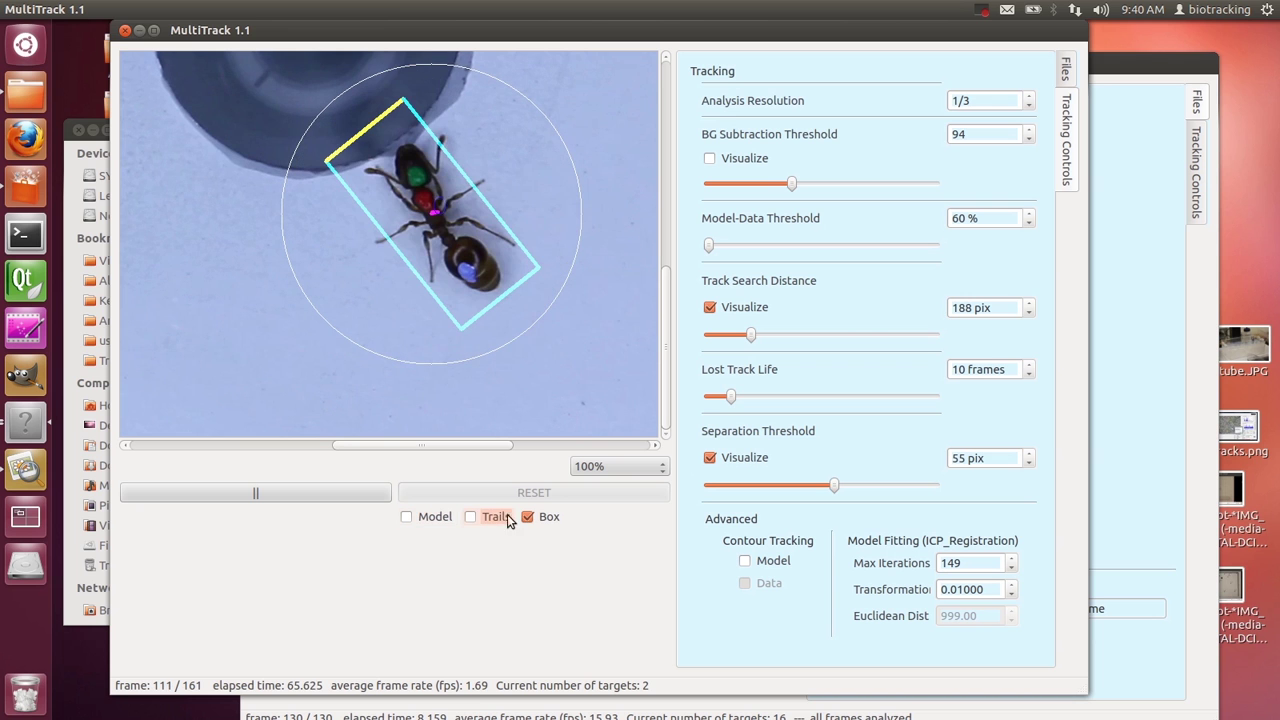
left_click(535, 517)
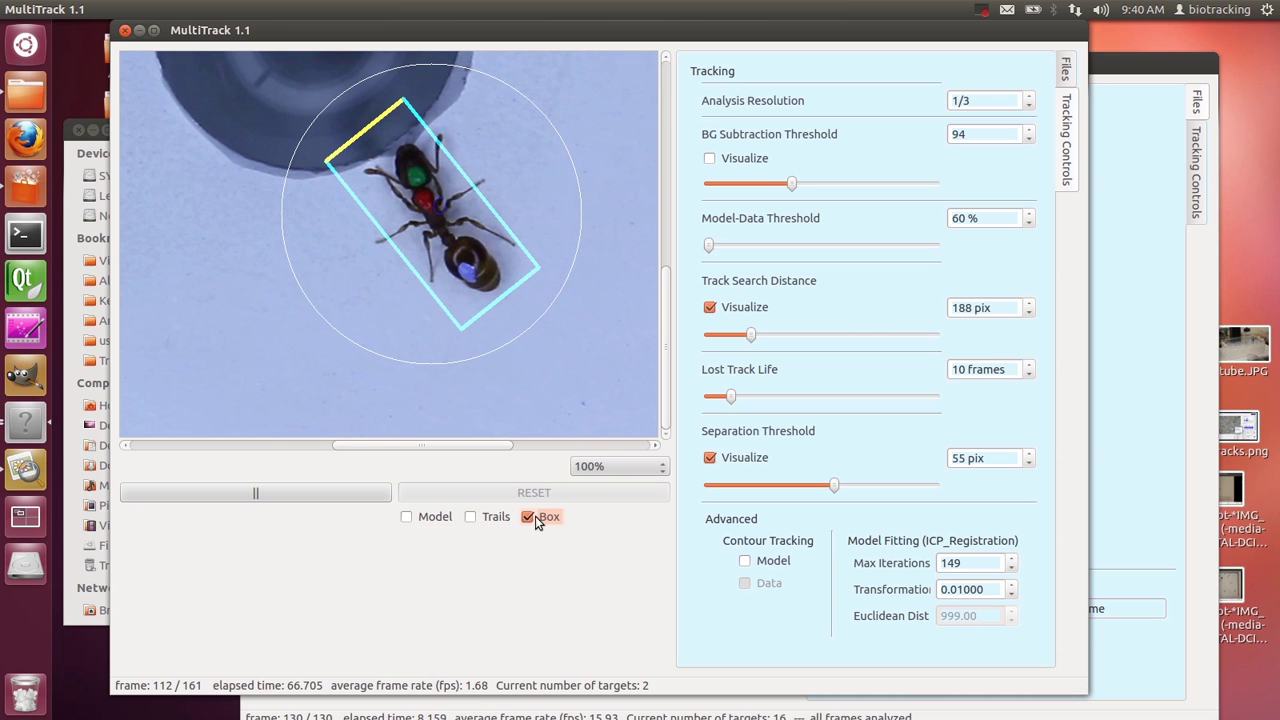
left_click(535, 516)
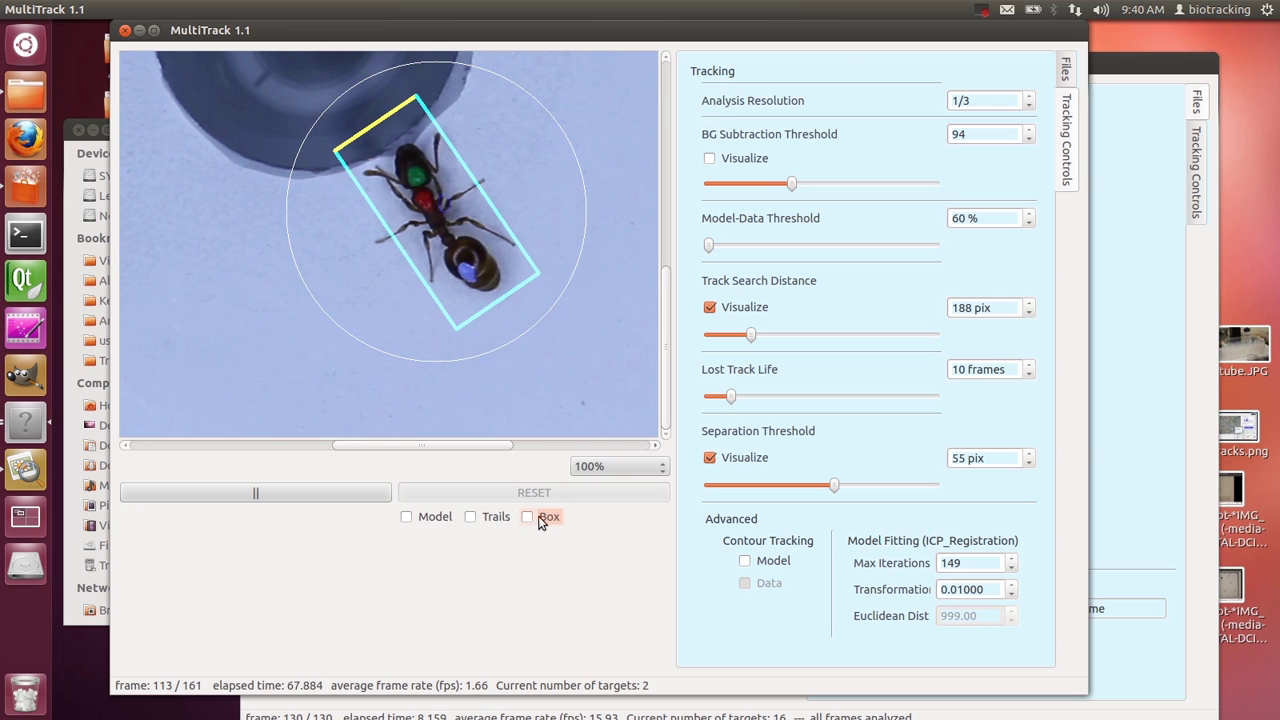
left_click(711, 309)
left_click(710, 458)
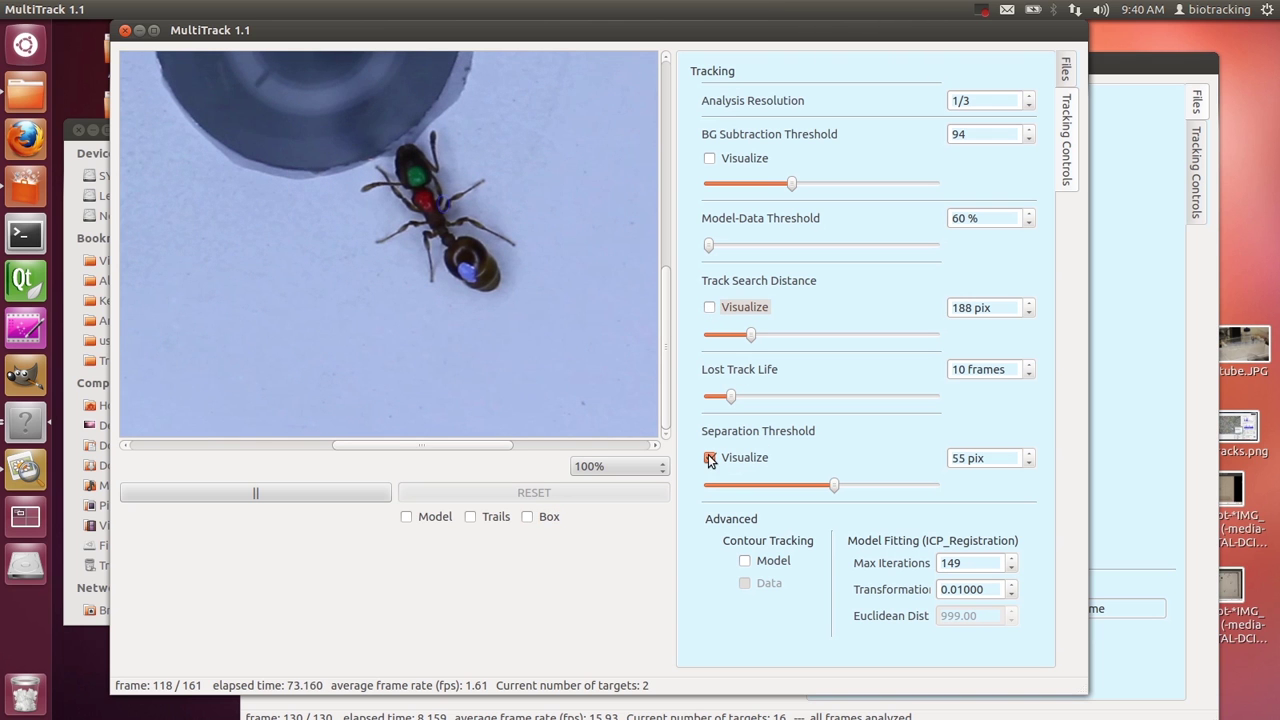
left_click(722, 466)
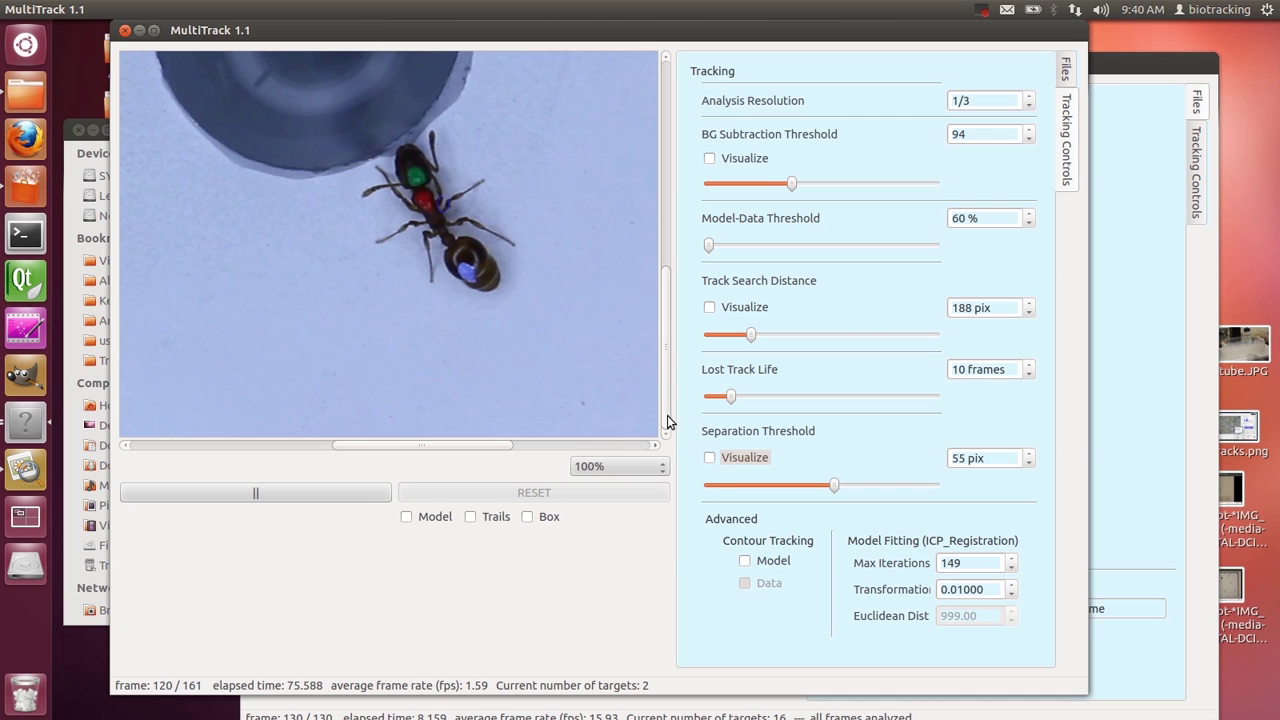
Pause, reset and rerun the tracking at 1/3 resolution, and inspect both ants without overlays across the 100% view
left_click(299, 489)
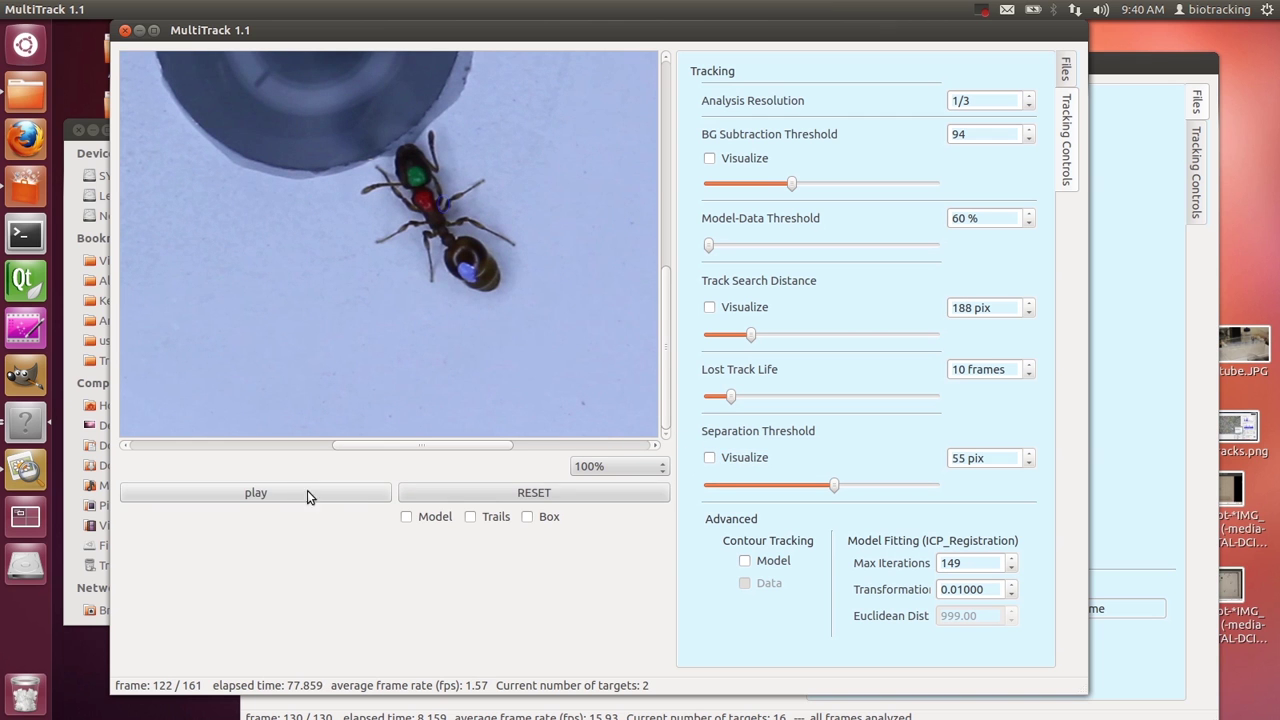
left_click(558, 500)
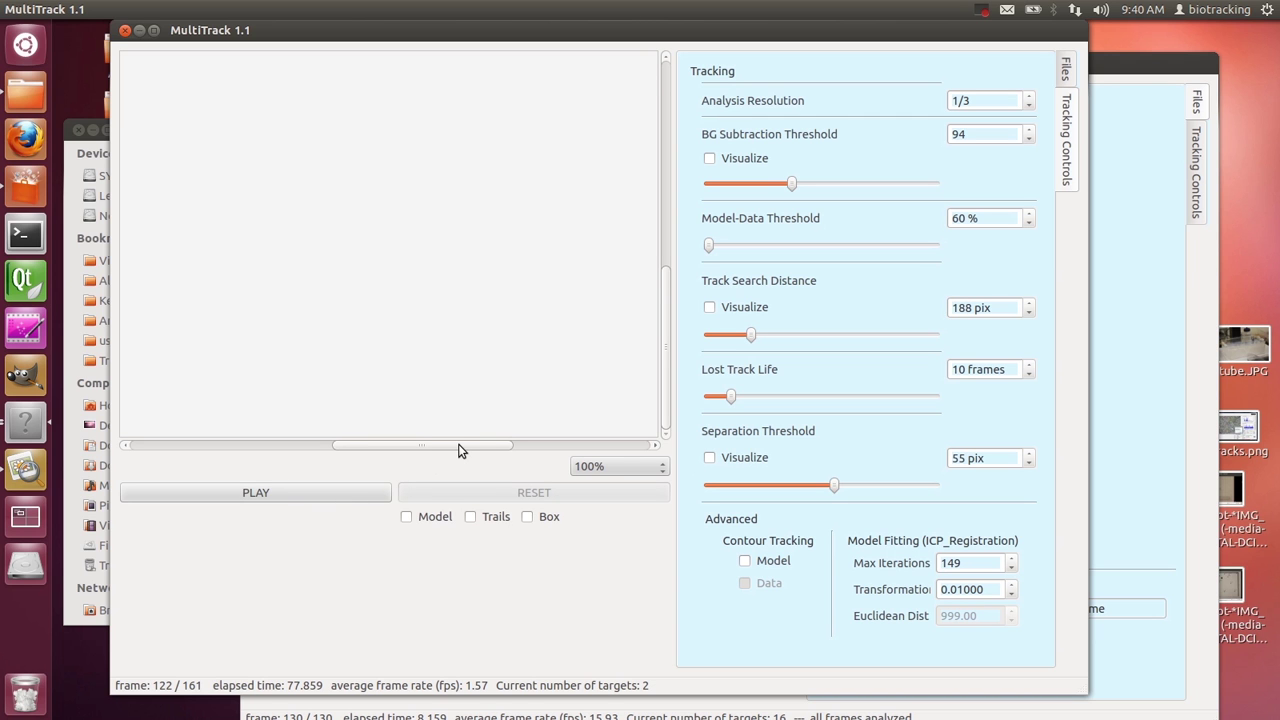
left_click(389, 488)
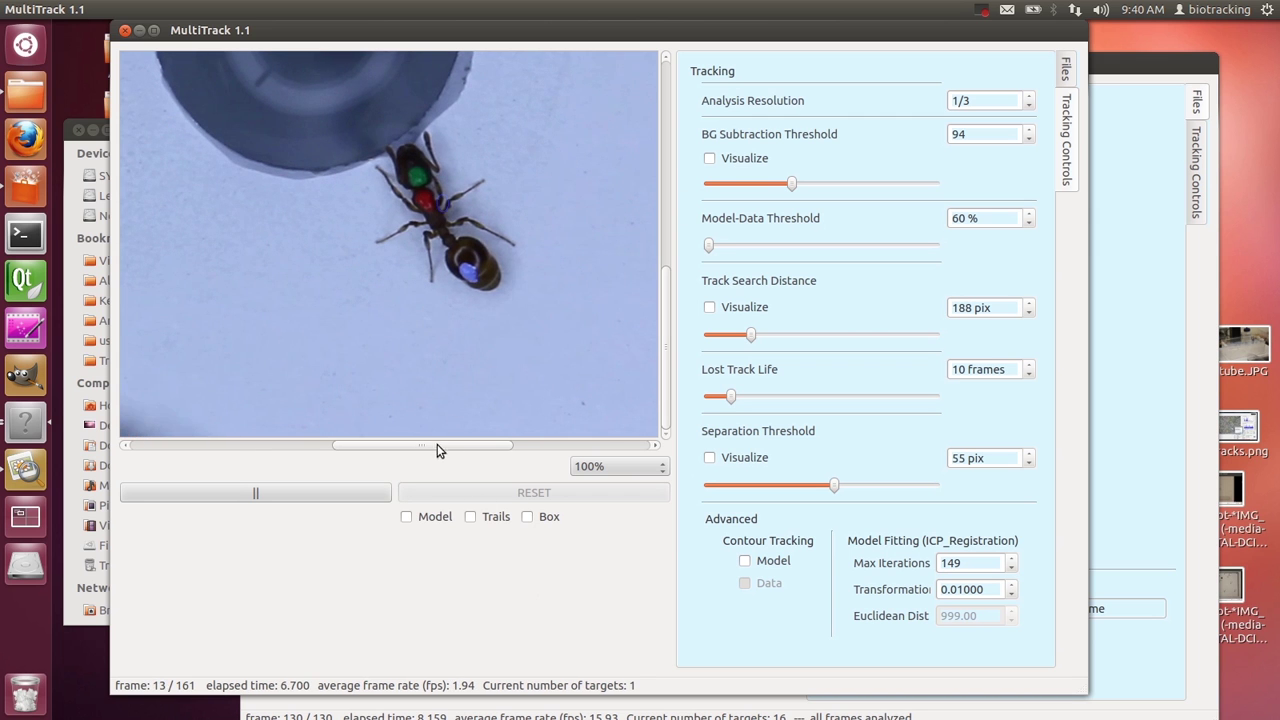
left_click(310, 445)
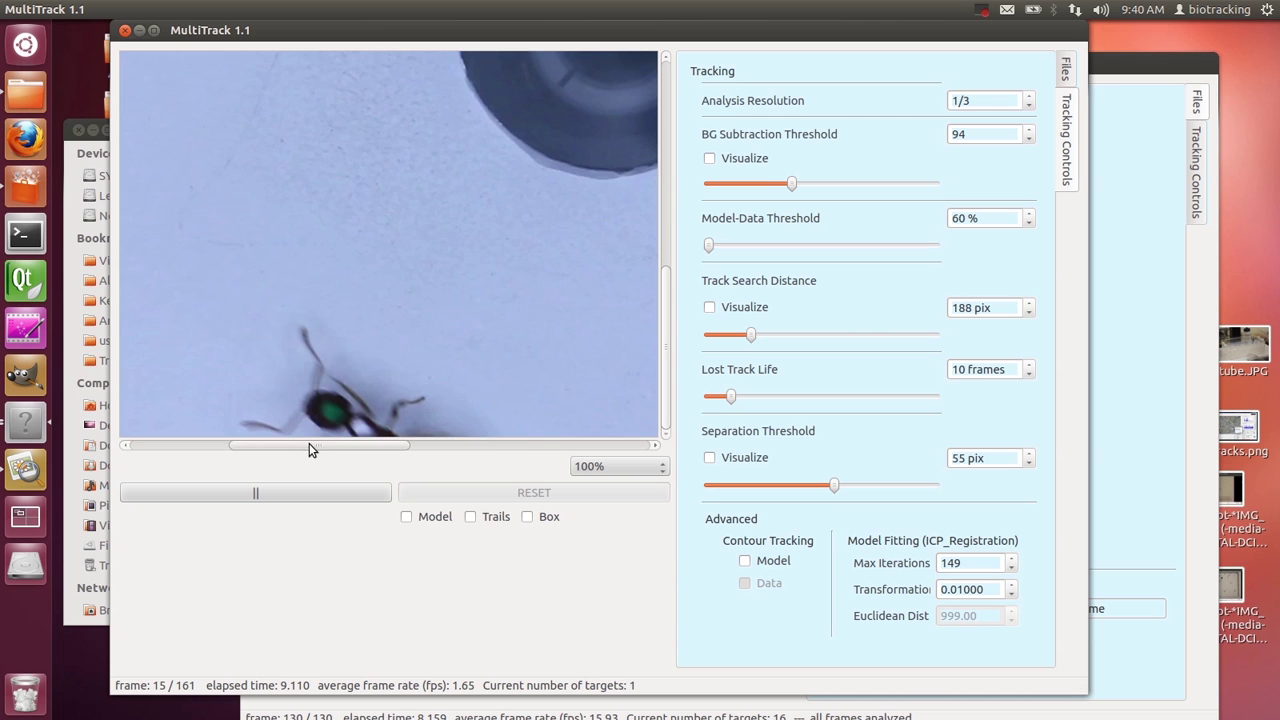
scroll(503, 441, "left", 1)
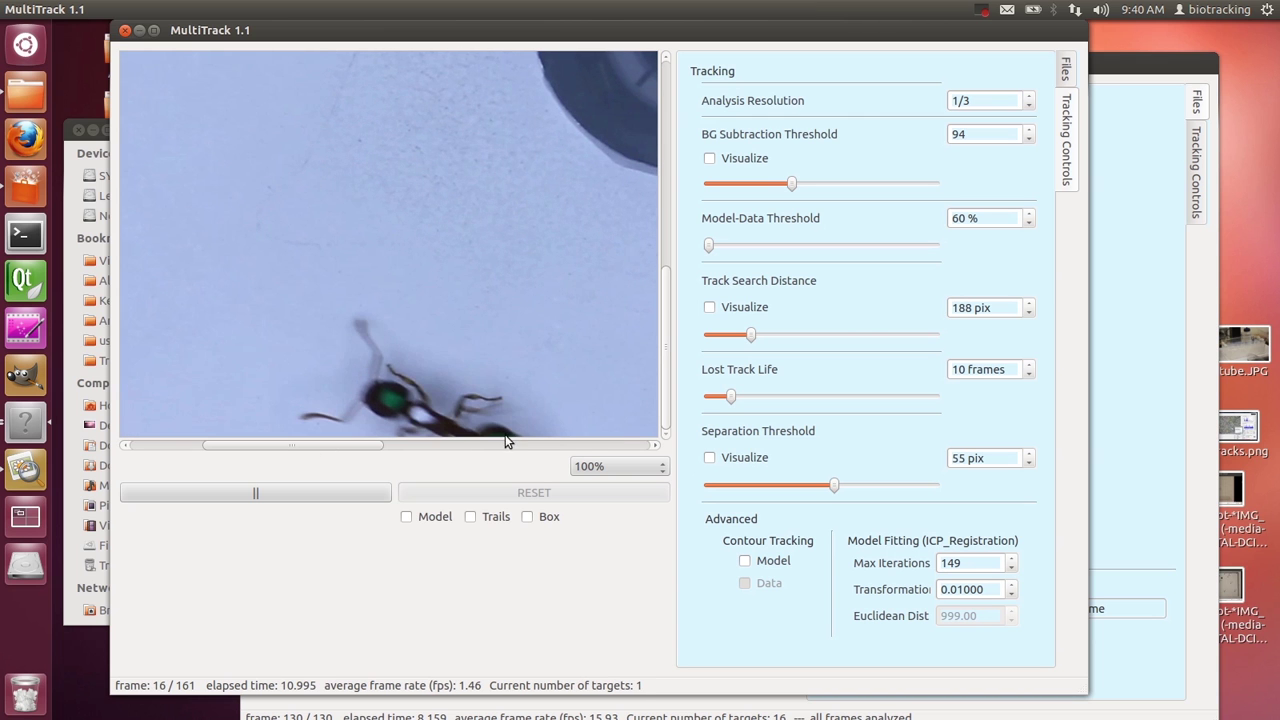
left_click(541, 445)
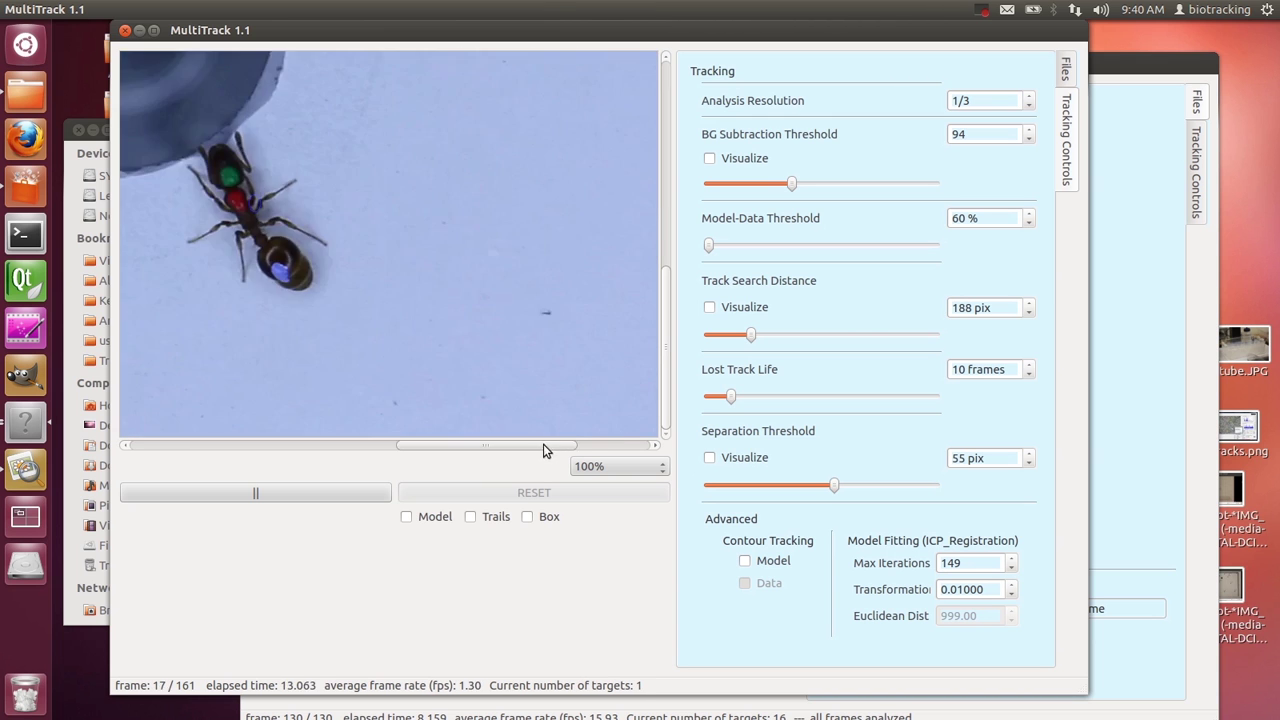
scroll(434, 447, "right", 1)
left_click(410, 446)
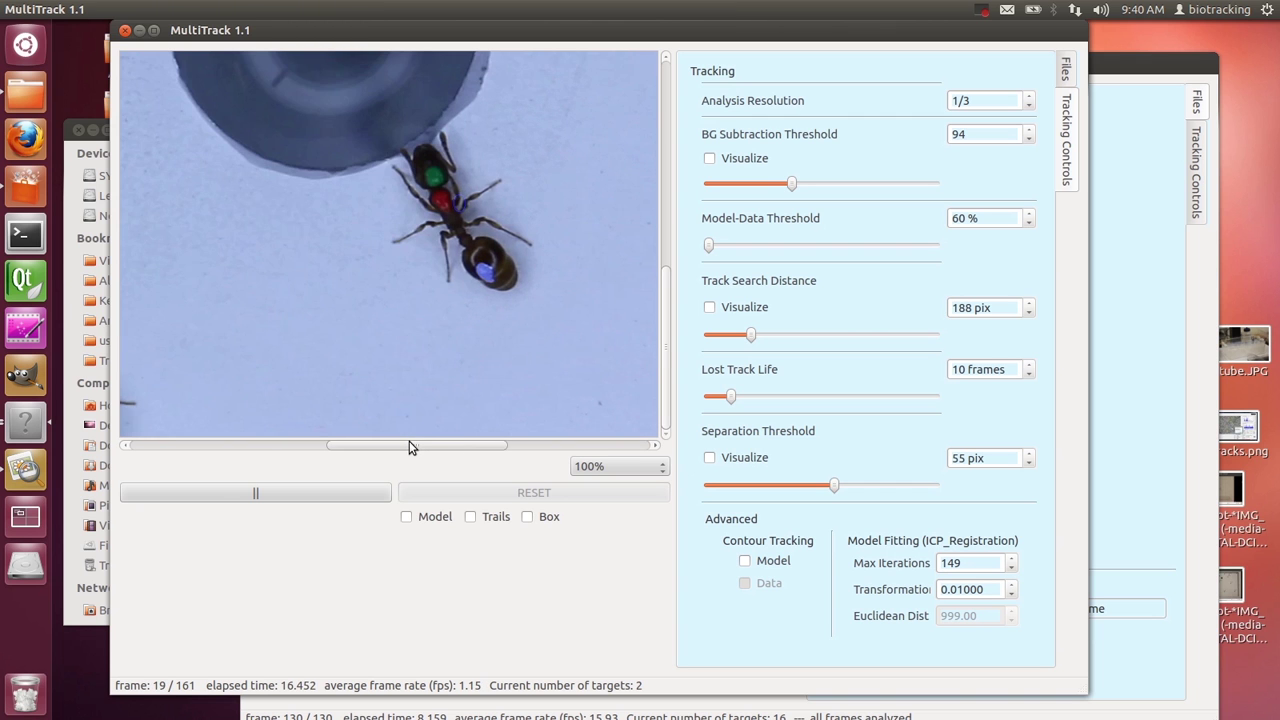
scroll(409, 445, "left", 1)
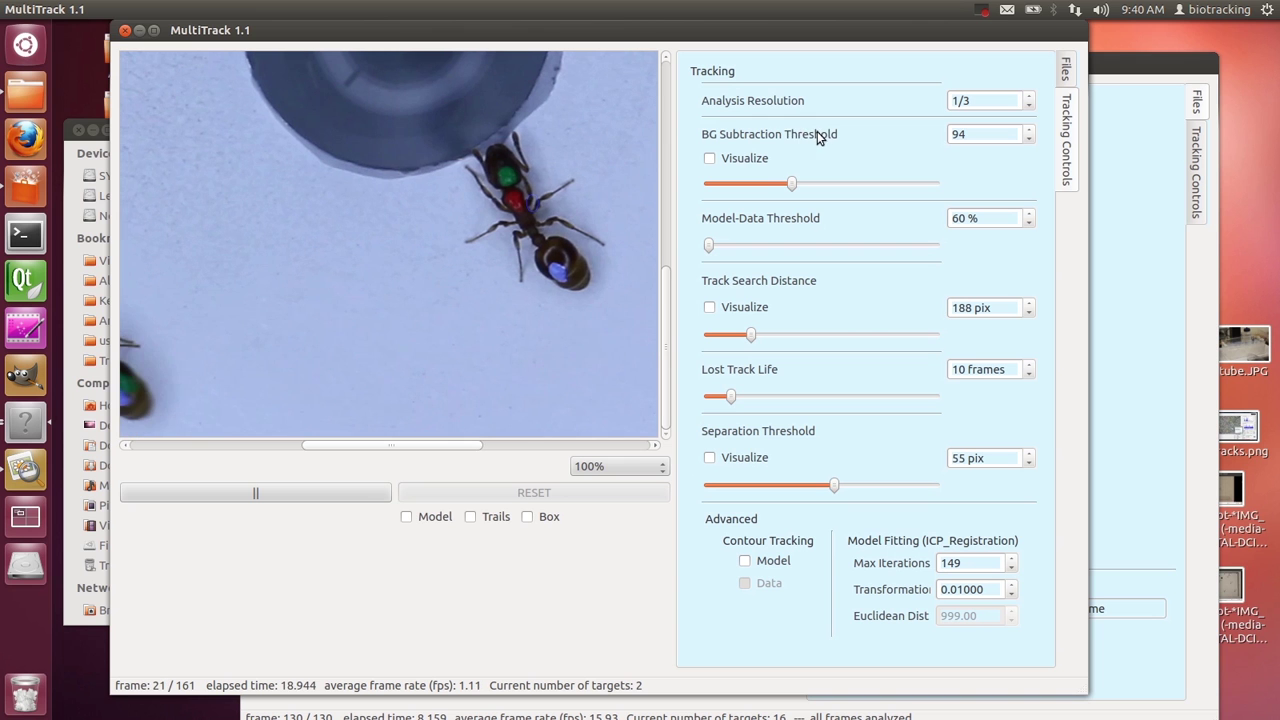
Visualize the background subtraction, set the analysis resolution to 1/5, and fit the video display to the window
left_click(710, 159)
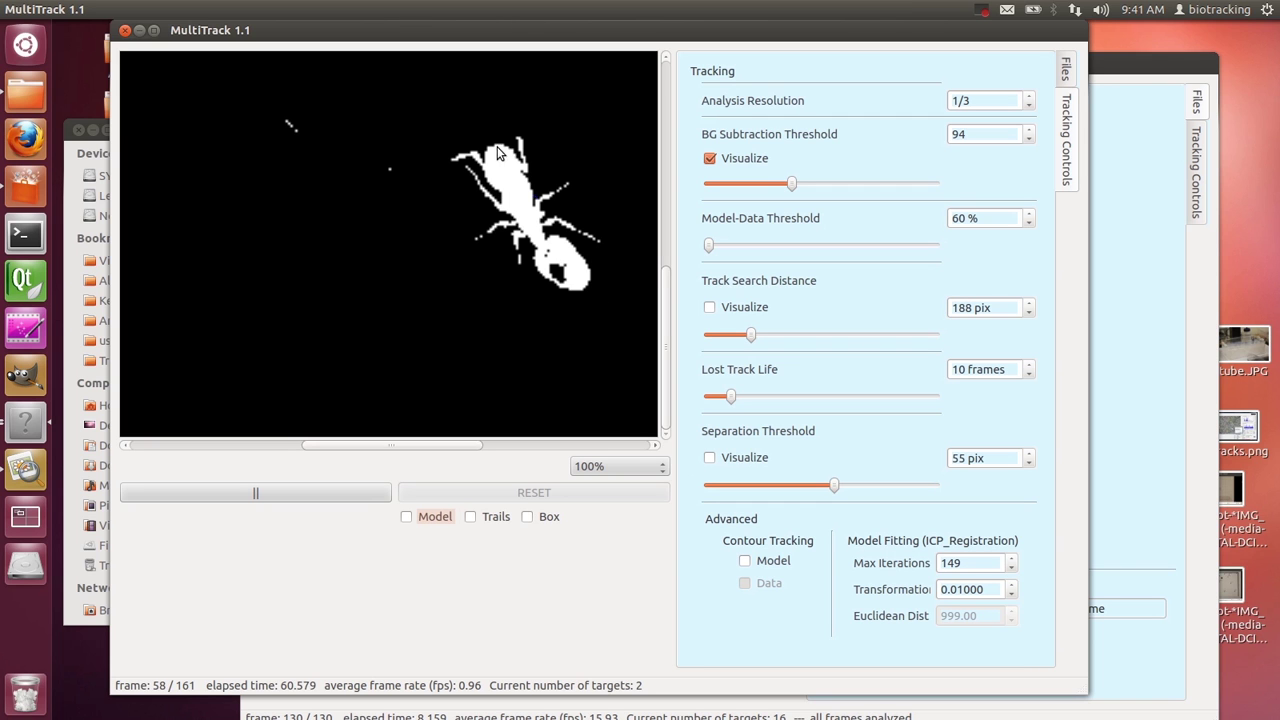
left_click(1030, 101)
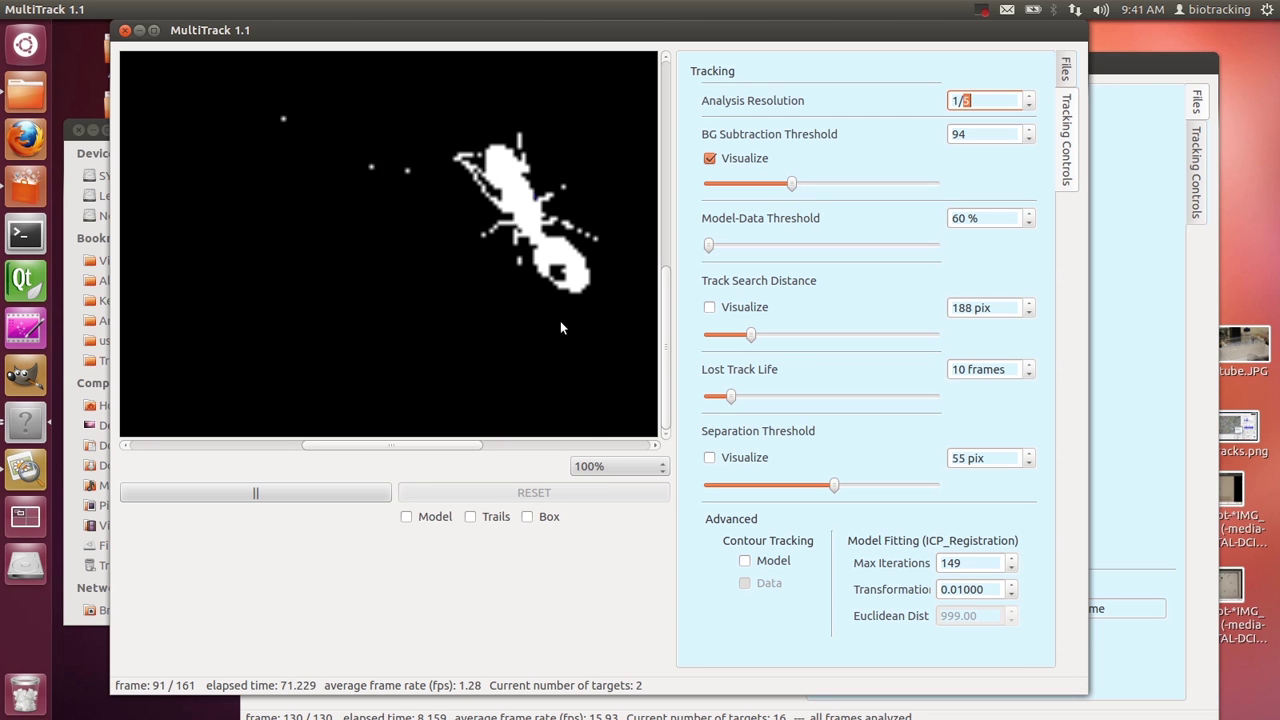
left_click(614, 466)
left_click(617, 448)
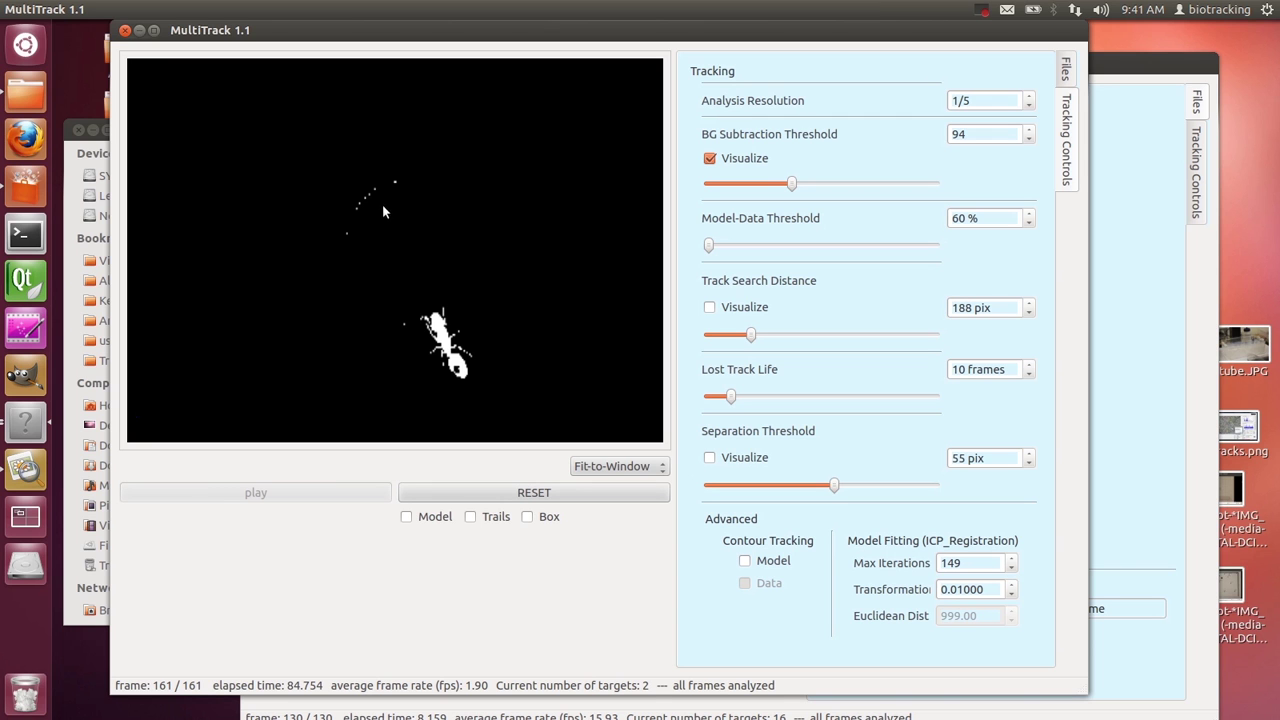
Reset and rerun the tracking while changing the BG subtraction threshold to 52, 19, 142 and finally 254
left_click(523, 485)
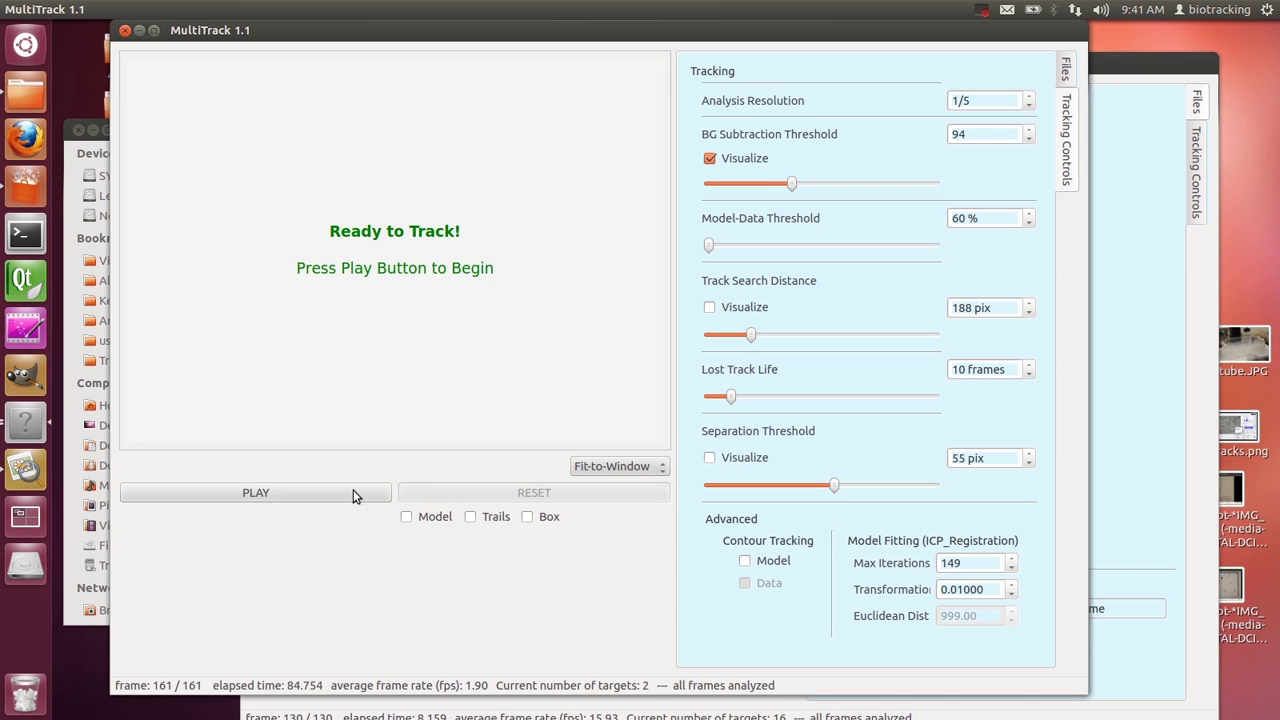
left_click(352, 489)
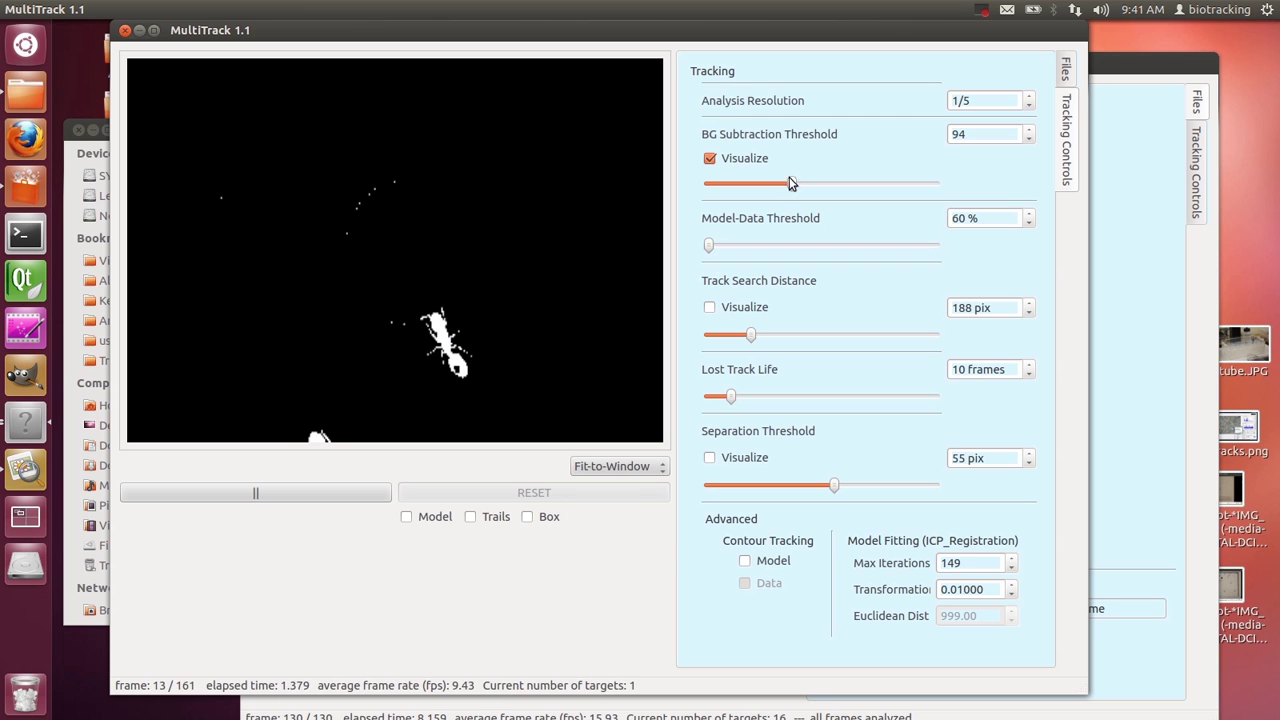
left_click(724, 183)
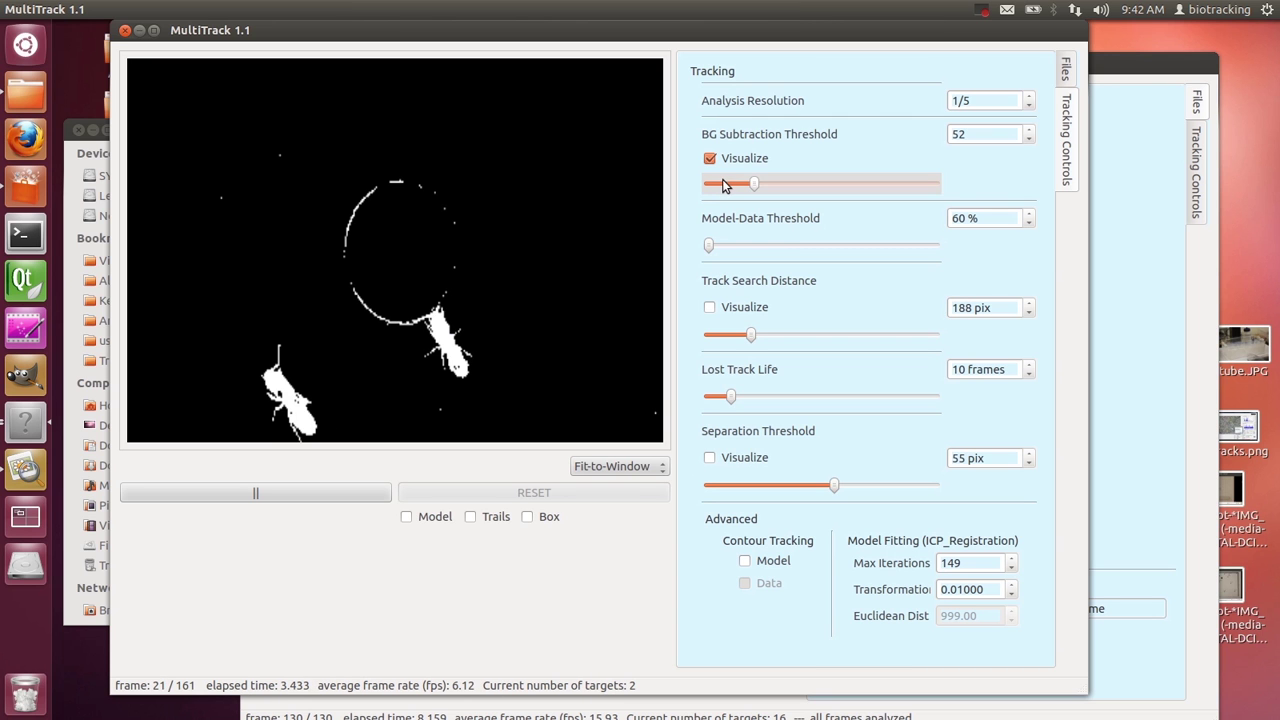
left_click(723, 183)
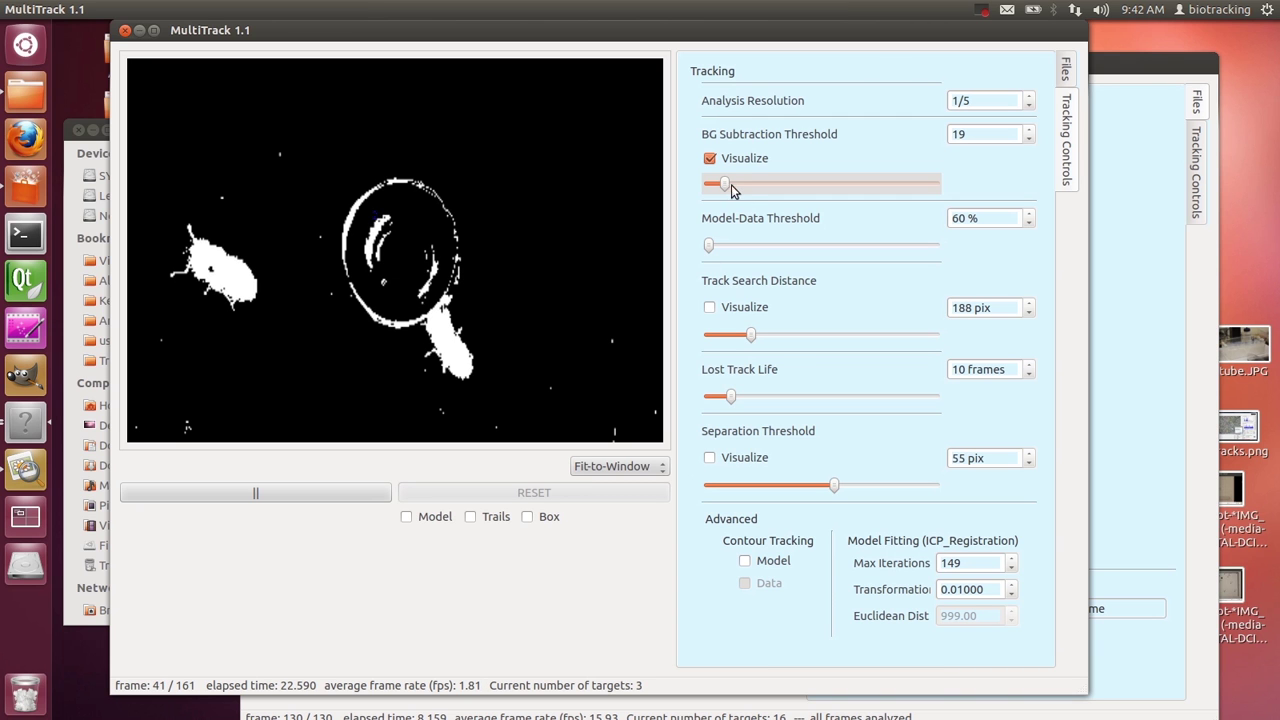
left_click(835, 188)
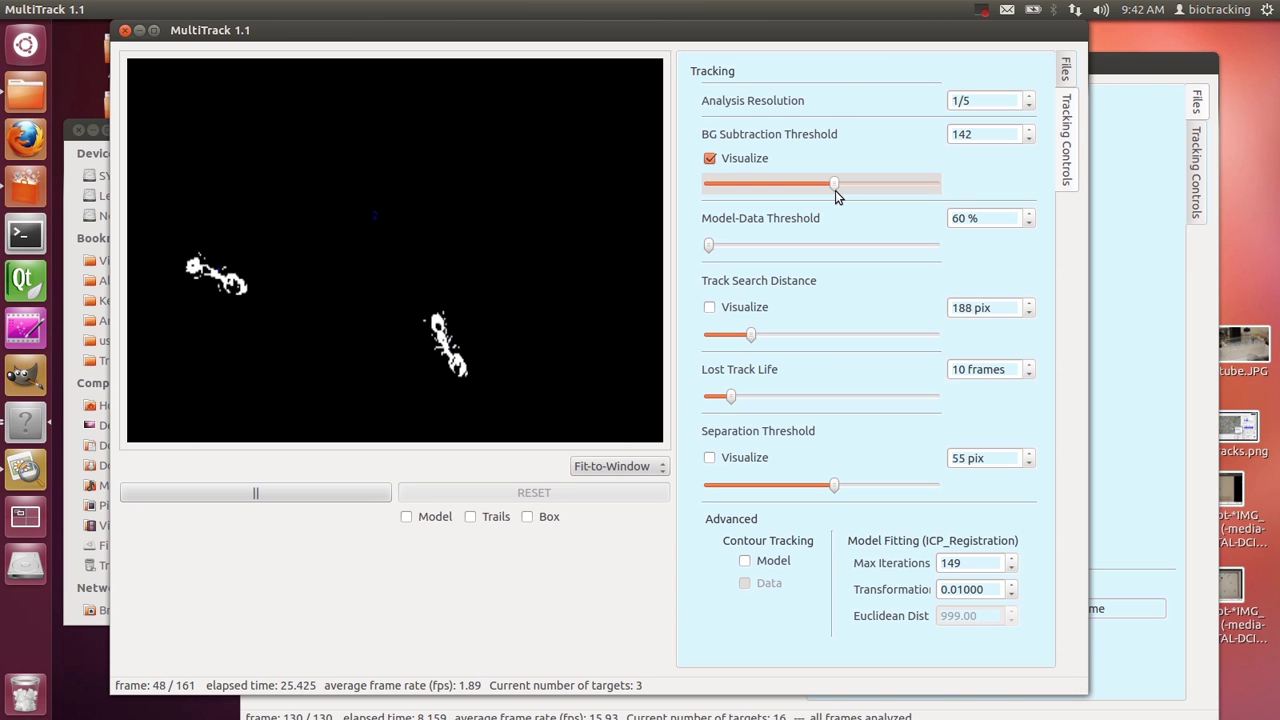
left_click_drag(836, 190, 943, 177)
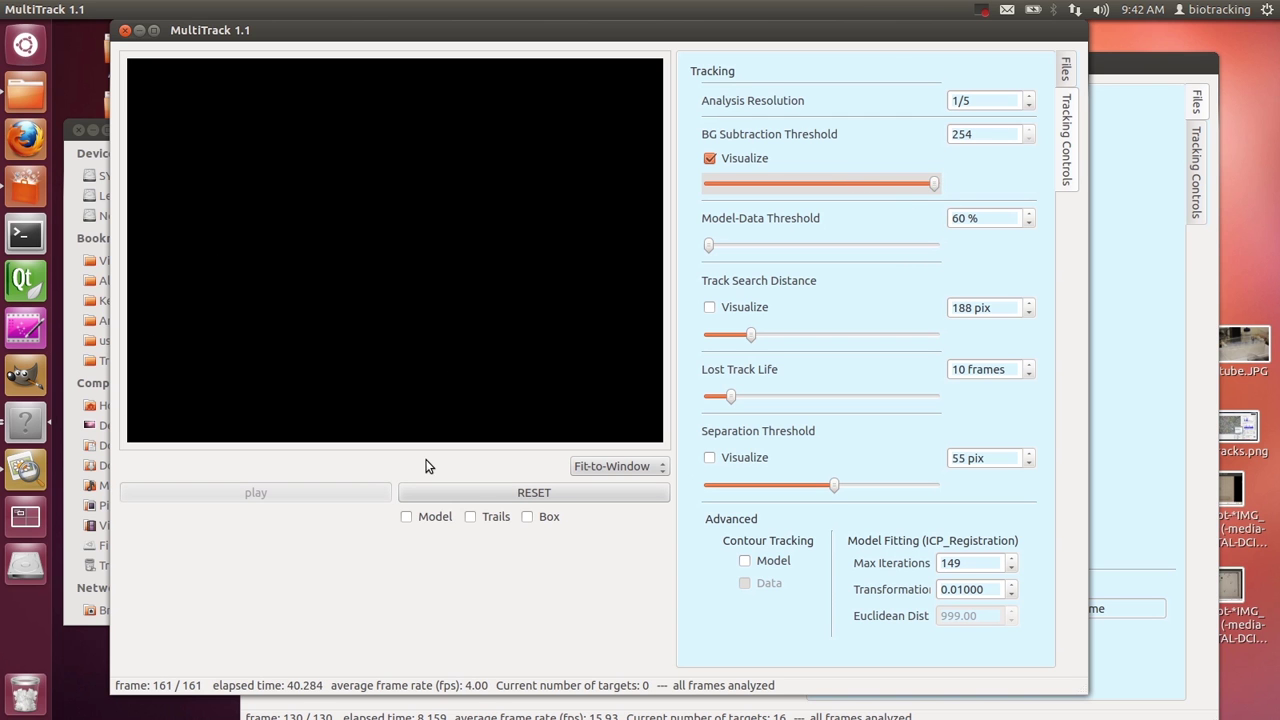
Reset and rerun the tracking while lowering the BG subtraction threshold to 112 and then 87
left_click(444, 487)
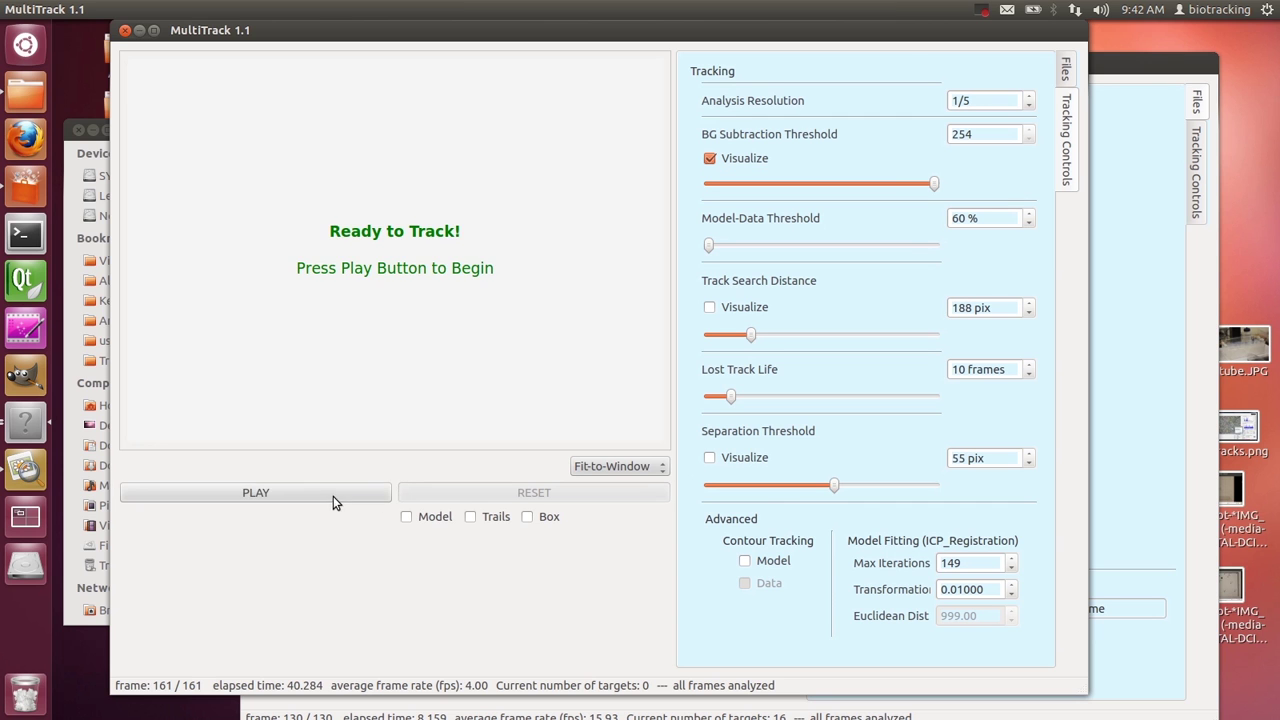
left_click(333, 496)
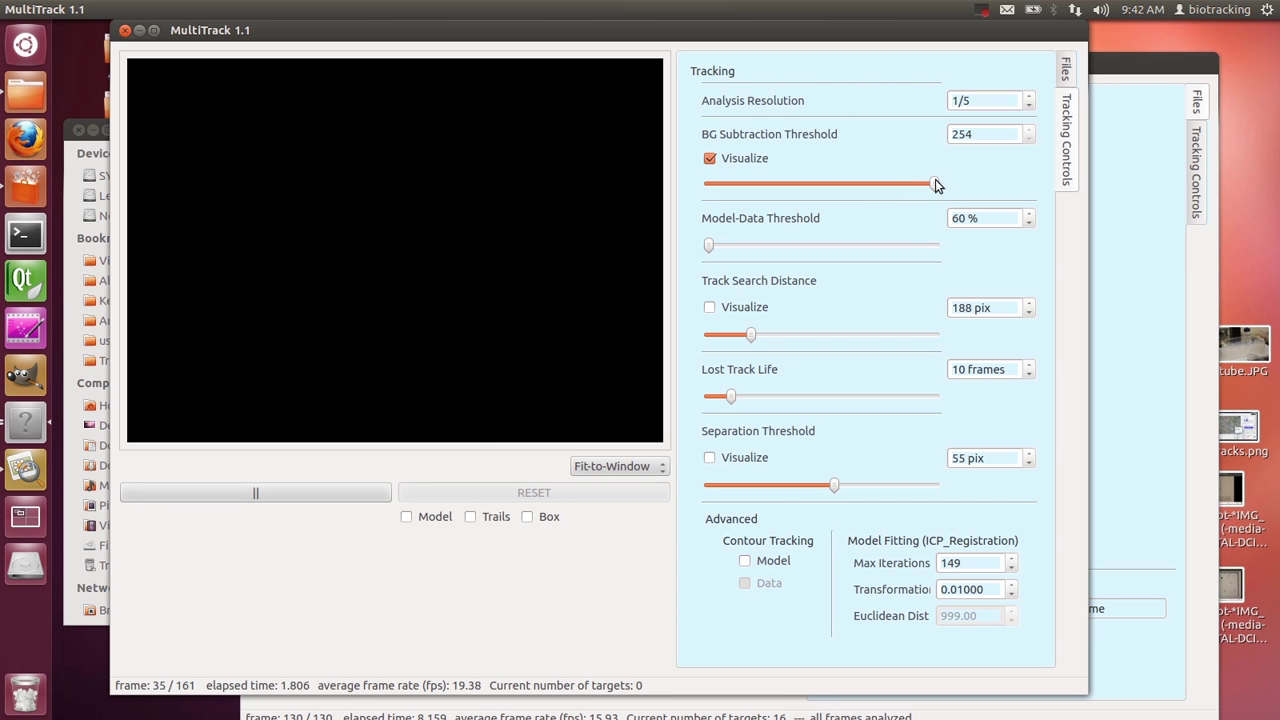
left_click_drag(932, 183, 809, 192)
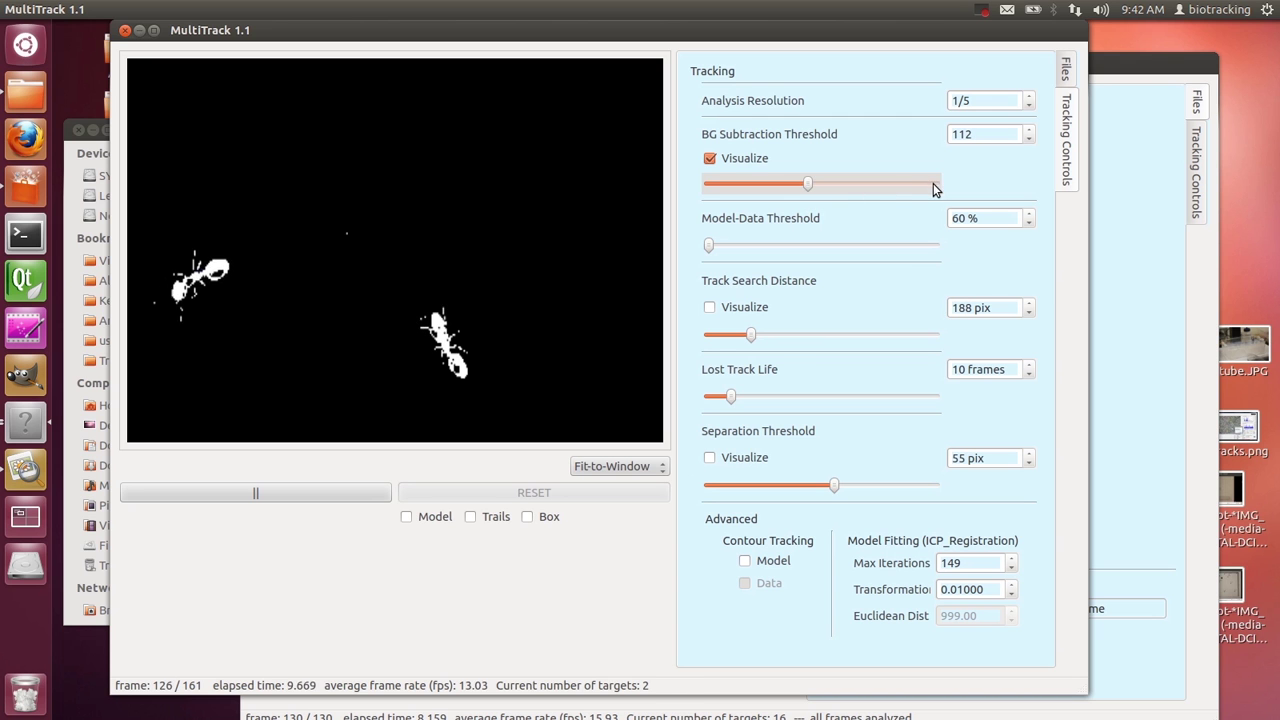
mouse_move(808, 185)
left_mouse_down()
mouse_move(823, 189)
mouse_move(785, 190)
left_mouse_up()
Restart the tracking, raise the BG subtraction threshold to 133, and set the analysis resolution to 1/4 while it runs
left_click(512, 494)
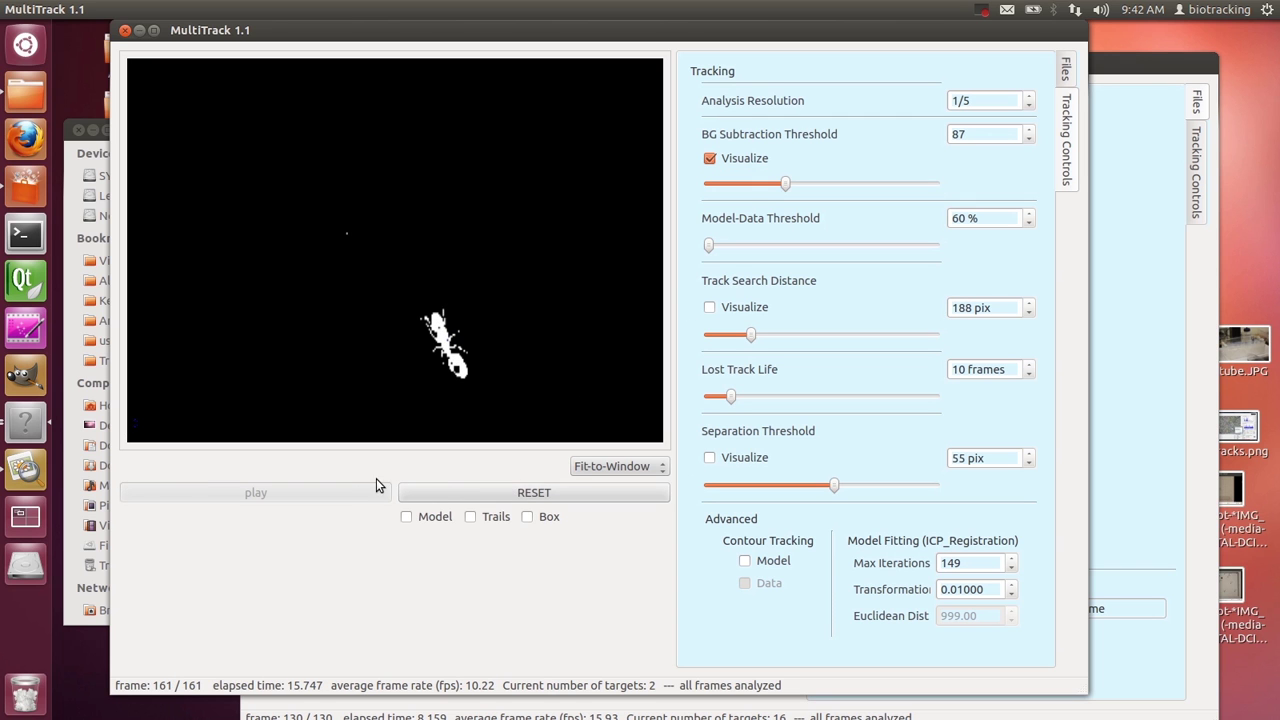
left_click(341, 494)
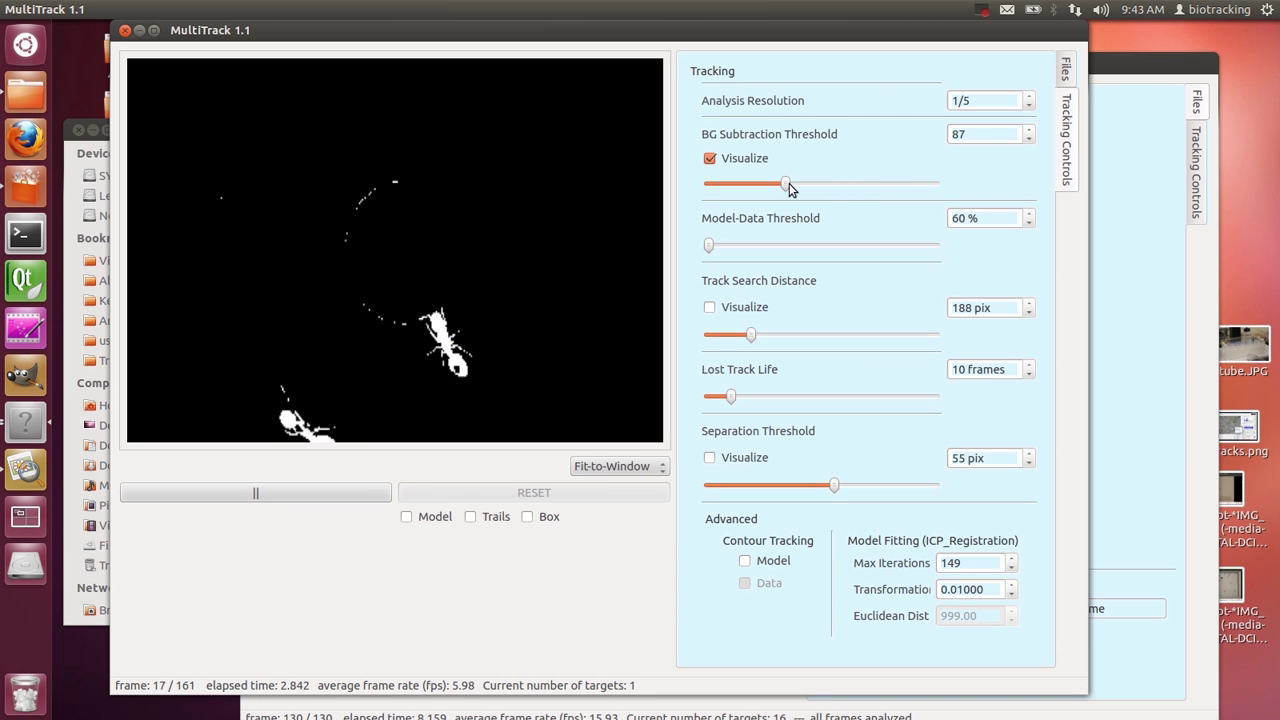
left_click_drag(792, 190, 827, 182)
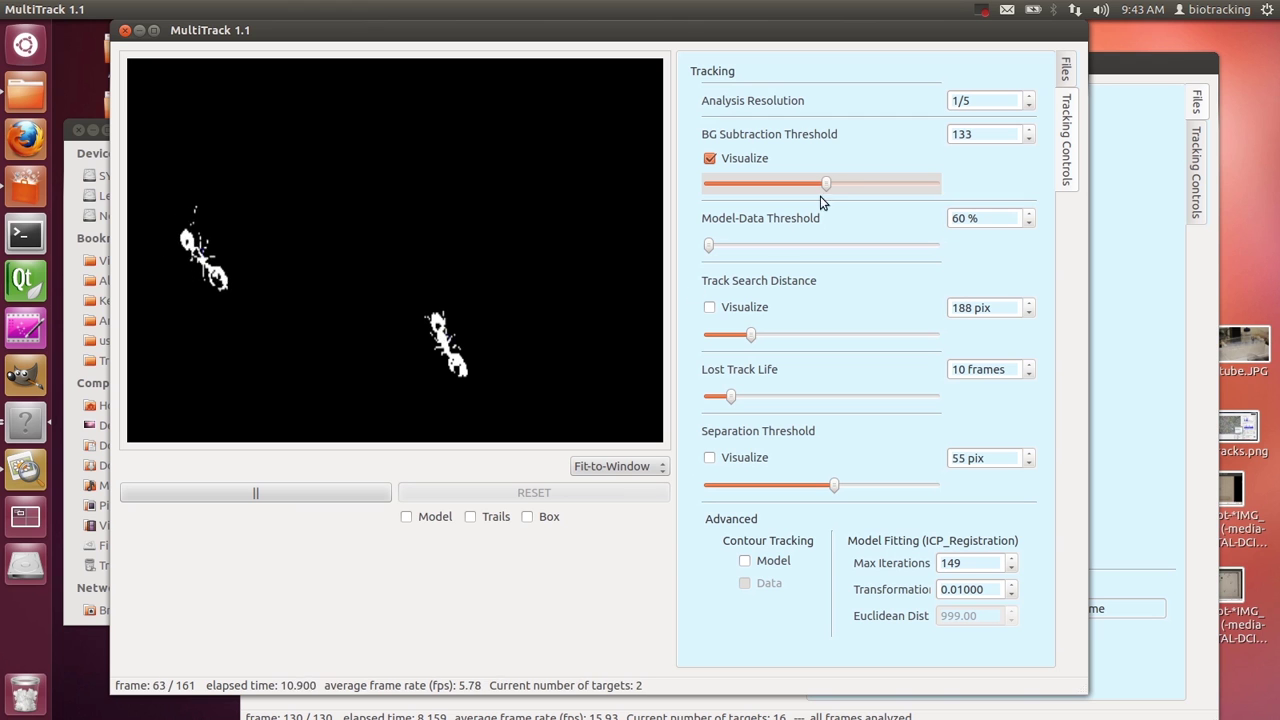
left_click(1031, 107)
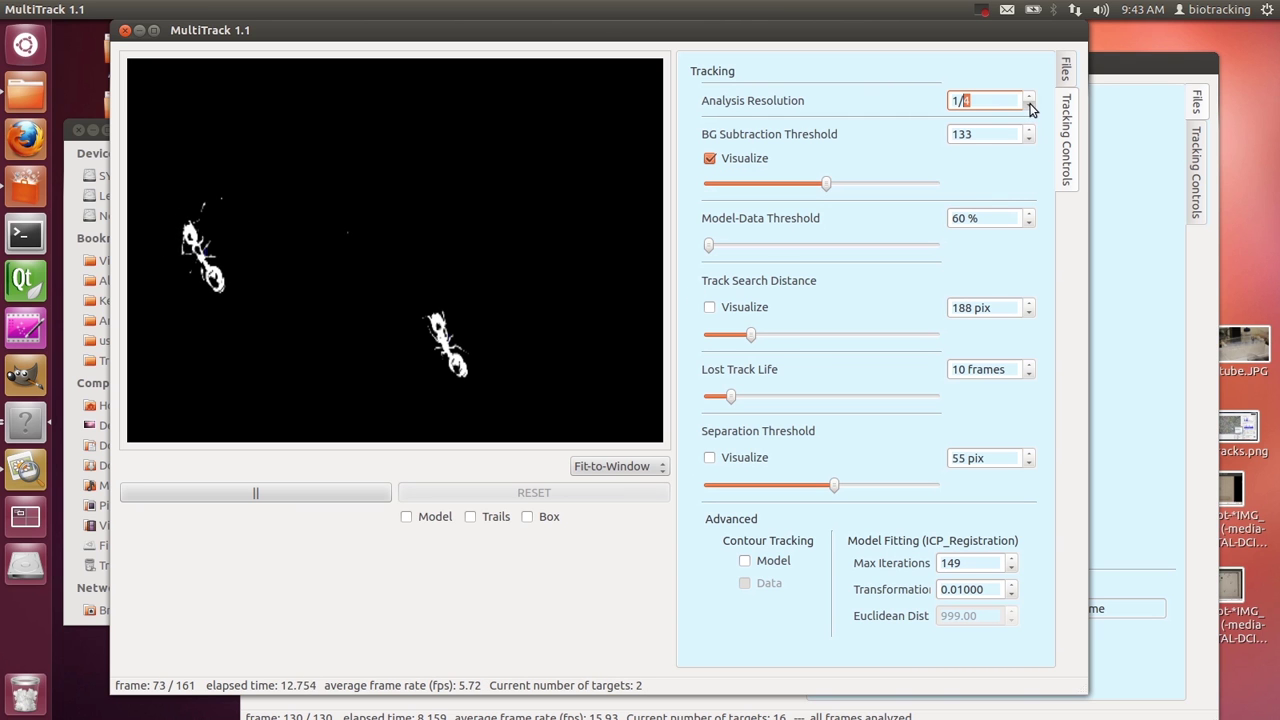
Set the analysis resolution to 1/3 and display the video at 100% with an ant in view
key("Down")
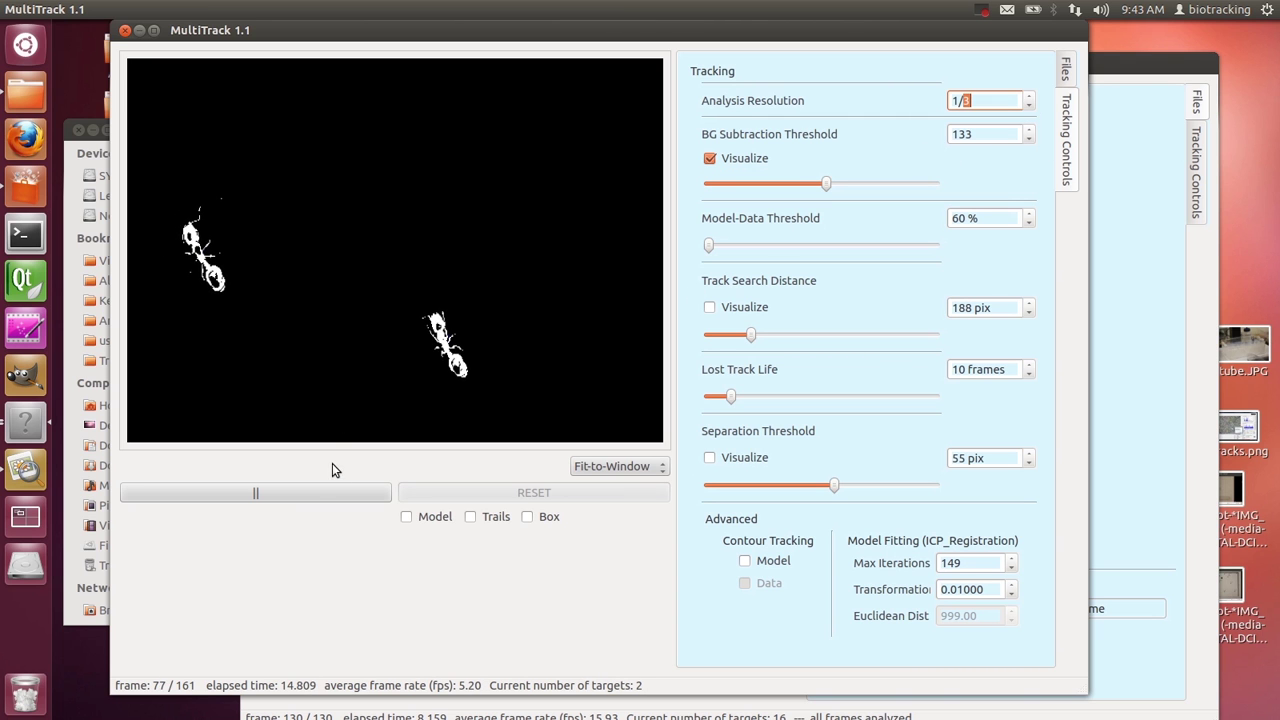
left_click(650, 468)
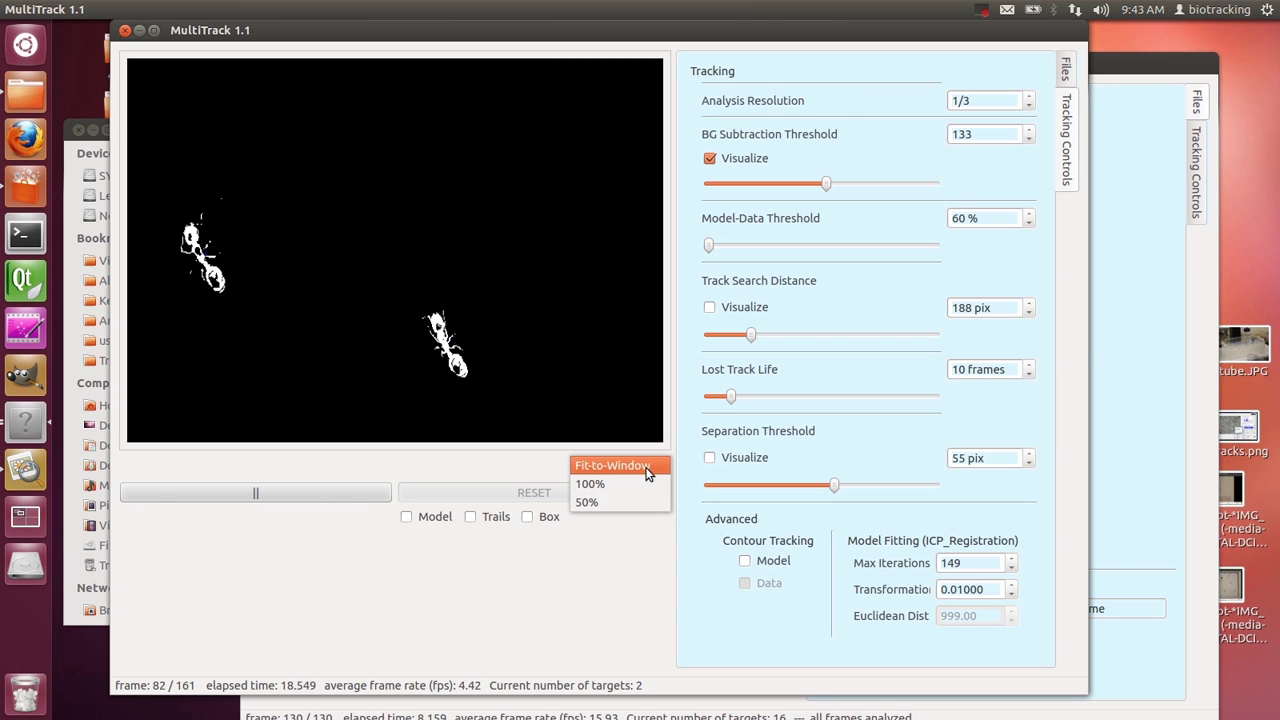
left_click(629, 483)
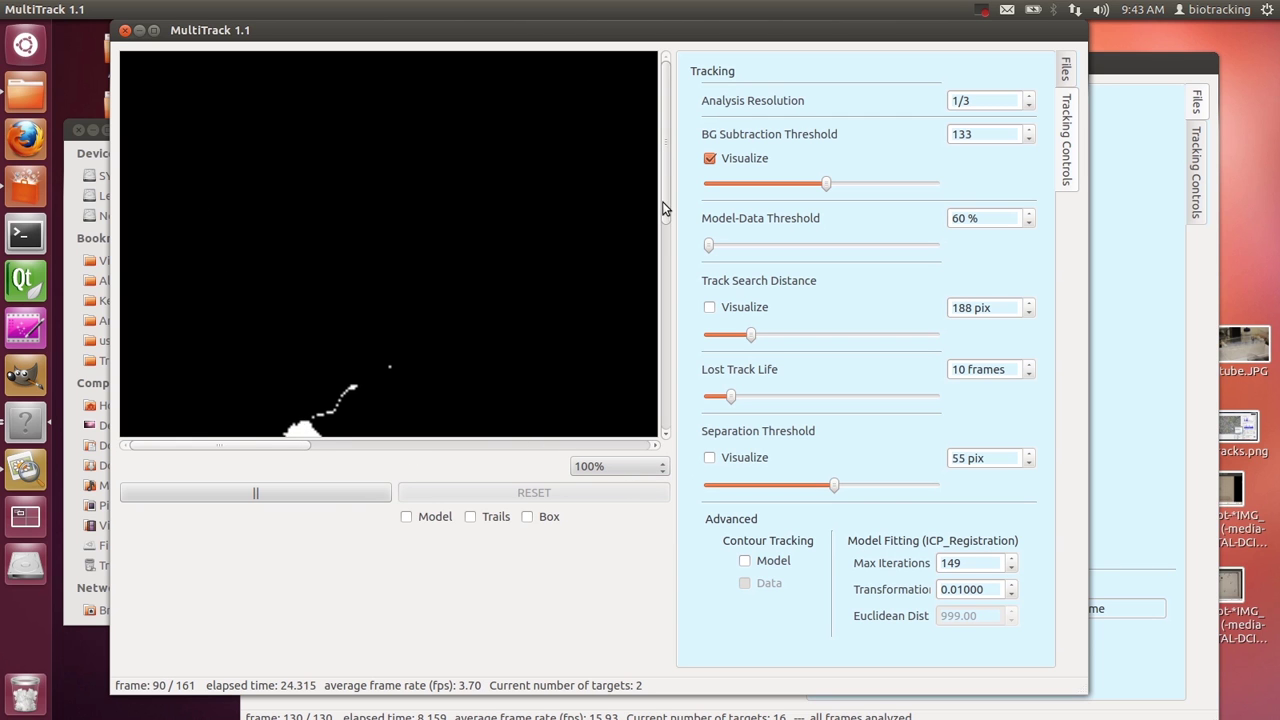
scroll(662, 212, "down", 3)
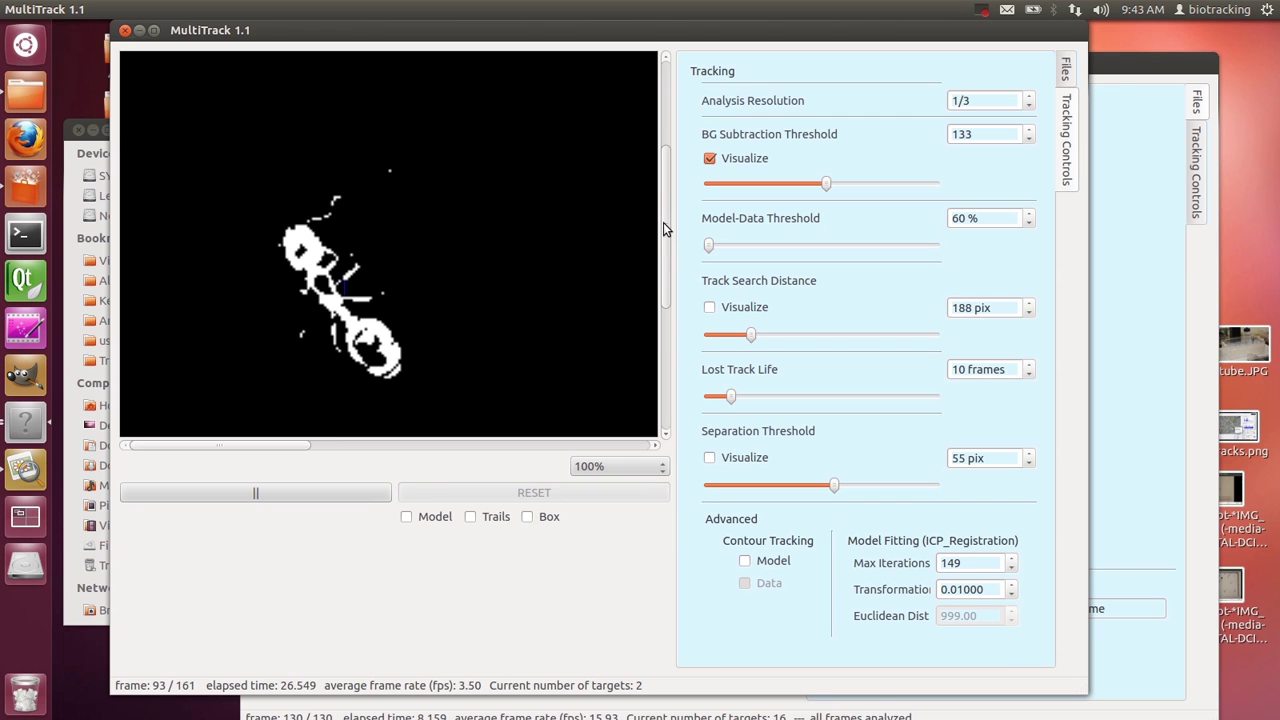
scroll(662, 225, "down", 1)
scroll(662, 231, "down", 1)
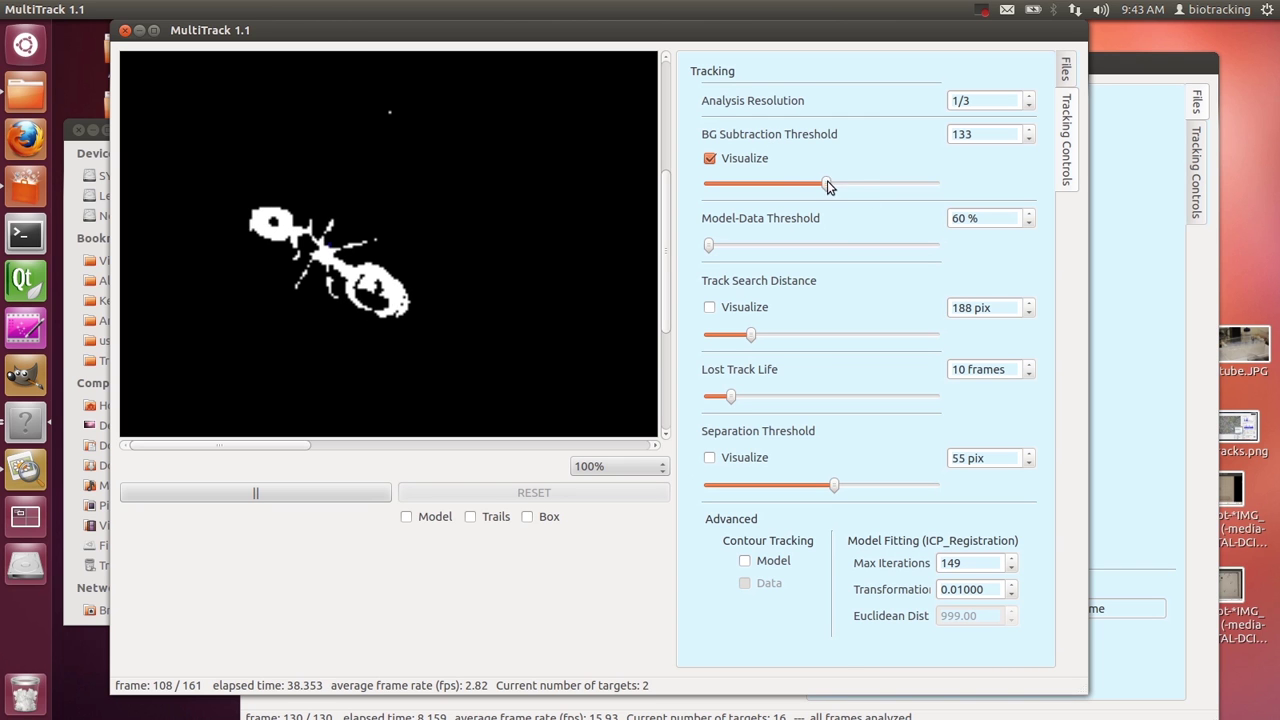
Lower the BG subtraction threshold to 120 and resume tracking with the model overlaid on the original video instead of the subtraction view
left_click_drag(824, 189, 815, 188)
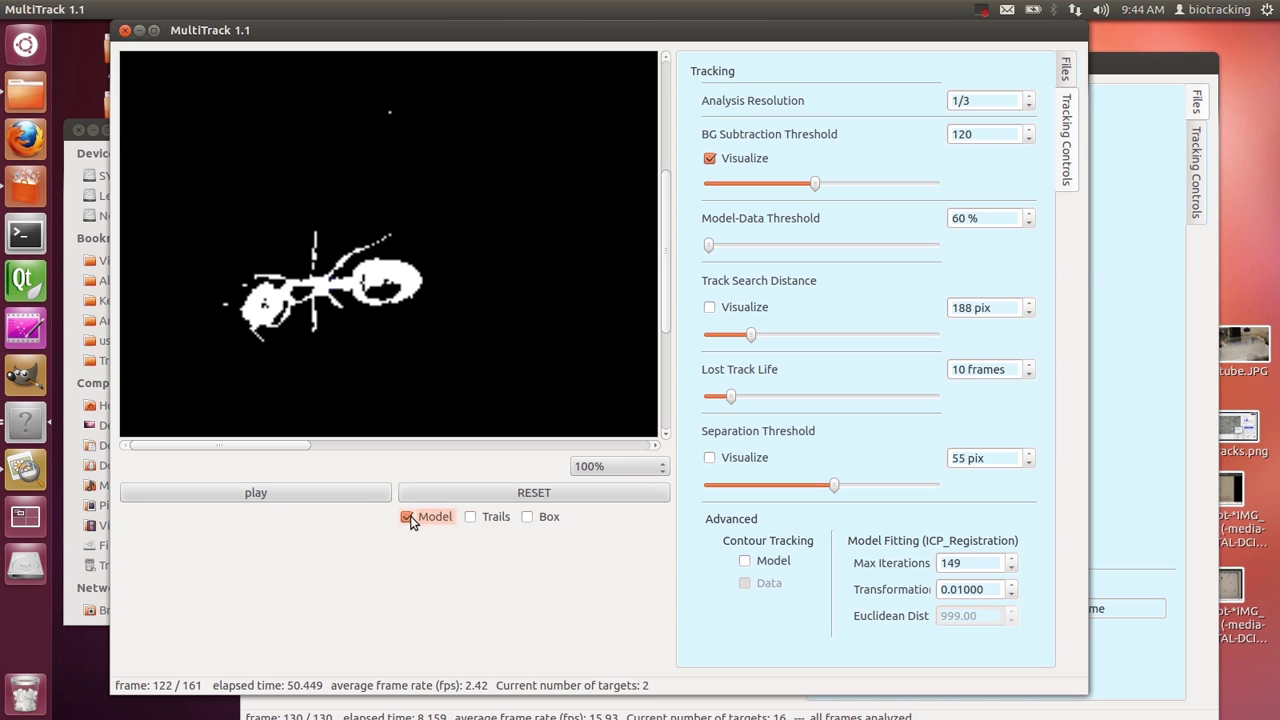
left_click(338, 493)
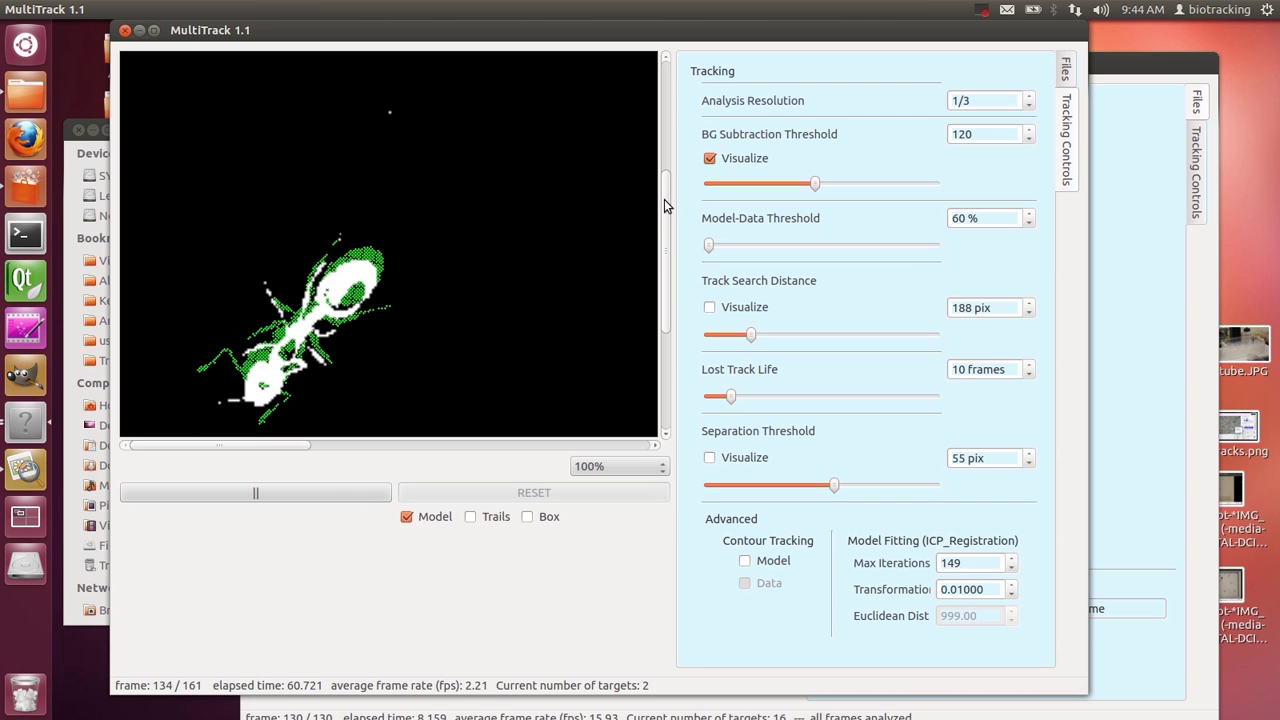
left_click_drag(663, 212, 660, 234)
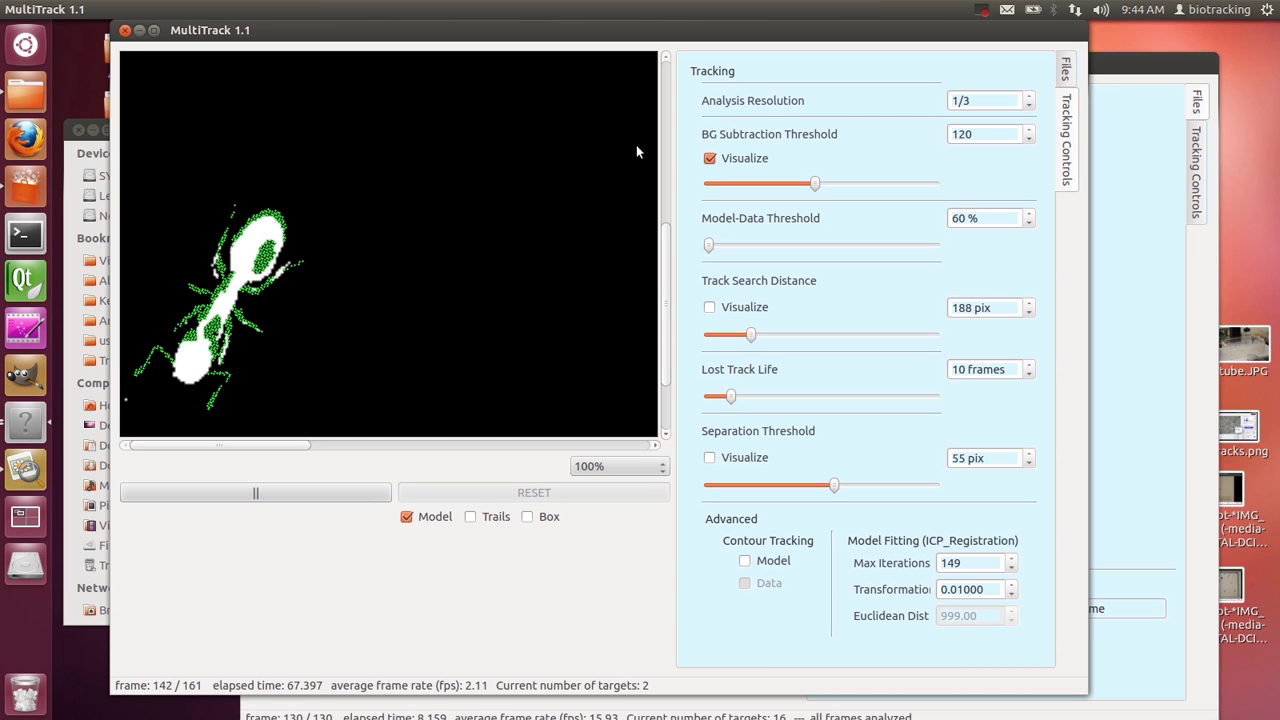
left_click(752, 160)
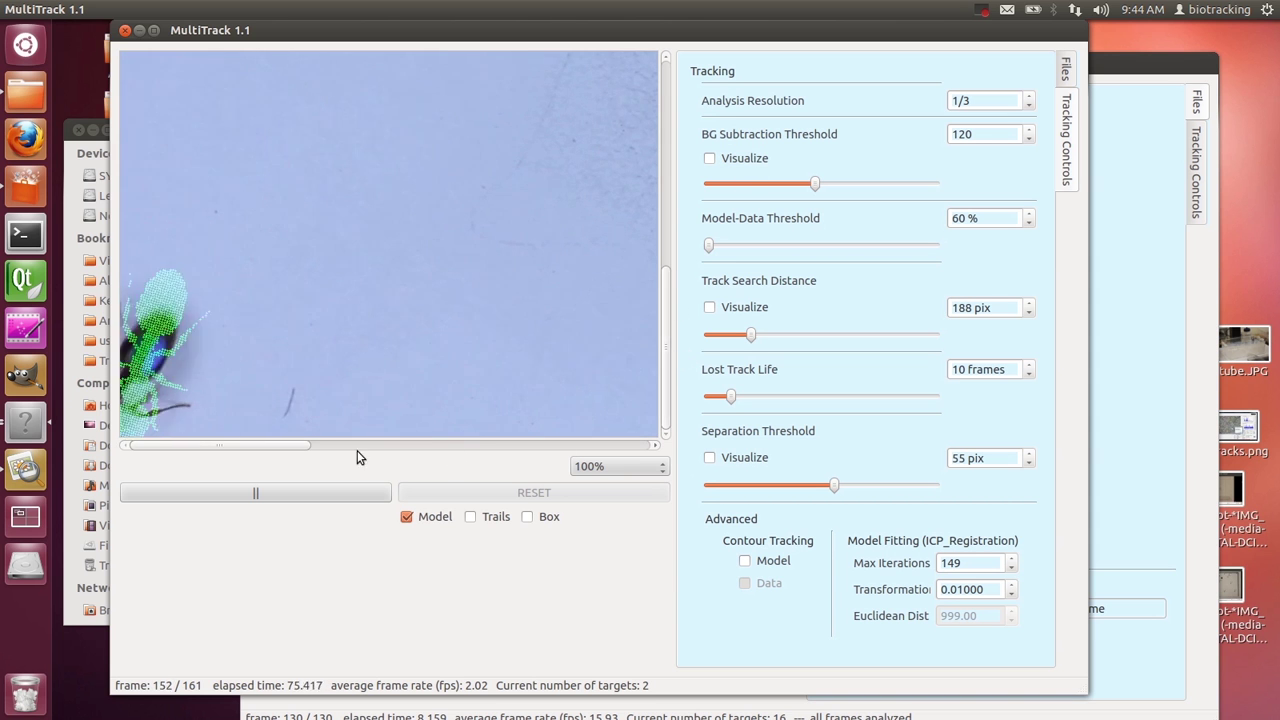
left_click_drag(285, 443, 503, 433)
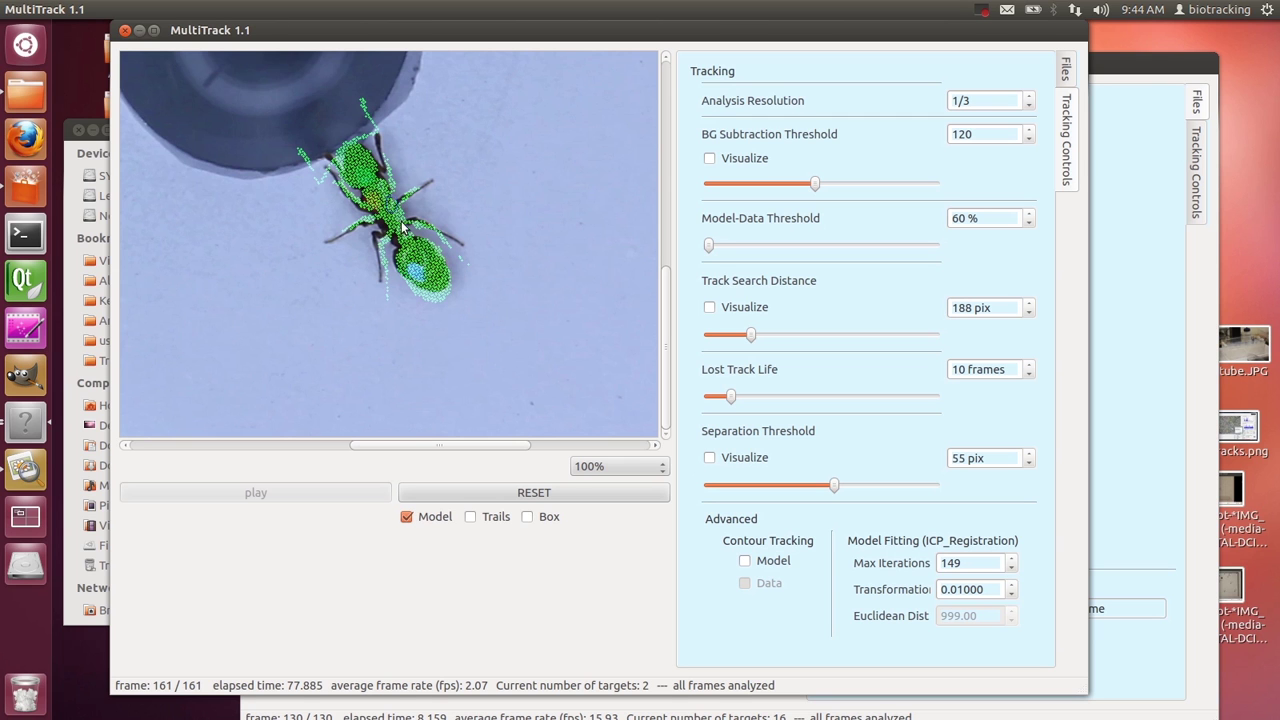
Visualize the background subtraction again and rerun the tracking from the first frame
left_click(731, 161)
left_click(462, 495)
left_click(370, 493)
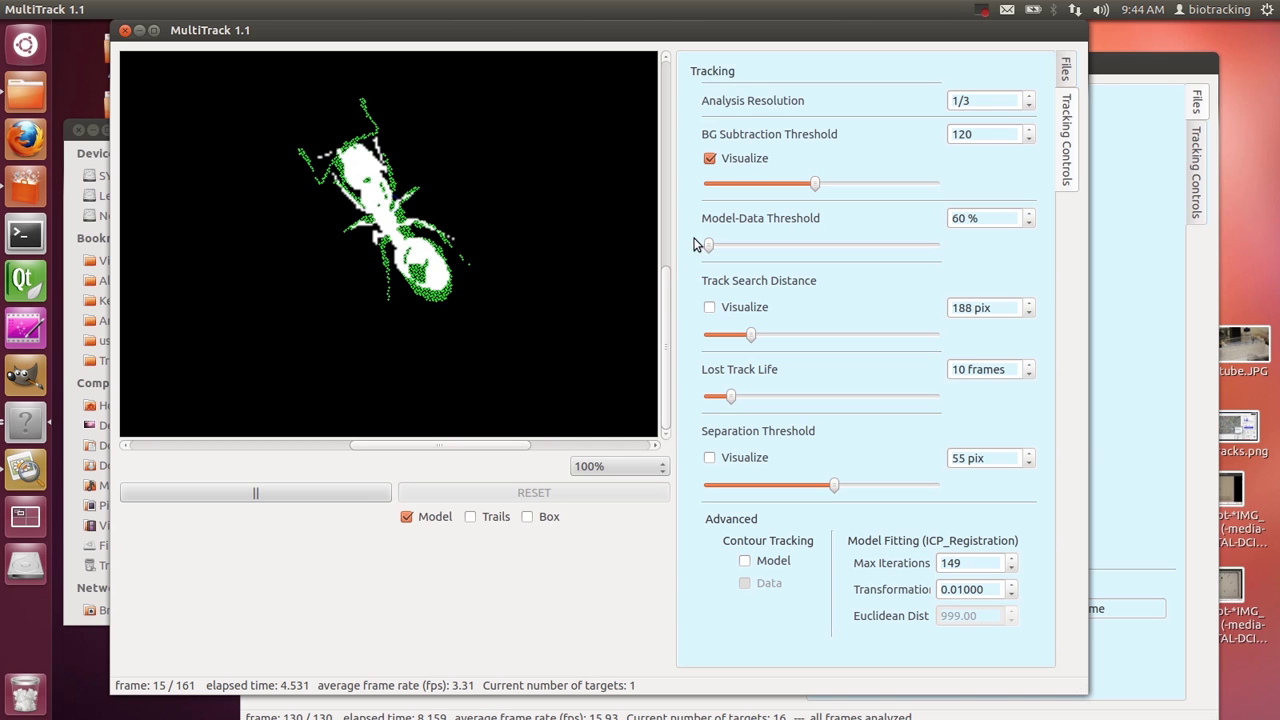
left_click(711, 162)
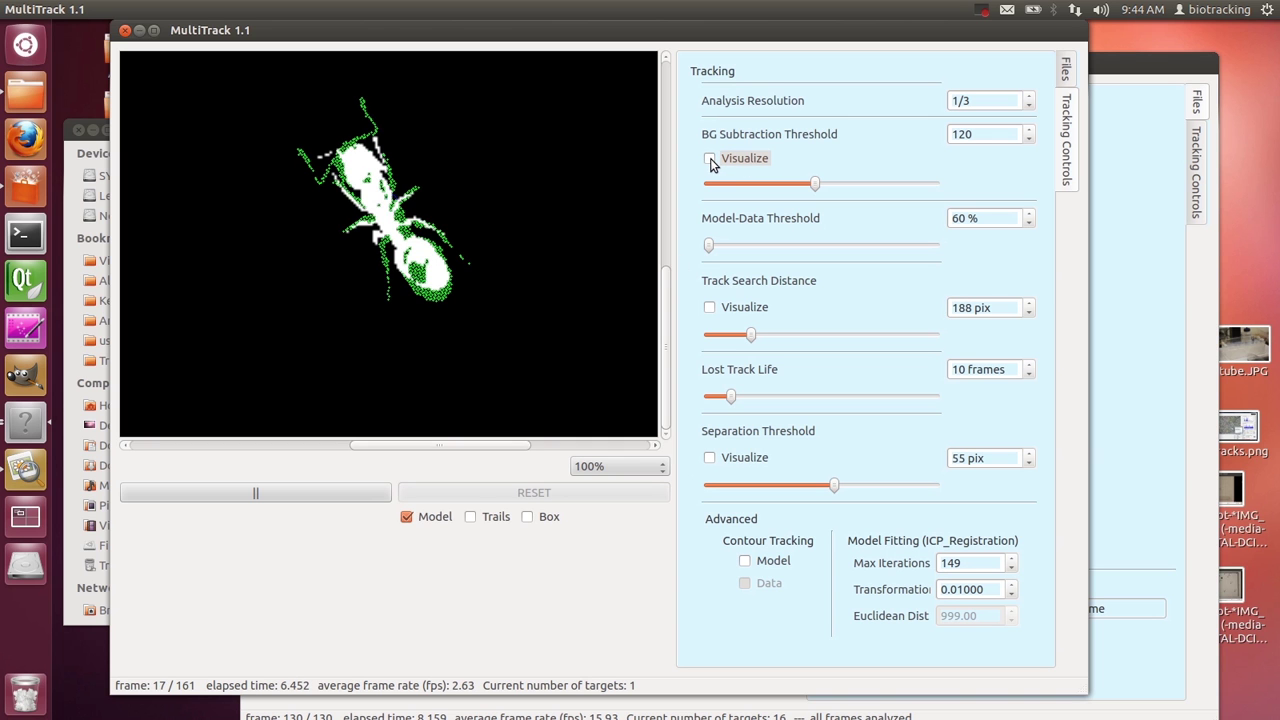
left_click(711, 161)
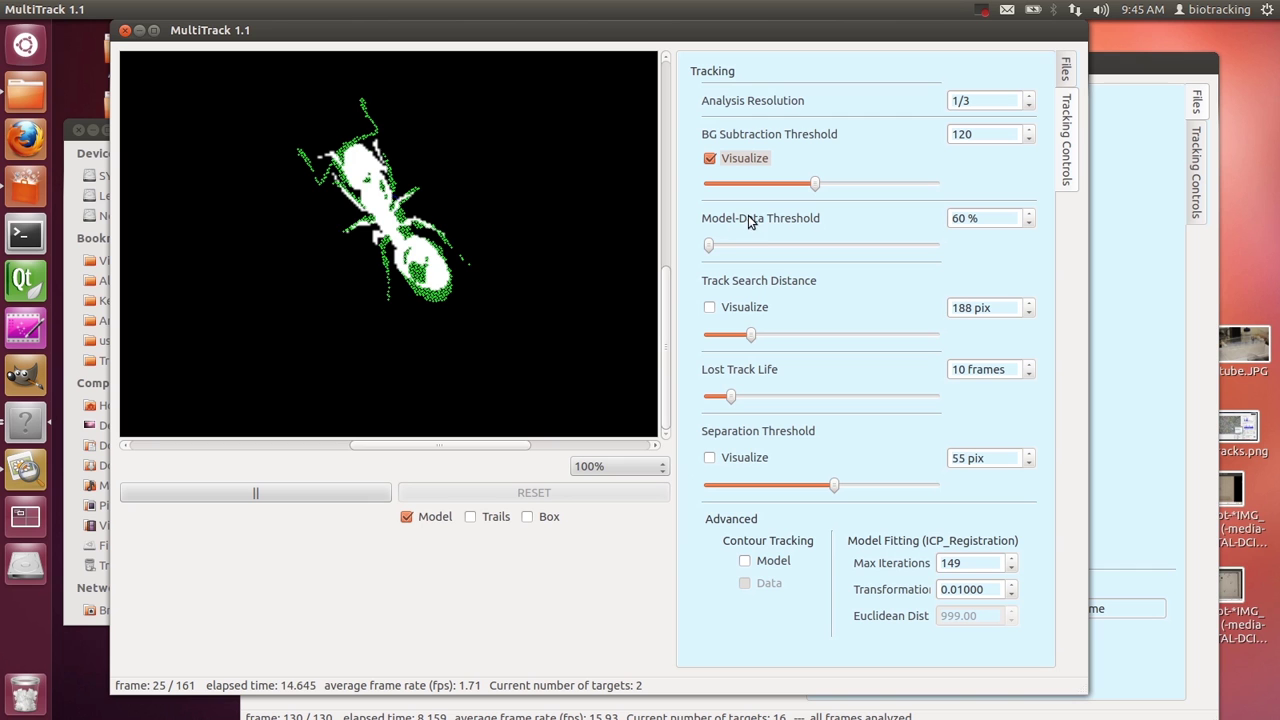
Set the Model-Data Threshold to 55% and pause the tracking
left_click_drag(712, 247, 737, 247)
left_click_drag(845, 244, 835, 247)
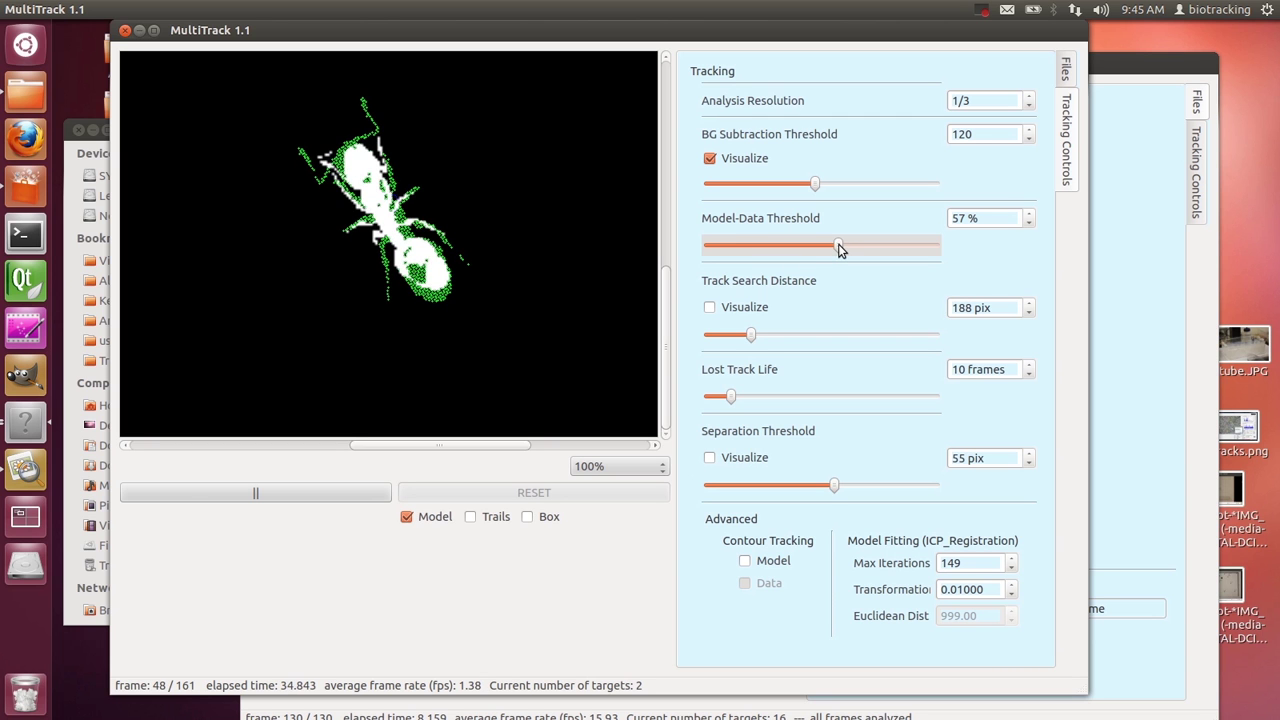
key("Left")
key("Left")
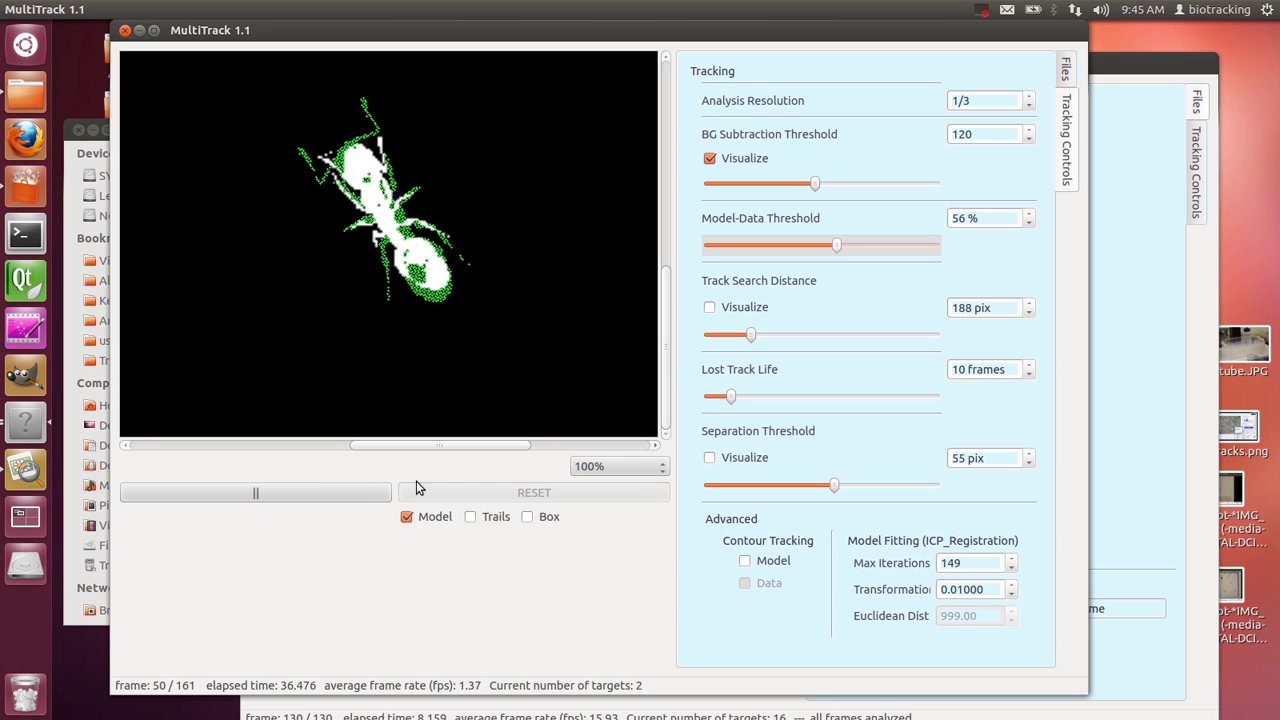
left_click(347, 494)
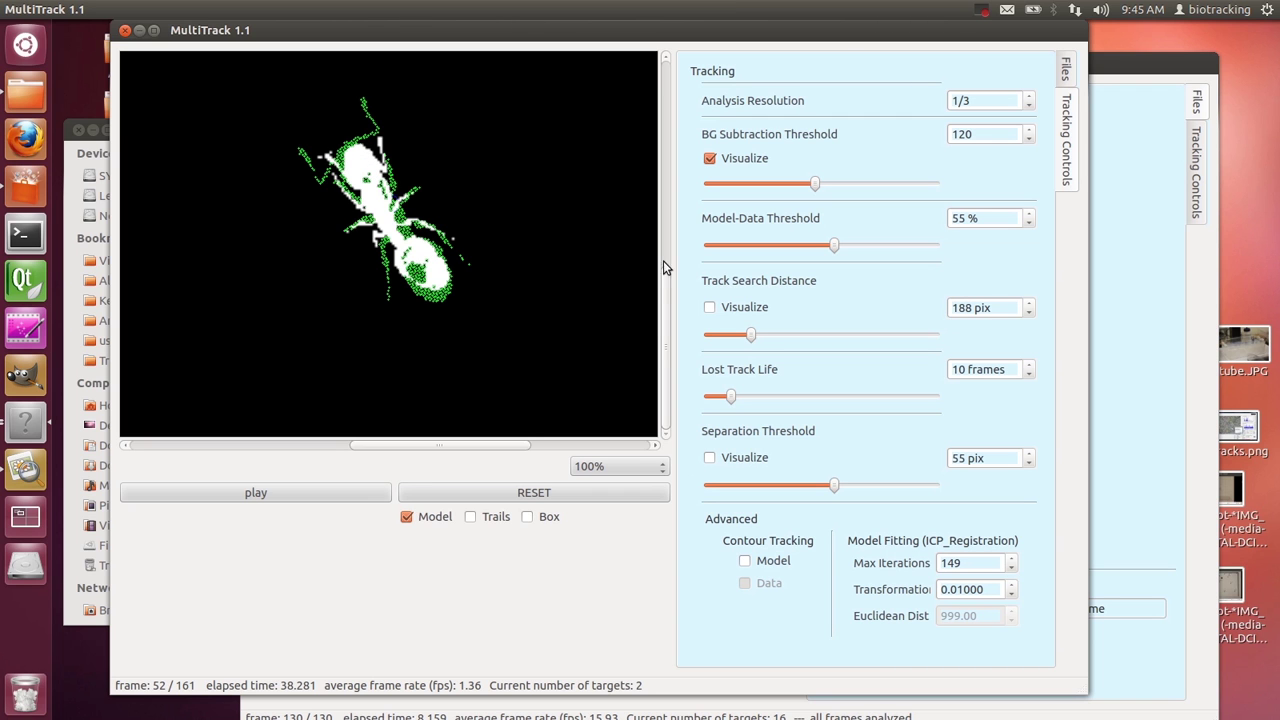
Lower the BG subtraction threshold to 103, resume the tracking, and change the threshold to 71 and finally 78
left_click_drag(665, 266, 668, 224)
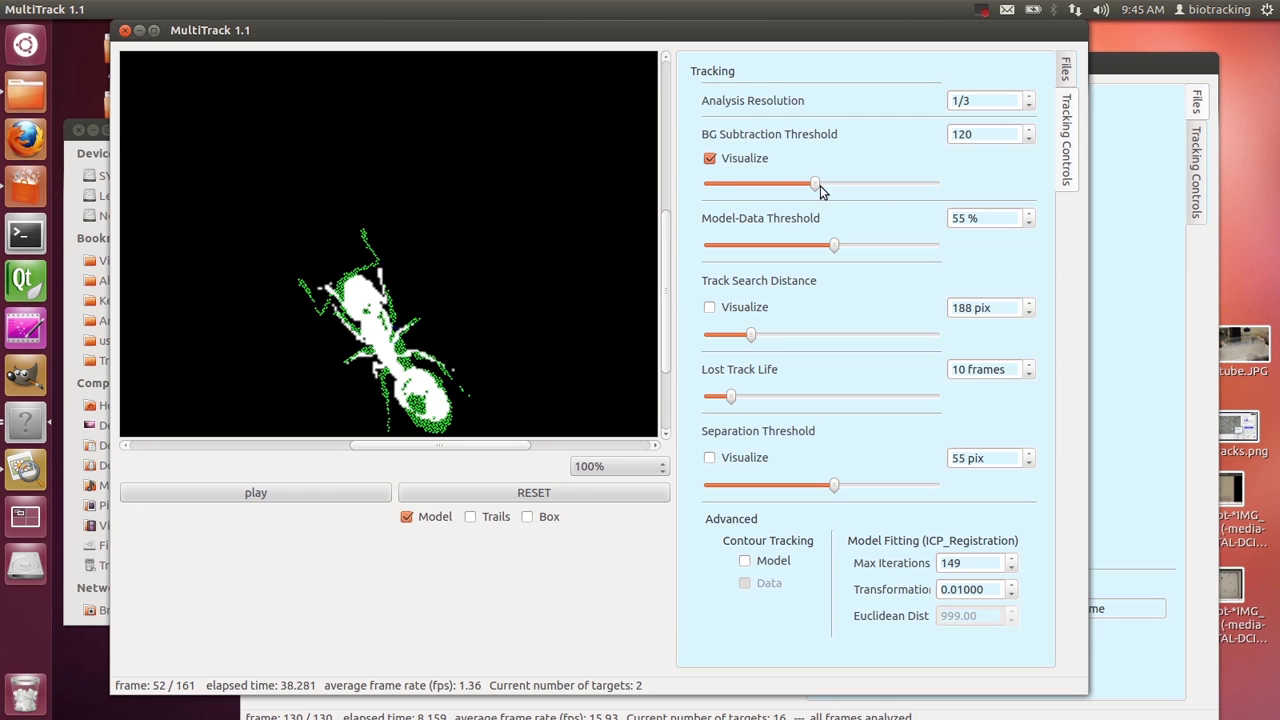
left_click_drag(816, 186, 804, 187)
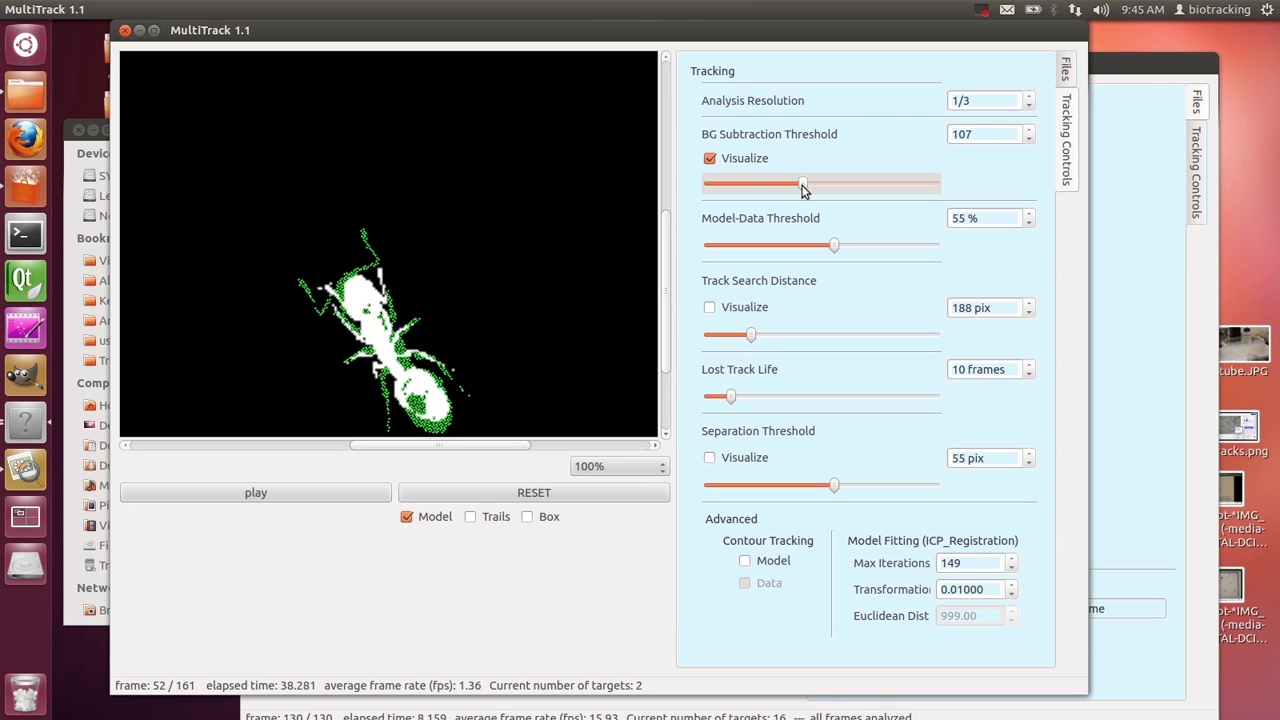
left_click(344, 500)
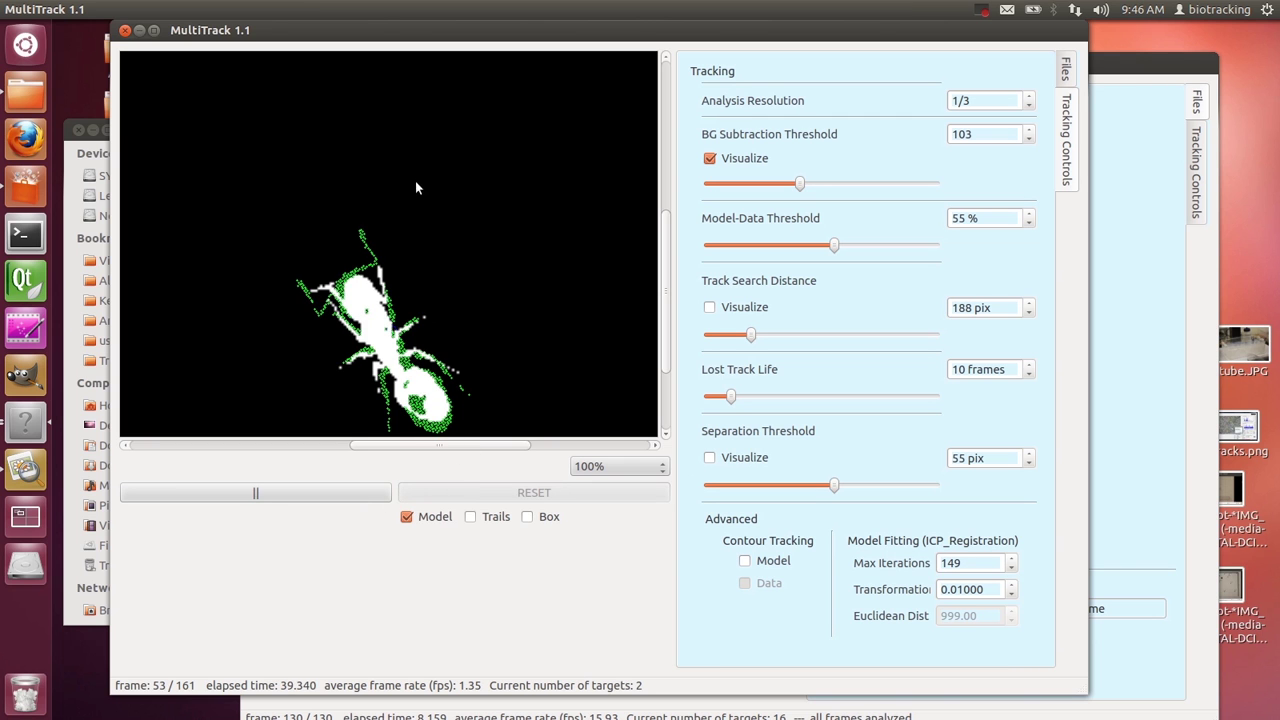
left_click(776, 184)
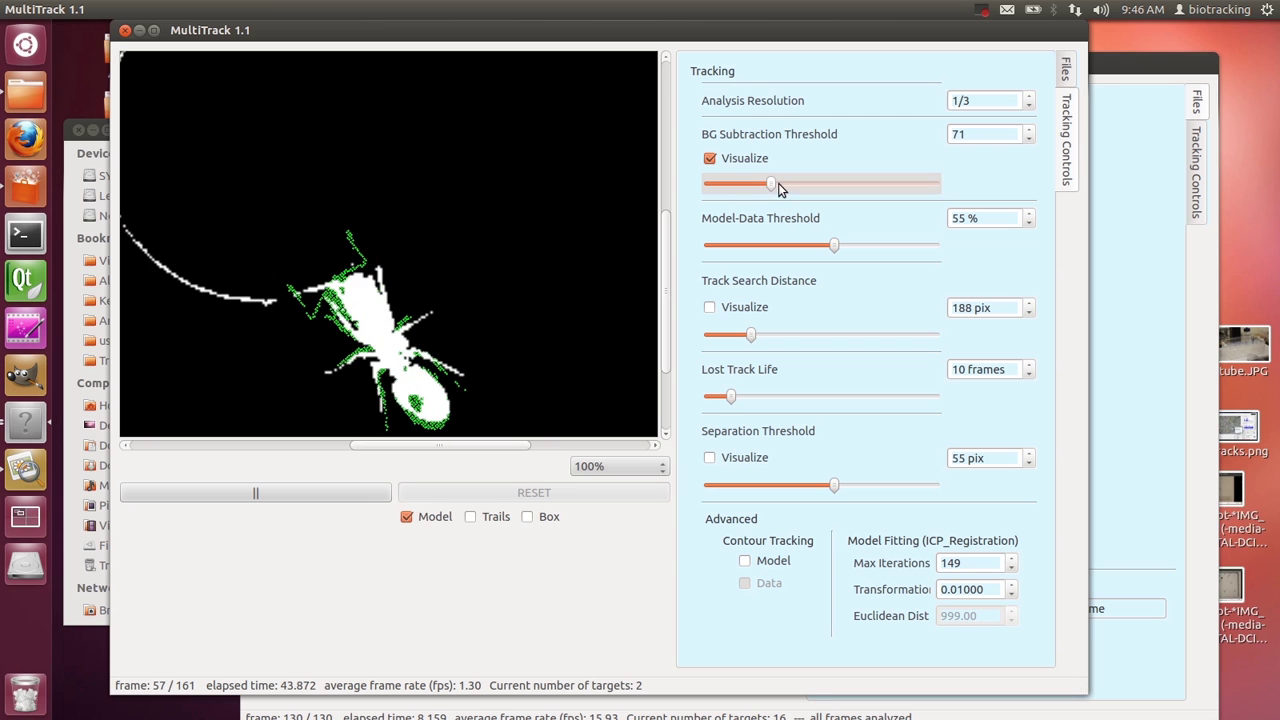
left_click(783, 188)
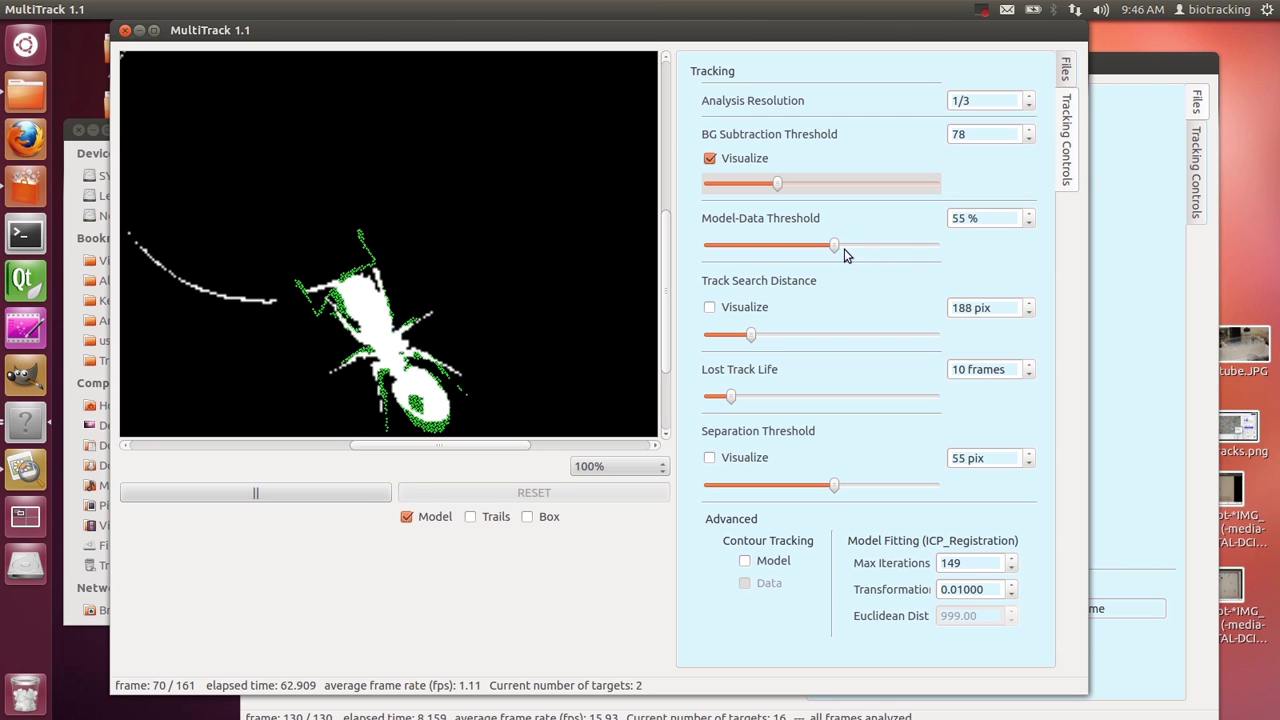
Raise the Model-Data Threshold to 88% and 90%, and finally set it to 82%
left_click(909, 249)
left_click(911, 245)
left_click(922, 246)
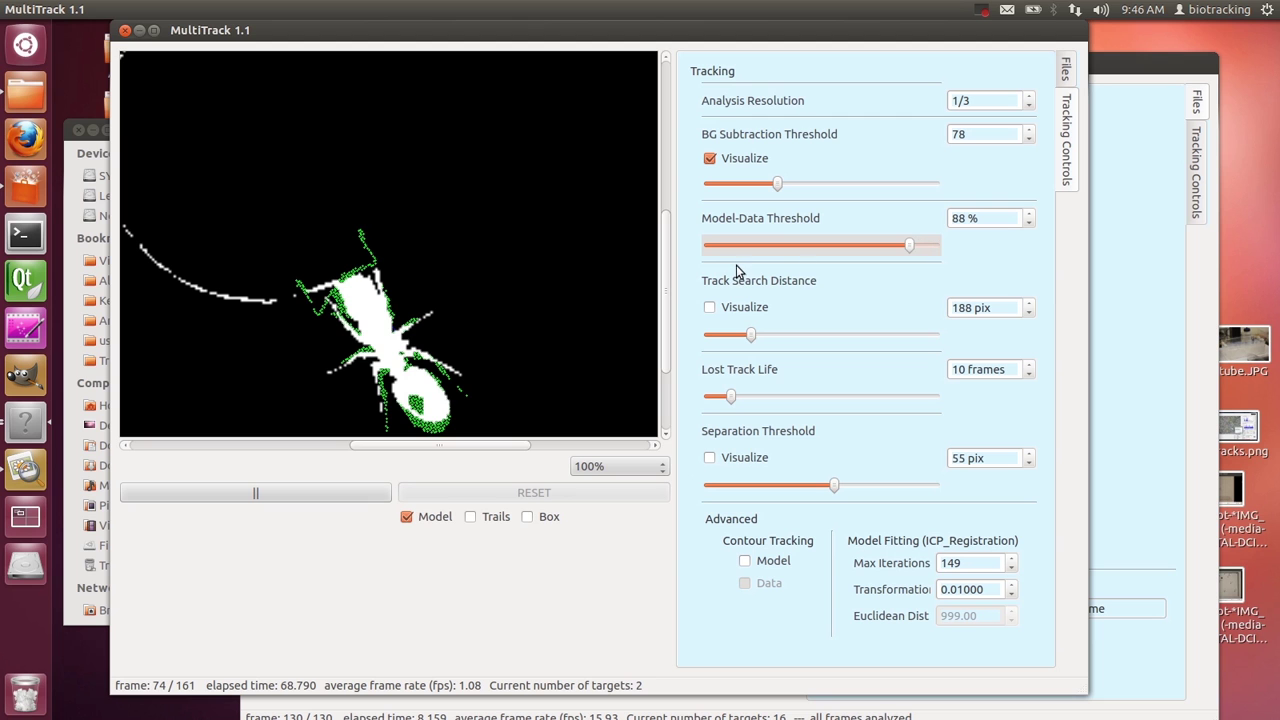
left_click(892, 245)
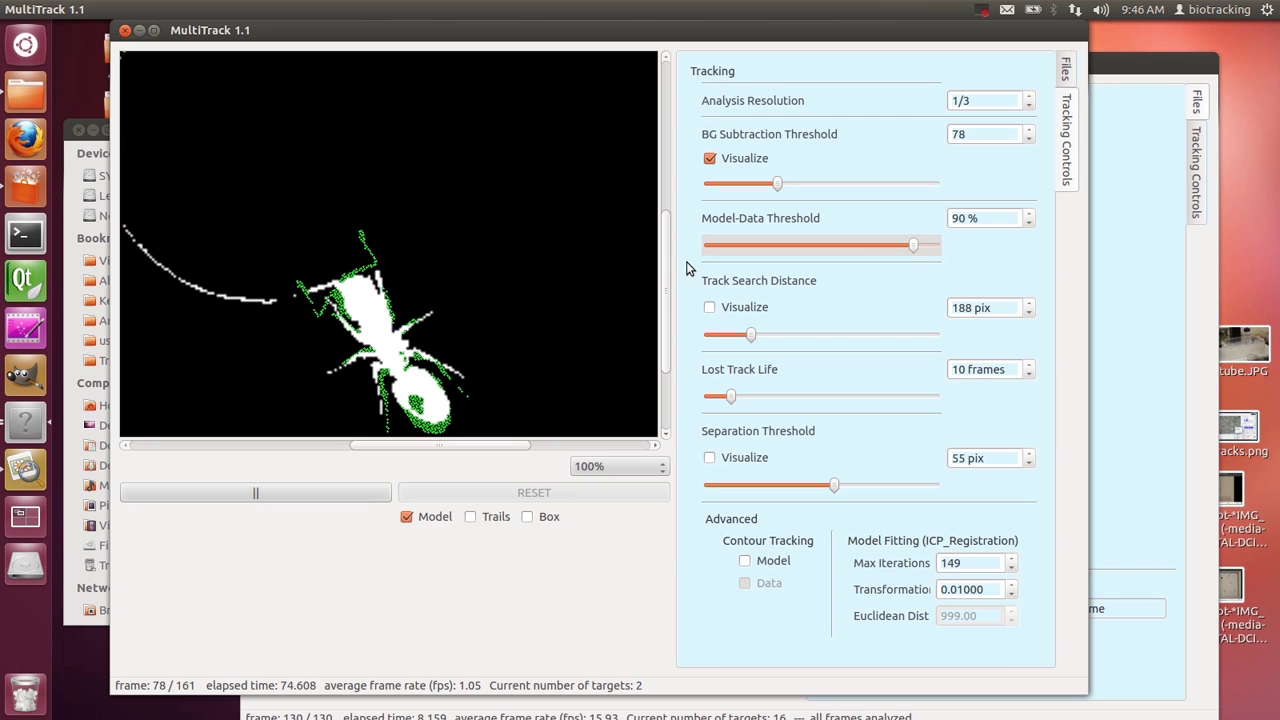
key("Right")
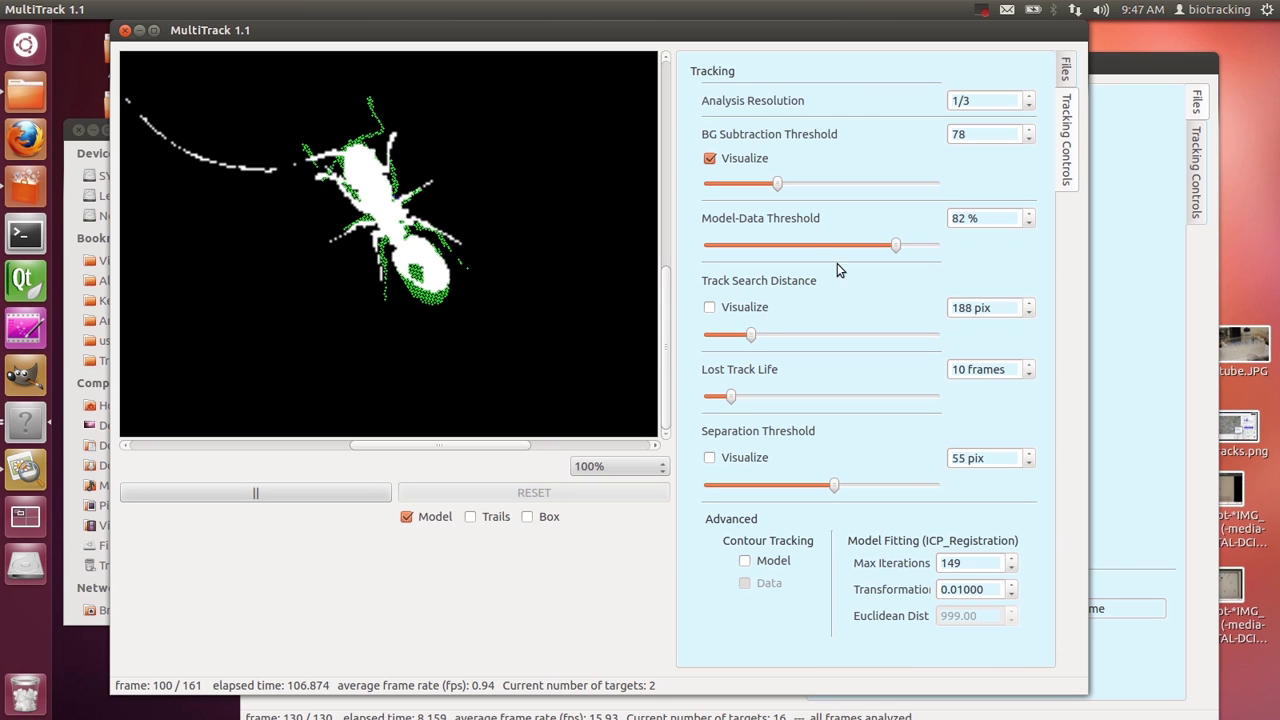
Raise the BG subtraction threshold to 128 and fine-tune it down to 123
left_click(822, 184)
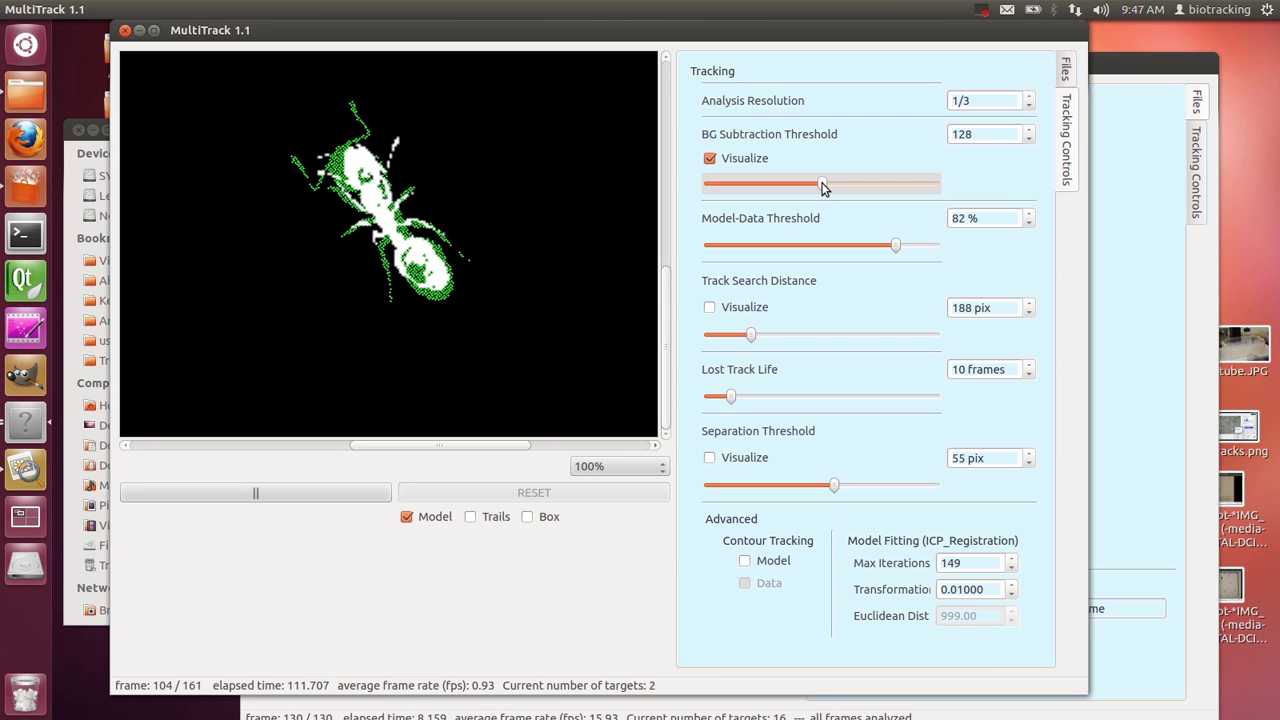
key("Left")
key("Left")
key("Left")
key("Left")
key("Left")
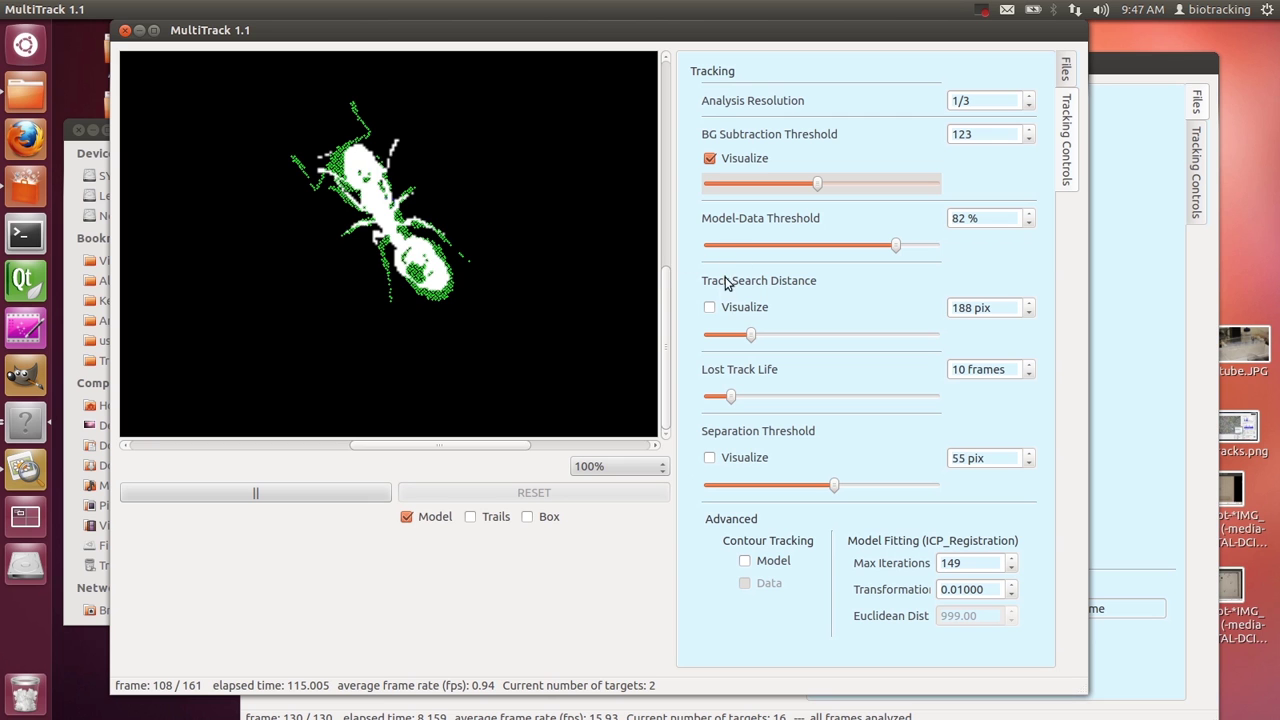
Visualize the track search distance, reduce it to 18 pix, and rerun the tracking from the first frame
left_click(735, 307)
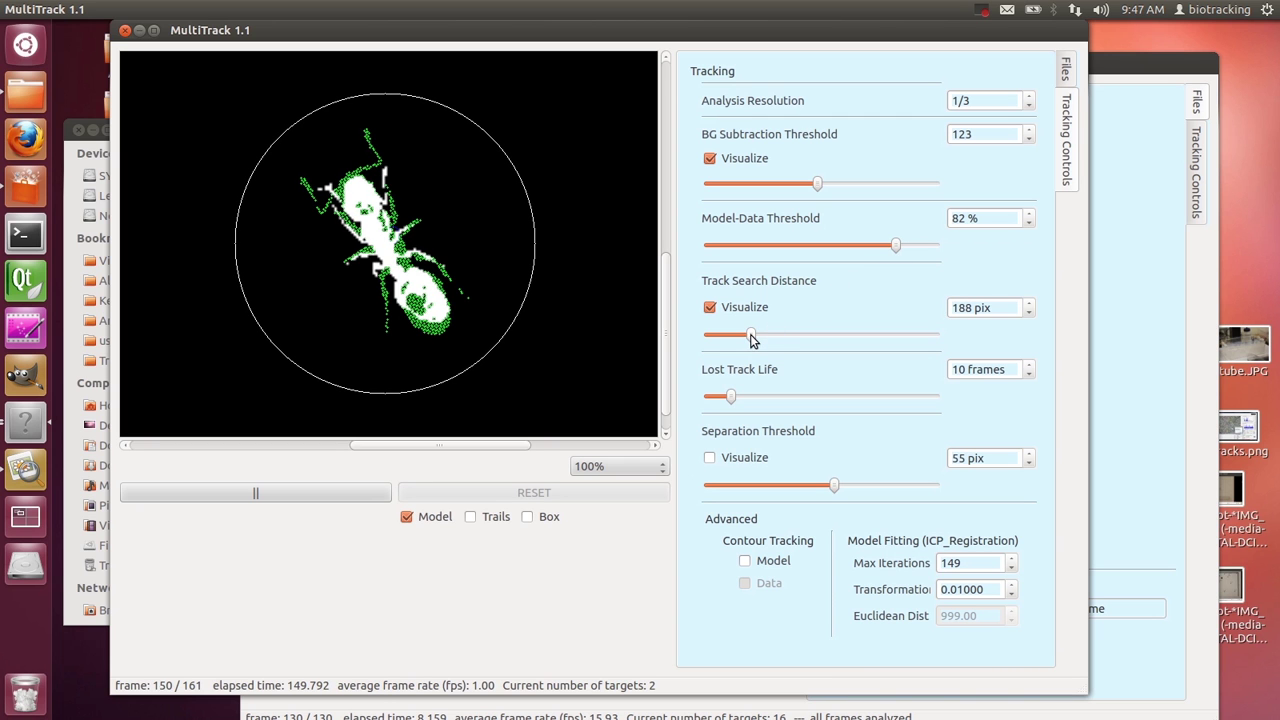
left_click_drag(722, 344, 713, 339)
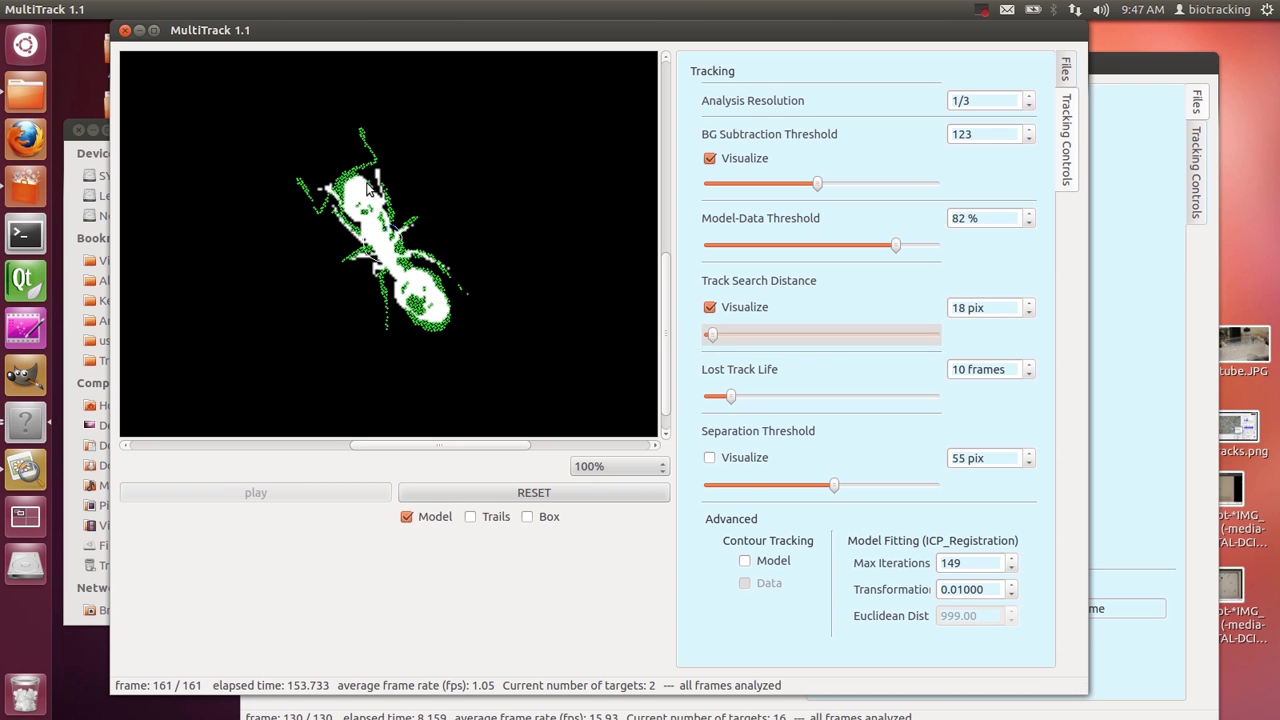
left_click(465, 496)
left_click(371, 495)
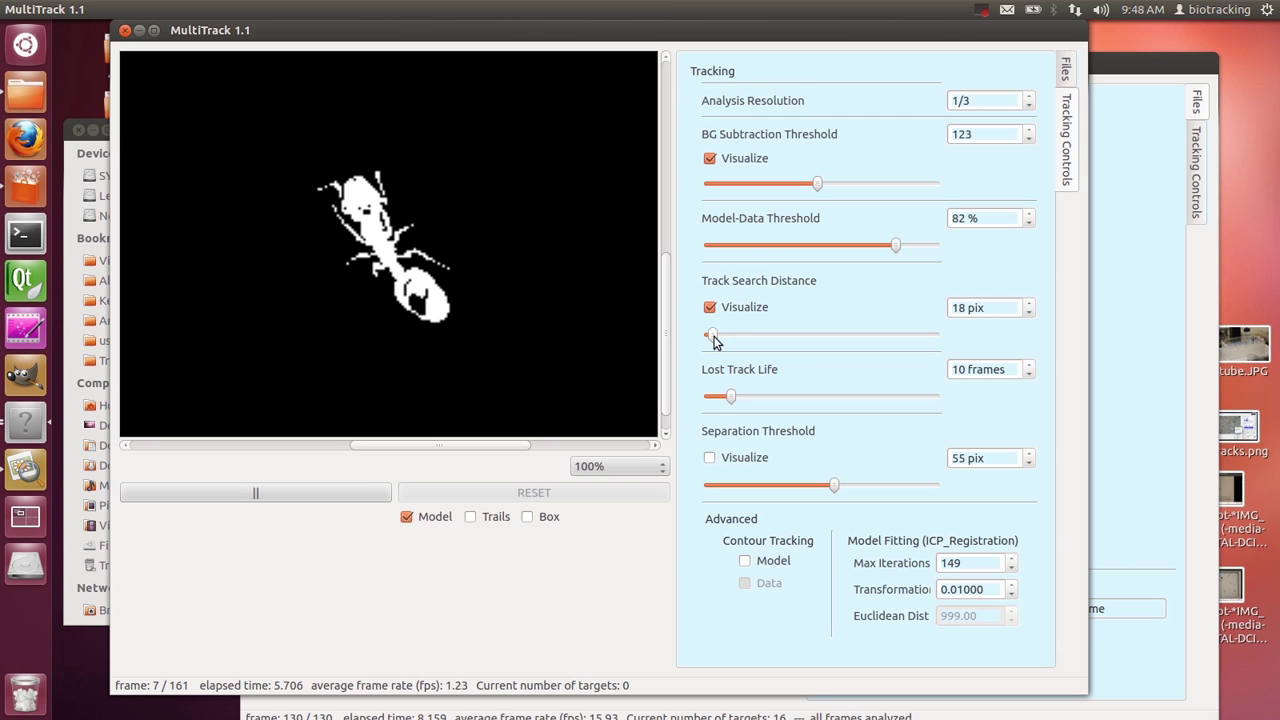
Raise the track search distance to 316 pix and lower the Model-Data Threshold to 72% and then 59% while tracking runs
left_click_drag(739, 337, 782, 335)
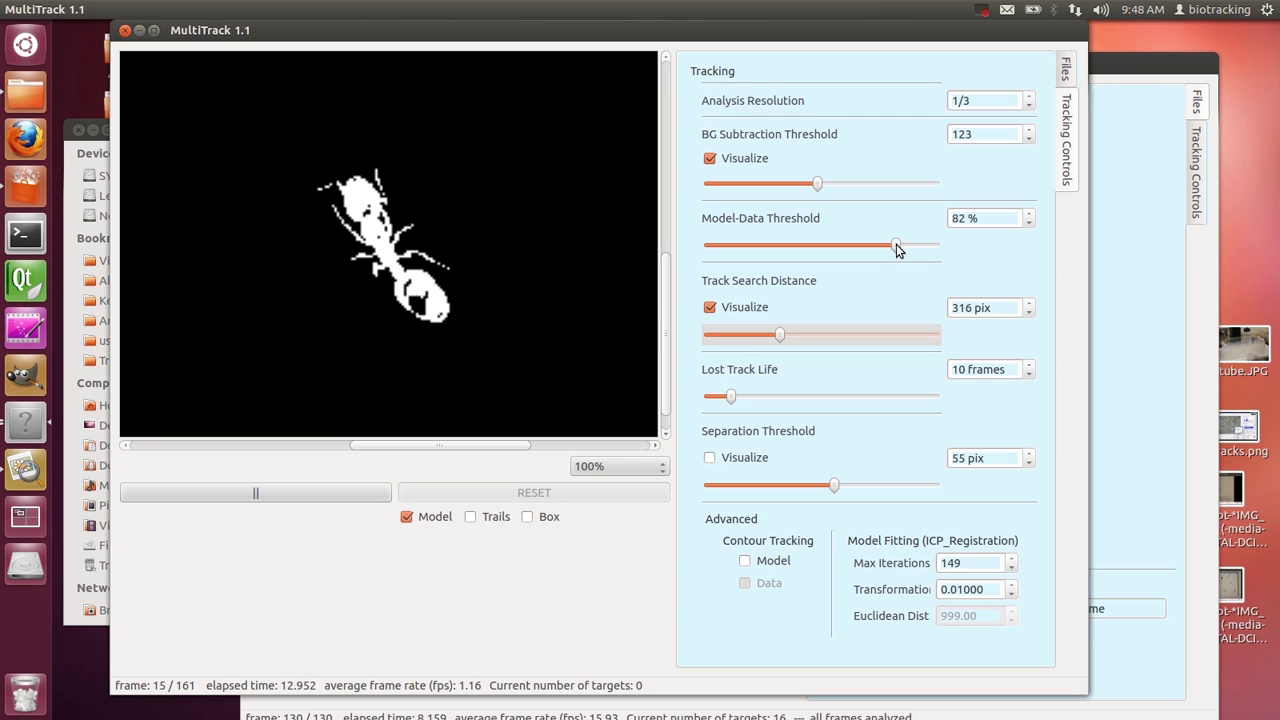
left_click(840, 245)
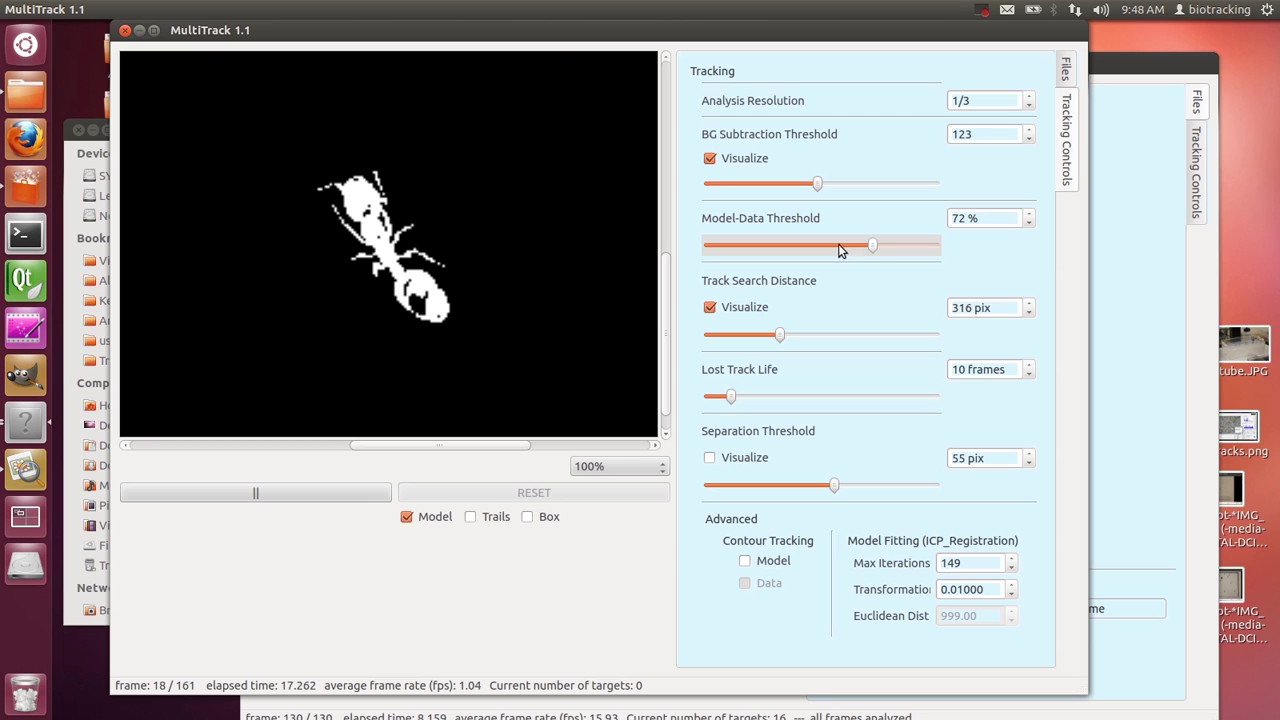
left_click(870, 246)
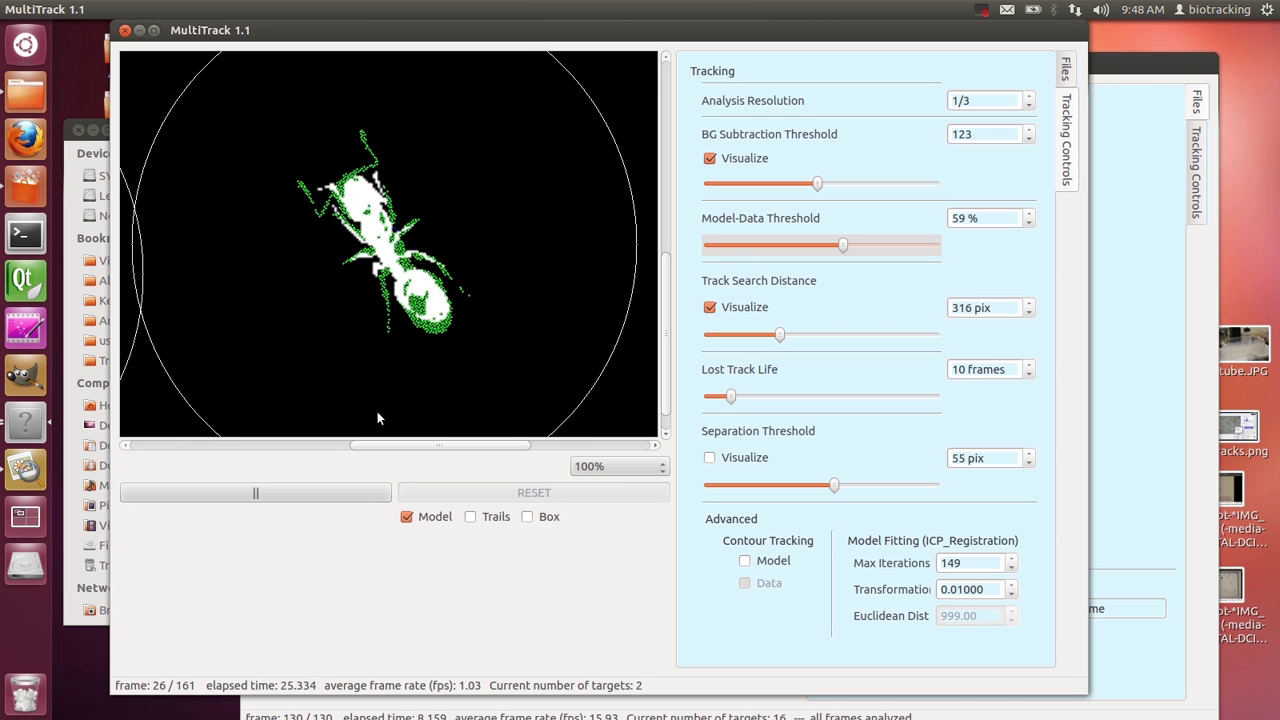
left_click(243, 445)
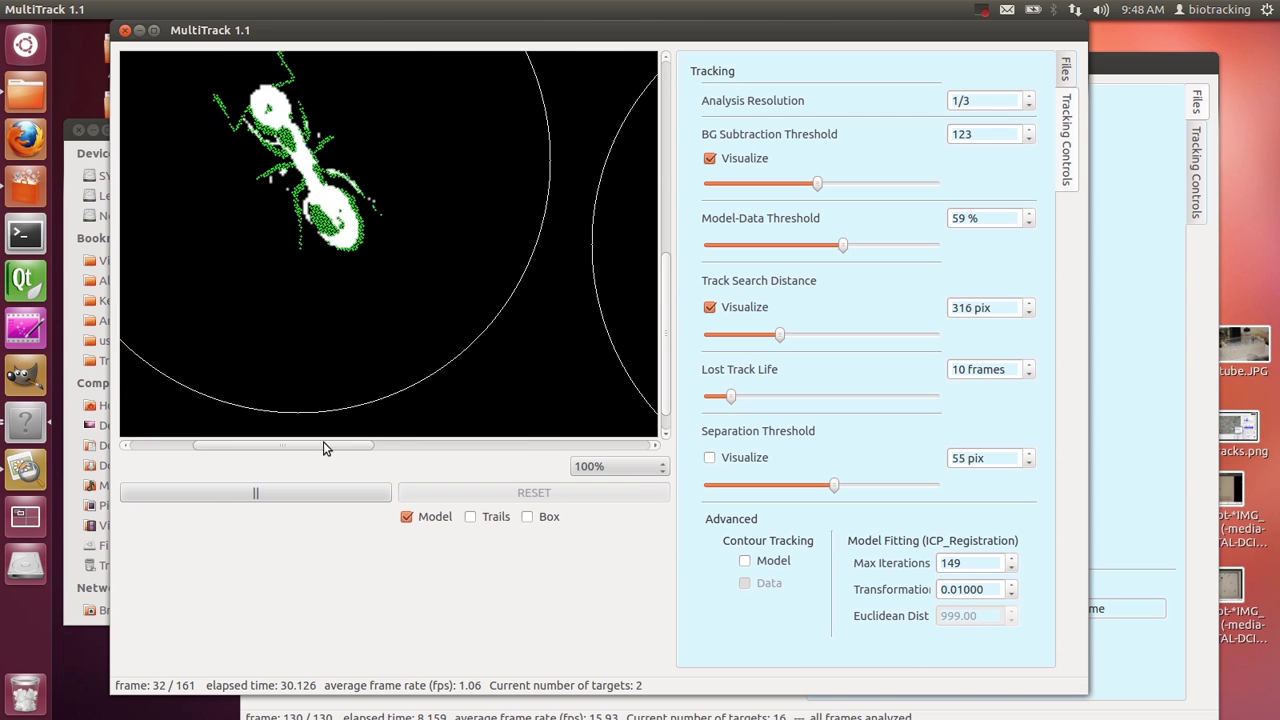
left_click(400, 445)
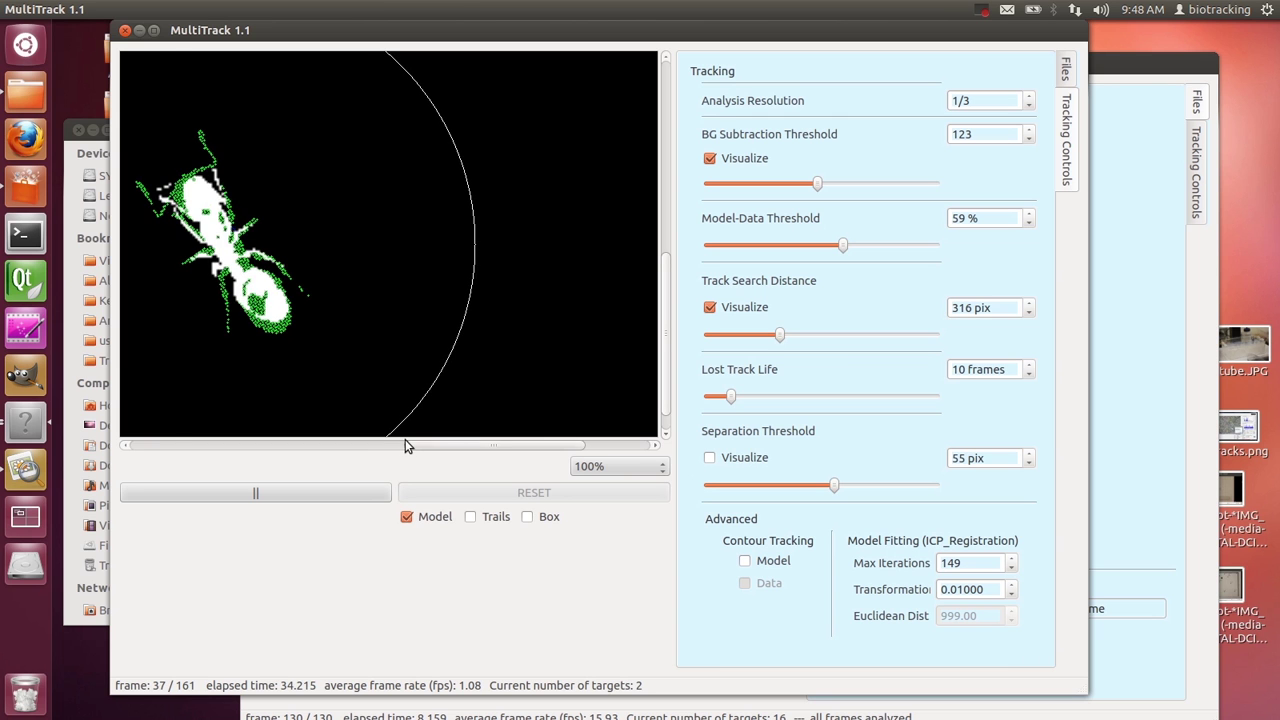
scroll(403, 443, "up", 2)
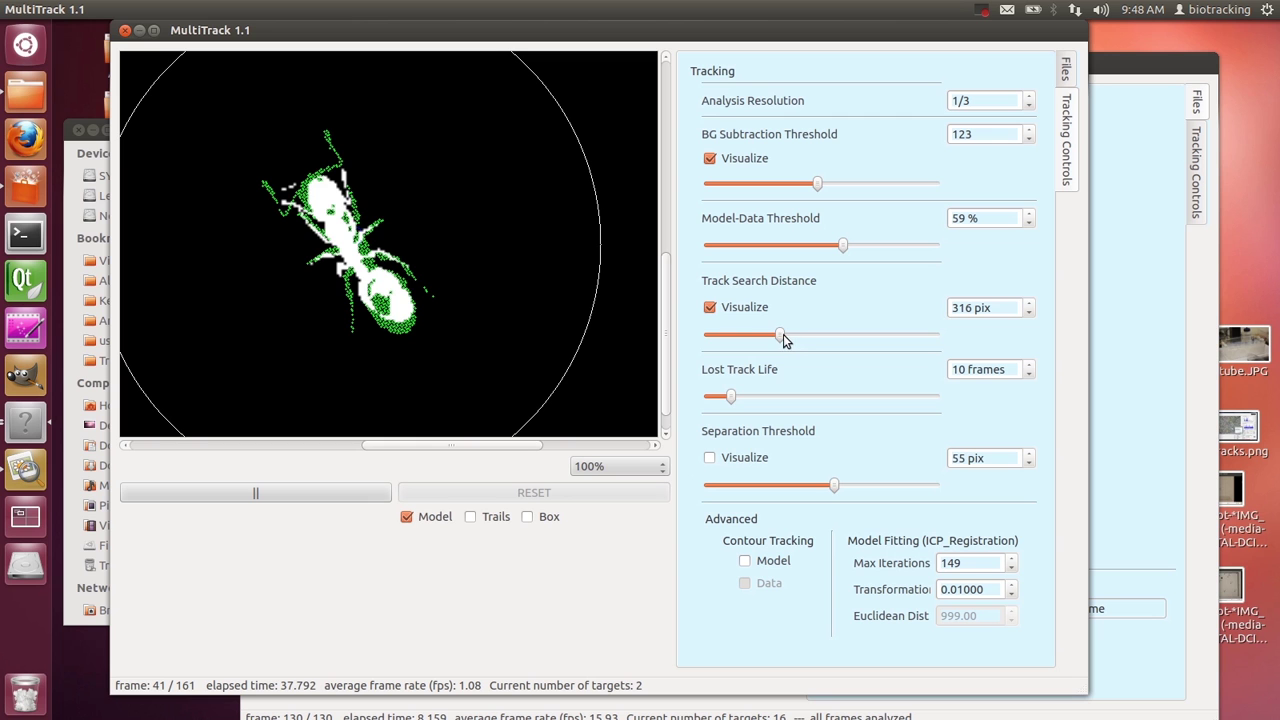
Raise the track search distance to 351 pix and fit the tracking view to the window
left_click(742, 339)
left_click_drag(739, 337, 788, 325)
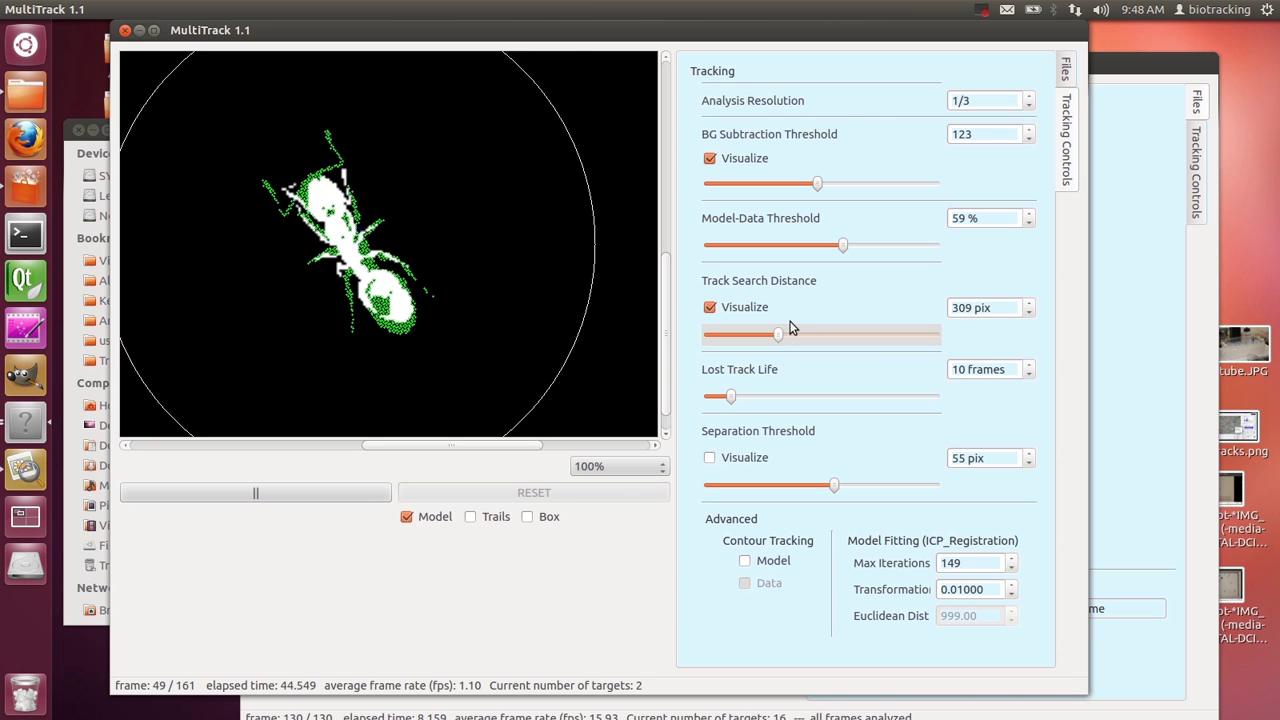
left_click(616, 472)
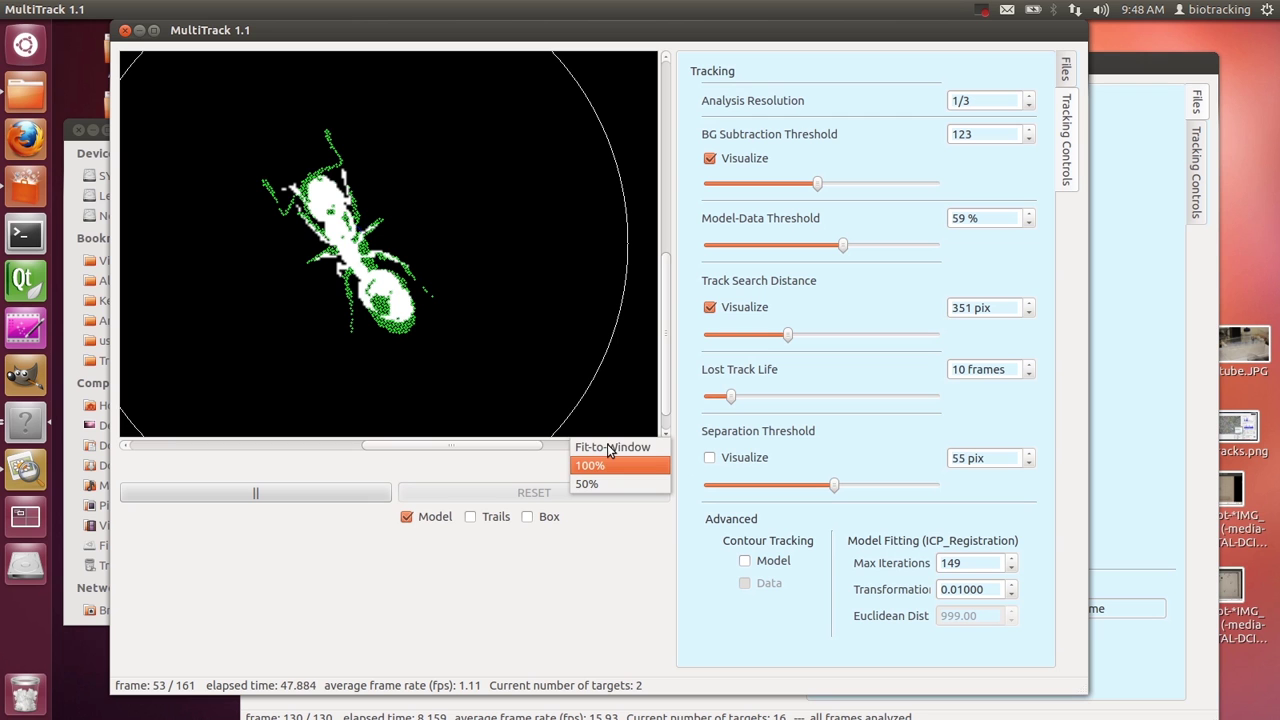
left_click(612, 448)
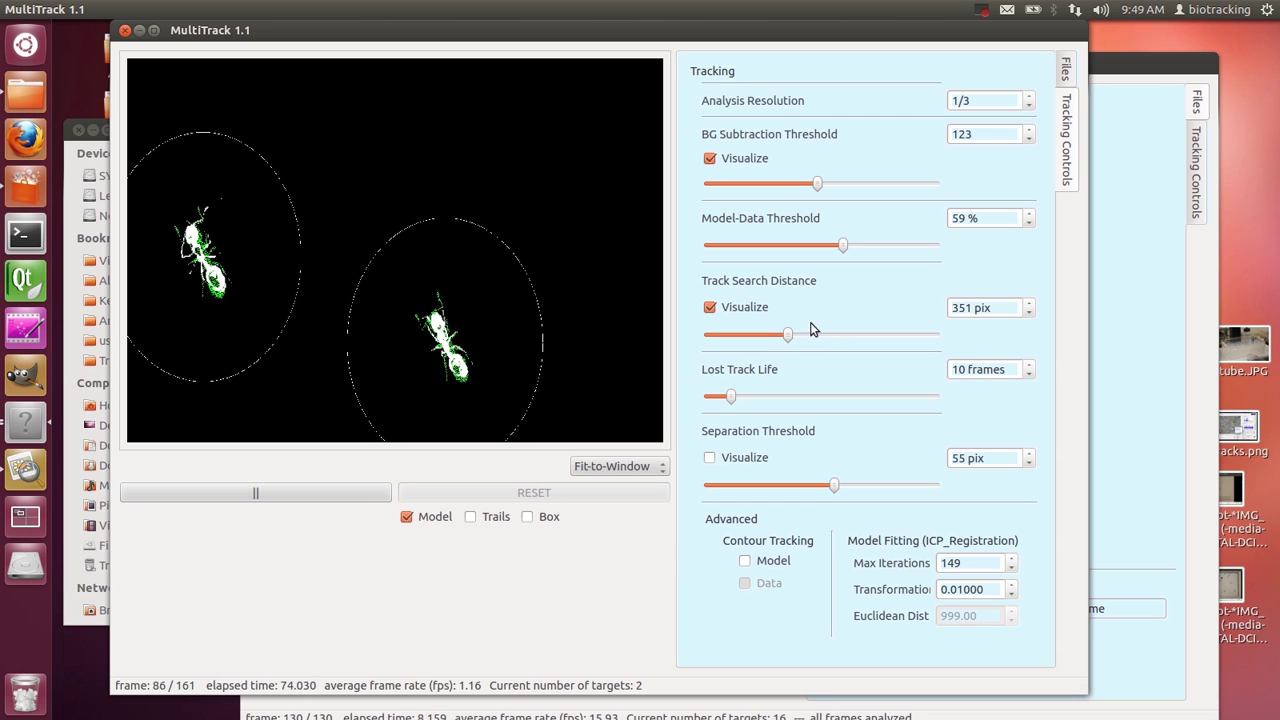
Reduce the track search distance to 191 pix and rerun the tracking from the first frame
left_click_drag(790, 337, 752, 332)
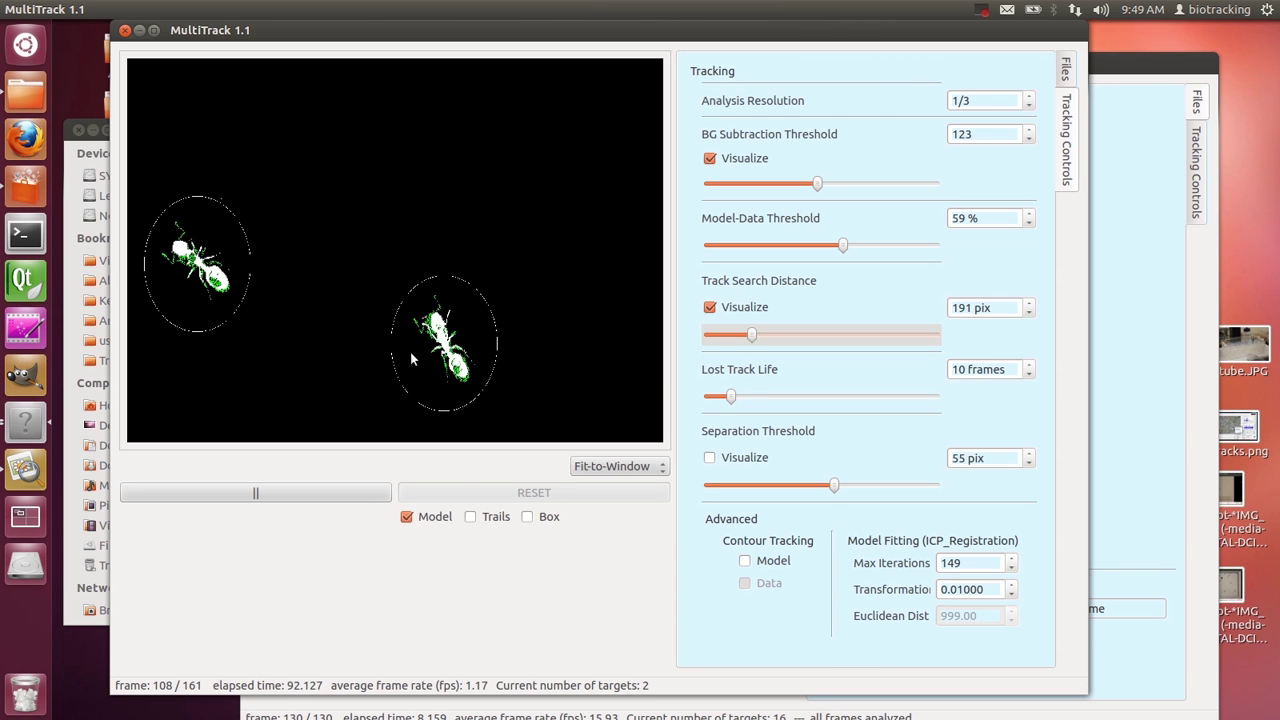
left_click(344, 497)
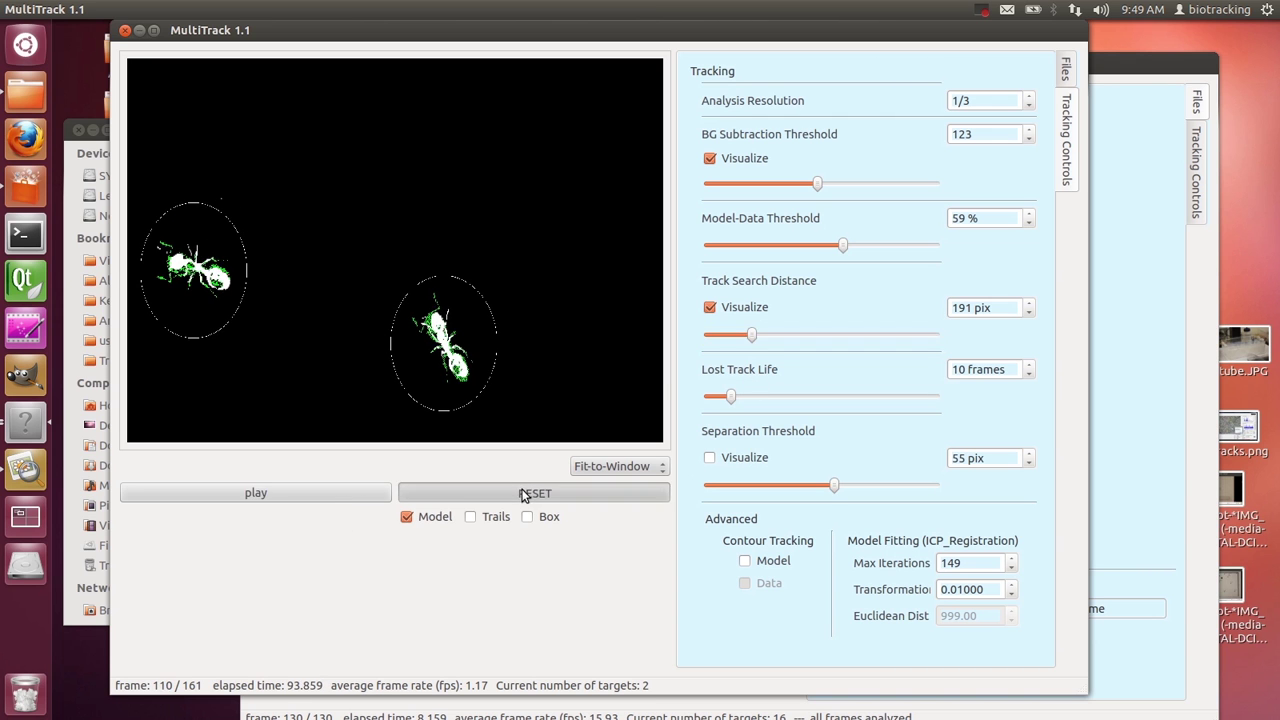
left_click(475, 491)
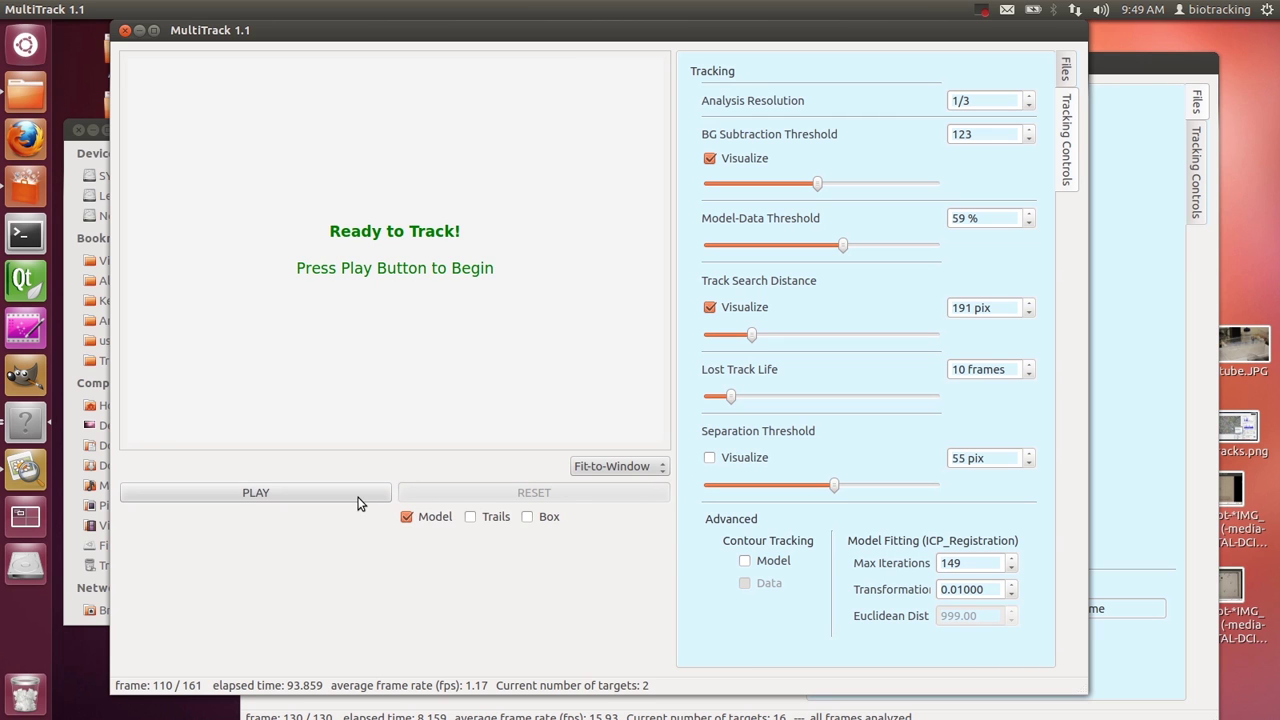
left_click(357, 494)
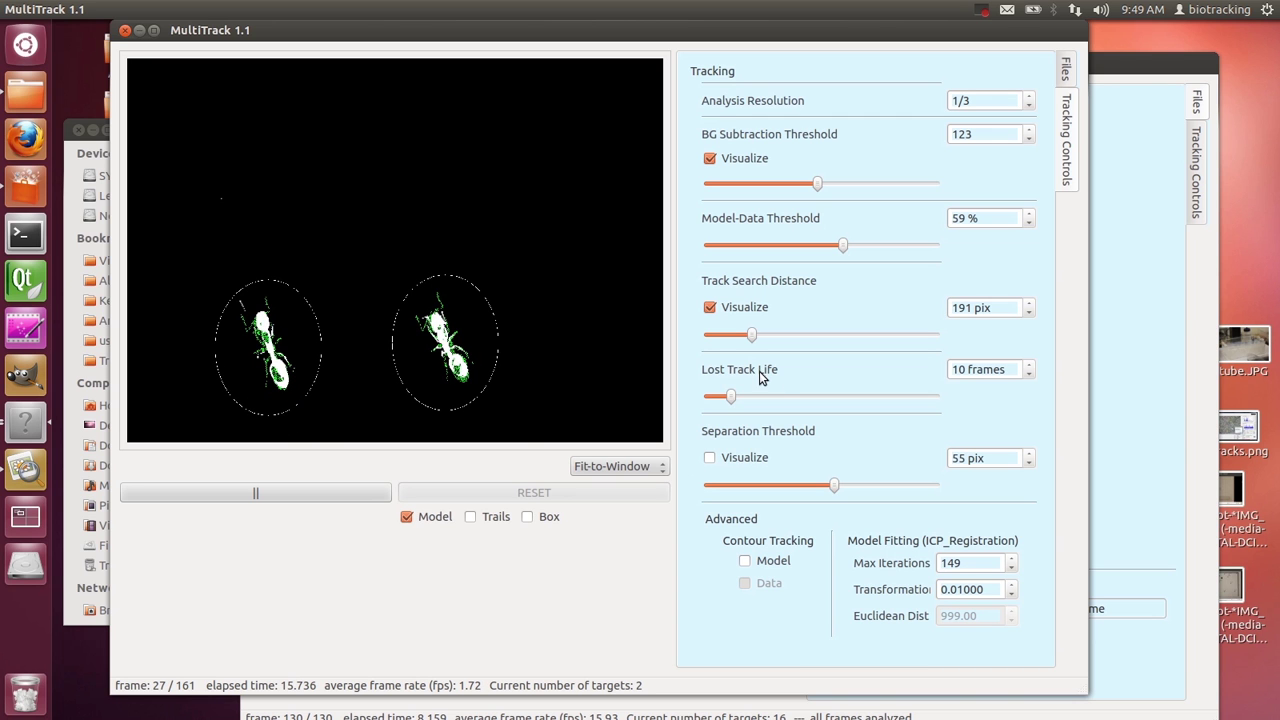
Pause and resume the tracking, setting the BG subtraction threshold to 201, 118, 148 and finally 105 as it runs
left_click(378, 495)
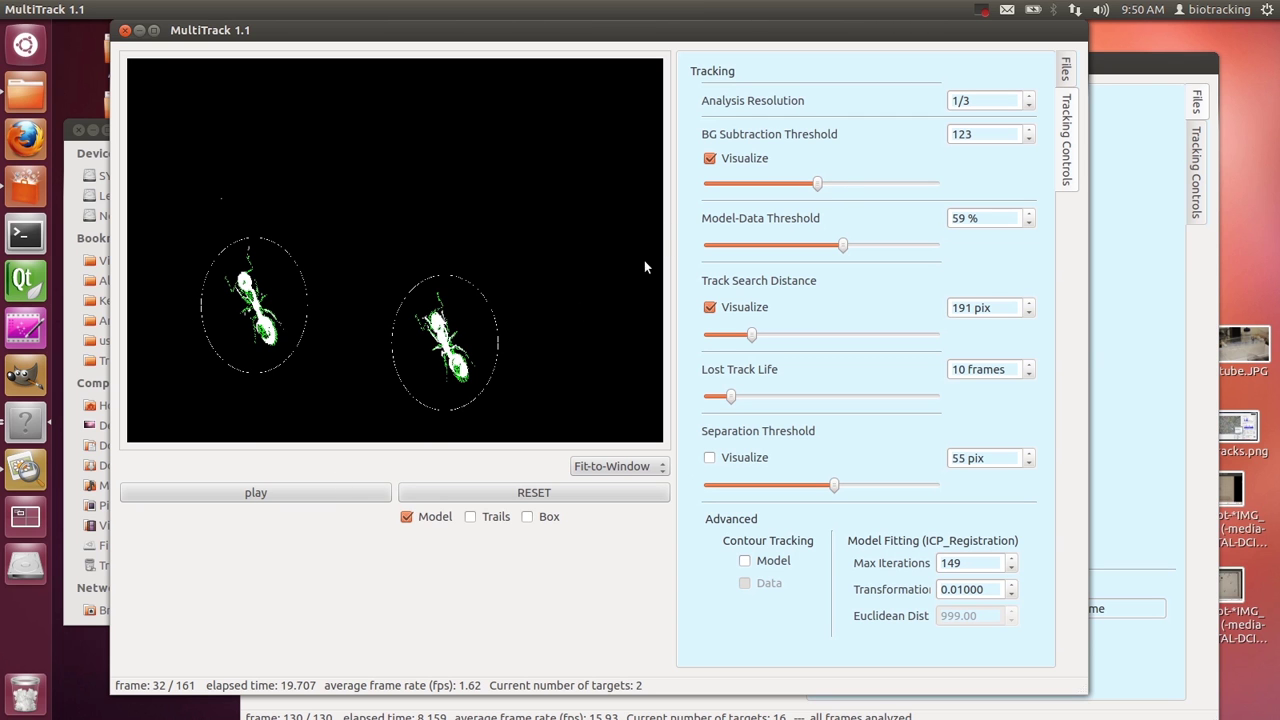
left_click(300, 491)
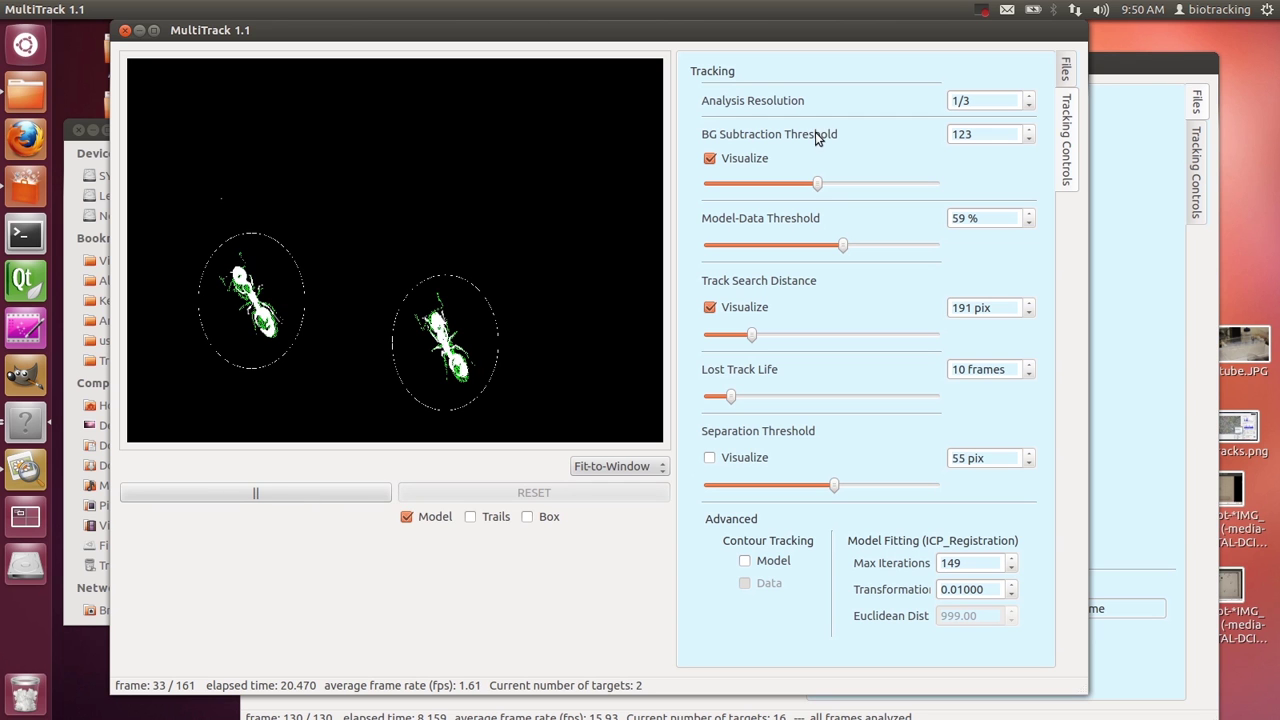
left_click(891, 187)
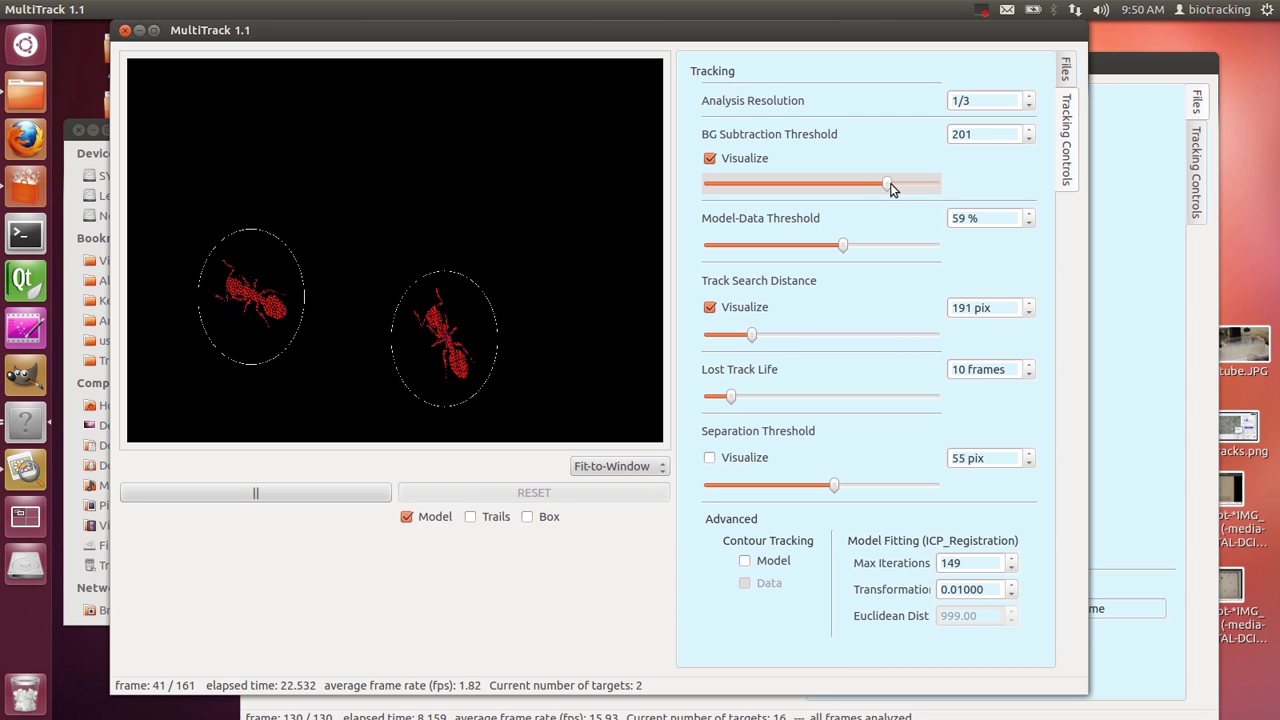
left_click_drag(893, 185, 814, 184)
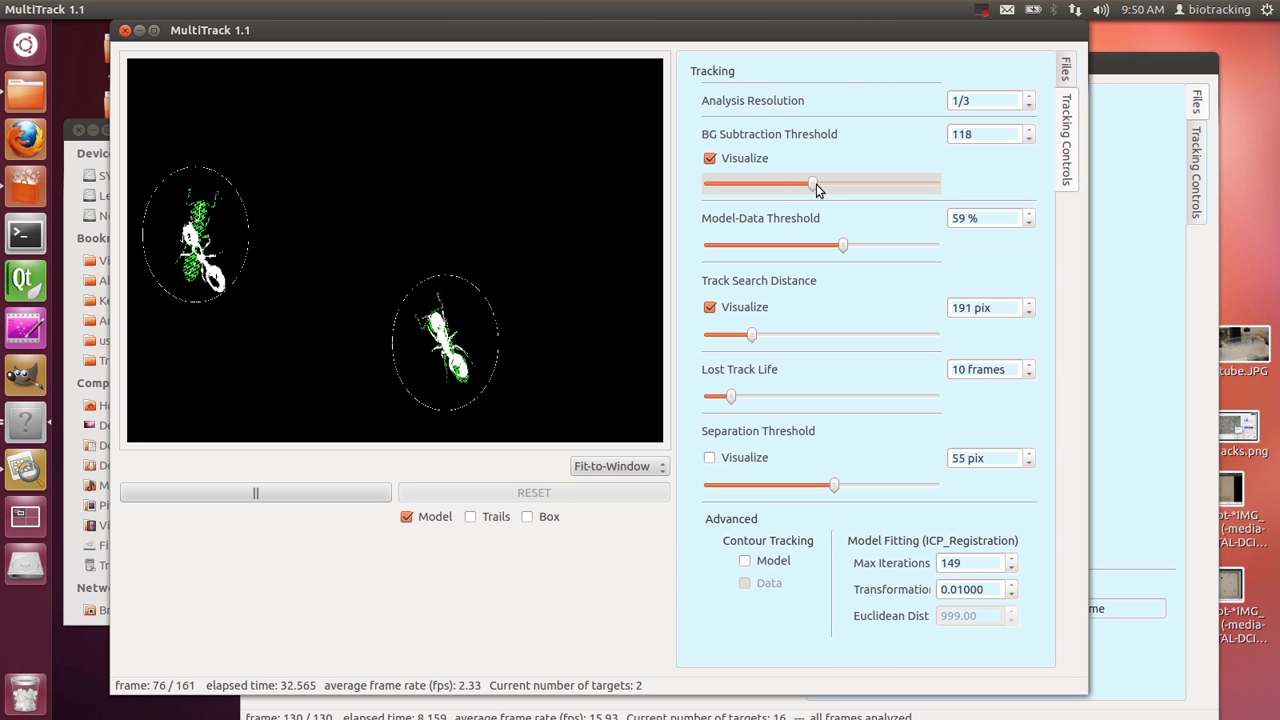
left_click(840, 182)
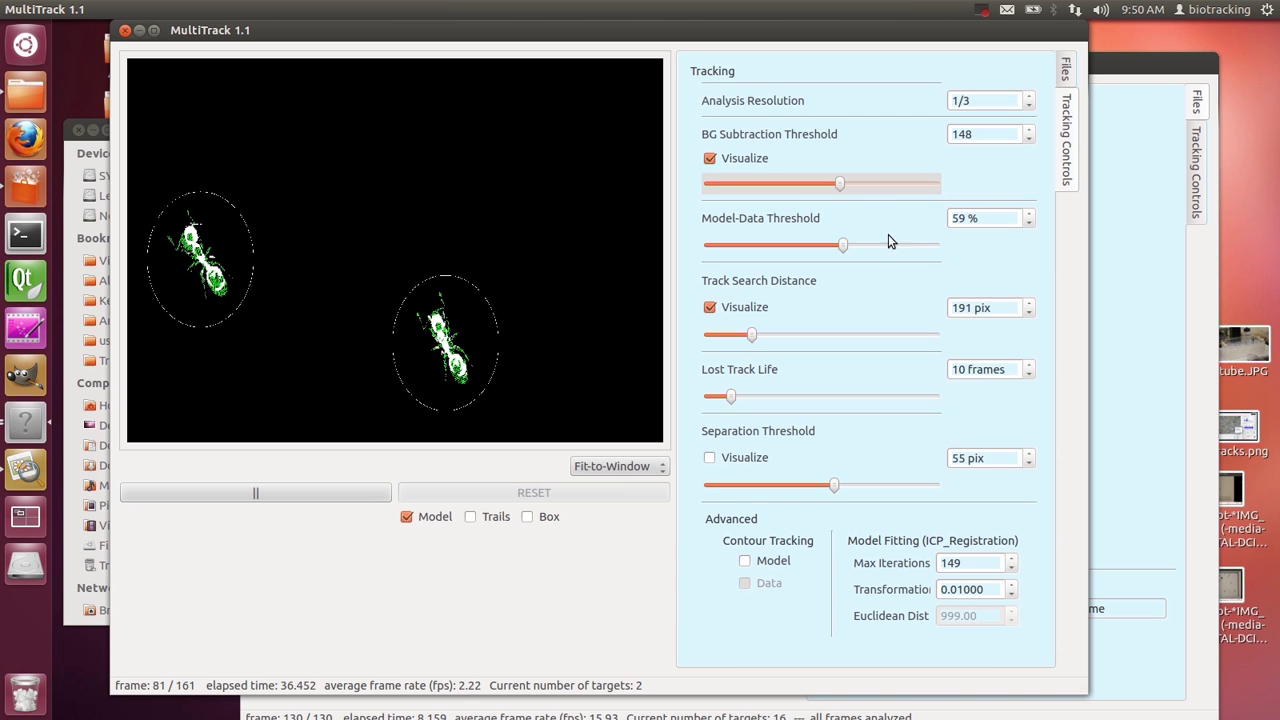
left_click_drag(841, 185, 801, 184)
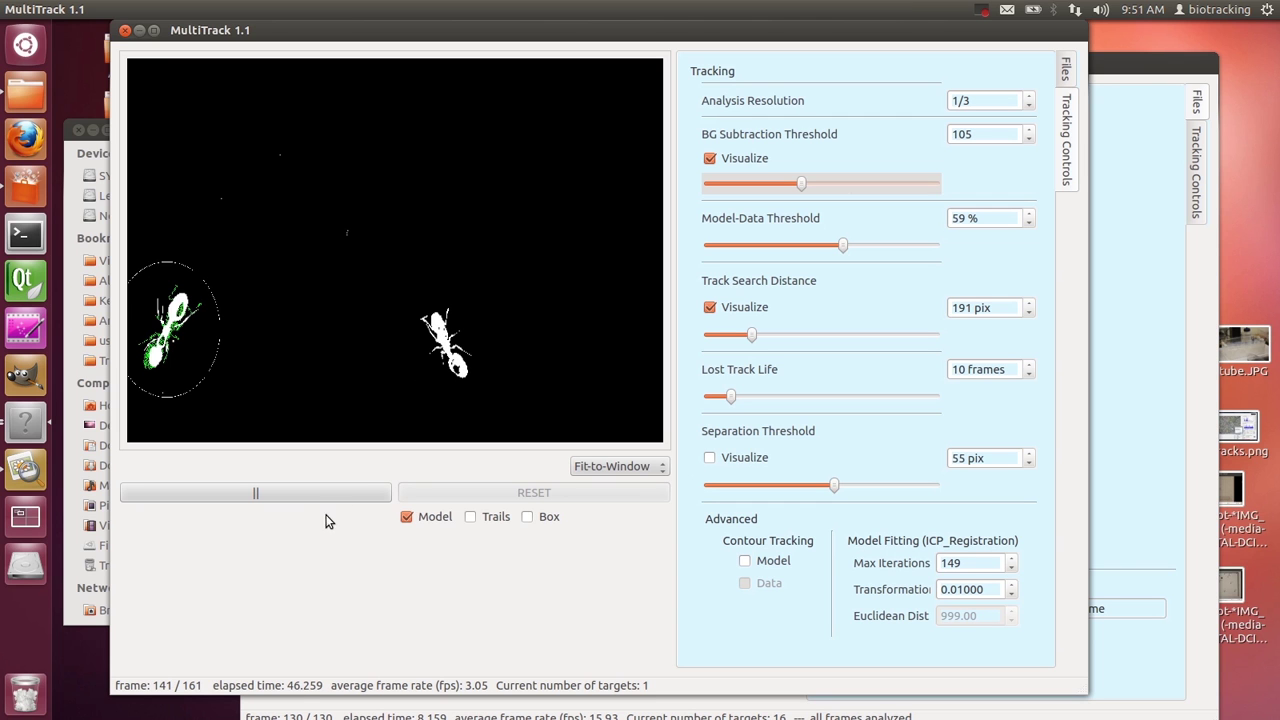
Rerun the tracking from the first frame with Lost Track Life at 99 frames, raising the BG subtraction threshold to 203 as it runs
left_click(325, 498)
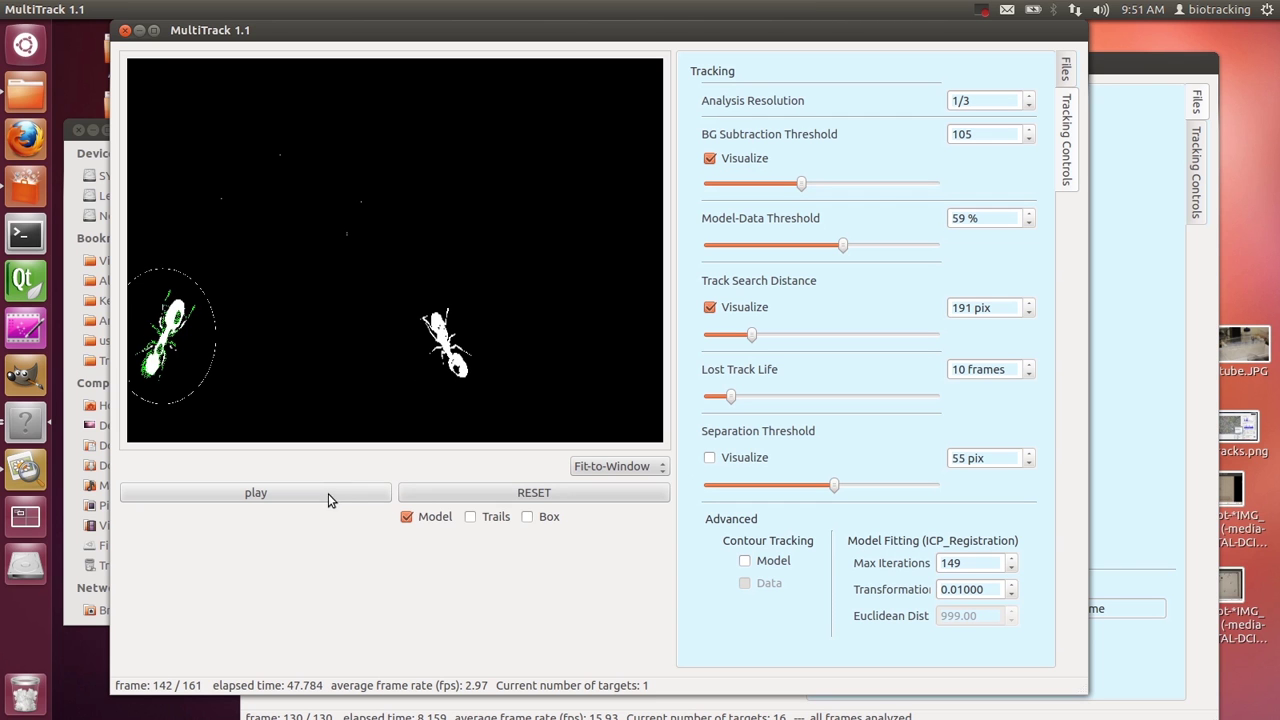
left_click(476, 490)
left_click(352, 493)
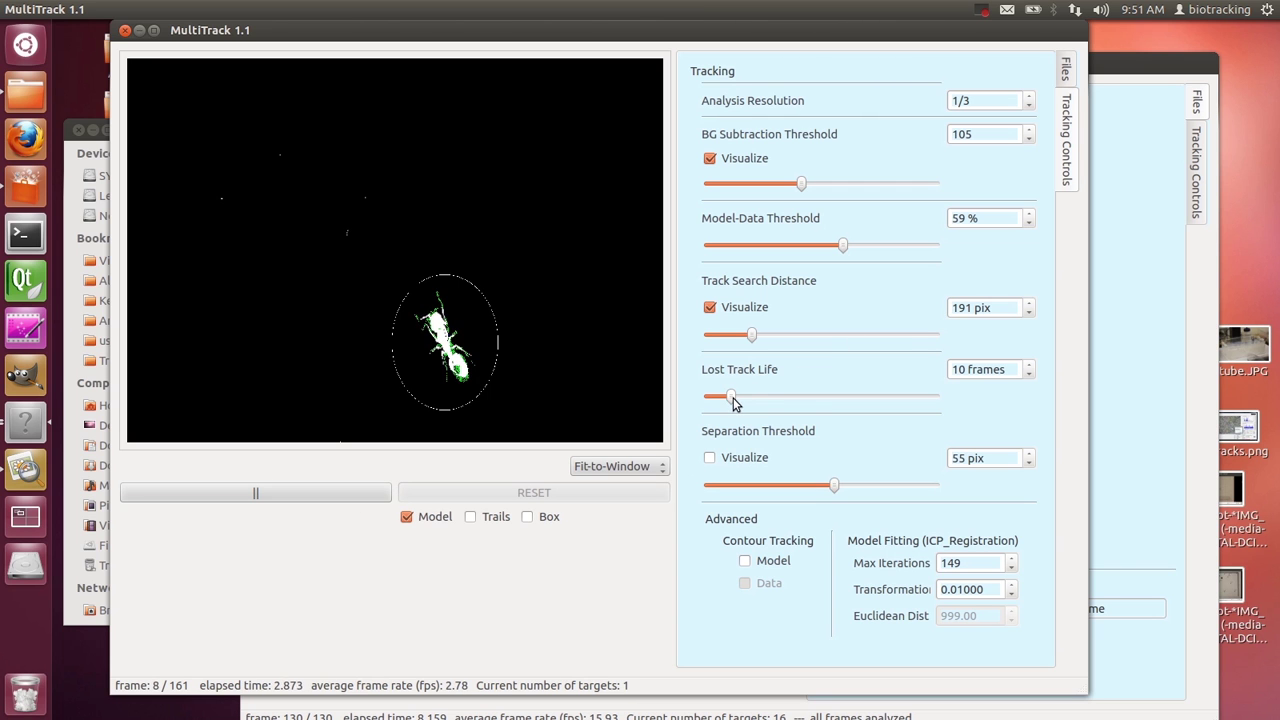
left_click_drag(741, 397, 745, 397)
left_click(821, 403)
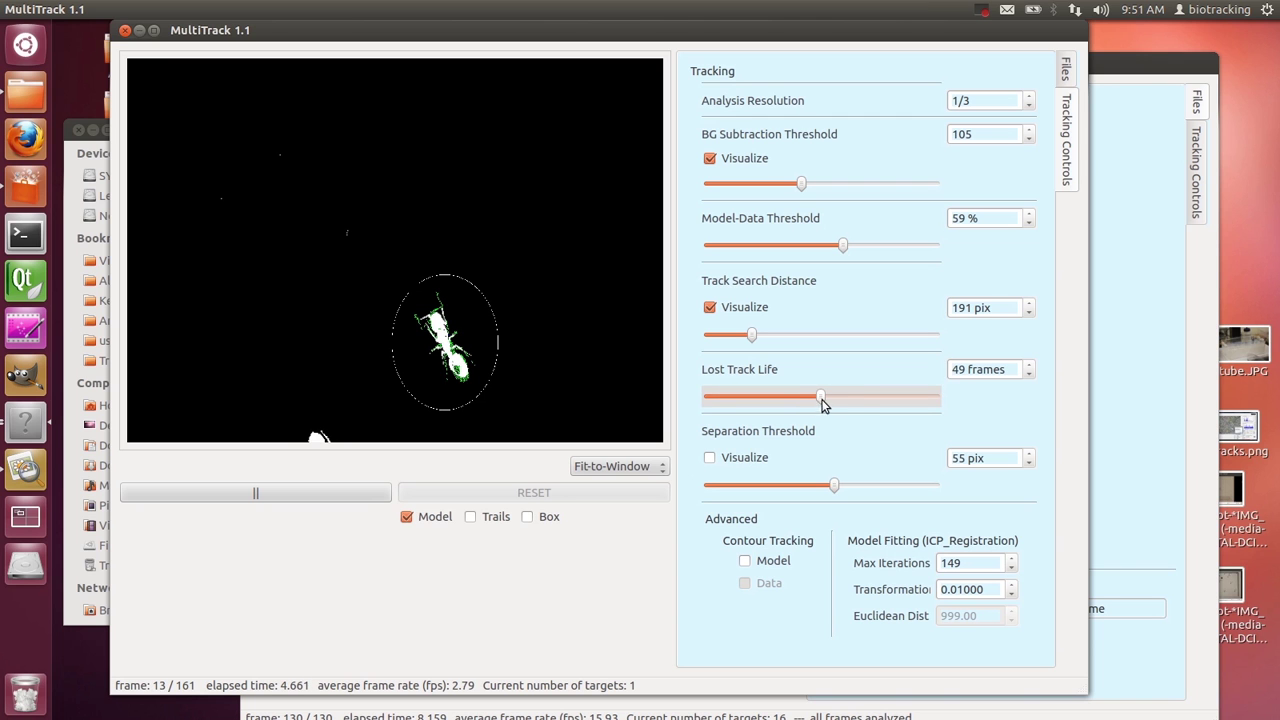
left_click(953, 405)
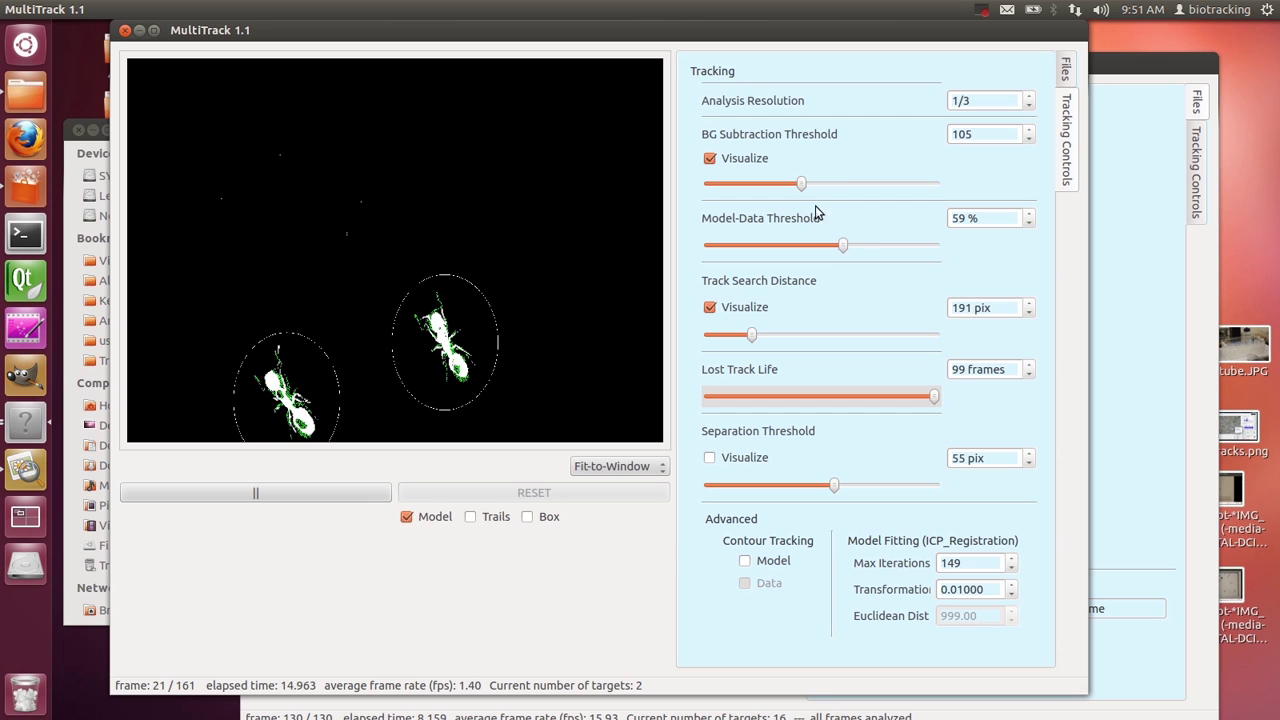
left_click_drag(805, 185, 889, 184)
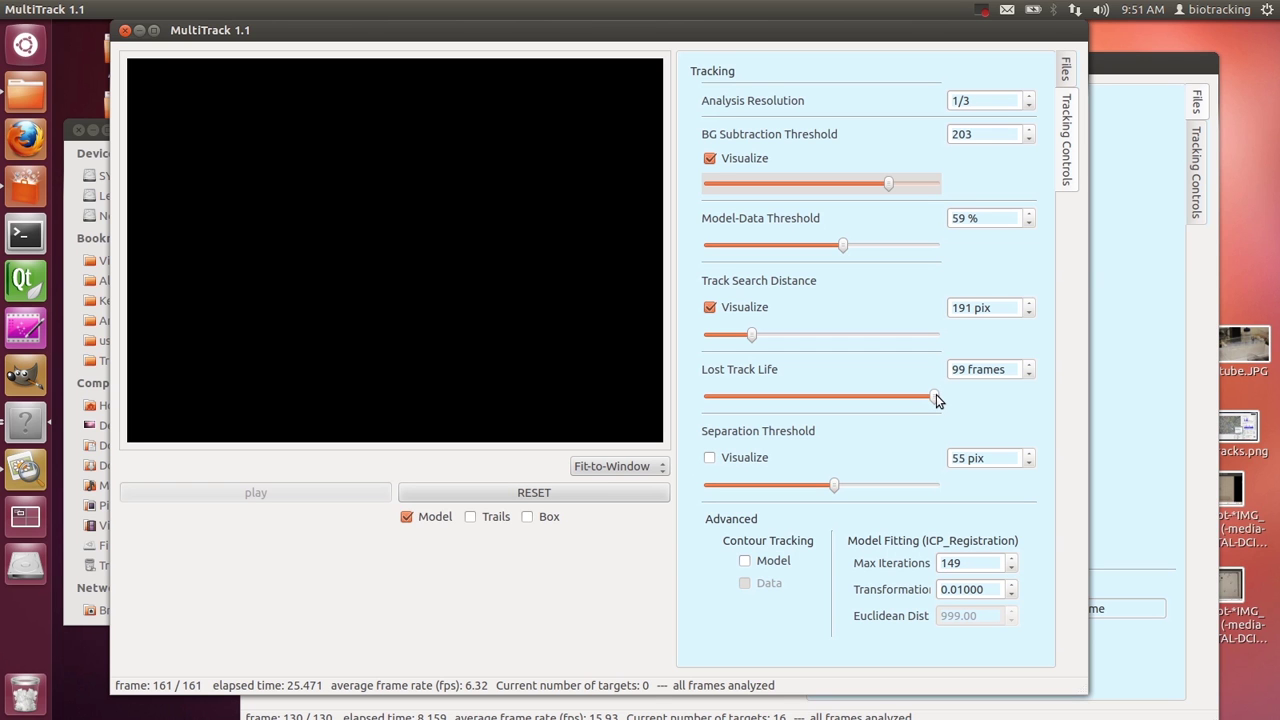
Rerun the tracking with Lost Track Life at 12 frames, lowering the BG subtraction threshold to 148 as it runs
left_click_drag(935, 394, 737, 386)
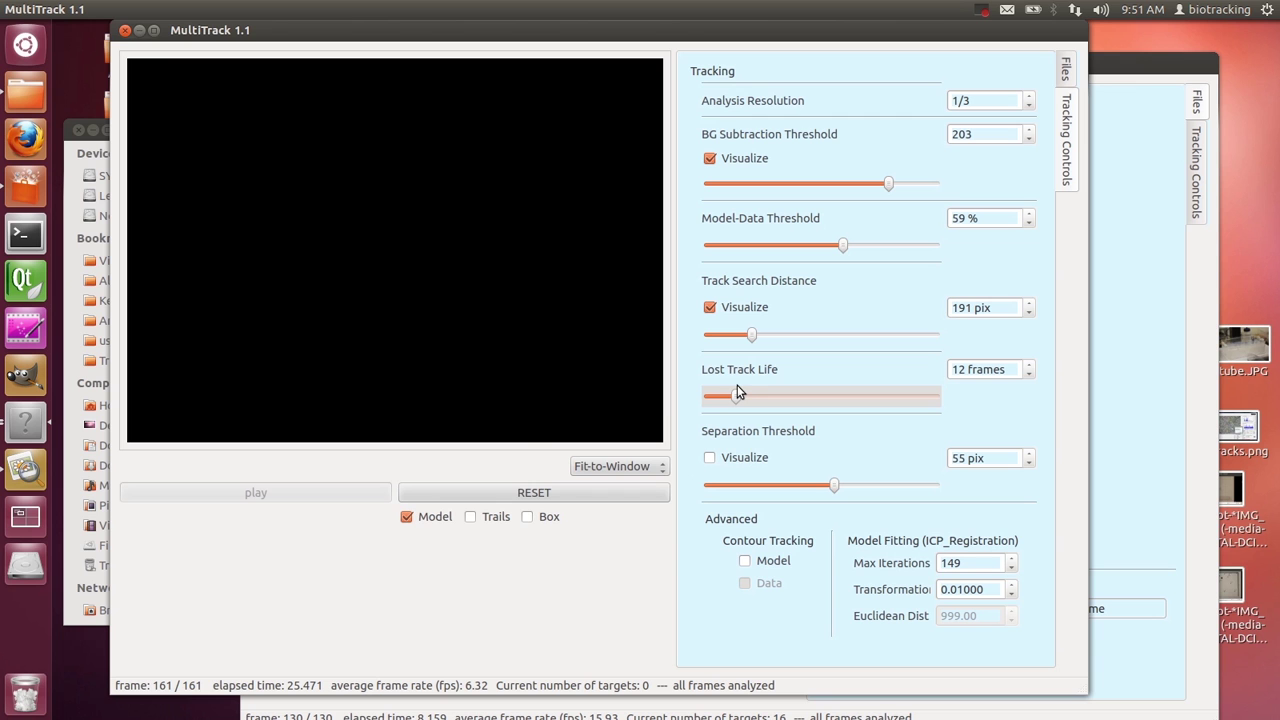
left_click(497, 487)
left_click(356, 500)
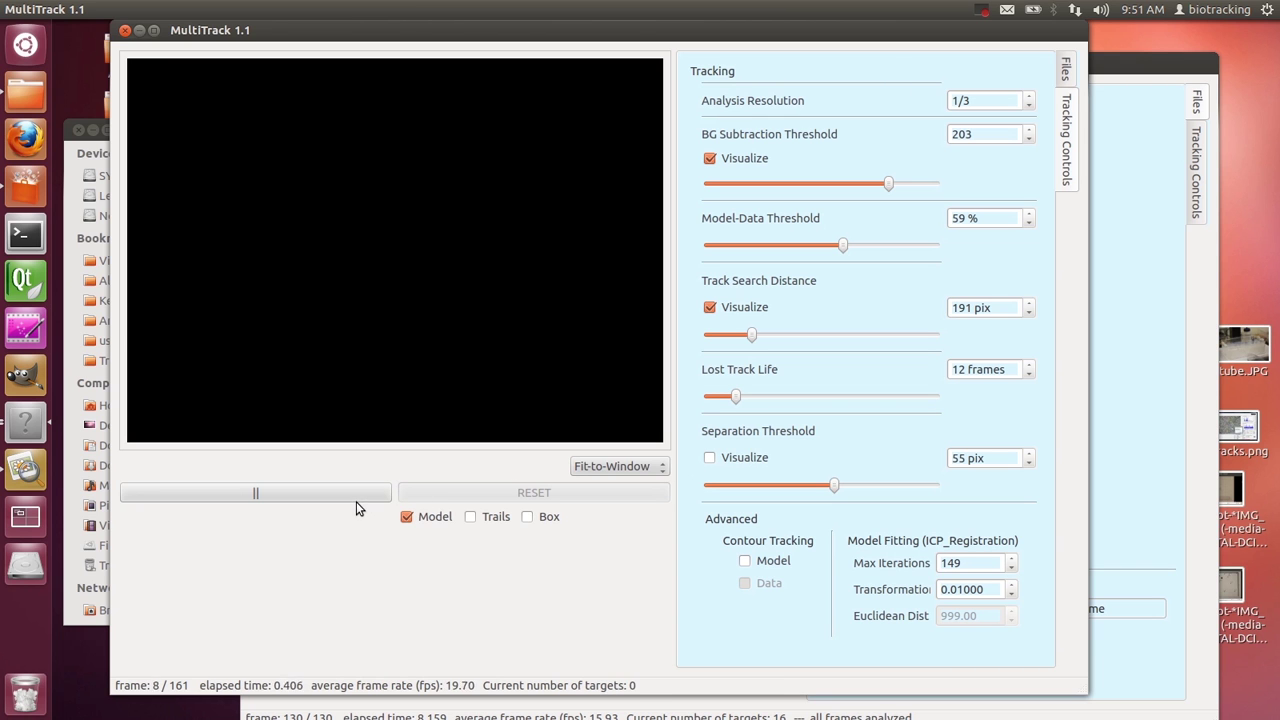
left_click_drag(895, 182, 803, 190)
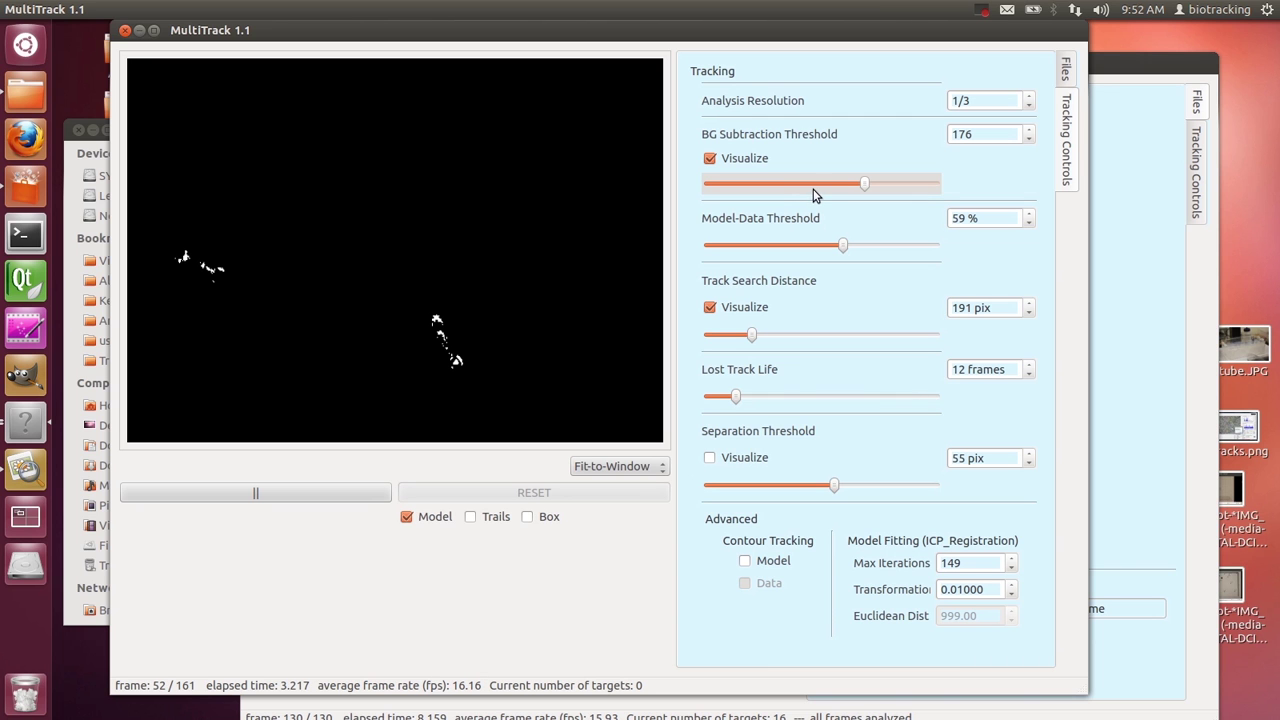
left_click_drag(831, 180, 839, 178)
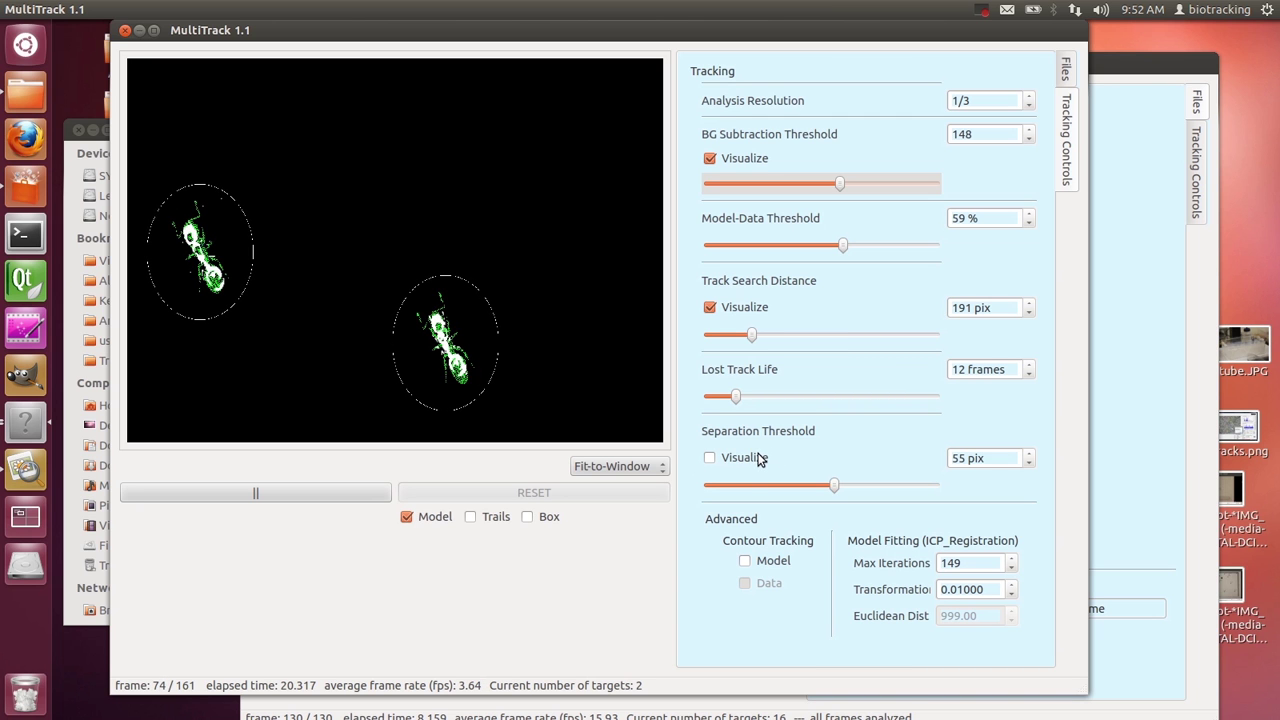
Show the tracking view at 100% around the stationary ant and visualize the separation threshold
left_click(610, 467)
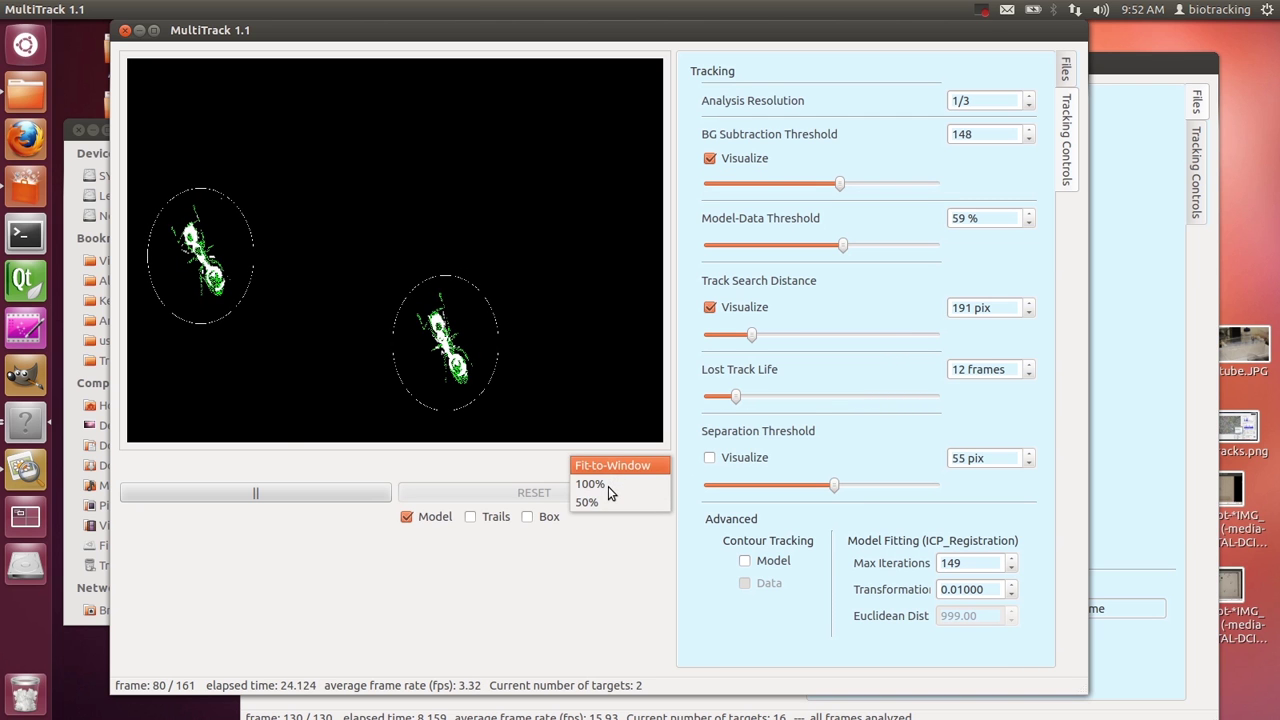
left_click(608, 487)
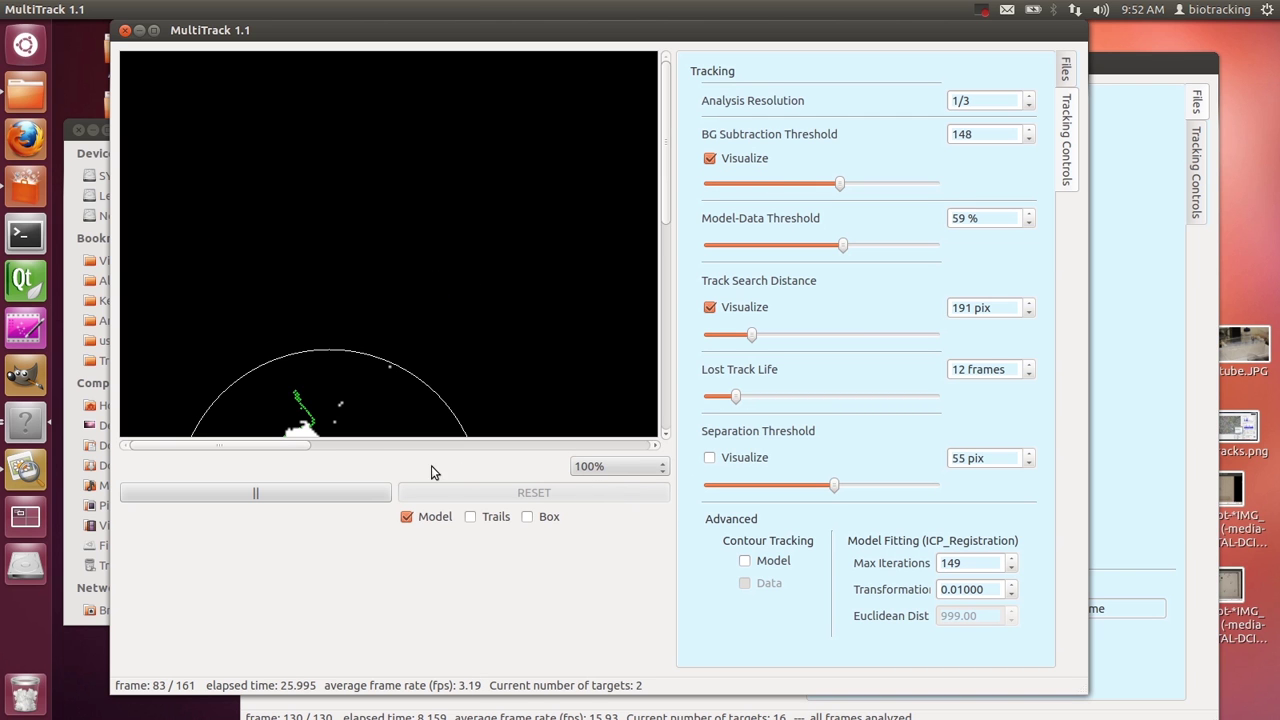
left_click_drag(283, 445, 417, 445)
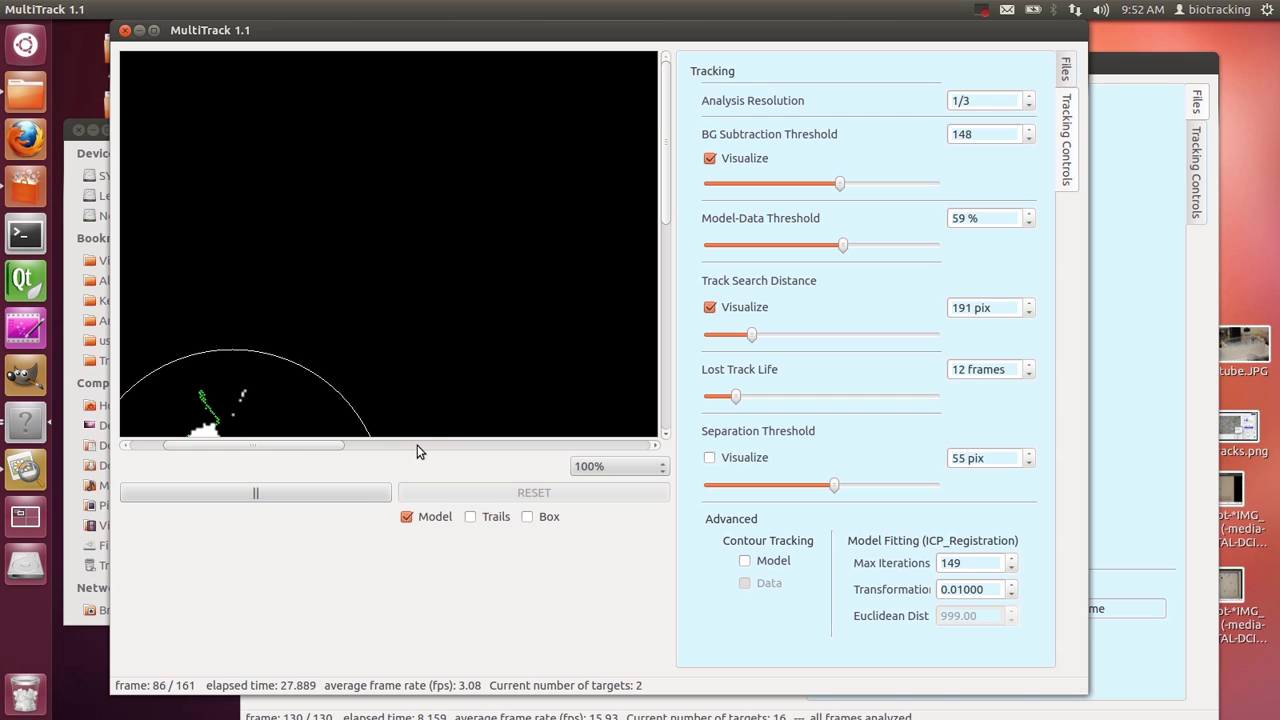
left_click(492, 445)
left_click(662, 305)
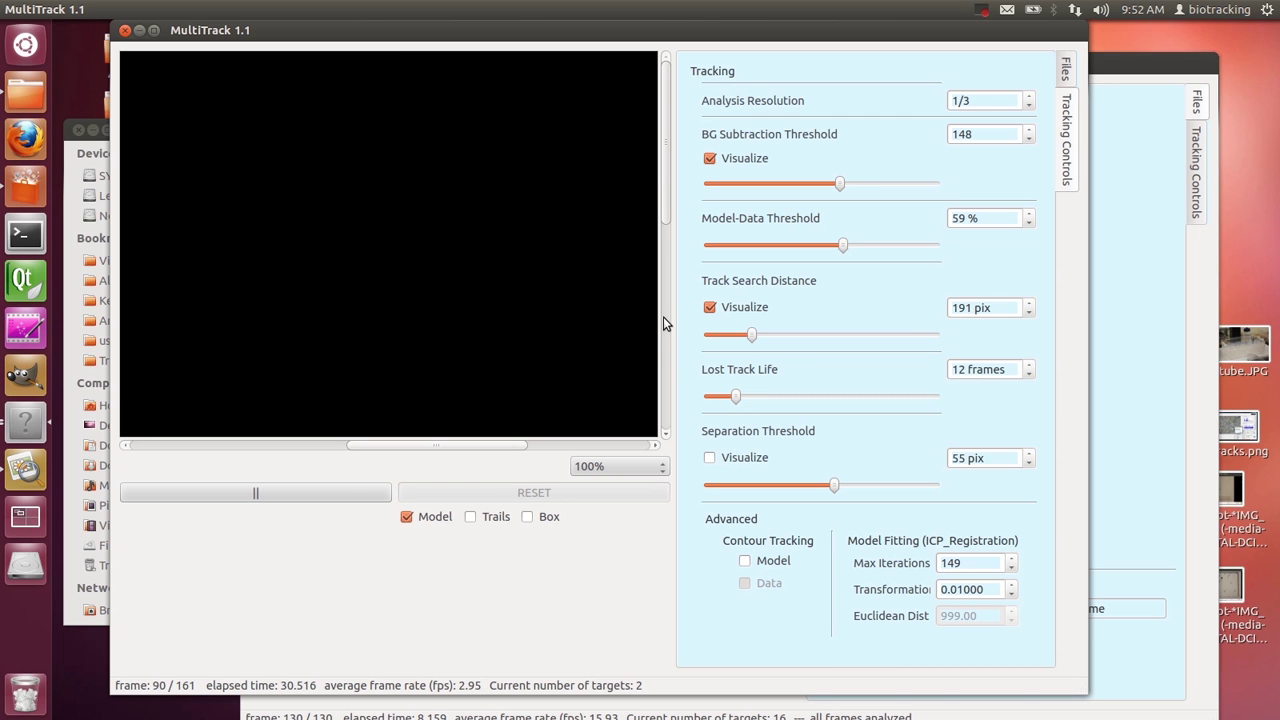
left_click(677, 366)
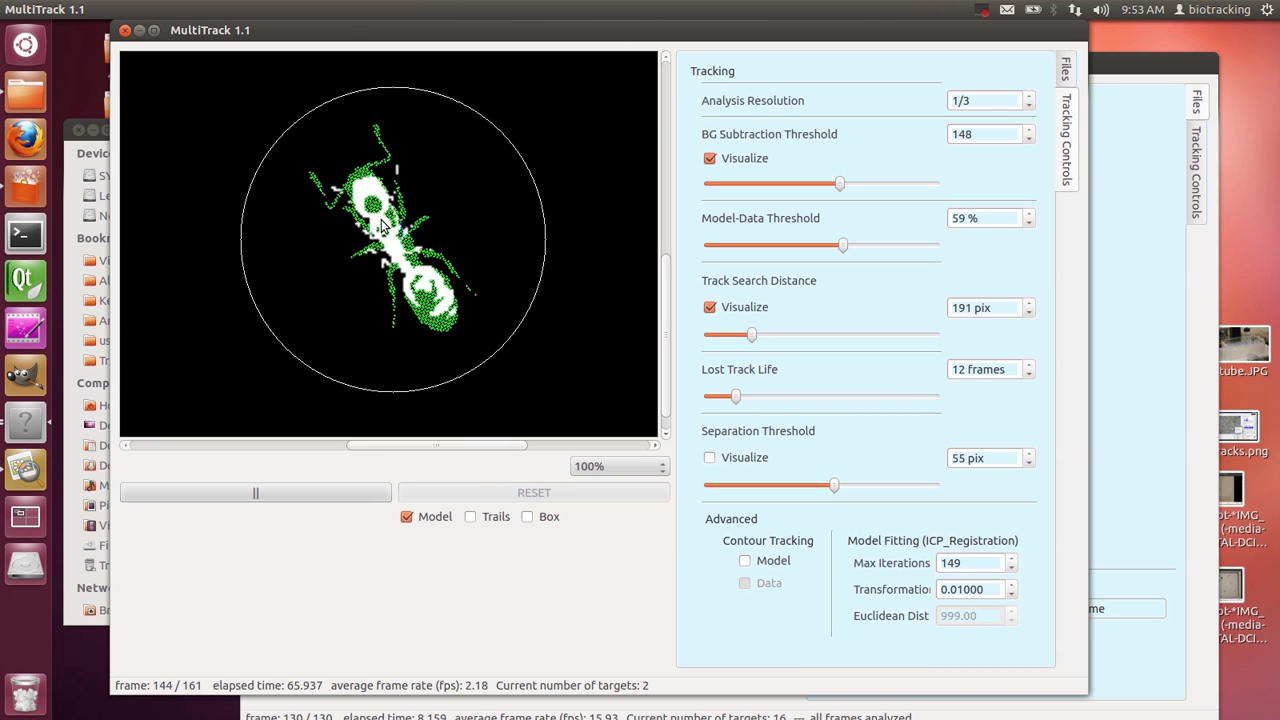
left_click(740, 460)
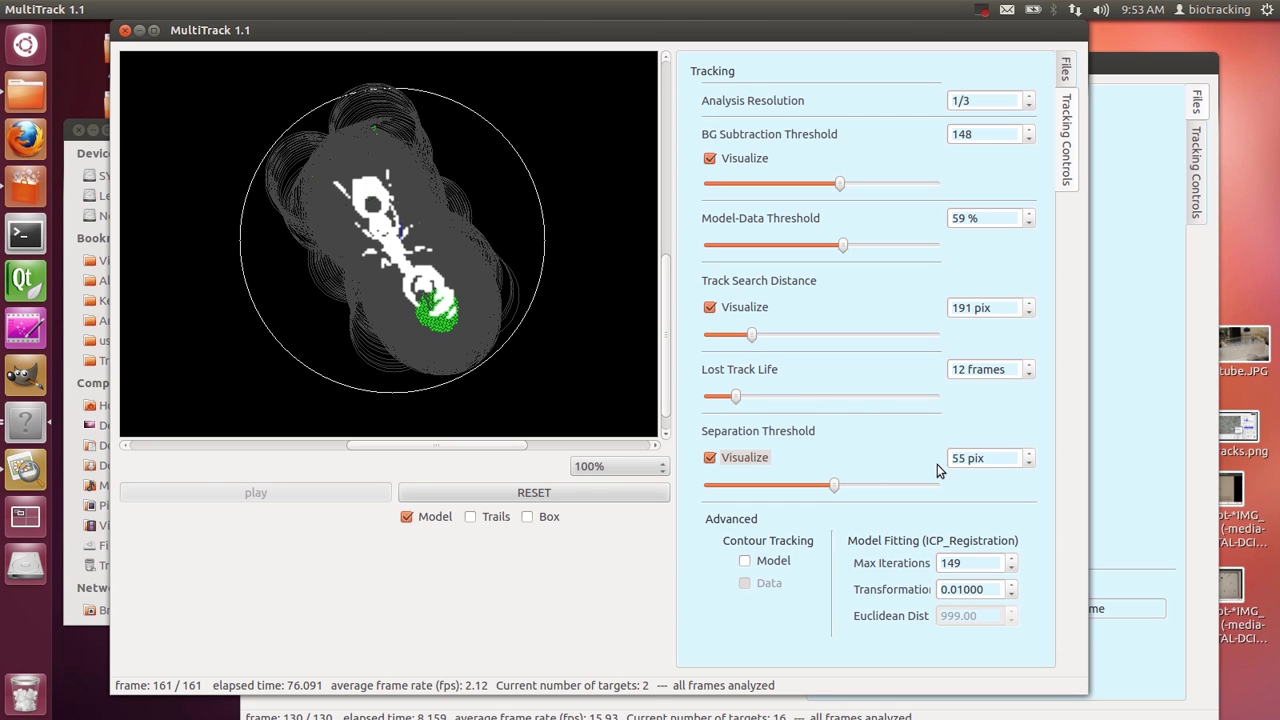
Restart the tracking from the first frame and lower the BG subtraction threshold to 130
left_click(411, 496)
left_click(351, 500)
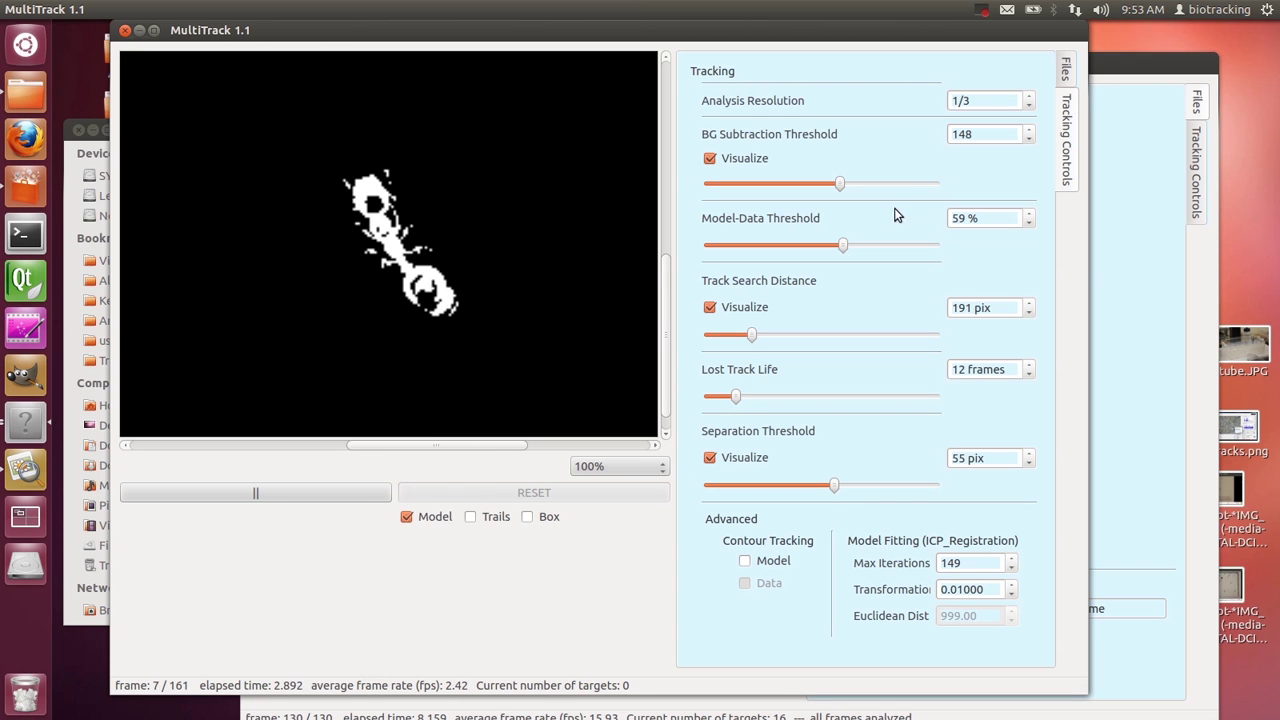
left_click(824, 184)
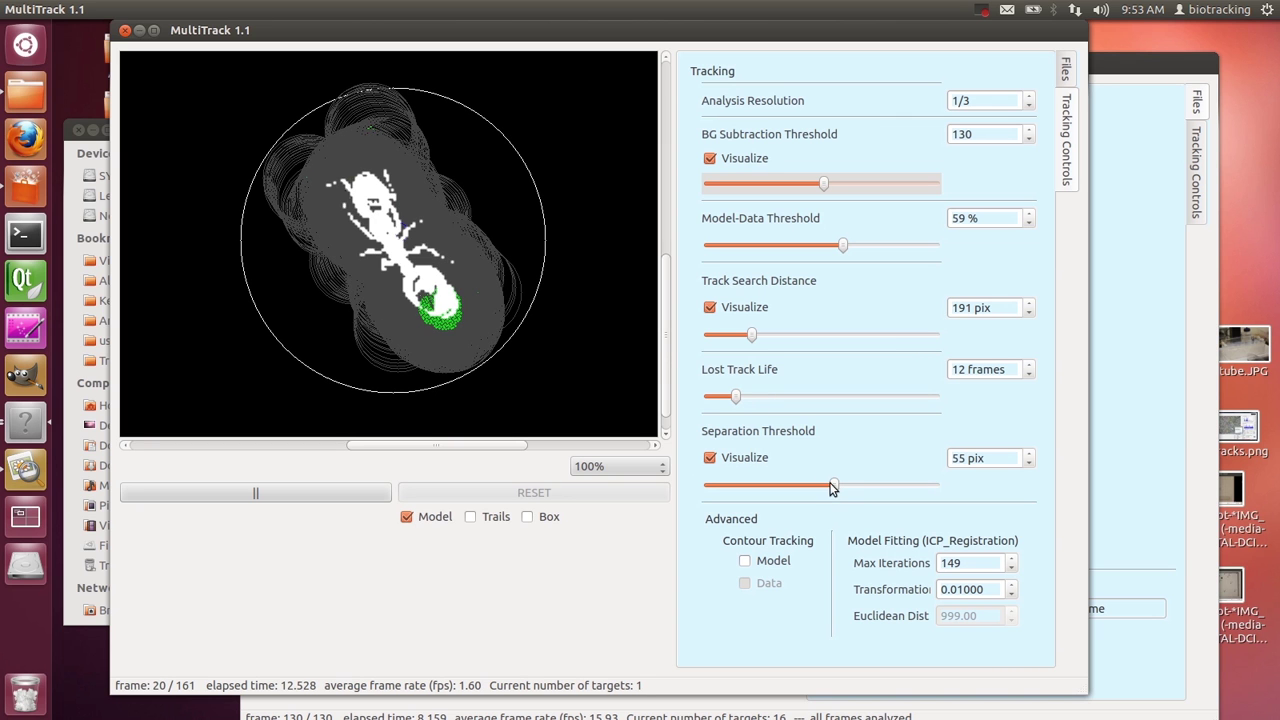
Reduce the separation threshold in stages through 46, 28, 12 and 6 pix down to 3 pix while tracking runs
left_click(797, 487)
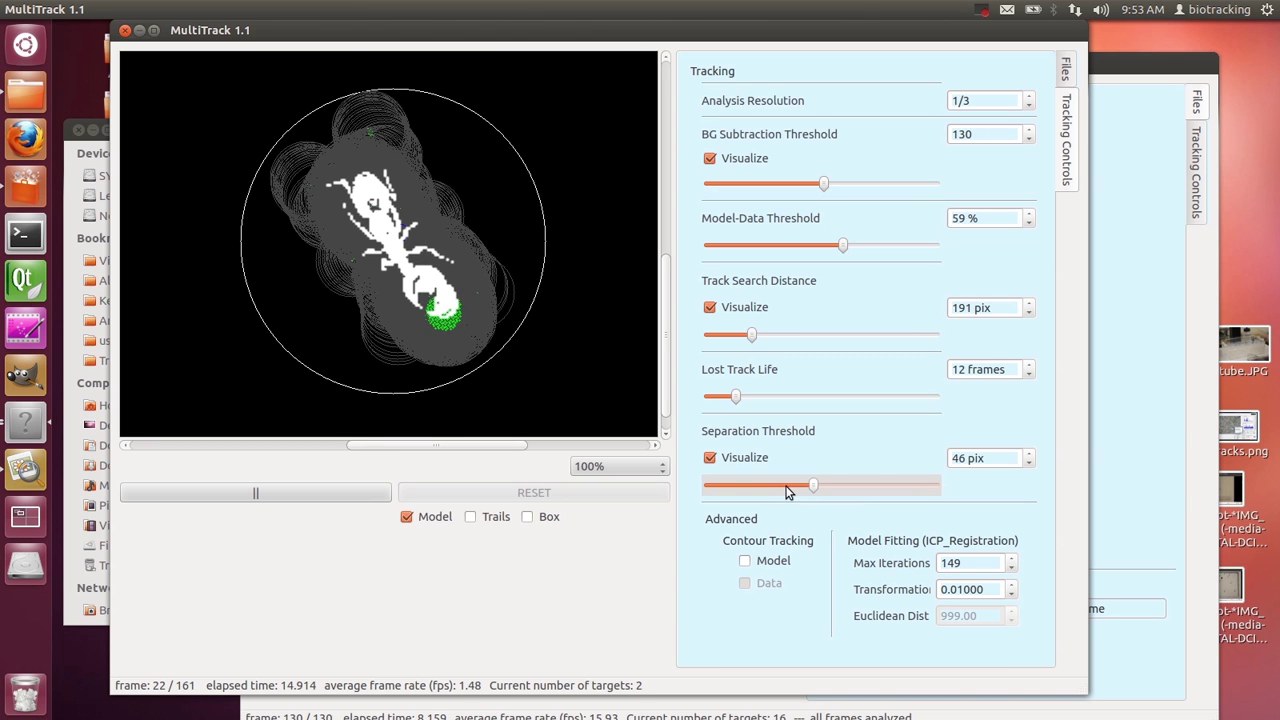
left_click(776, 487)
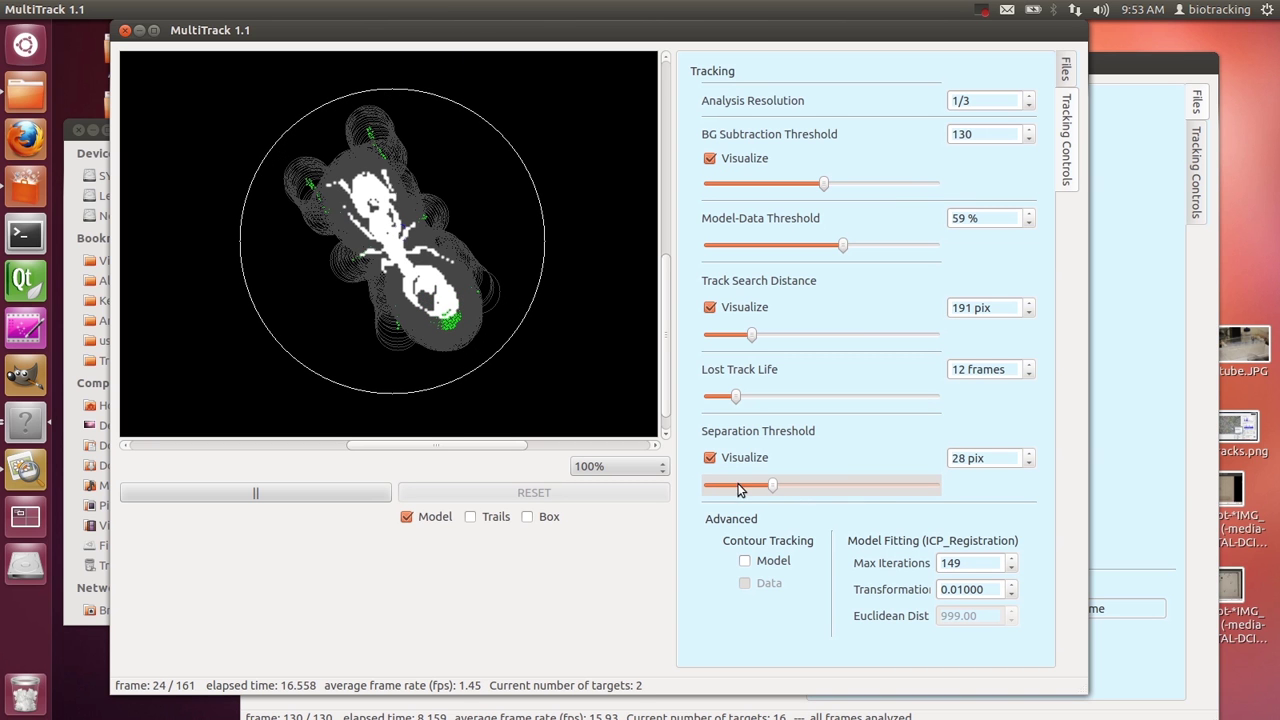
left_click(738, 487)
left_click(724, 487)
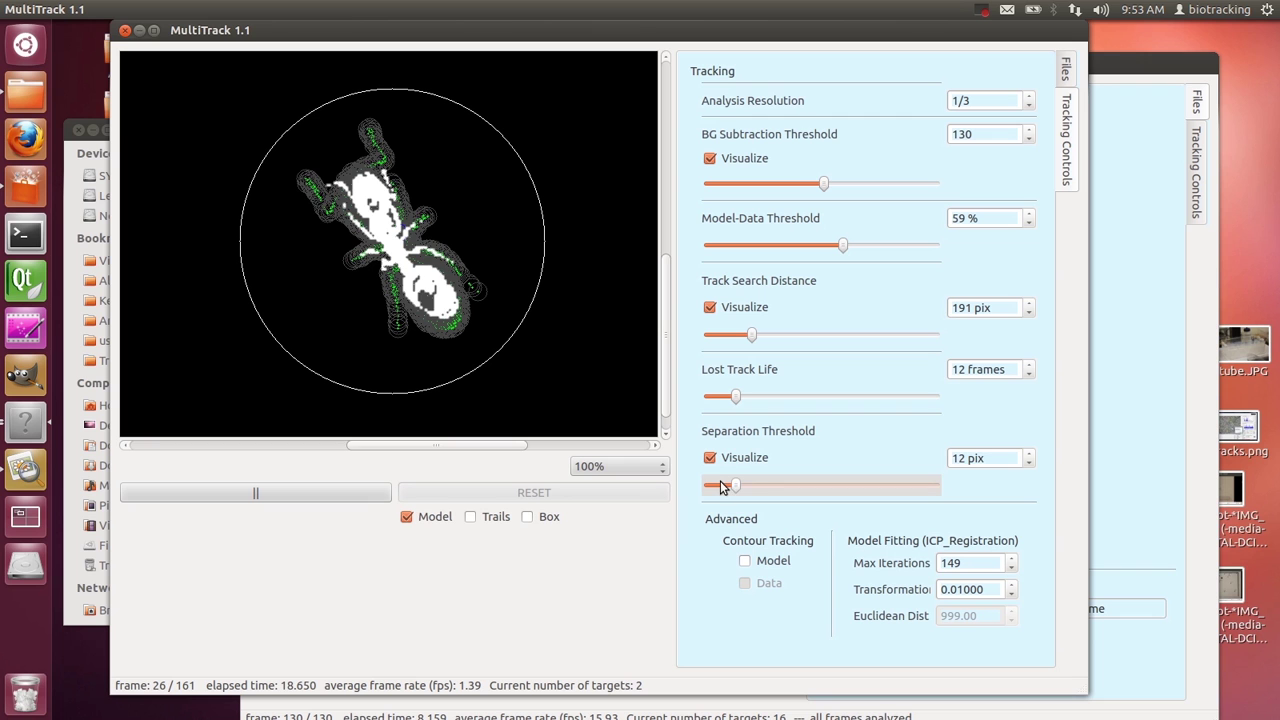
left_click(720, 486)
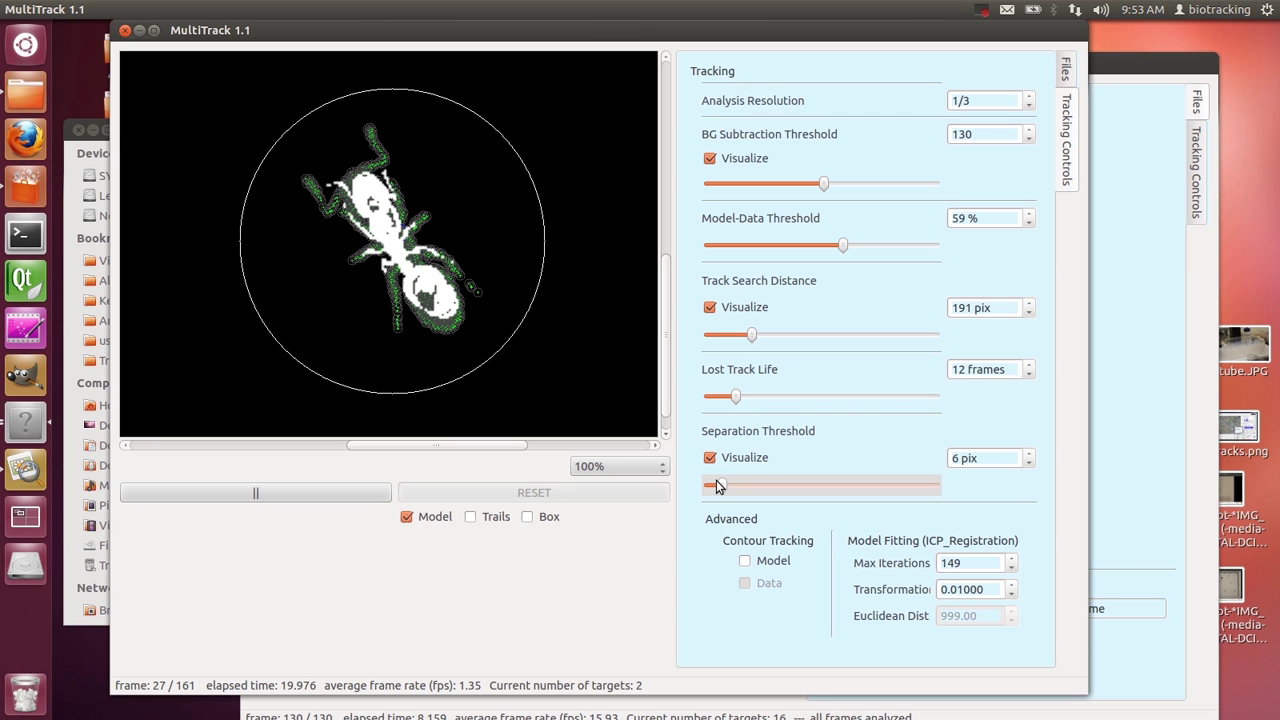
left_click(716, 486)
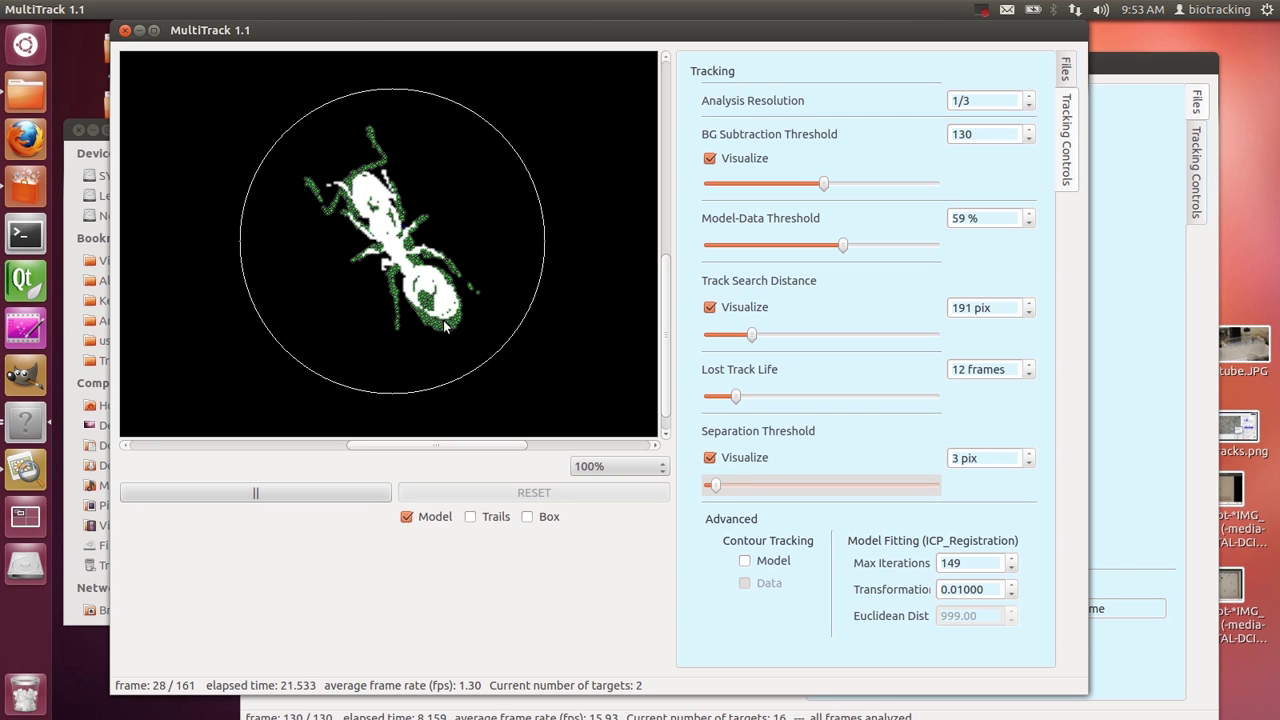
Vary the separation threshold through 8, 11 and 9 pix up to 17 pix while tracking runs, and pause the tracking
left_click(729, 486)
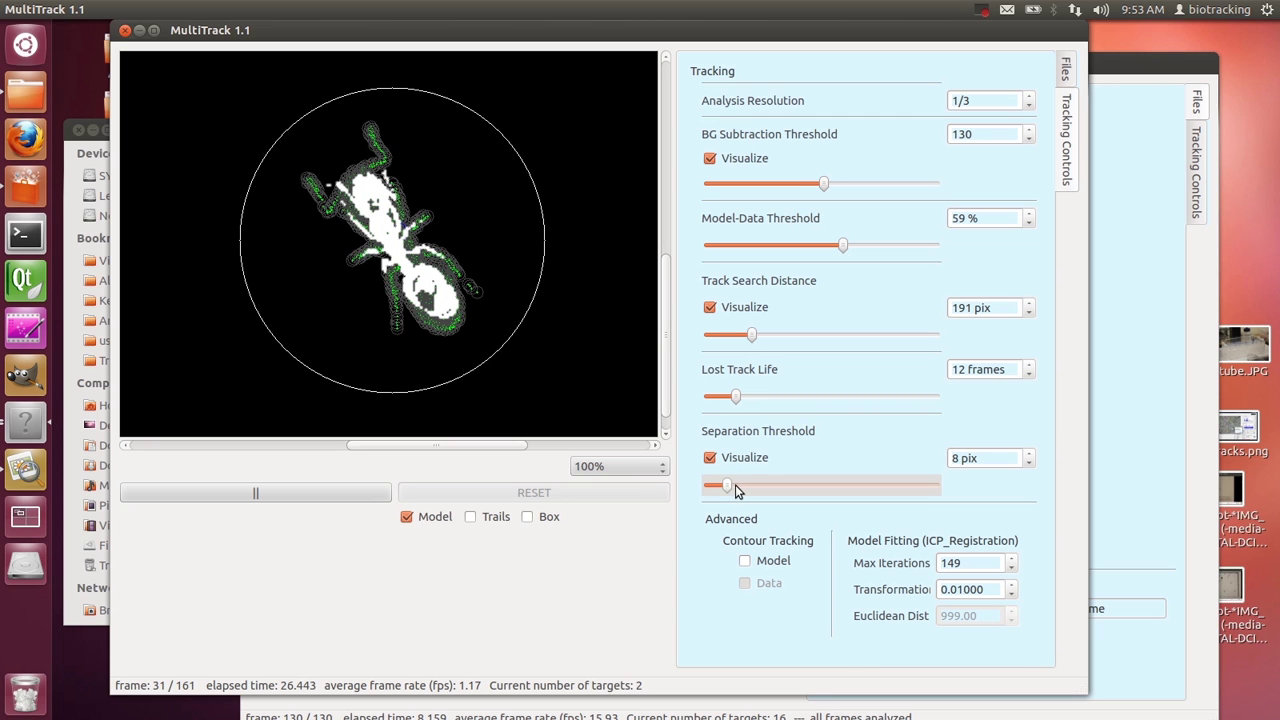
left_click(736, 487)
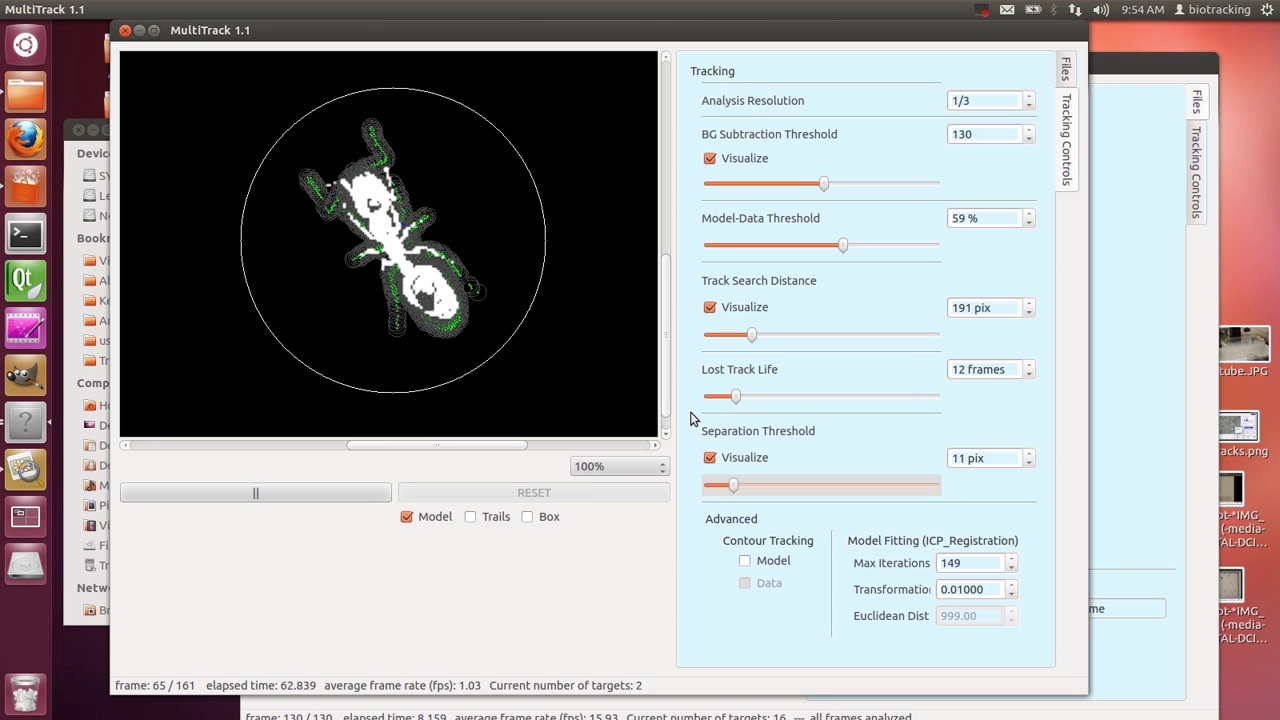
scroll(731, 487, "down", 2)
left_click(747, 489)
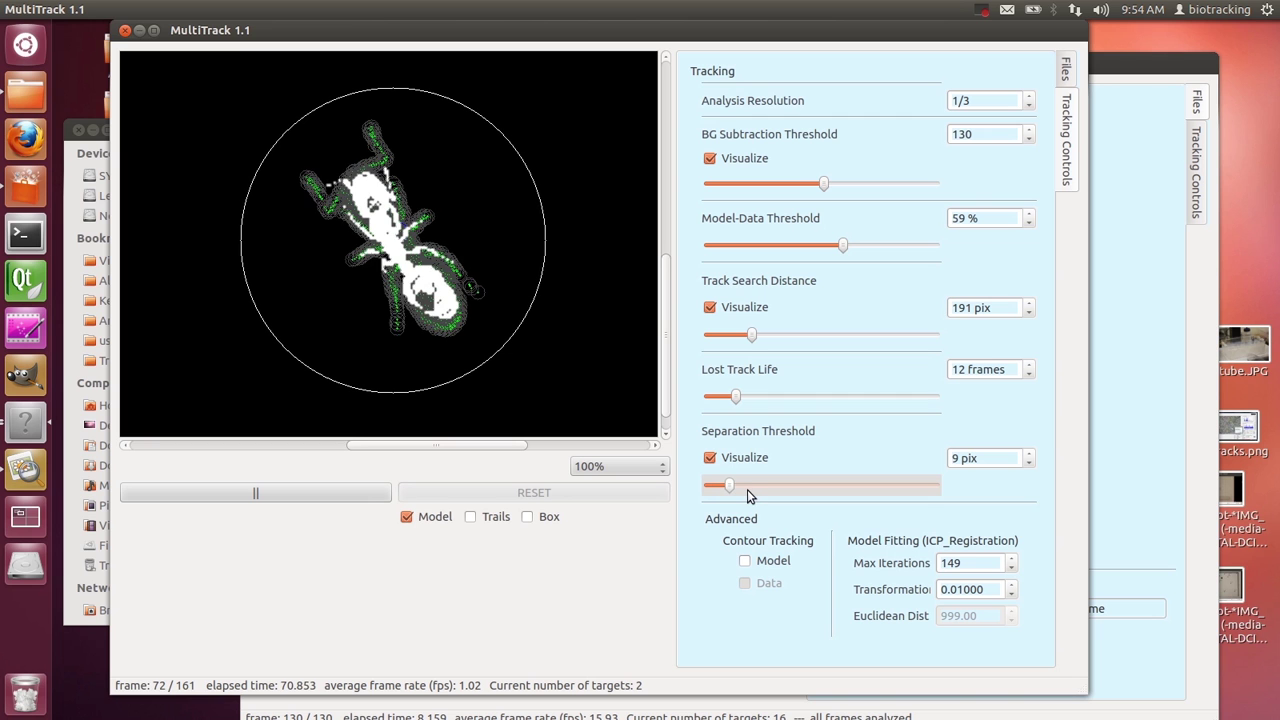
left_click(747, 489)
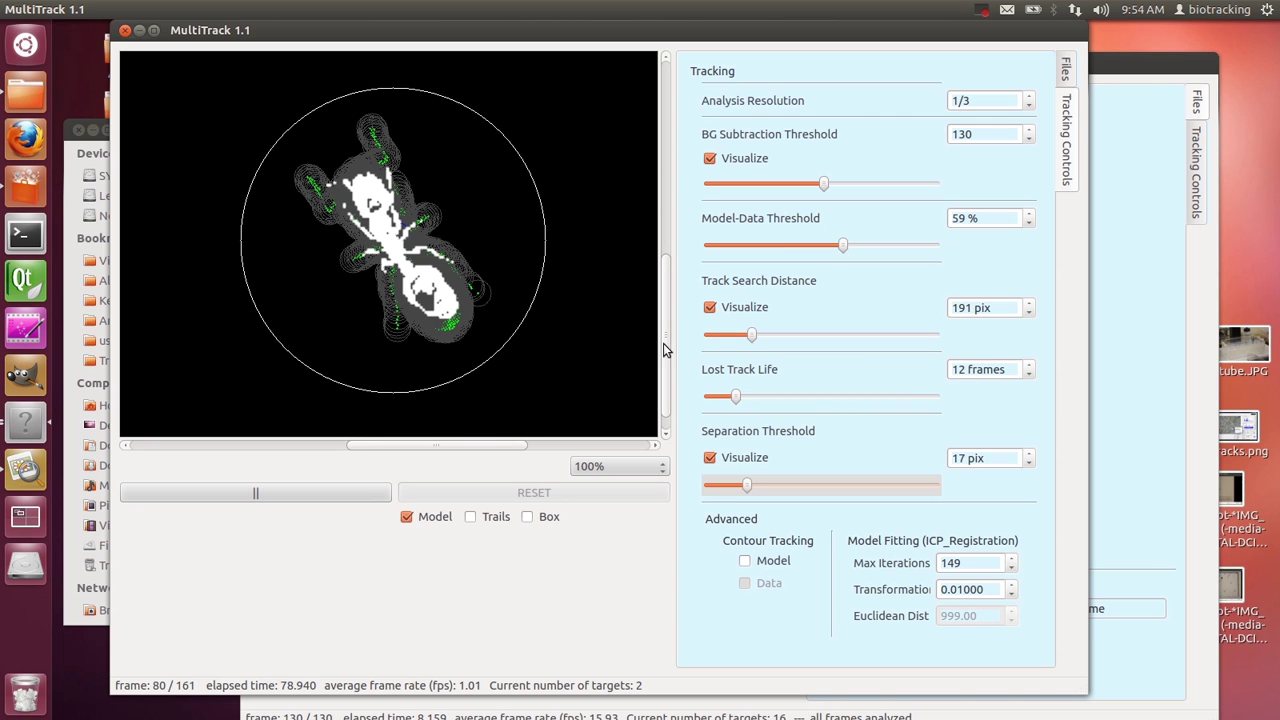
left_click(318, 498)
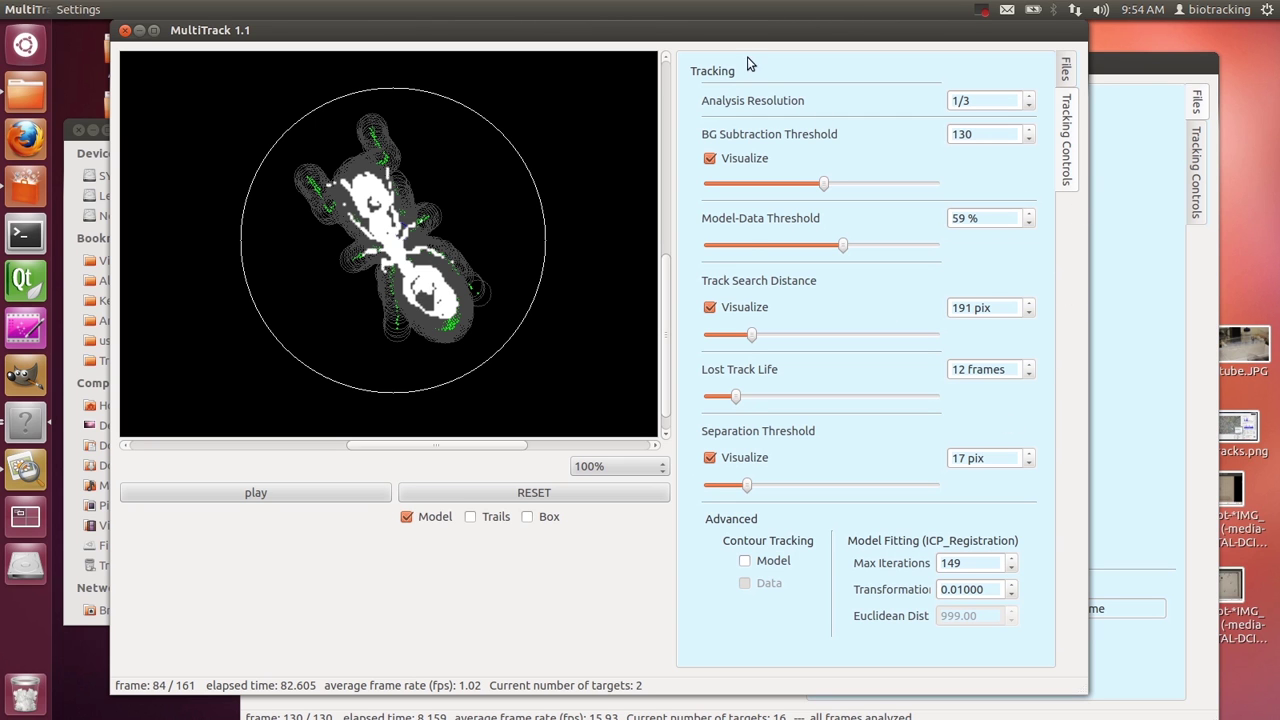
Save the current tracking settings as MyProjectName.ini in the Sample_Video/Many_Ants folder
mouse_move(88, 8)
left_click(85, 10)
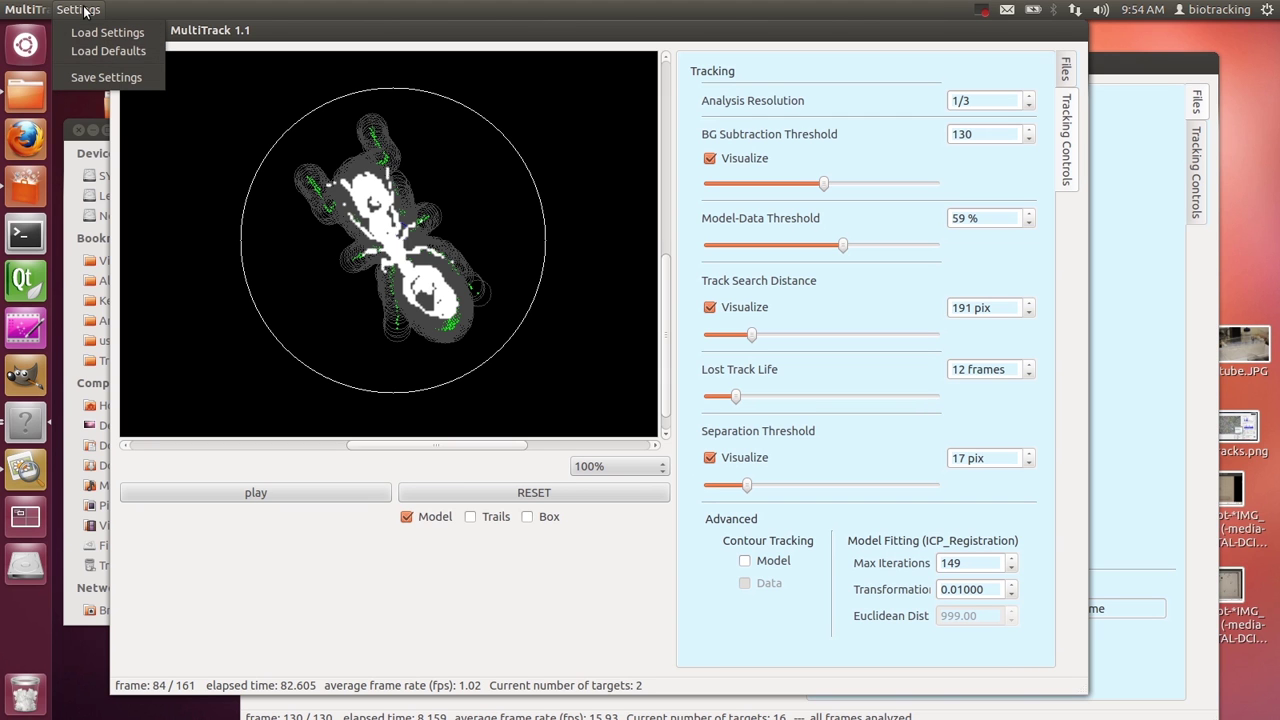
left_click(106, 78)
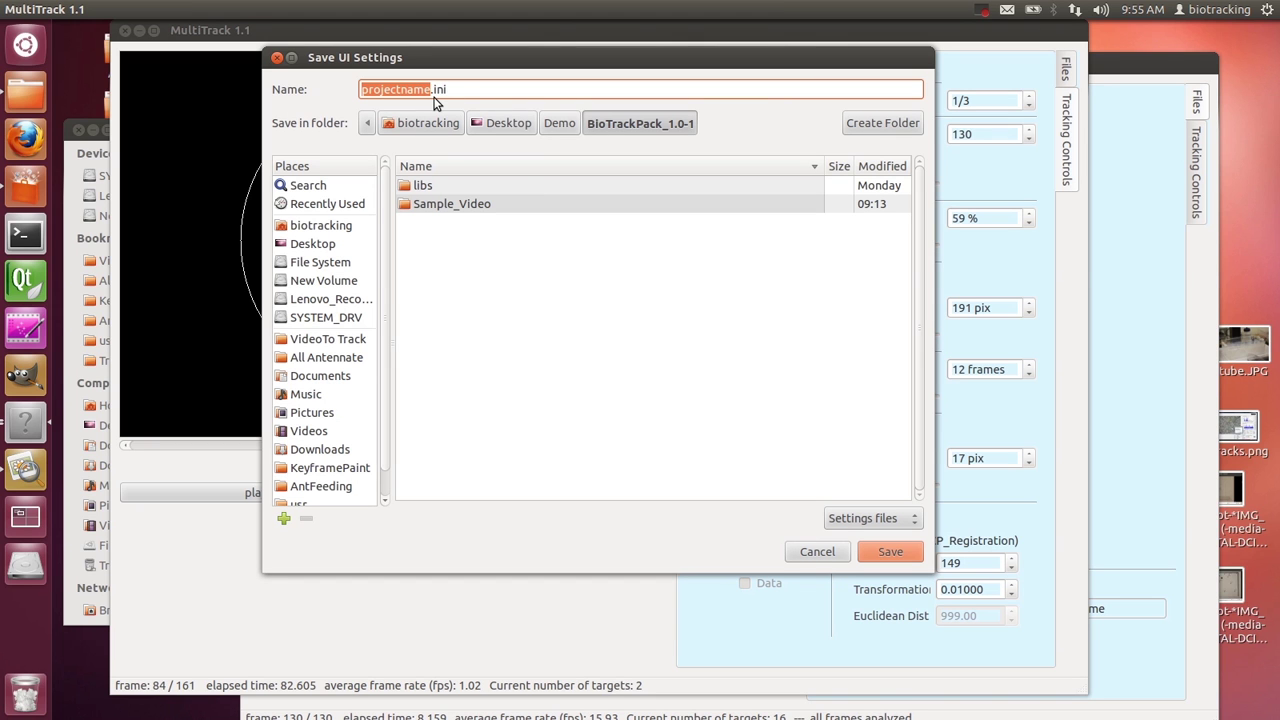
type("MyProjectName")
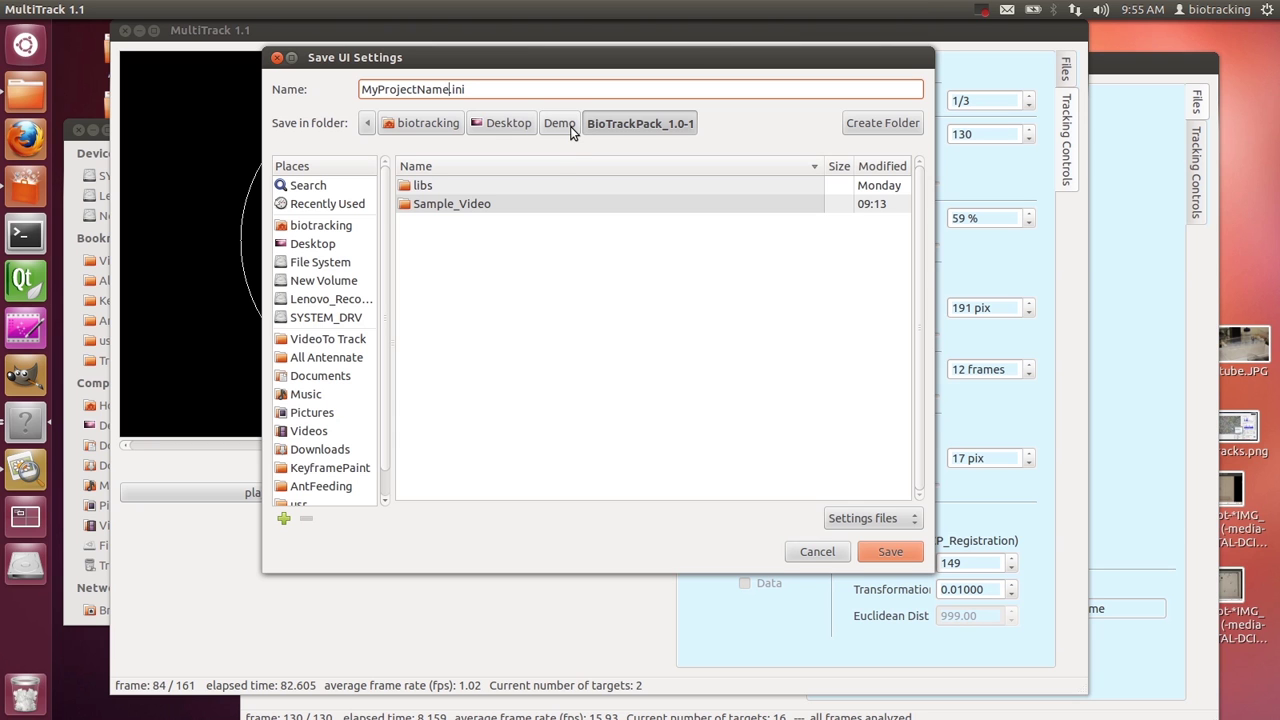
double_click(431, 203)
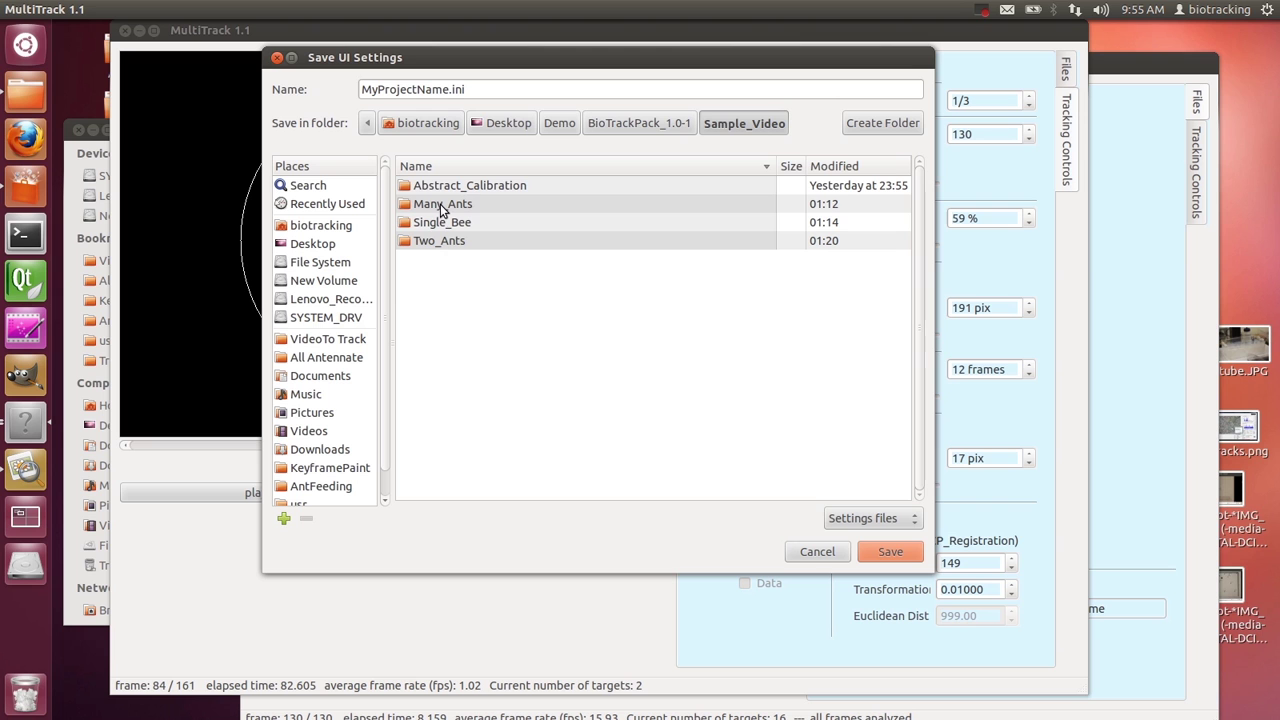
left_click(441, 206)
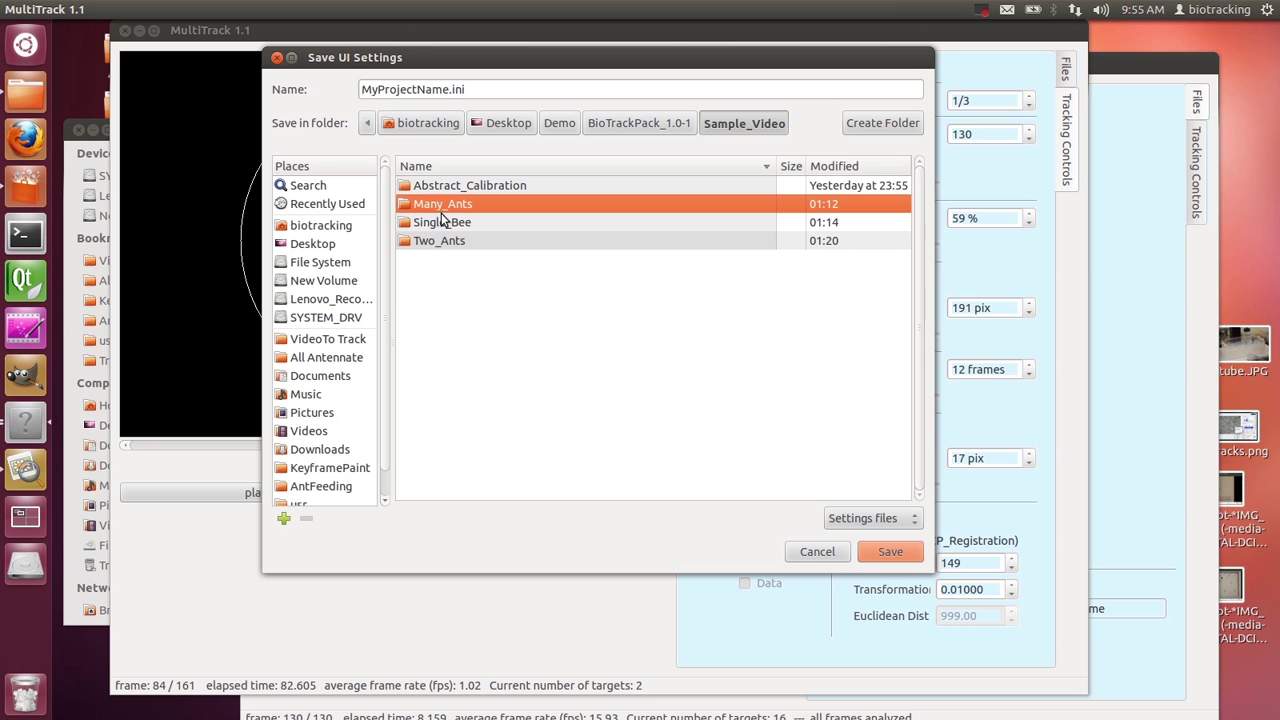
double_click(443, 208)
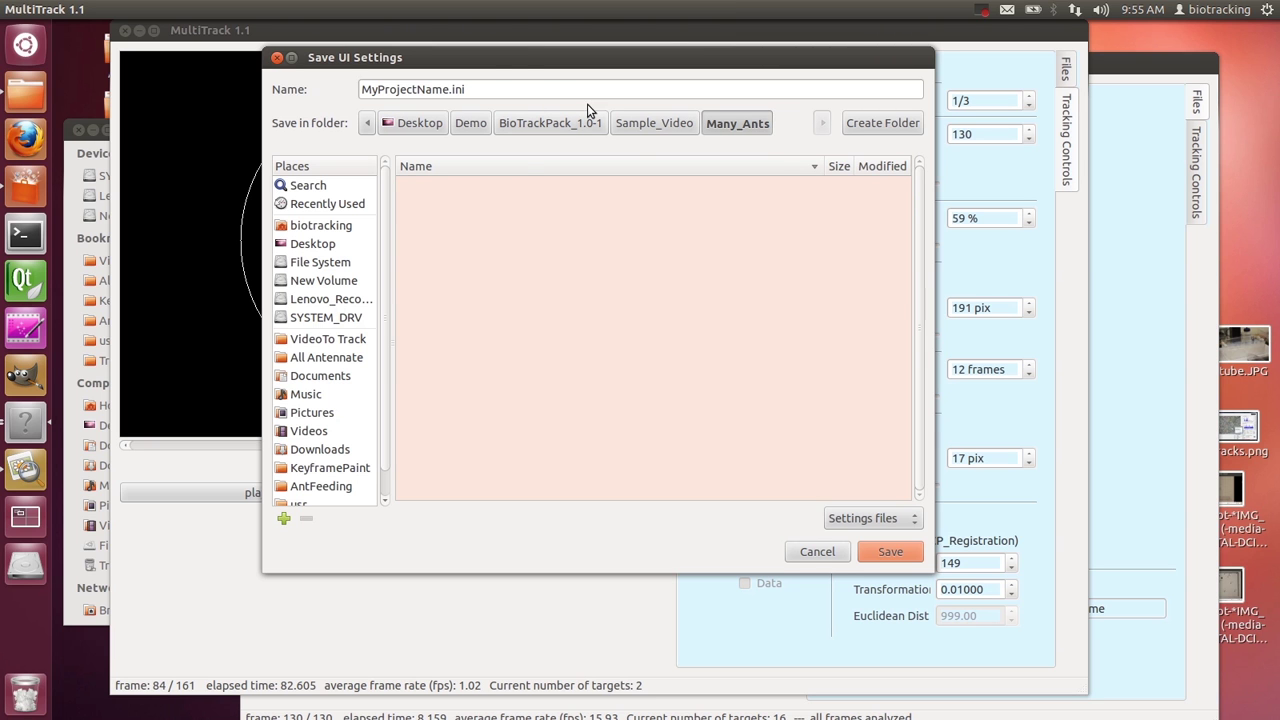
left_click(428, 92)
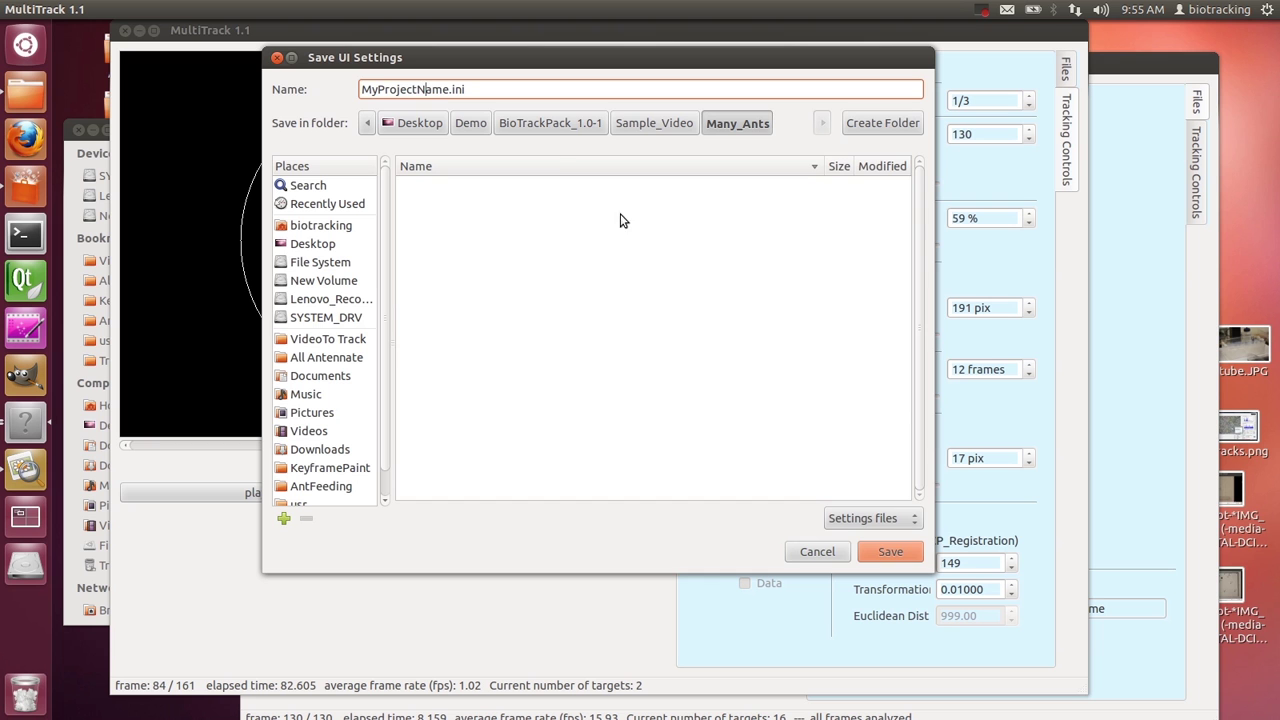
left_click(911, 550)
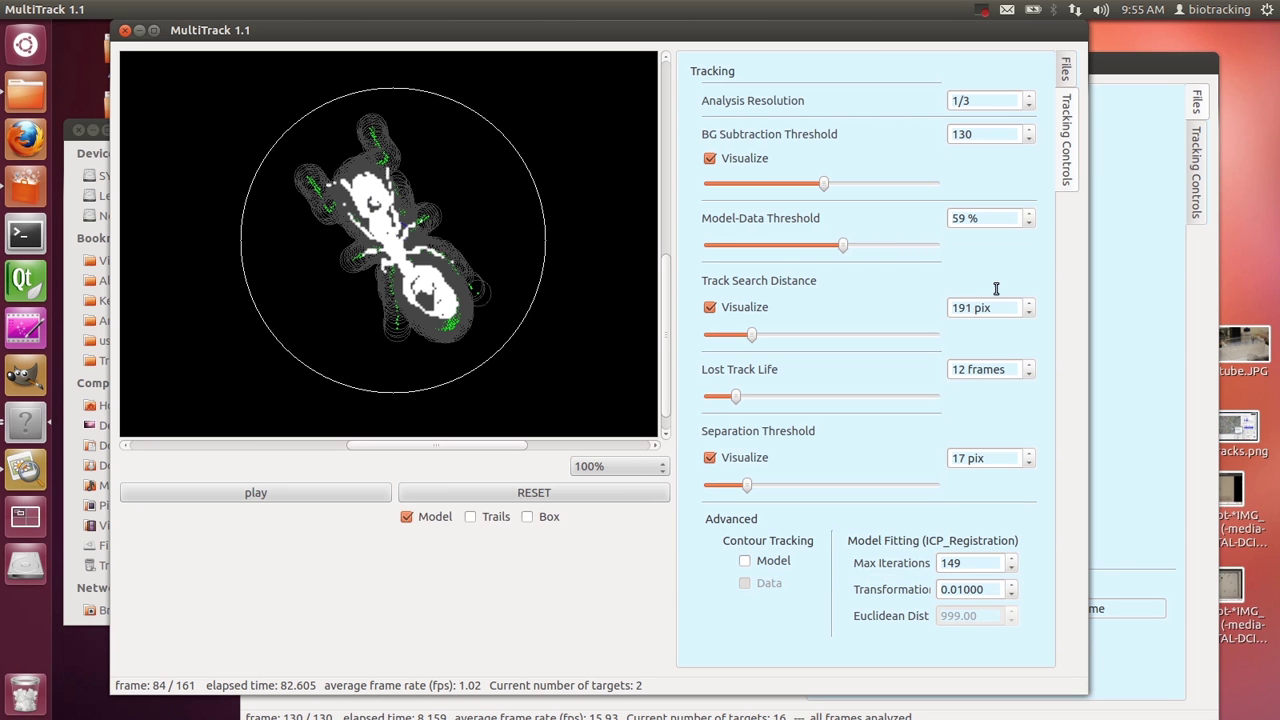
Set the analysis resolution to 1/8, the model-data threshold to 99 % and the BG subtraction threshold to 254
double_click(964, 100)
left_click_drag(826, 185, 768, 185)
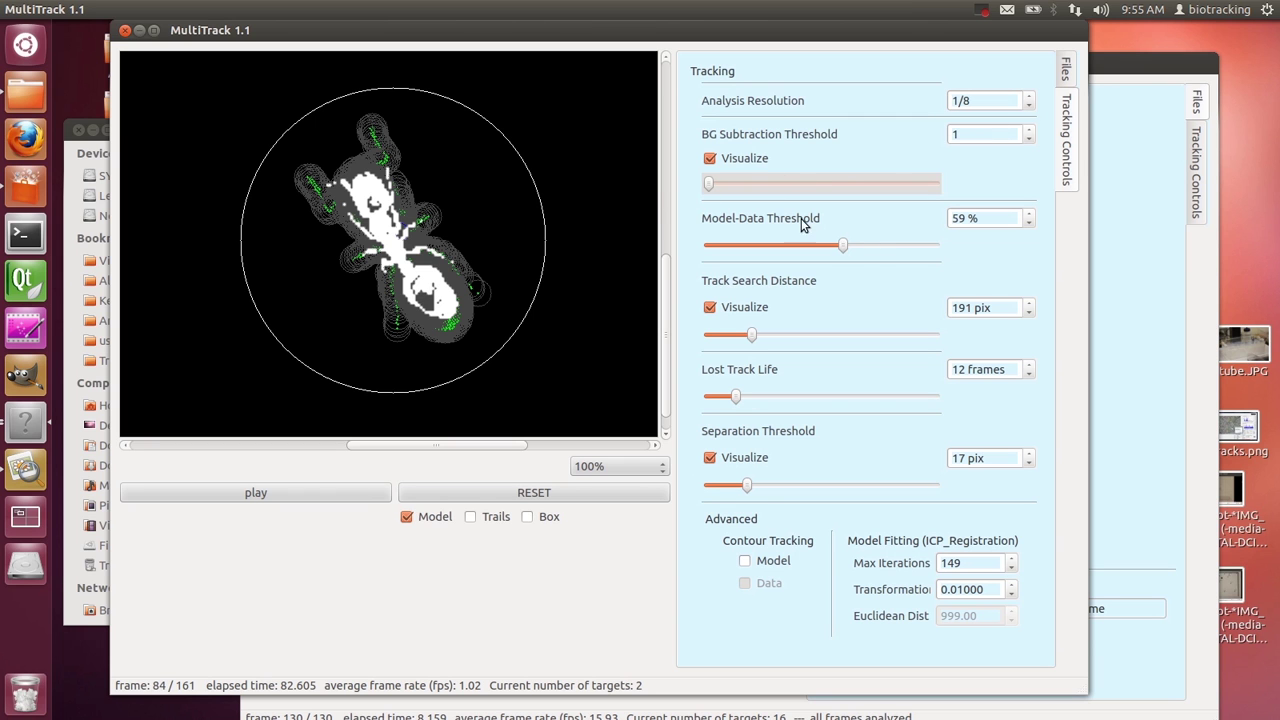
left_click_drag(857, 246, 959, 241)
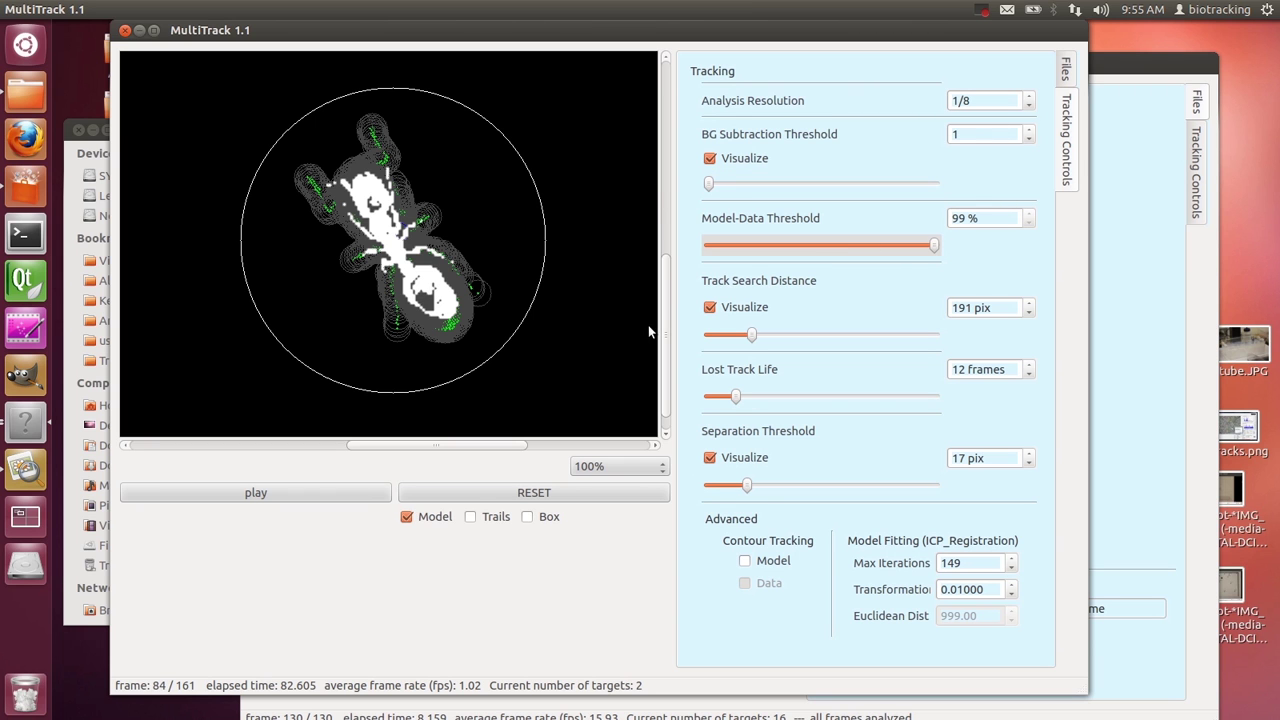
left_click_drag(709, 185, 1128, 190)
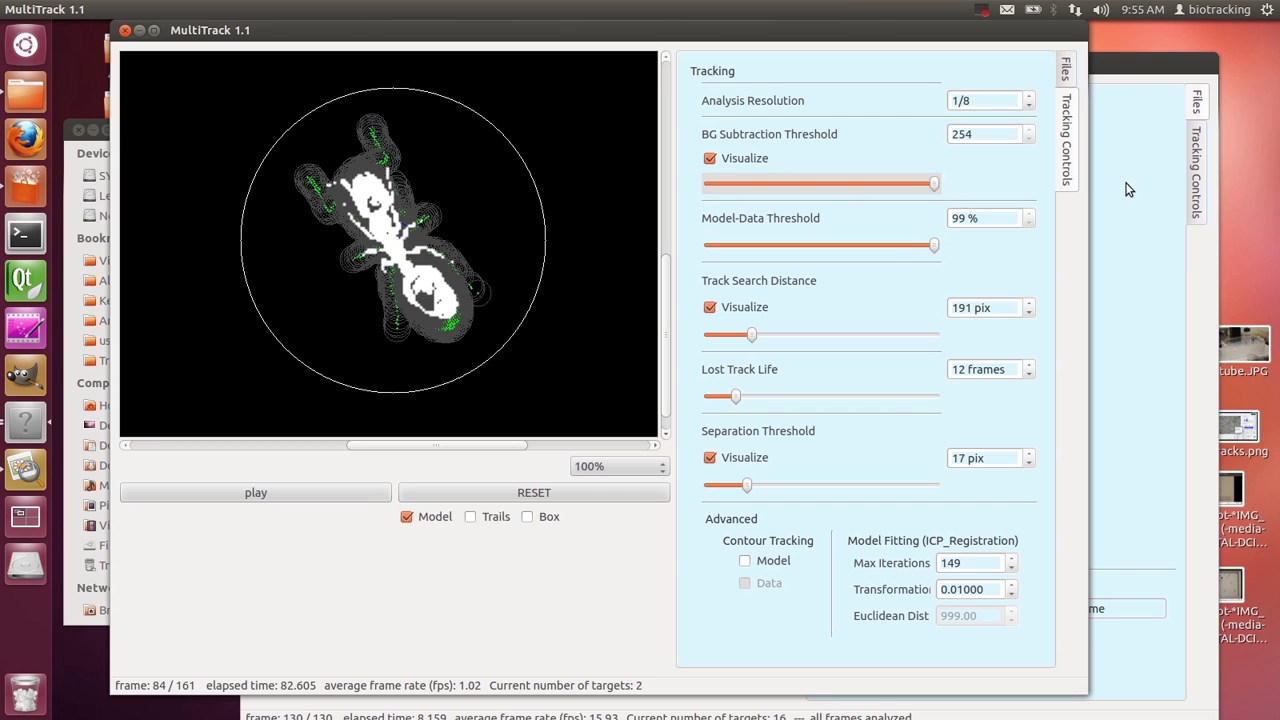
Reset and rerun the tracking with the changed settings, fitting the video view to the window
left_click(508, 493)
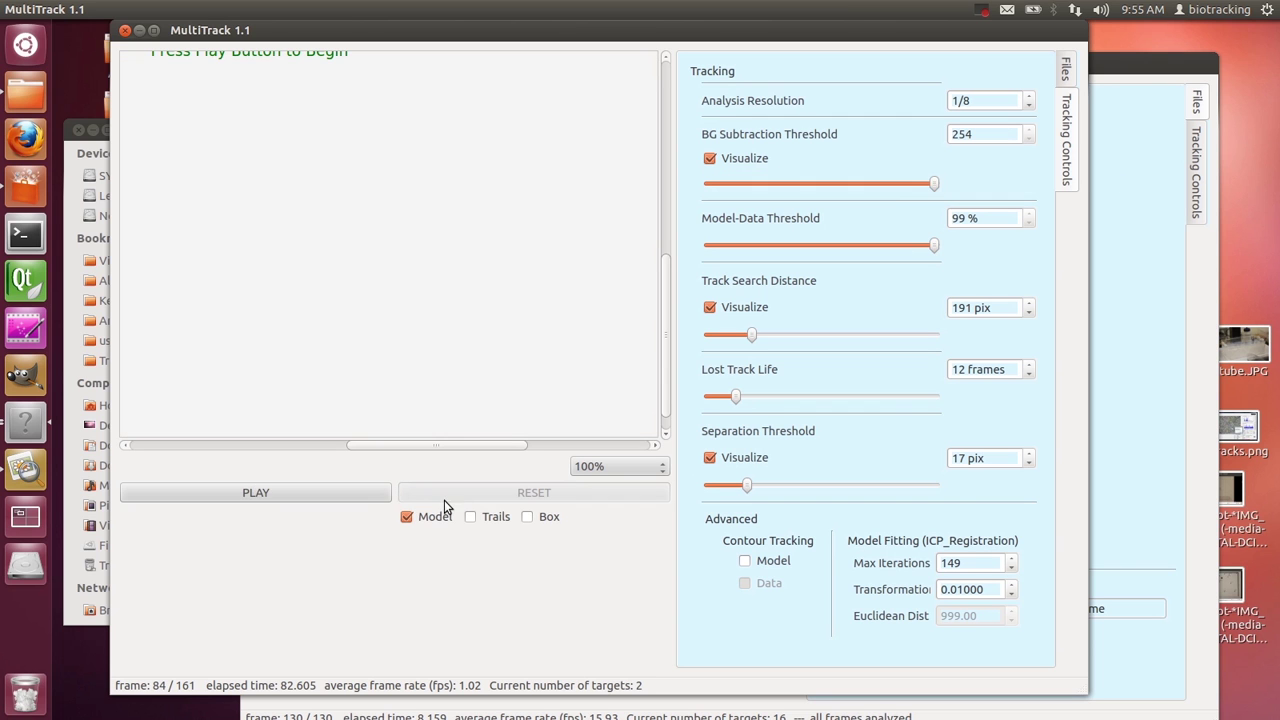
left_click(372, 500)
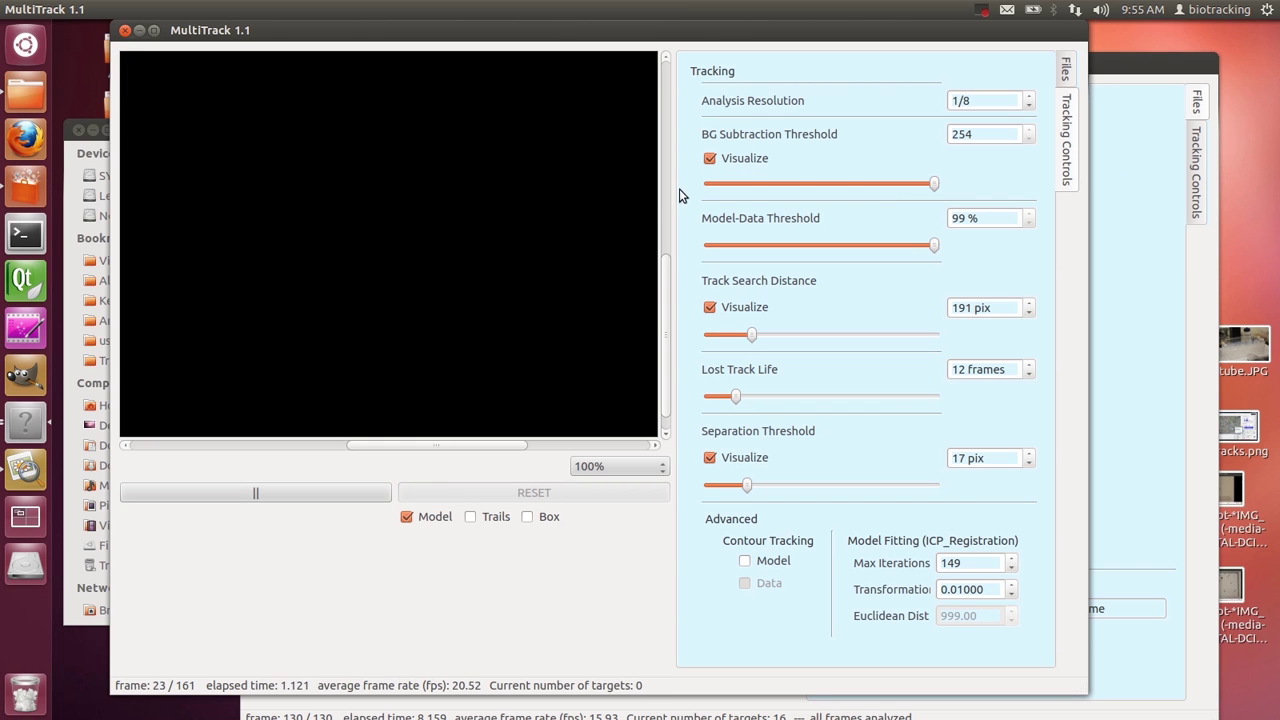
left_click(629, 467)
left_click(627, 448)
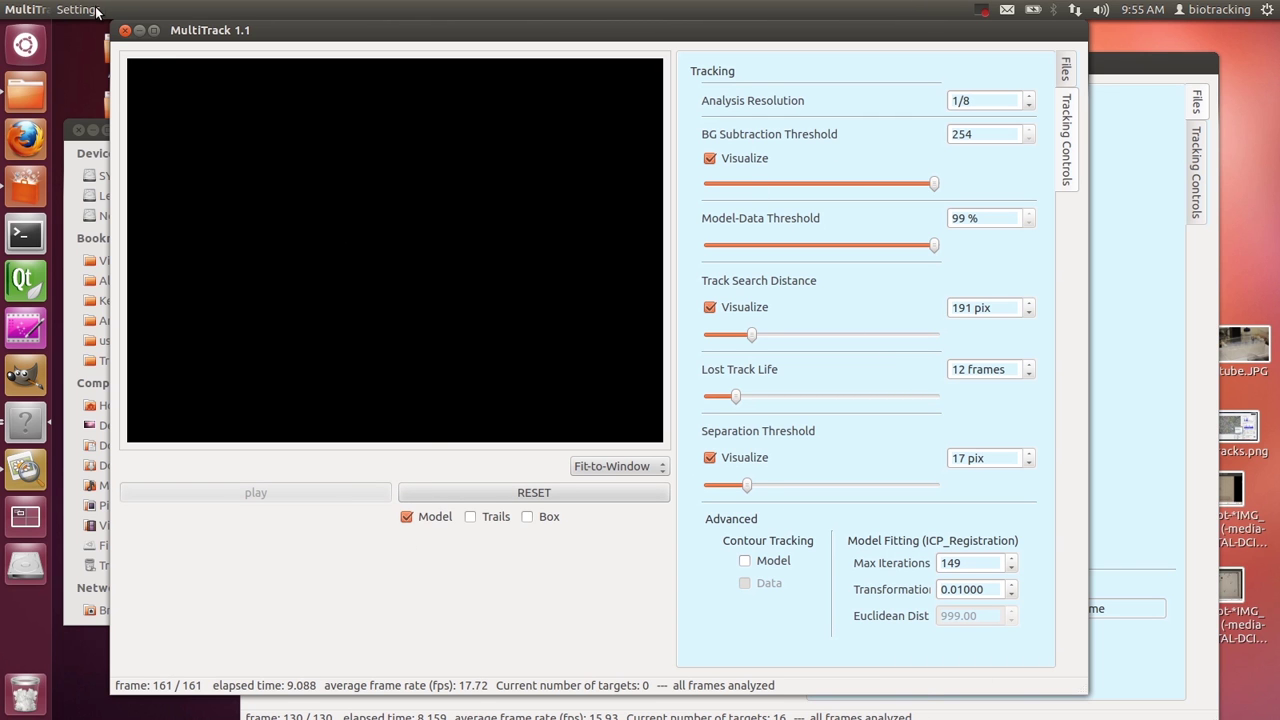
Load the saved settings file MyProjectName.ini from Desktop/Demo/BioTrackPack_1.0-1/Sample_Video/Many_Ants
left_click(96, 10)
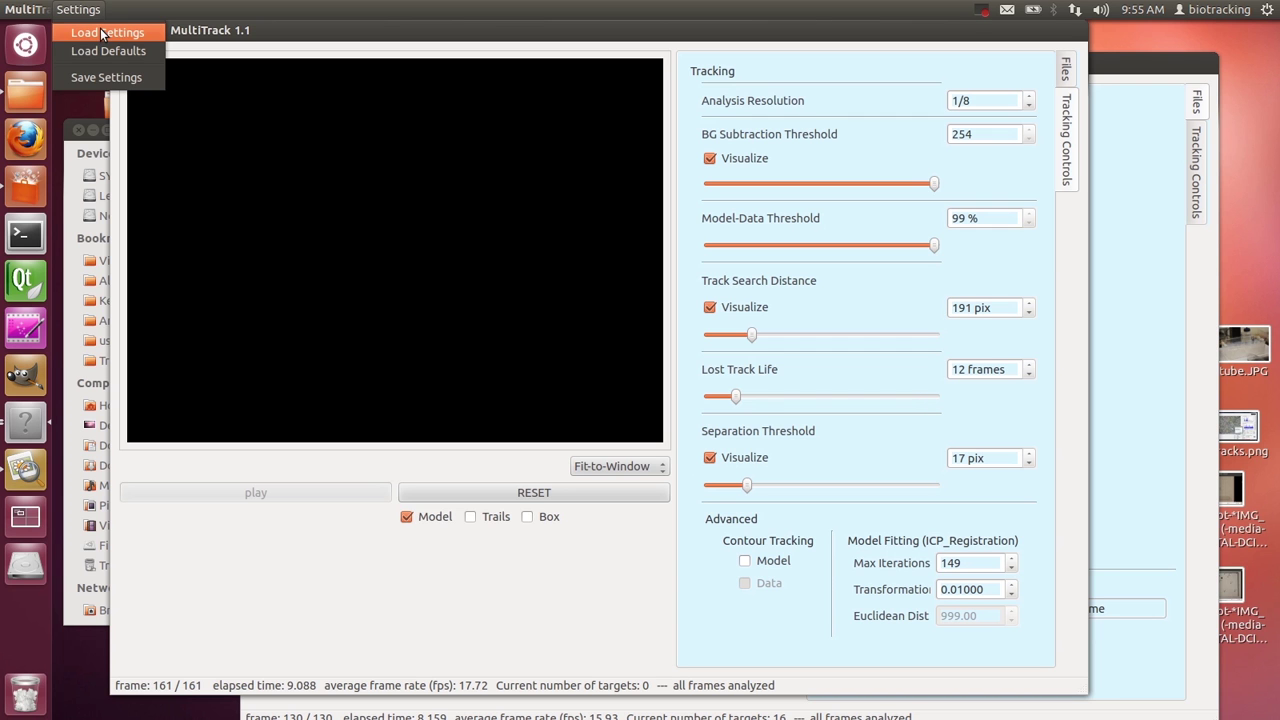
left_click(103, 33)
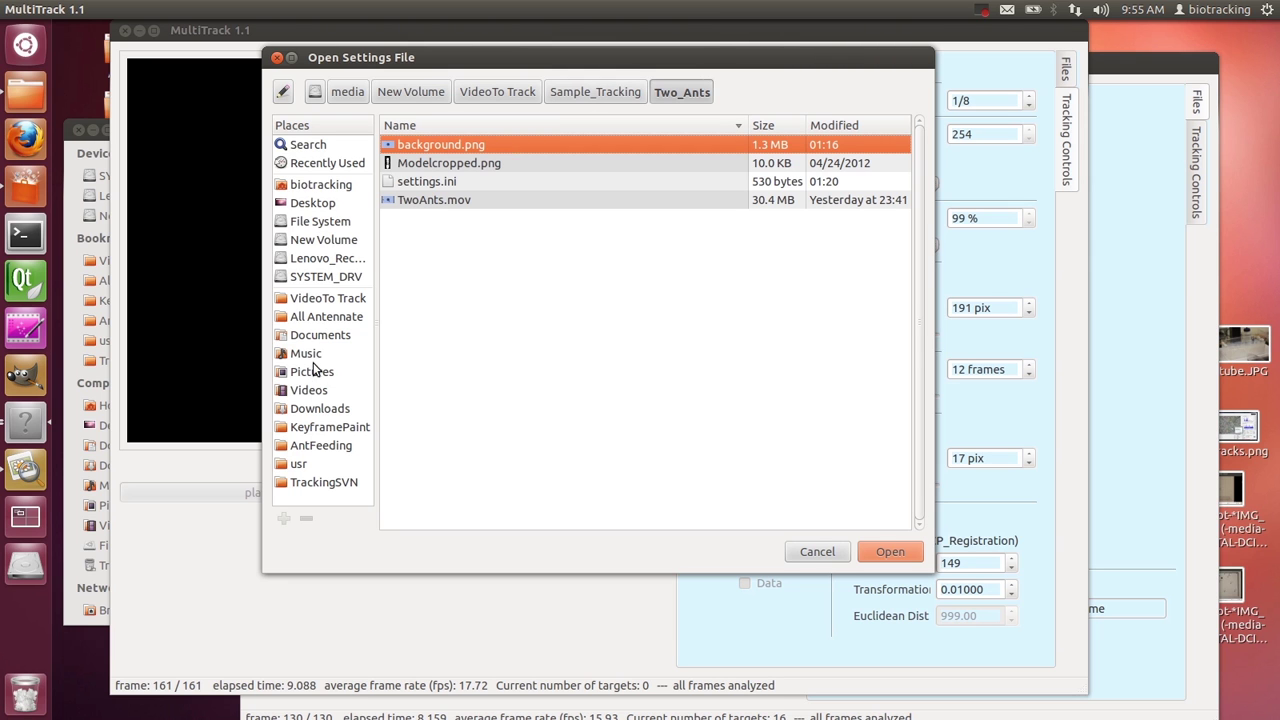
left_click(314, 203)
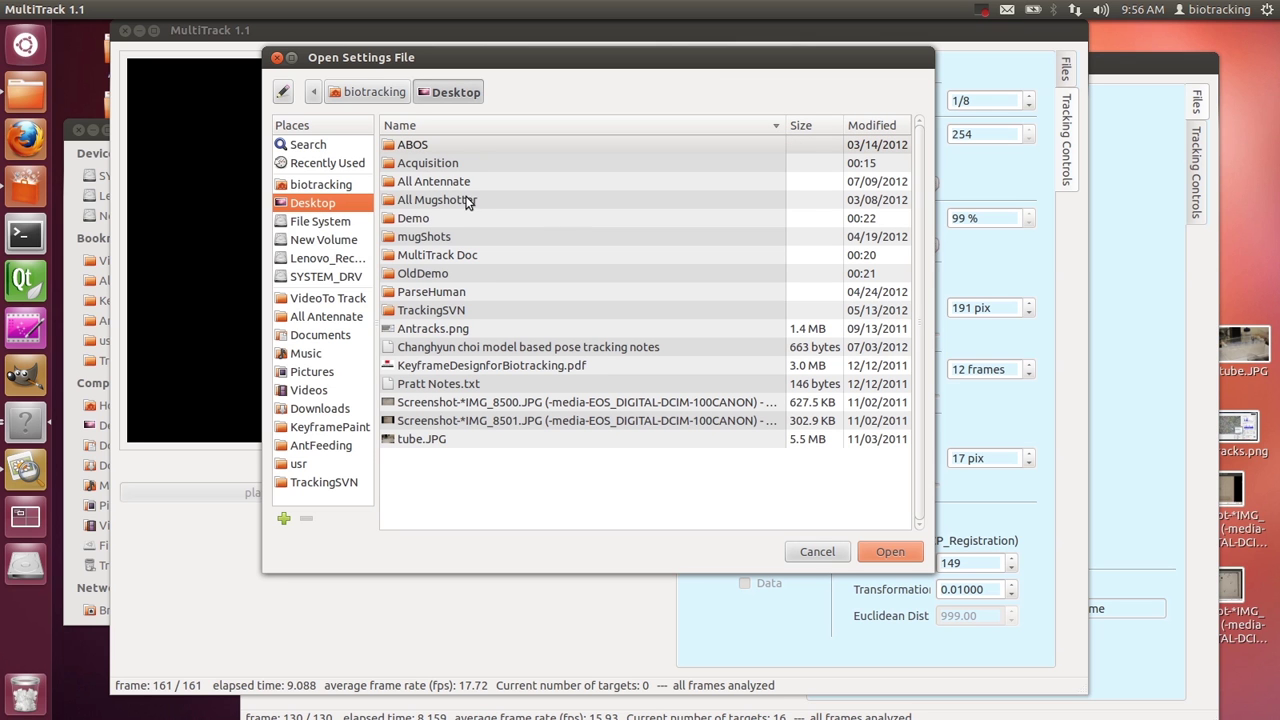
double_click(436, 217)
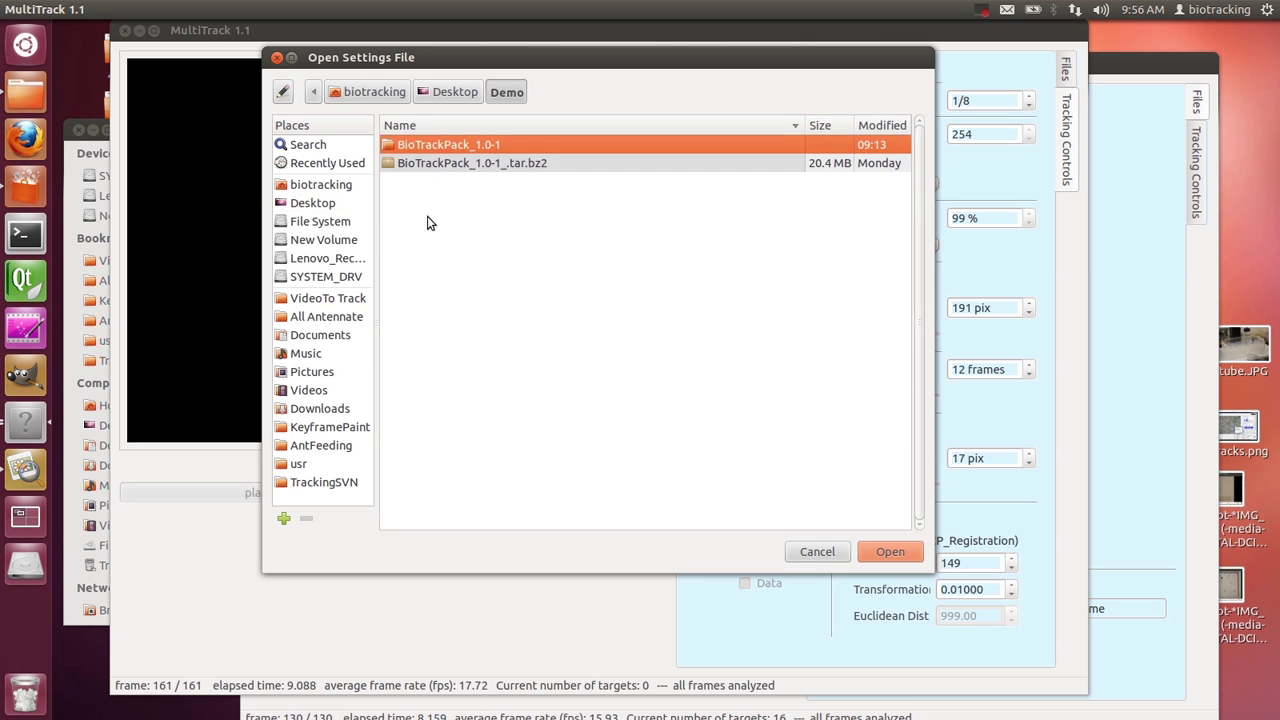
double_click(426, 148)
double_click(424, 164)
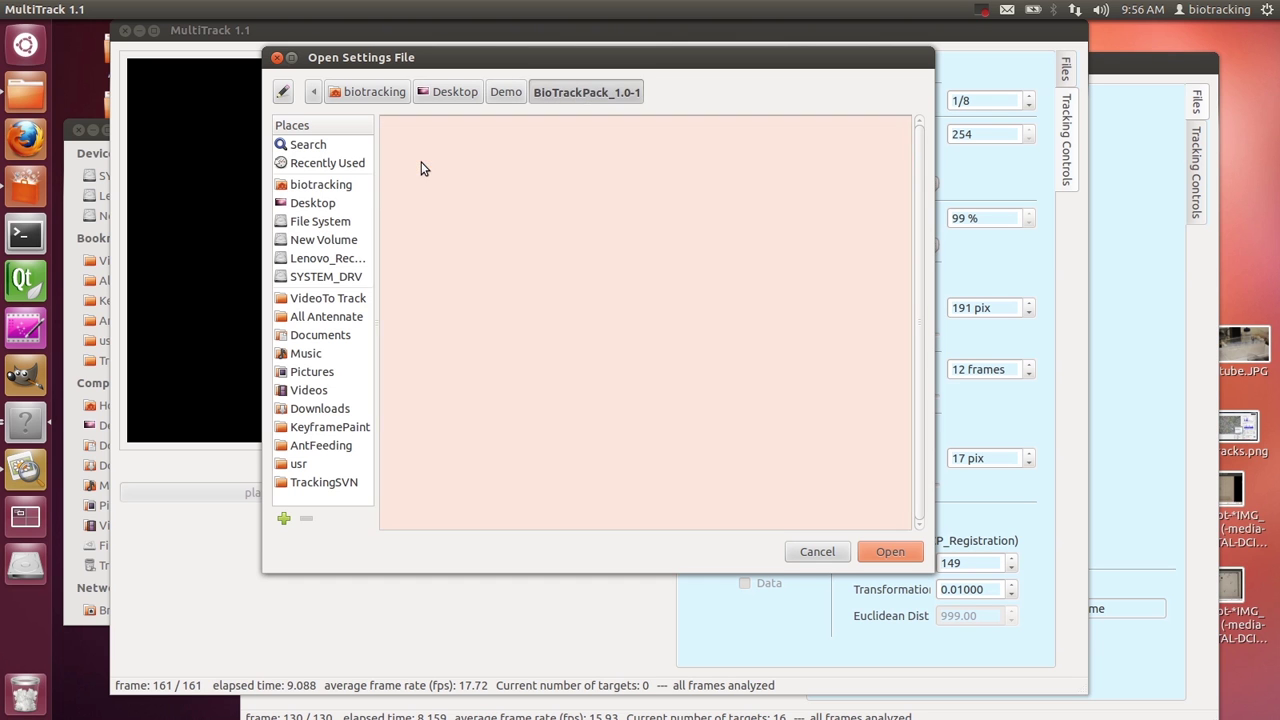
double_click(444, 162)
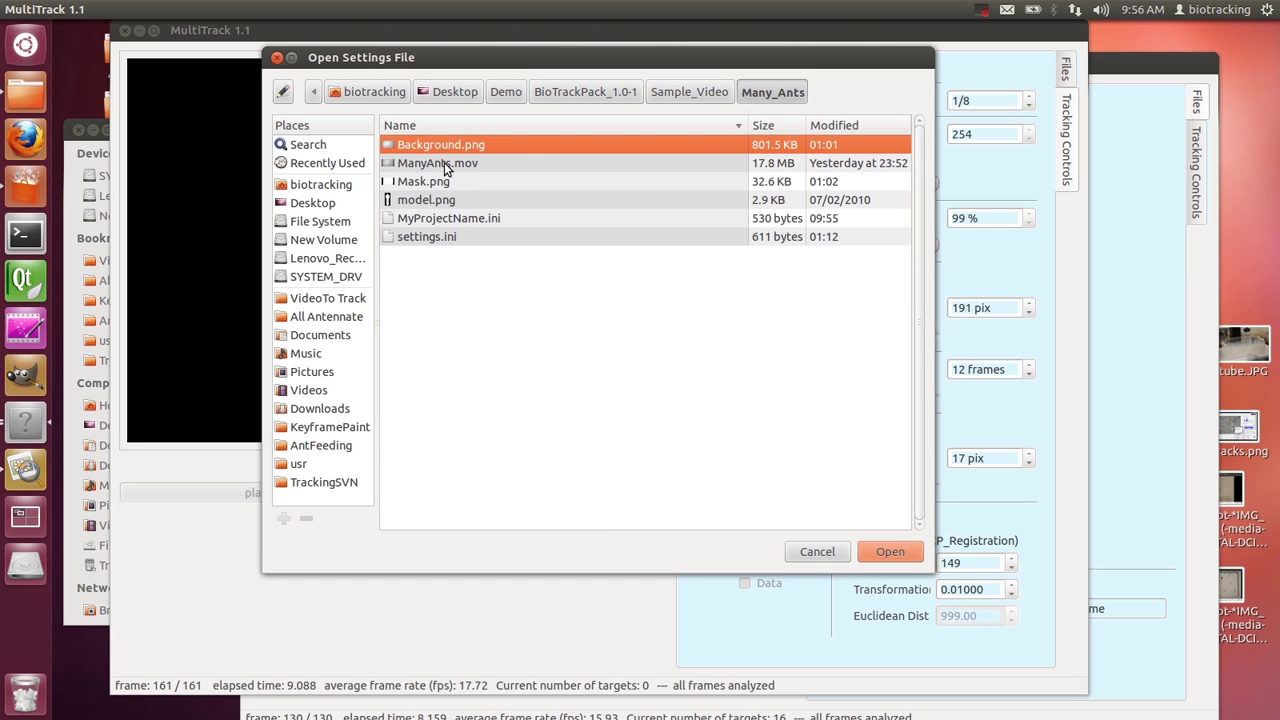
left_click(709, 92)
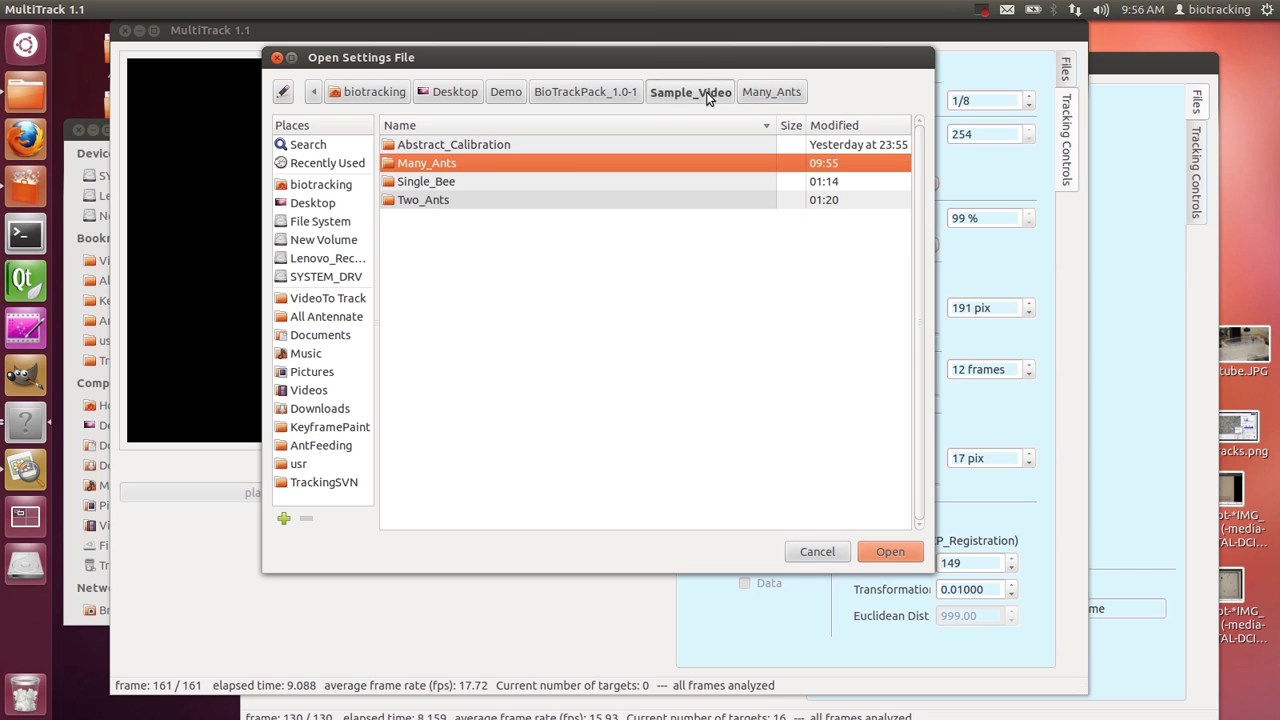
double_click(434, 163)
left_click(462, 218)
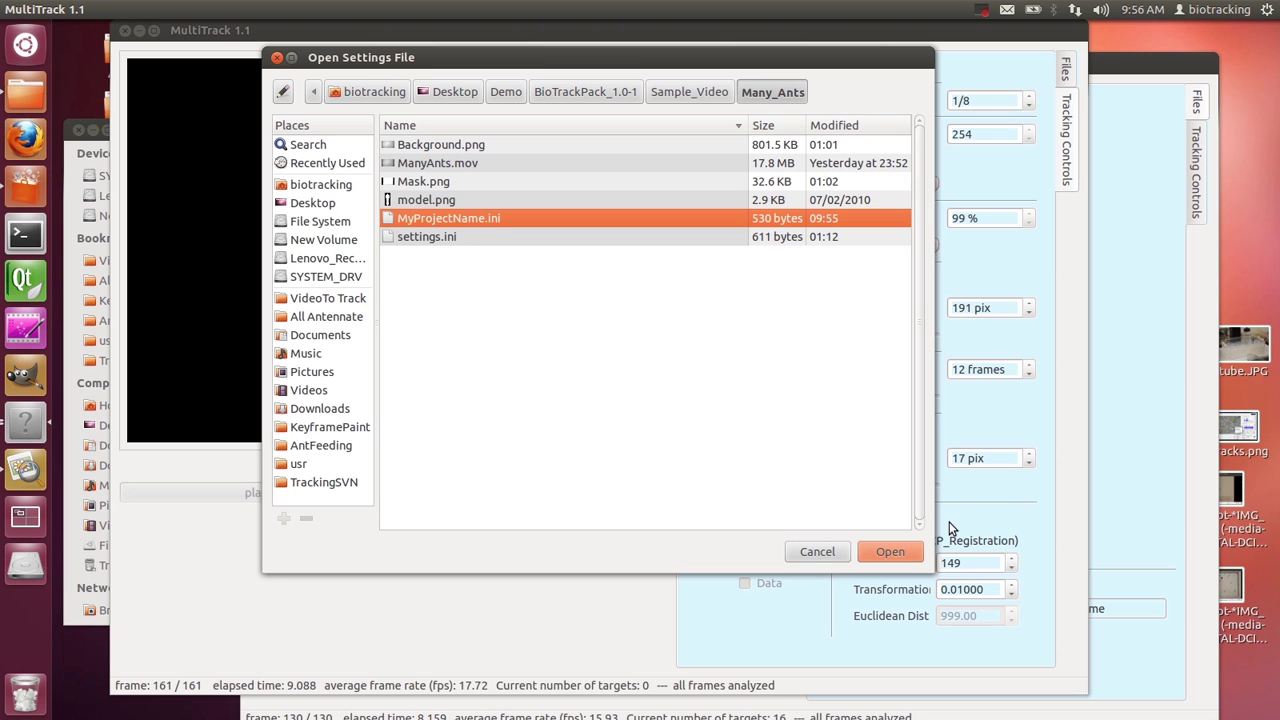
left_click(890, 551)
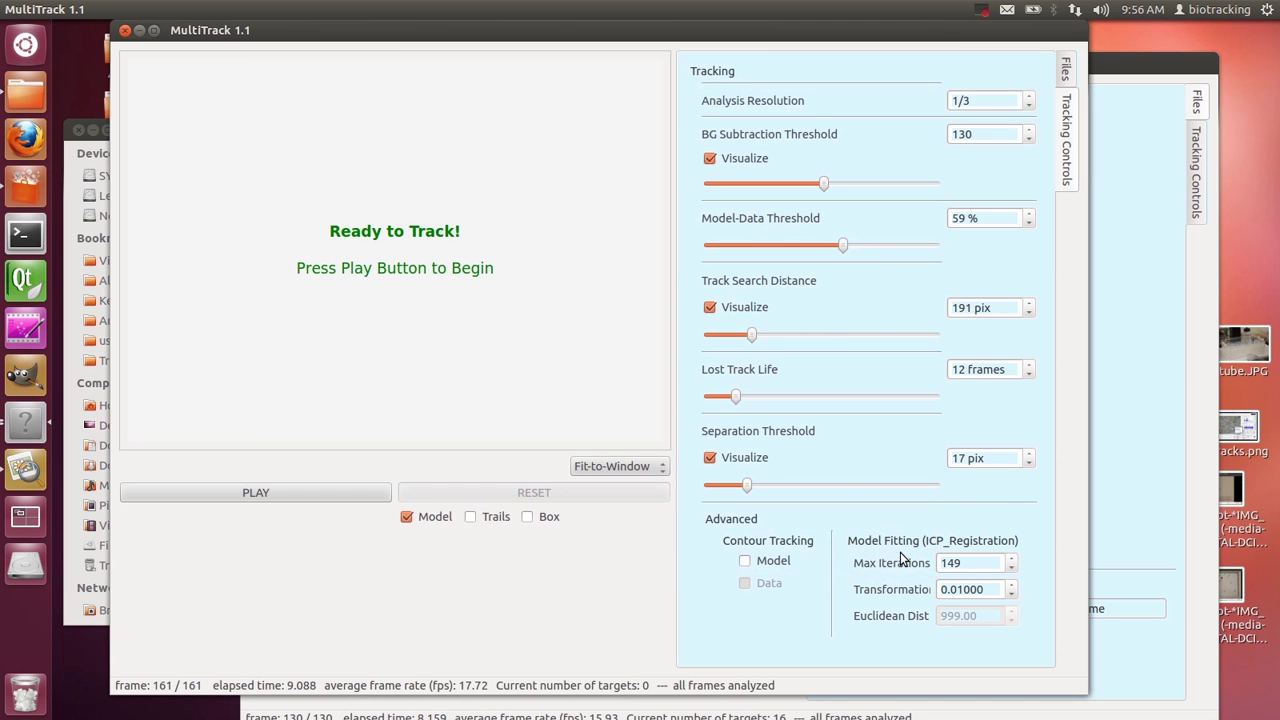
Run the tracking with the loaded settings, turn off the BG subtraction visualization, and pause the tracking
left_click(273, 492)
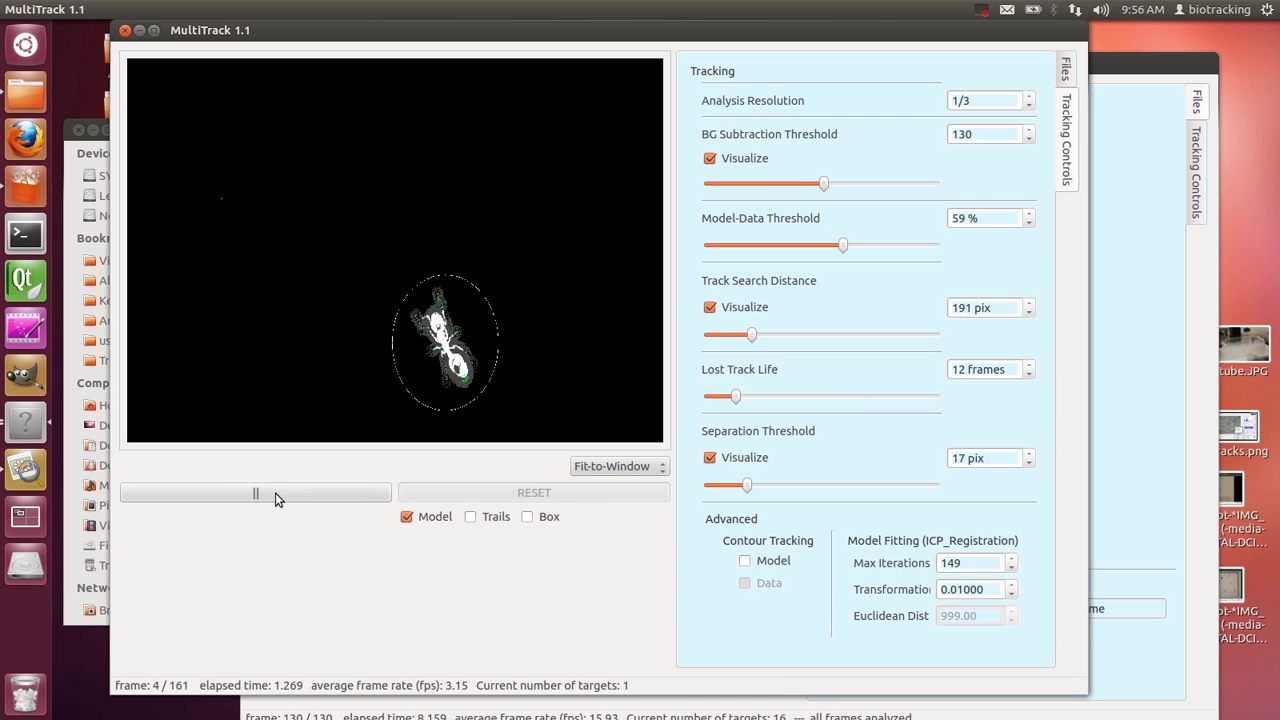
left_click(751, 160)
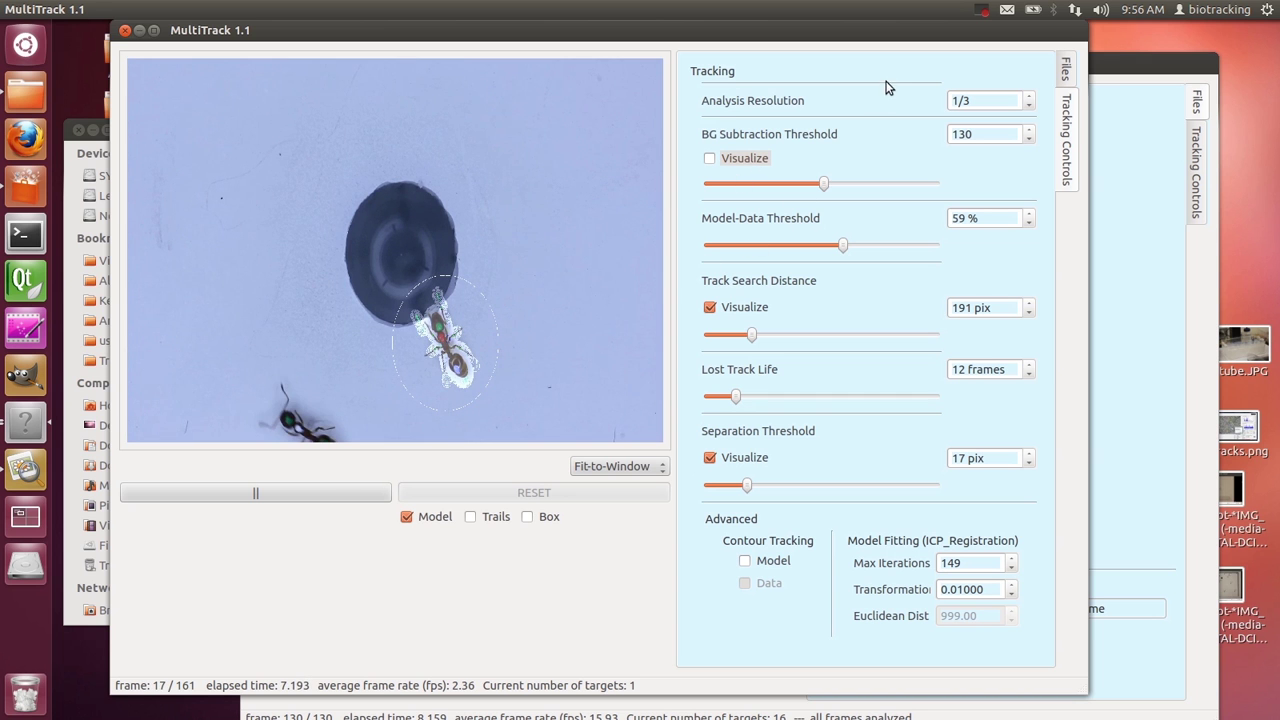
left_click(78, 9)
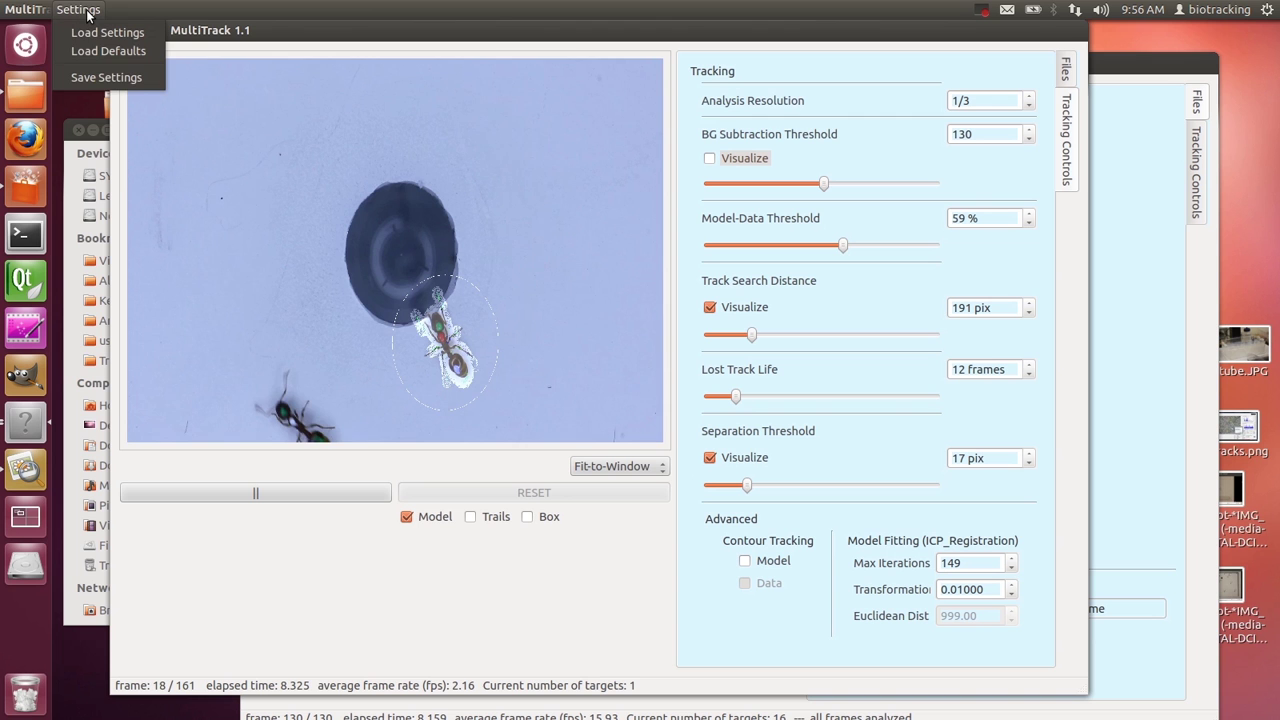
left_click(388, 35)
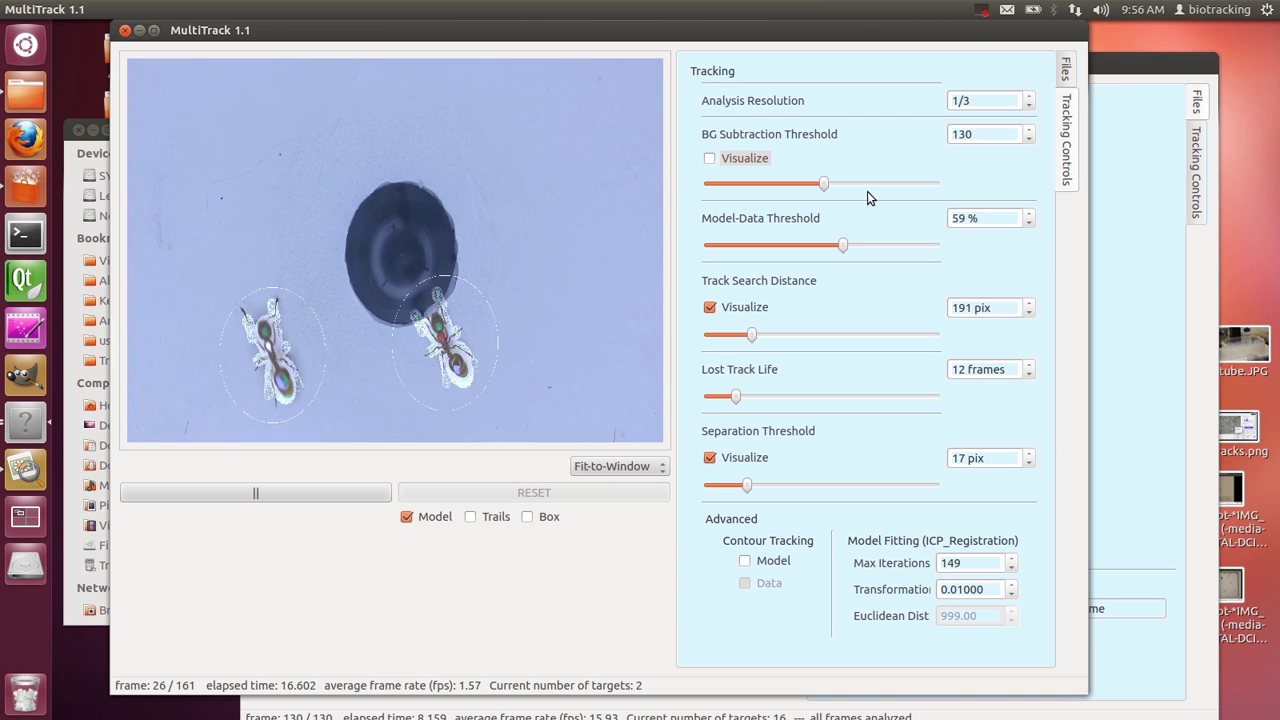
left_click(296, 493)
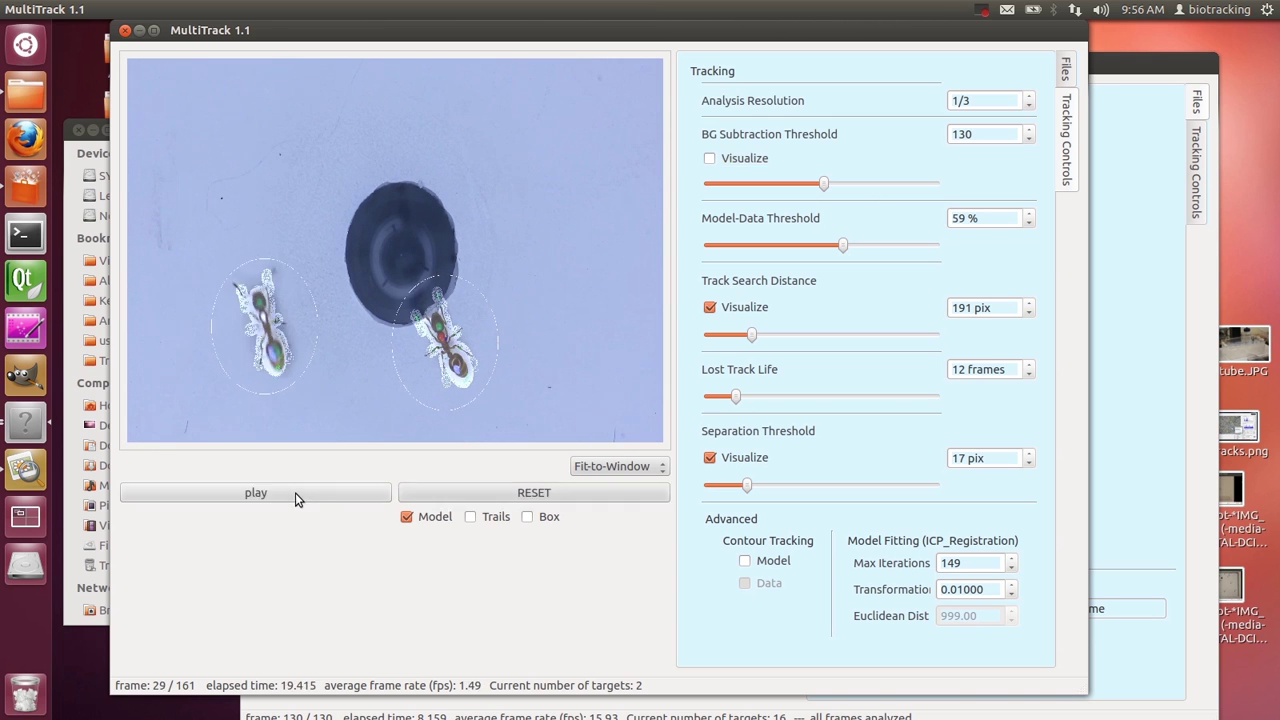
Move the MultiTrack window aside and bring the Two_Ants folder window to the front
left_click_drag(335, 28, 513, 246)
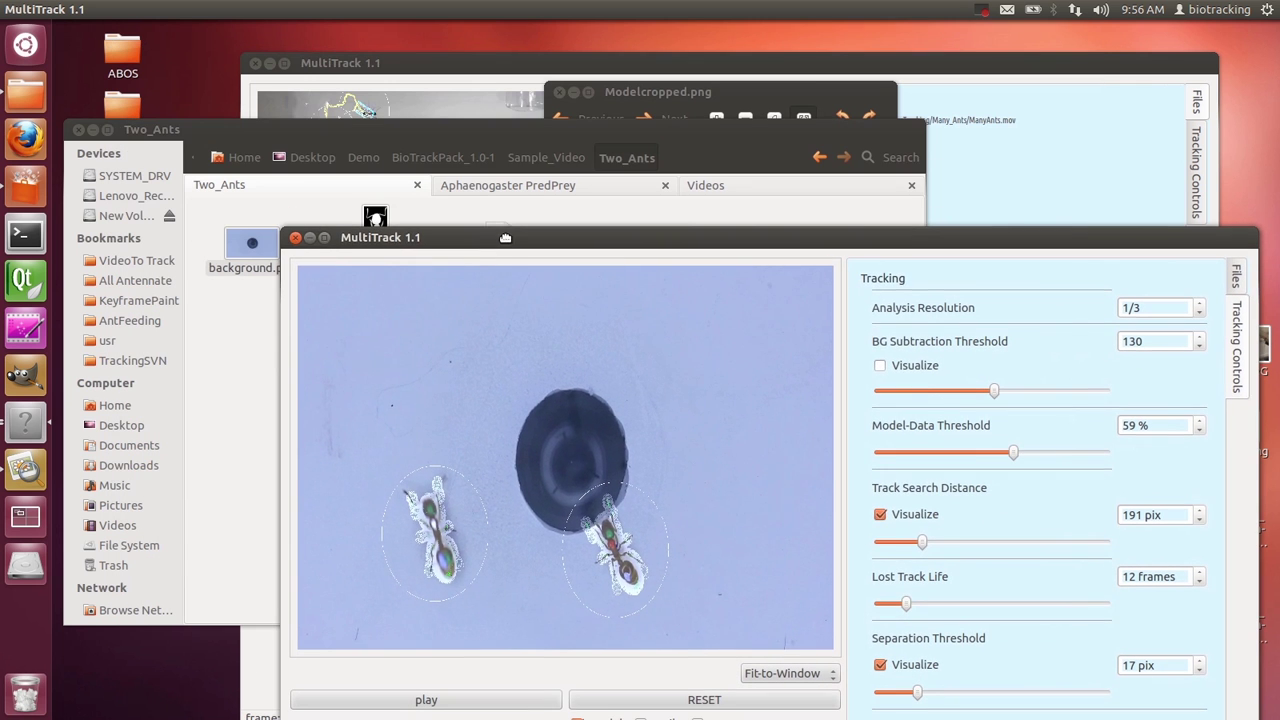
left_click(280, 325)
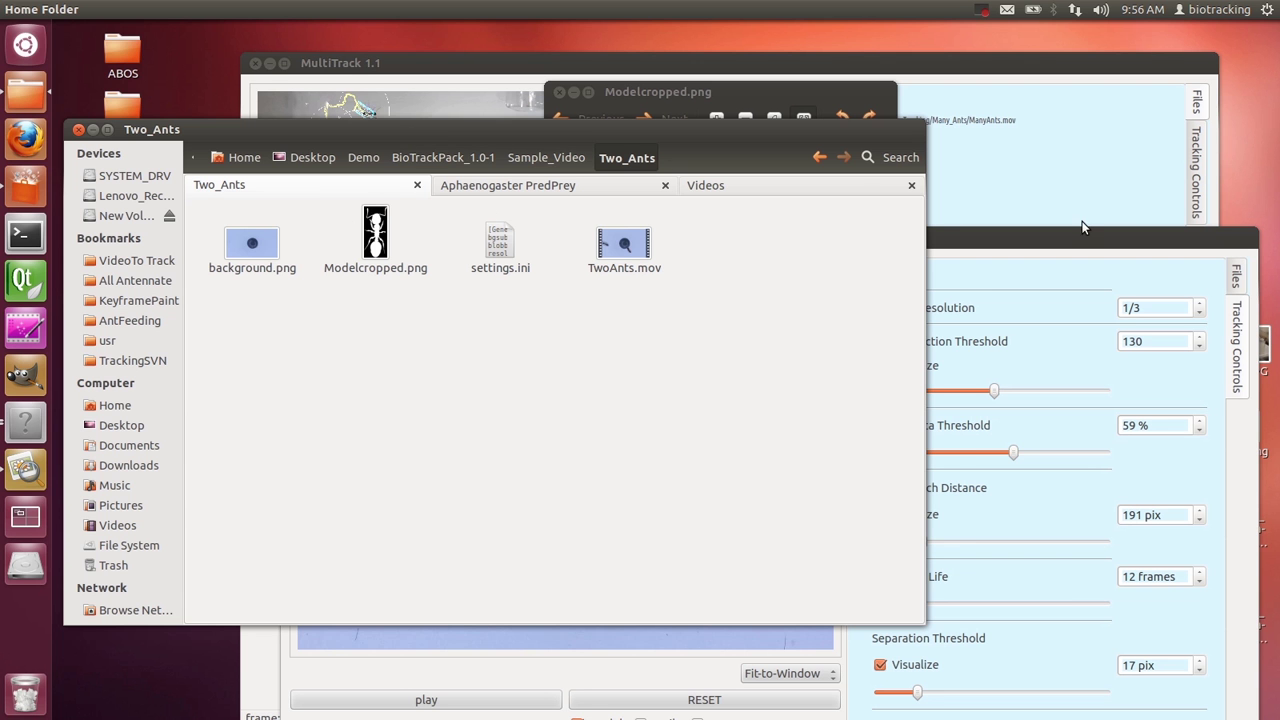
Move the Two_Ants tracking window back into view and load the default tracking settings
left_click_drag(1070, 232, 966, 44)
left_click(78, 9)
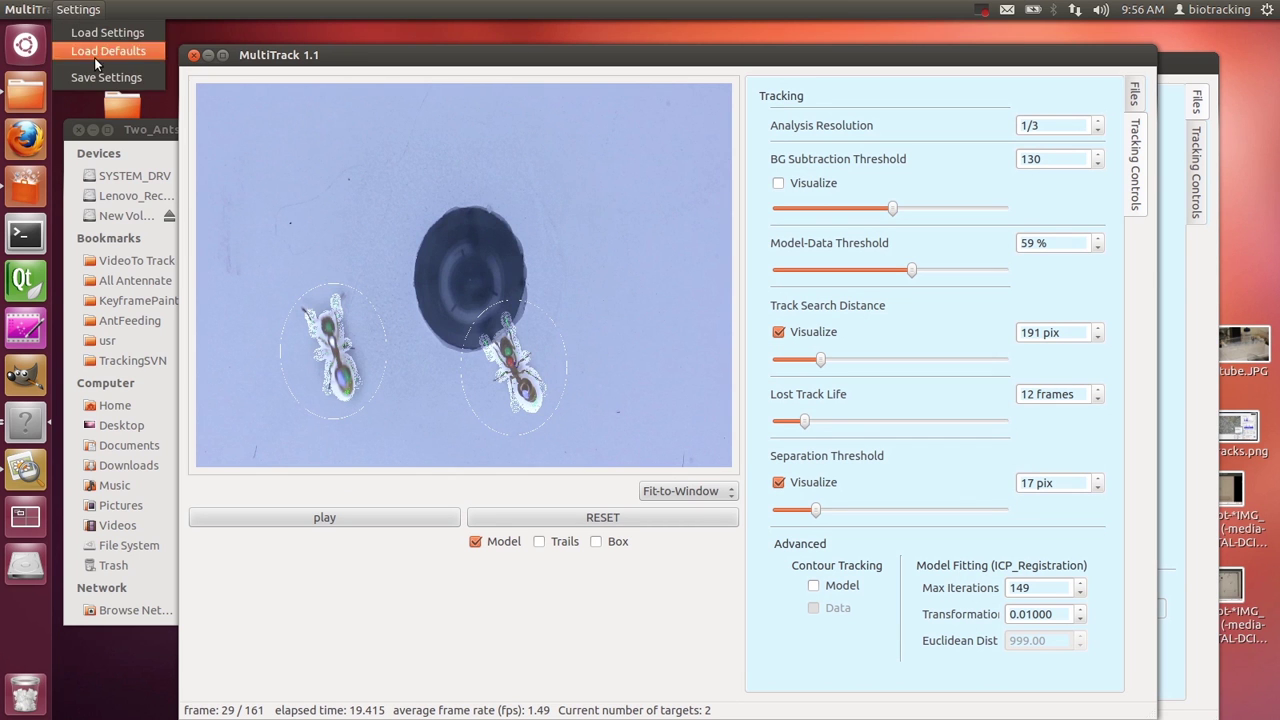
left_click(105, 53)
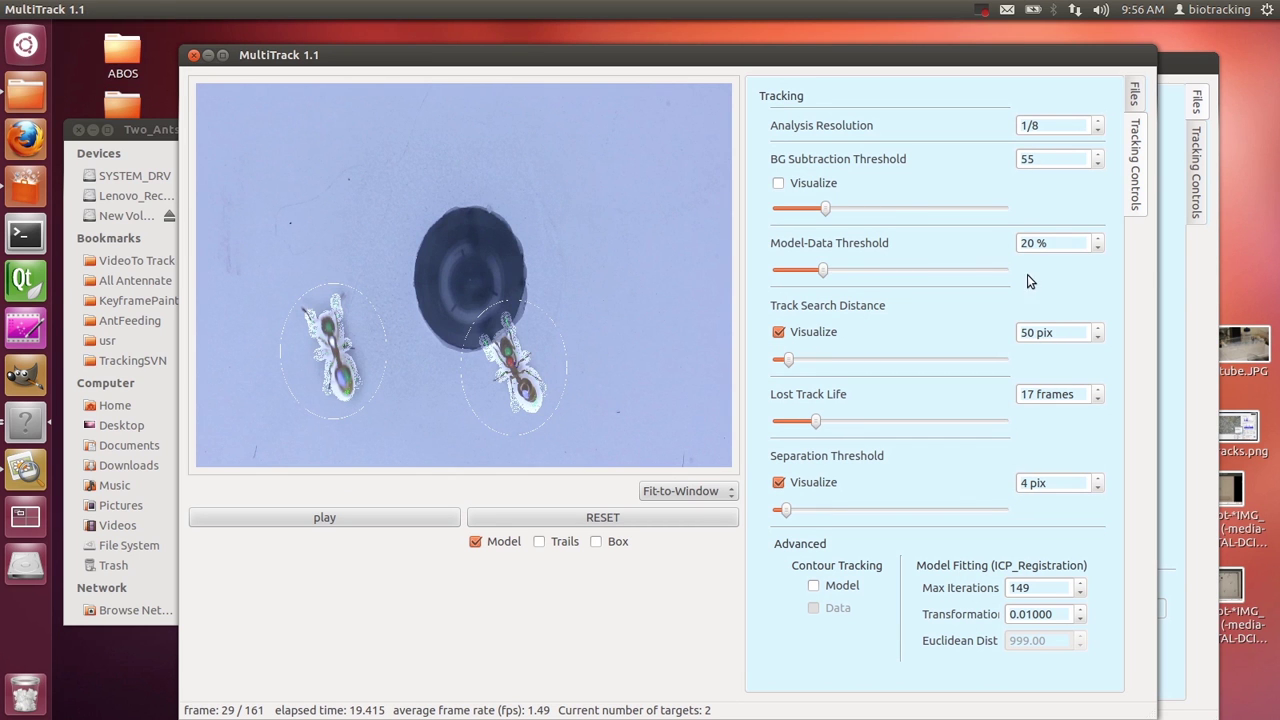
Resume the Two_Ants tracking with the default settings and pause it after several frames
left_click(391, 522)
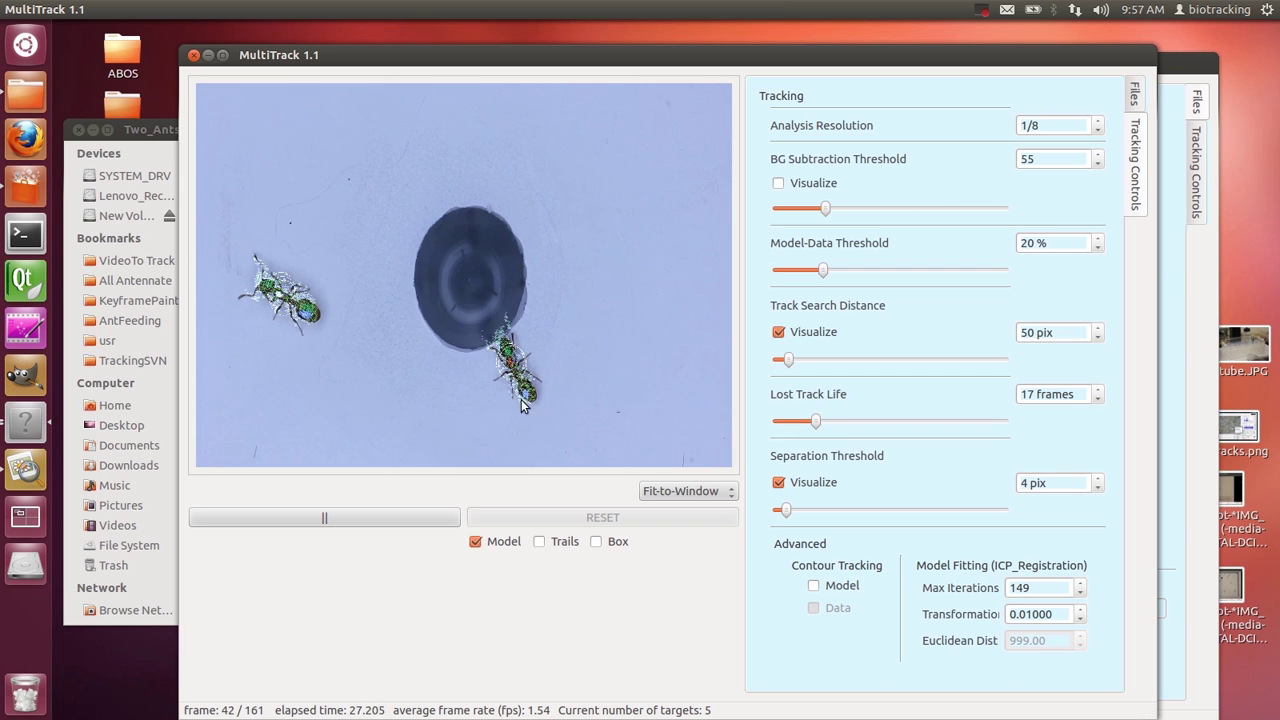
left_click(425, 517)
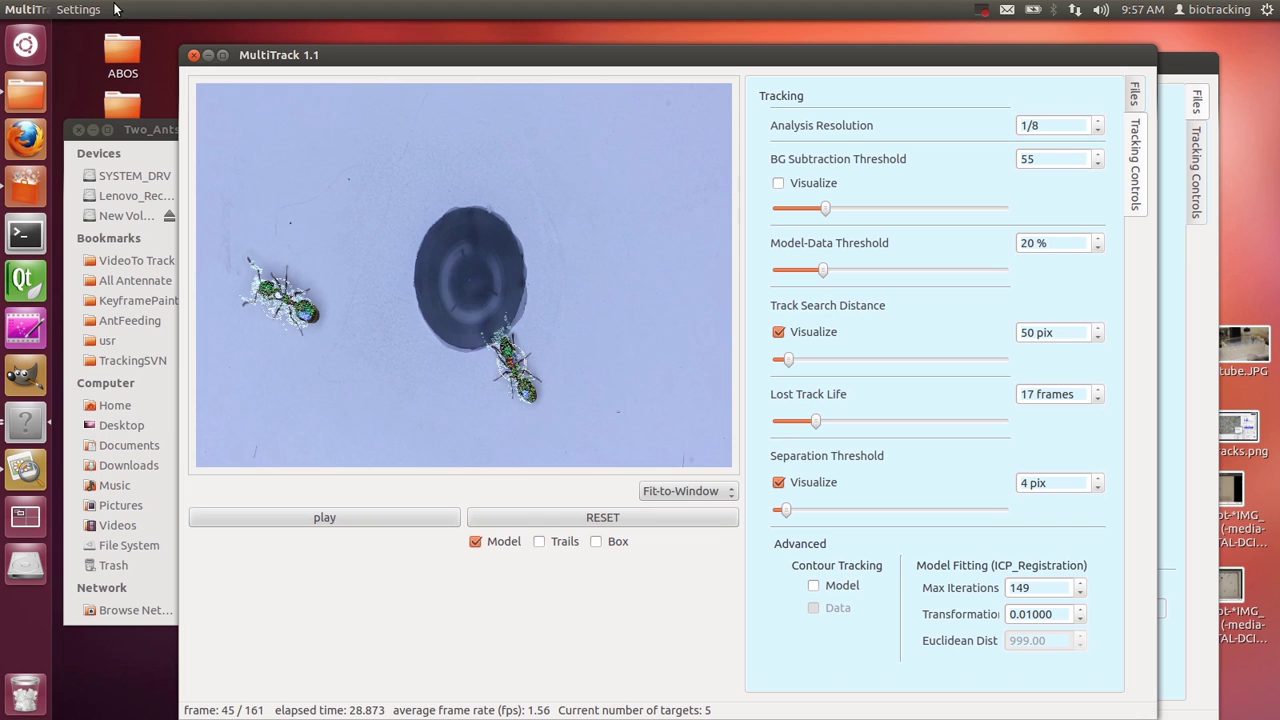
left_click(78, 9)
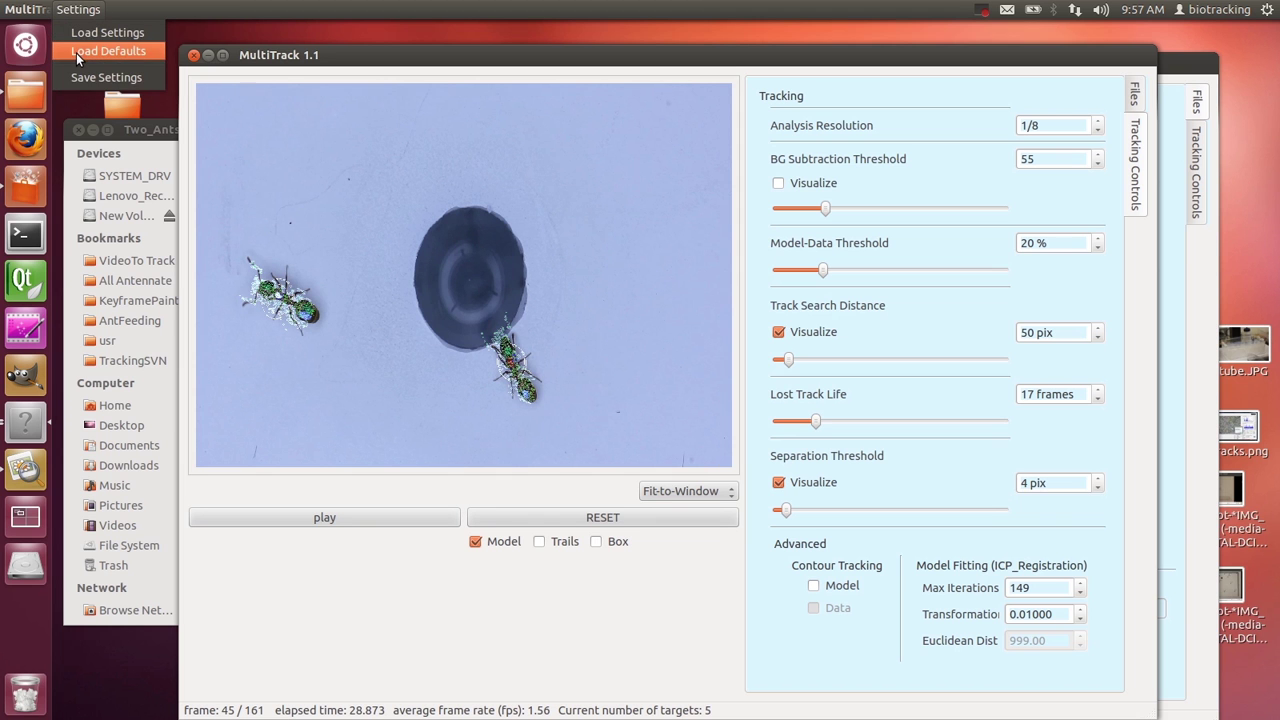
left_click(555, 652)
Shift the tracking window so all controls are accessible, and restart the Two_Ants tracking from the beginning
left_click_drag(695, 57, 617, 32)
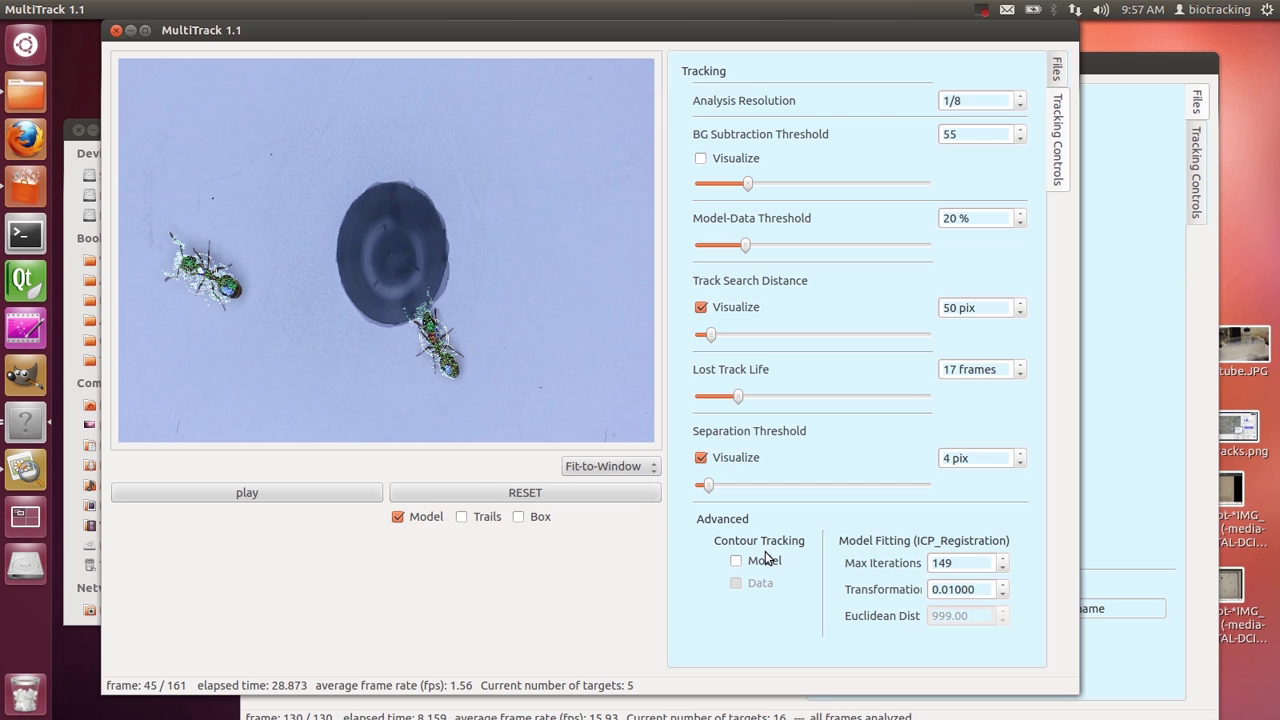
left_click(471, 489)
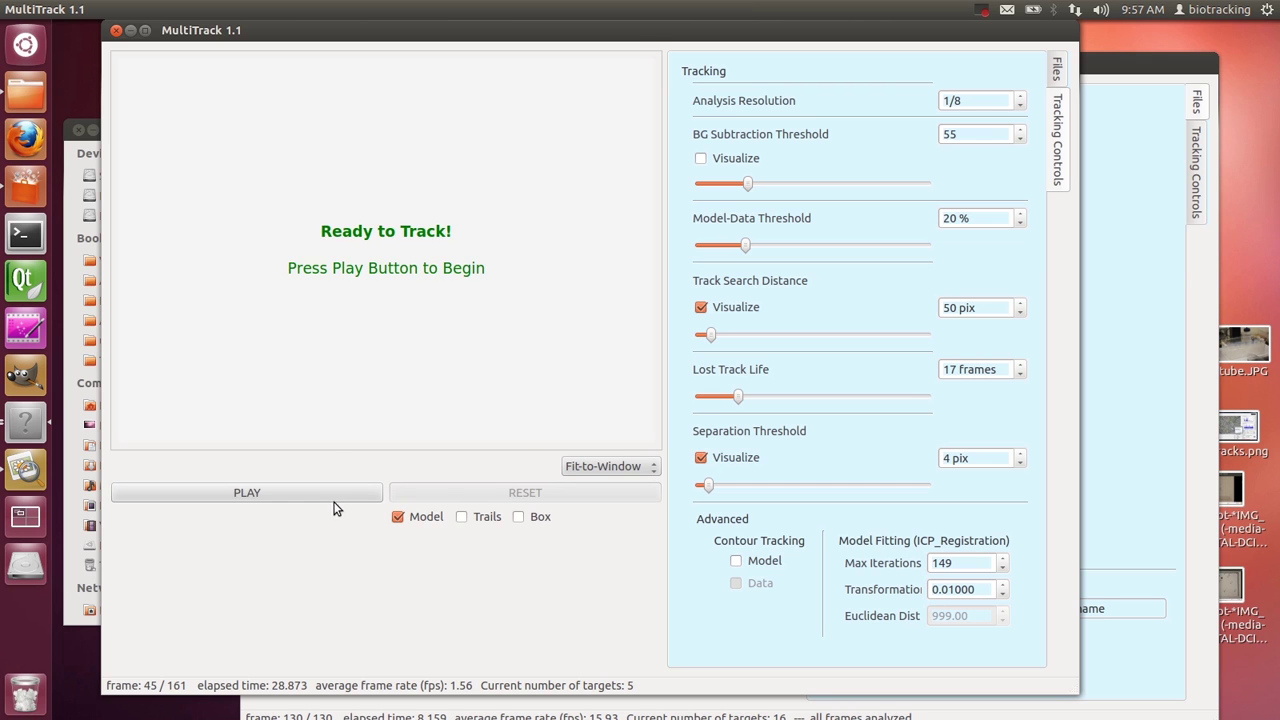
left_click(331, 494)
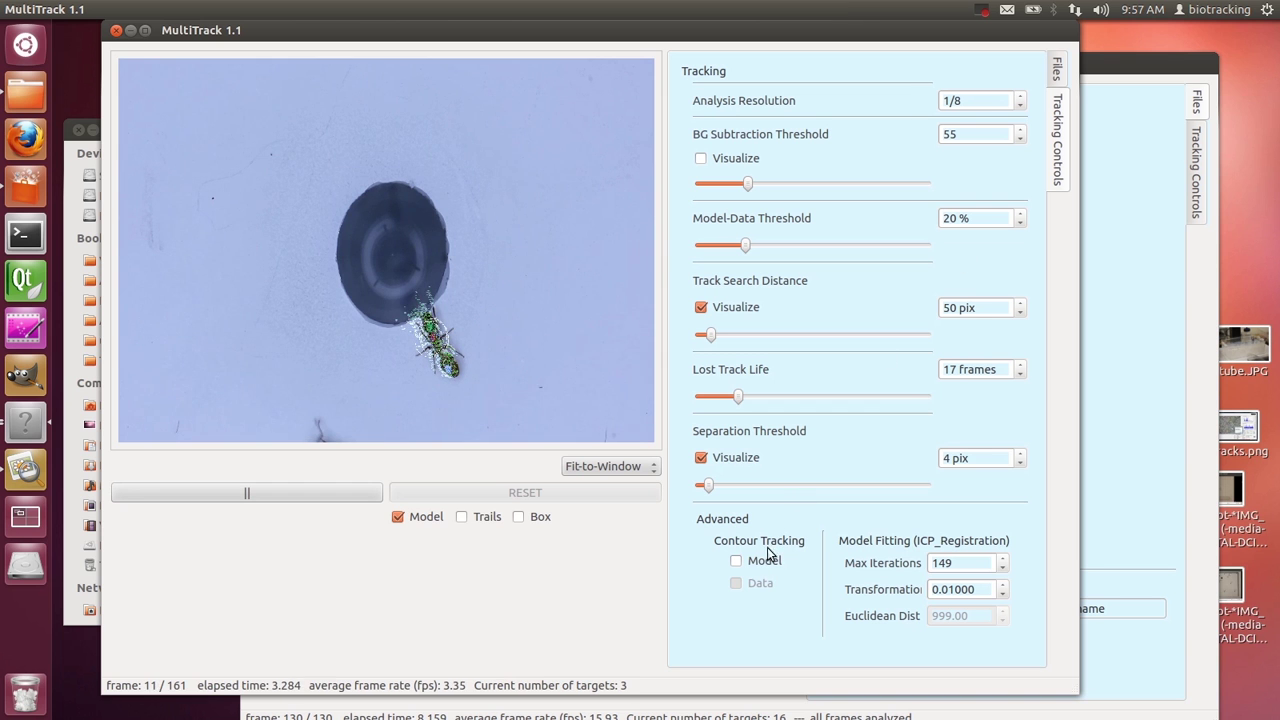
Set the Analysis Resolution to 1/4 and turn on Contour Tracking for the model while the tracking runs
left_click(1020, 106)
left_click(1019, 106)
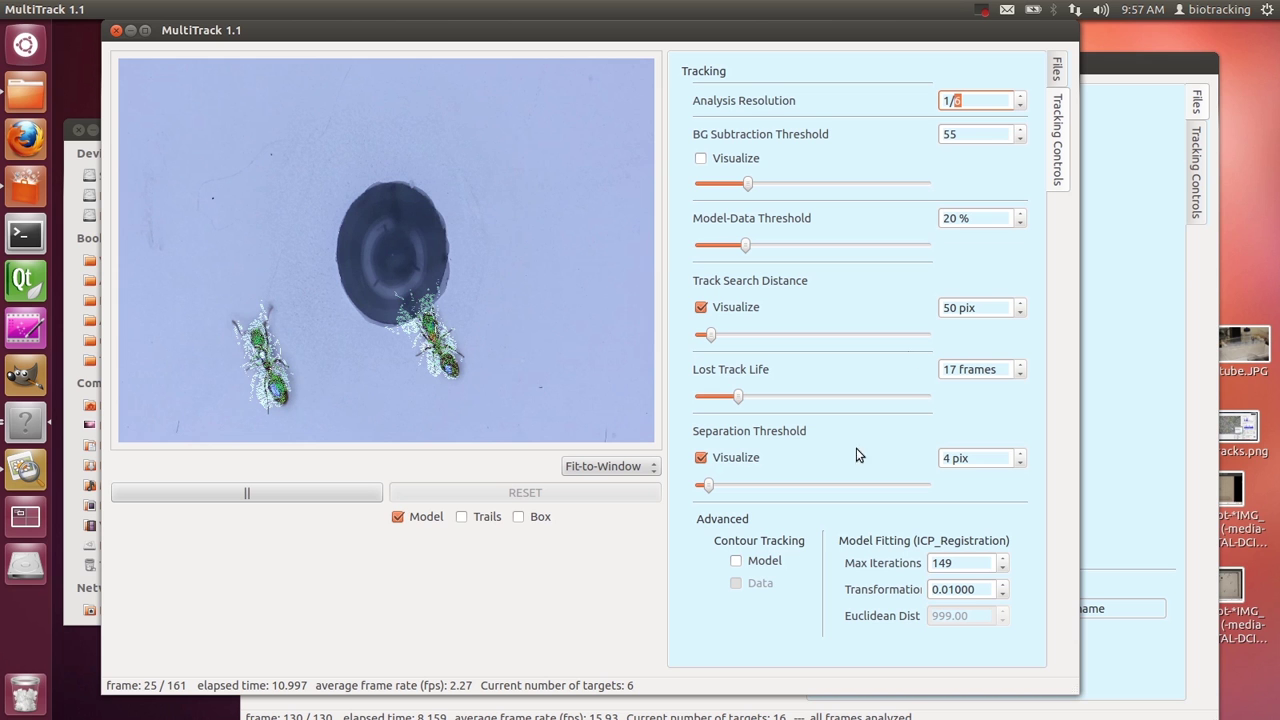
left_click(764, 561)
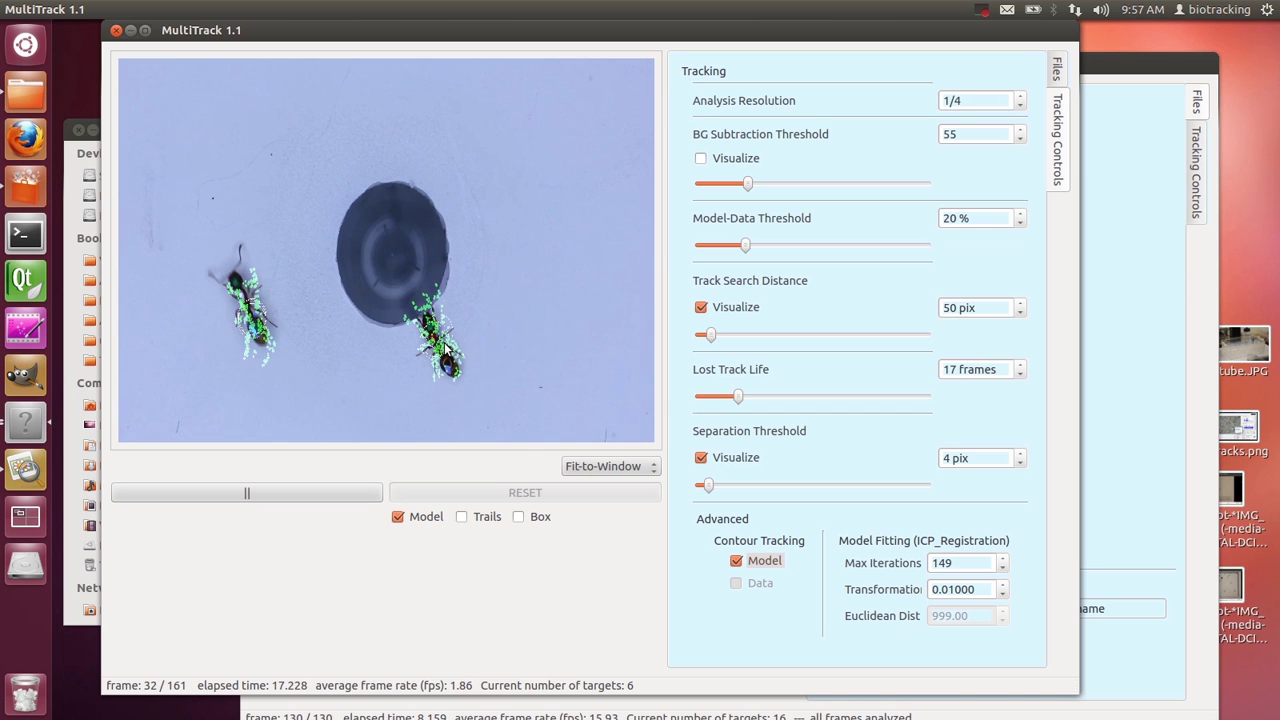
Show the video at 100% and examine the contour points on the ant beside the dark circle
left_click(640, 467)
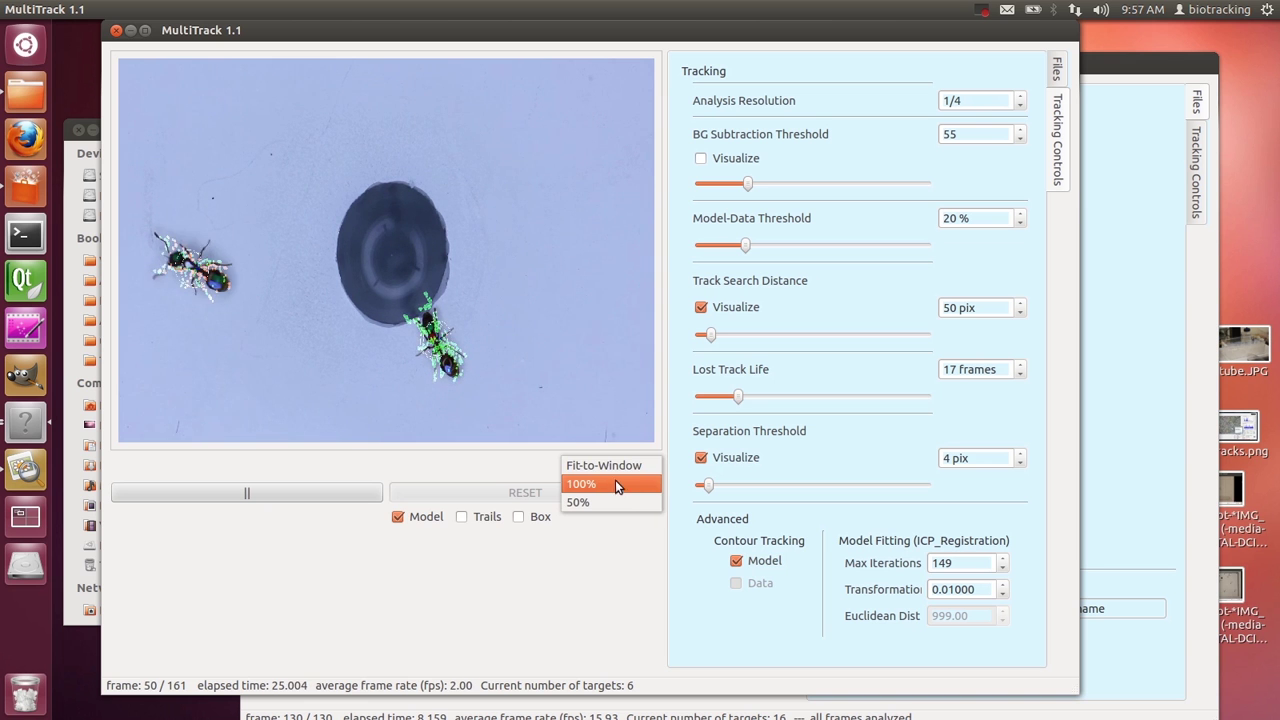
left_click(615, 483)
left_click_drag(280, 447, 495, 446)
left_click(659, 362)
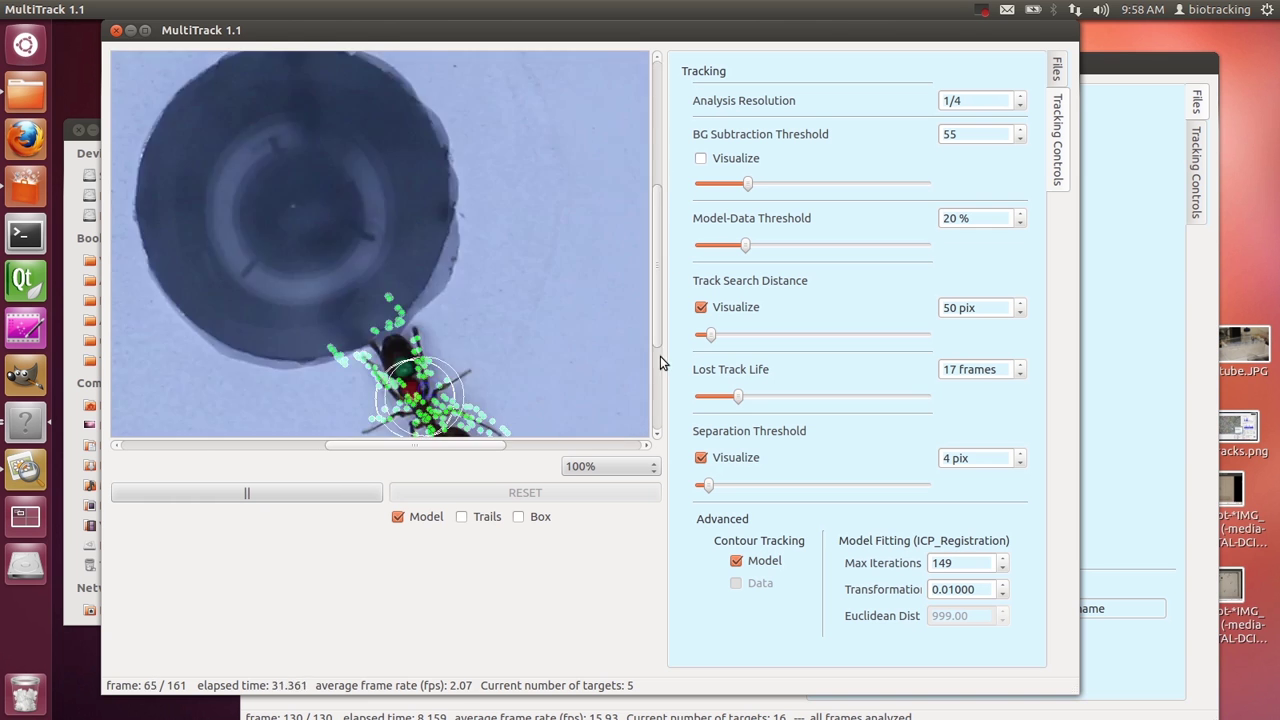
left_click(659, 364)
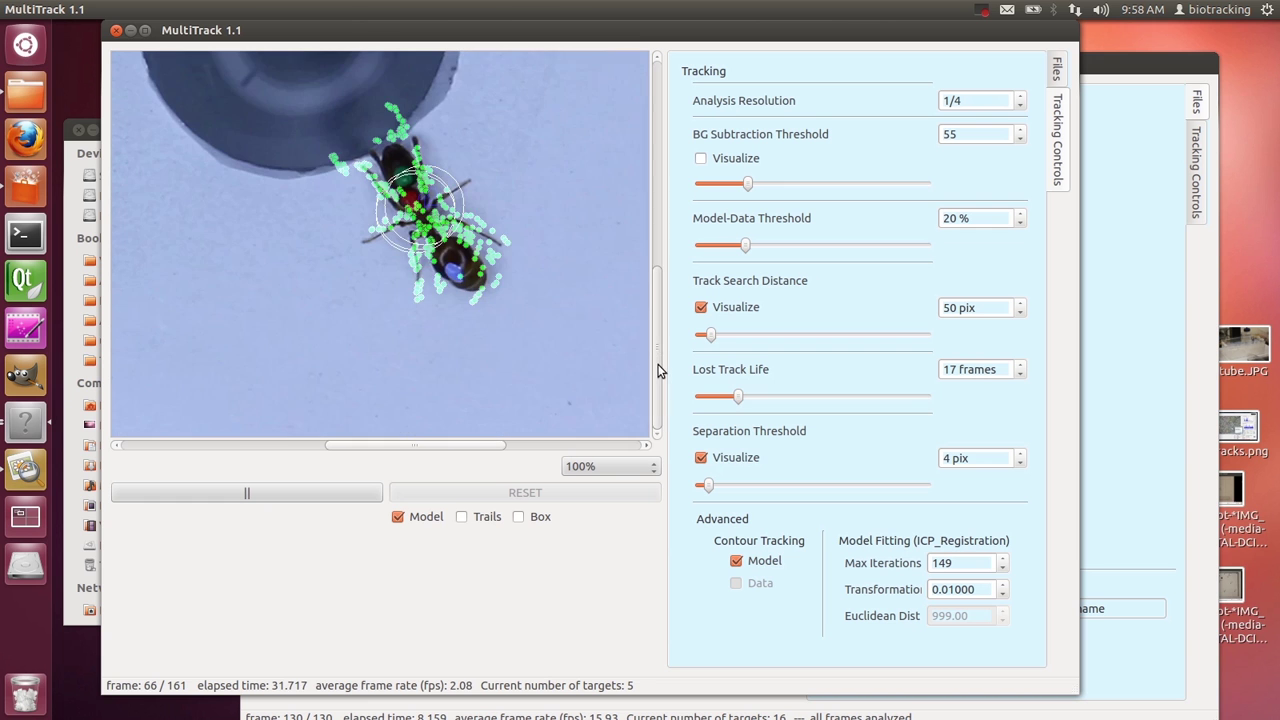
Set the Analysis Resolution to 1/2 and turn off Contour Tracking for the model
left_click(1020, 105)
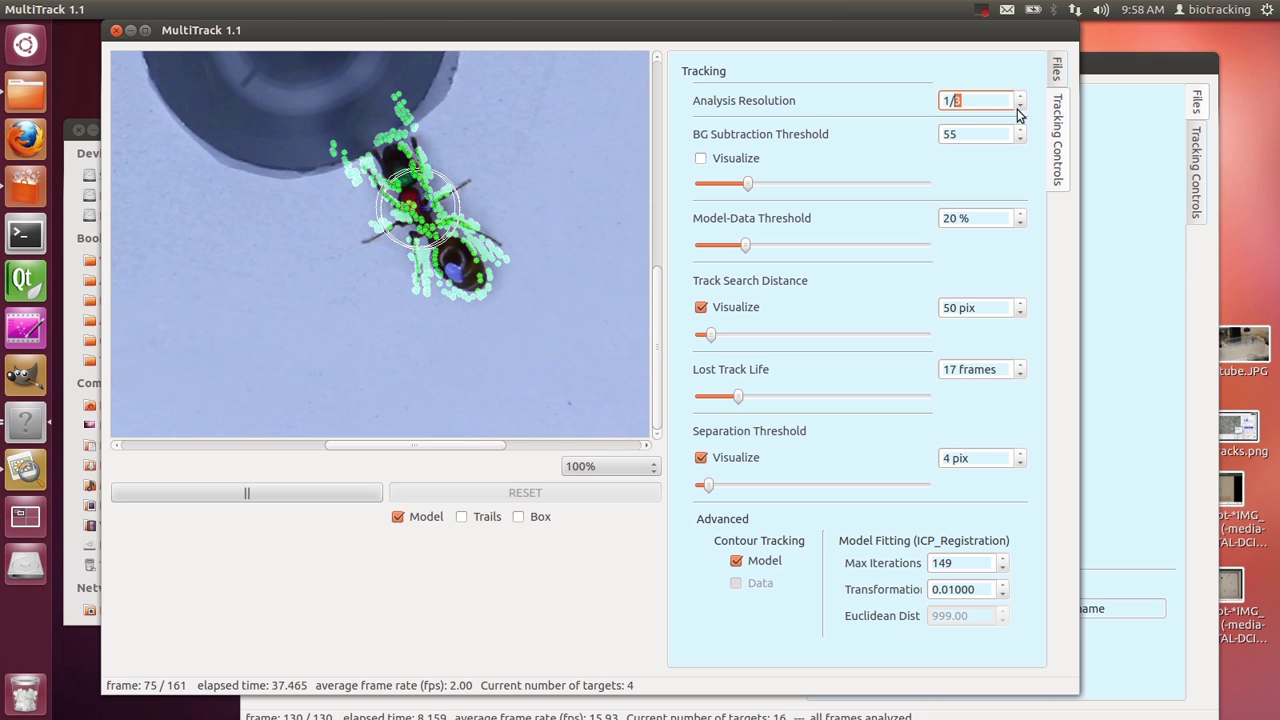
key("Down")
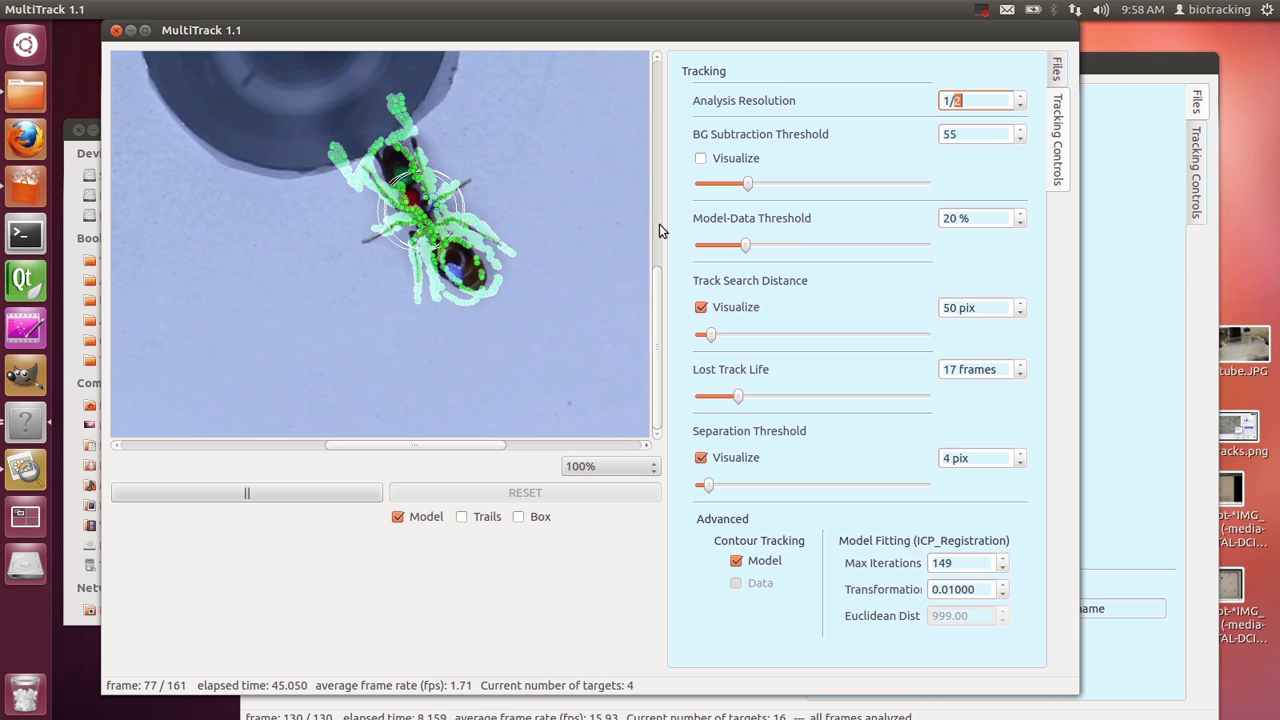
left_click(753, 563)
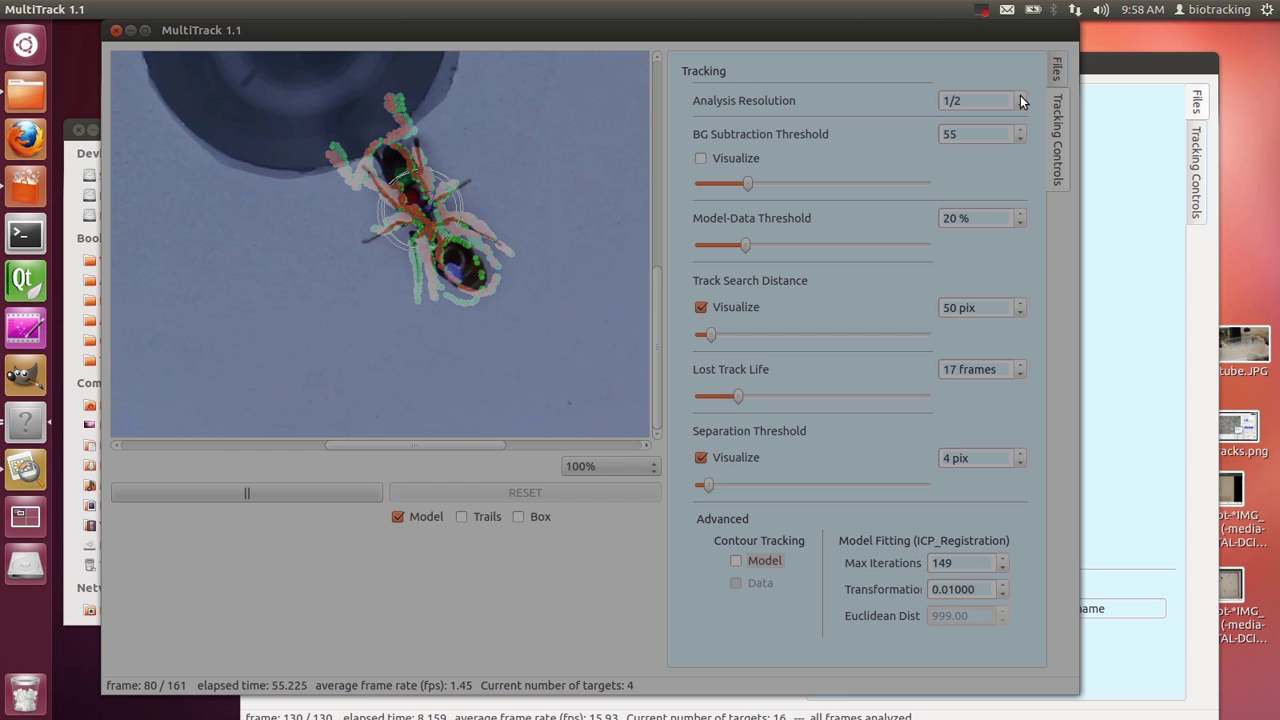
Switch to the MultiTrack window with ManyAnts.mov, show its tracking controls, and reset and rerun its tracking
left_click(1145, 175)
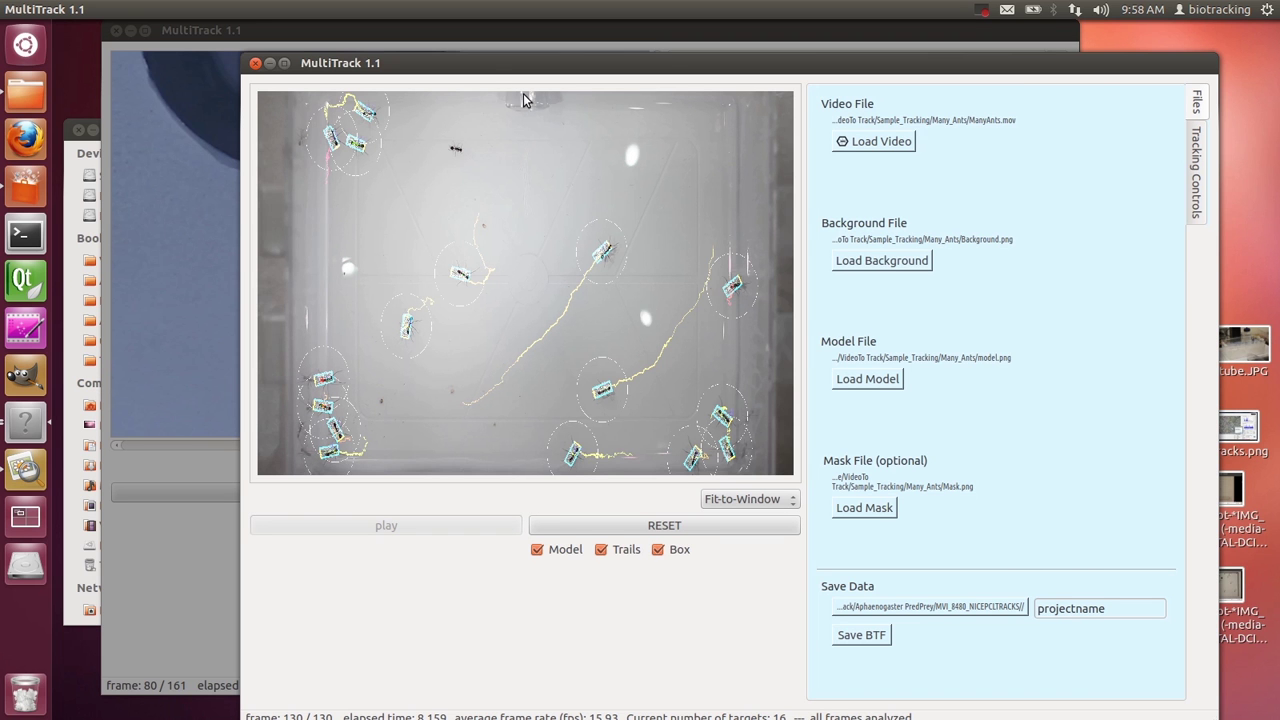
left_click_drag(475, 66, 460, 58)
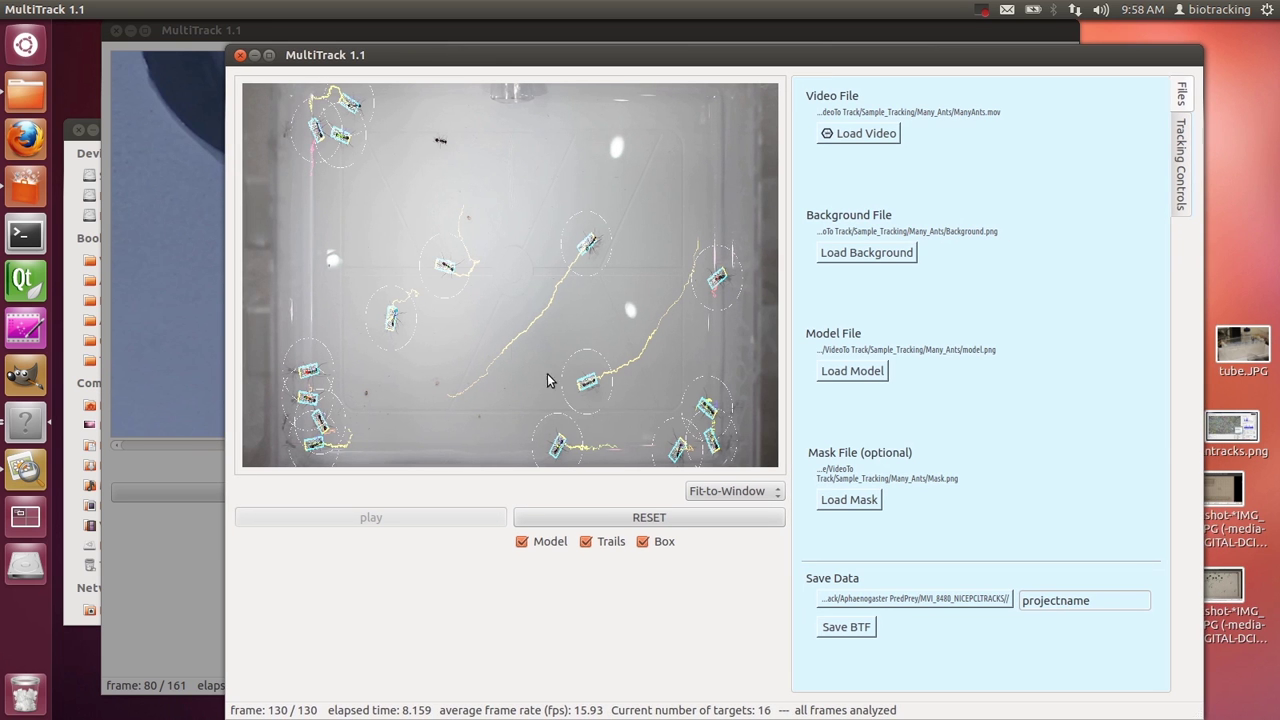
left_click(649, 519)
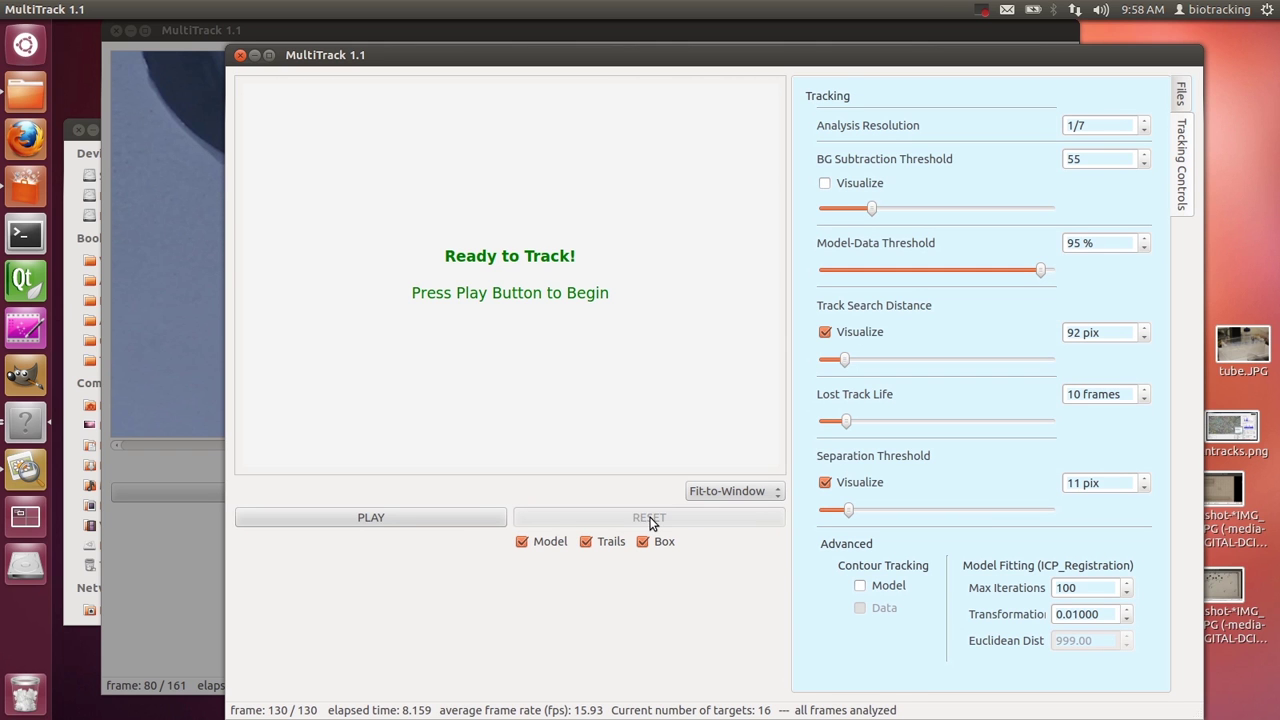
left_click(452, 520)
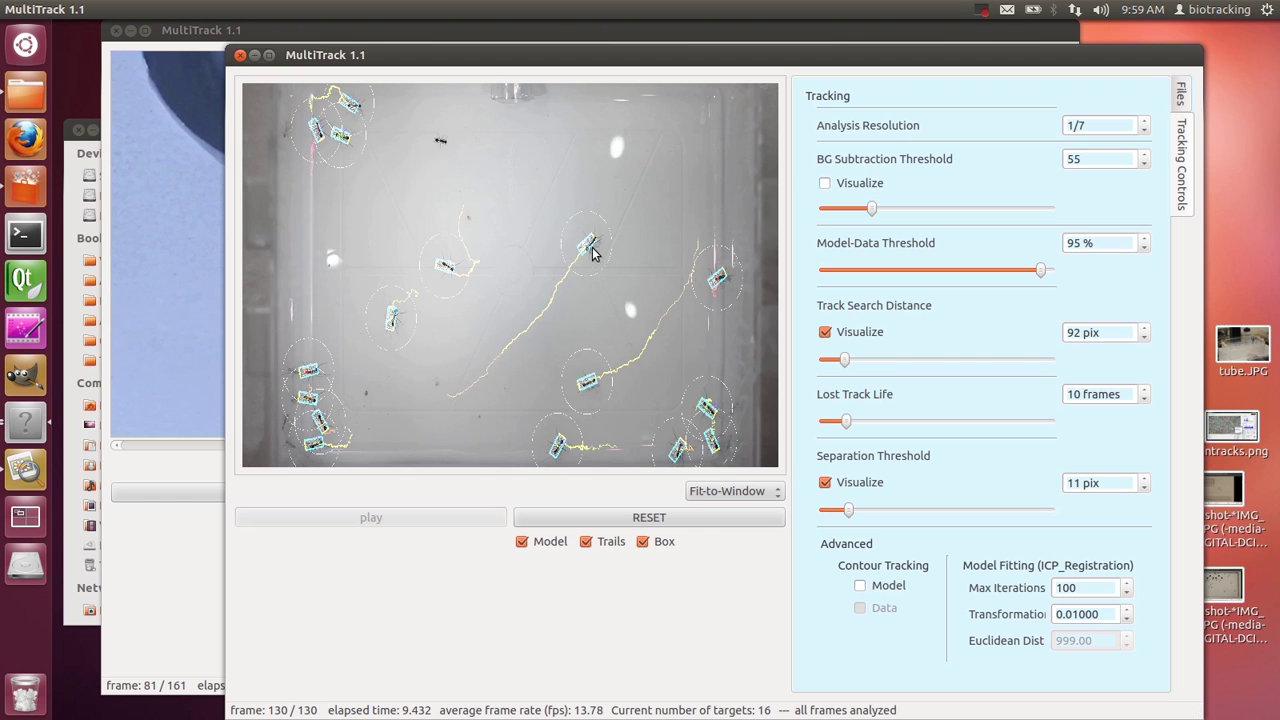
Show the ManyAnts video at 100% and examine the tracked ants and their trails up close
left_click(742, 492)
left_click(730, 512)
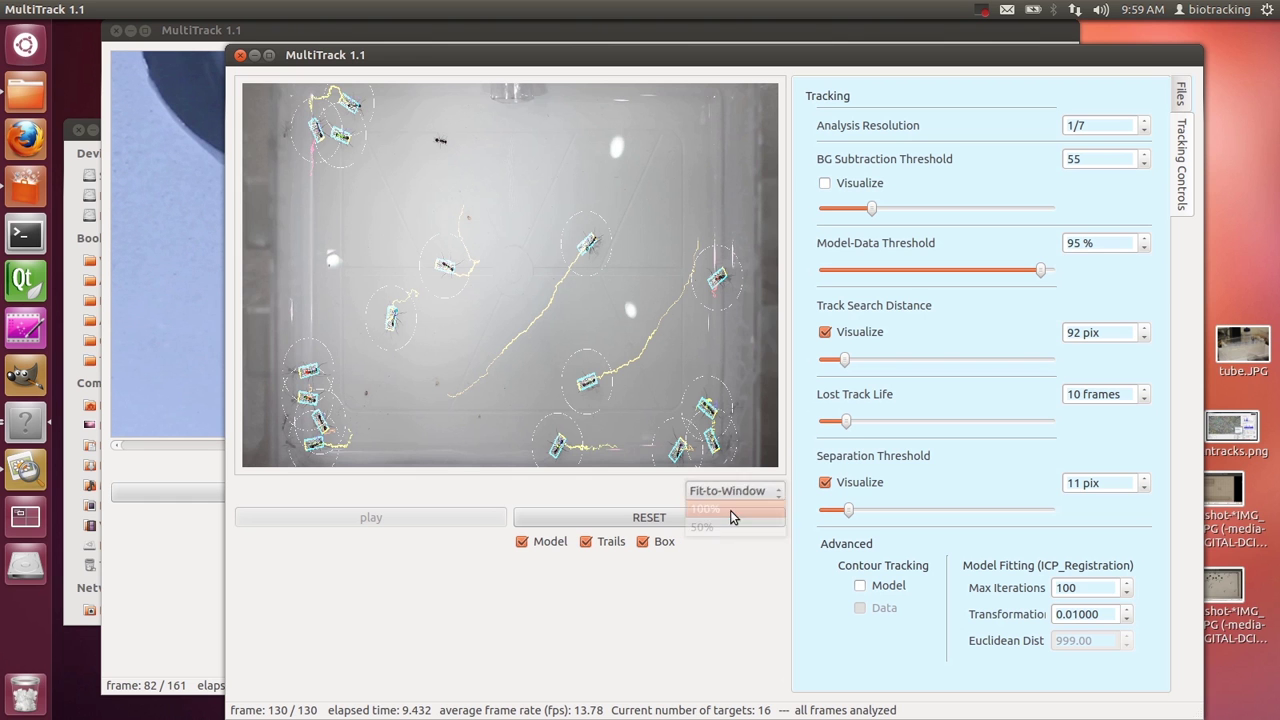
left_click_drag(786, 157, 767, 403)
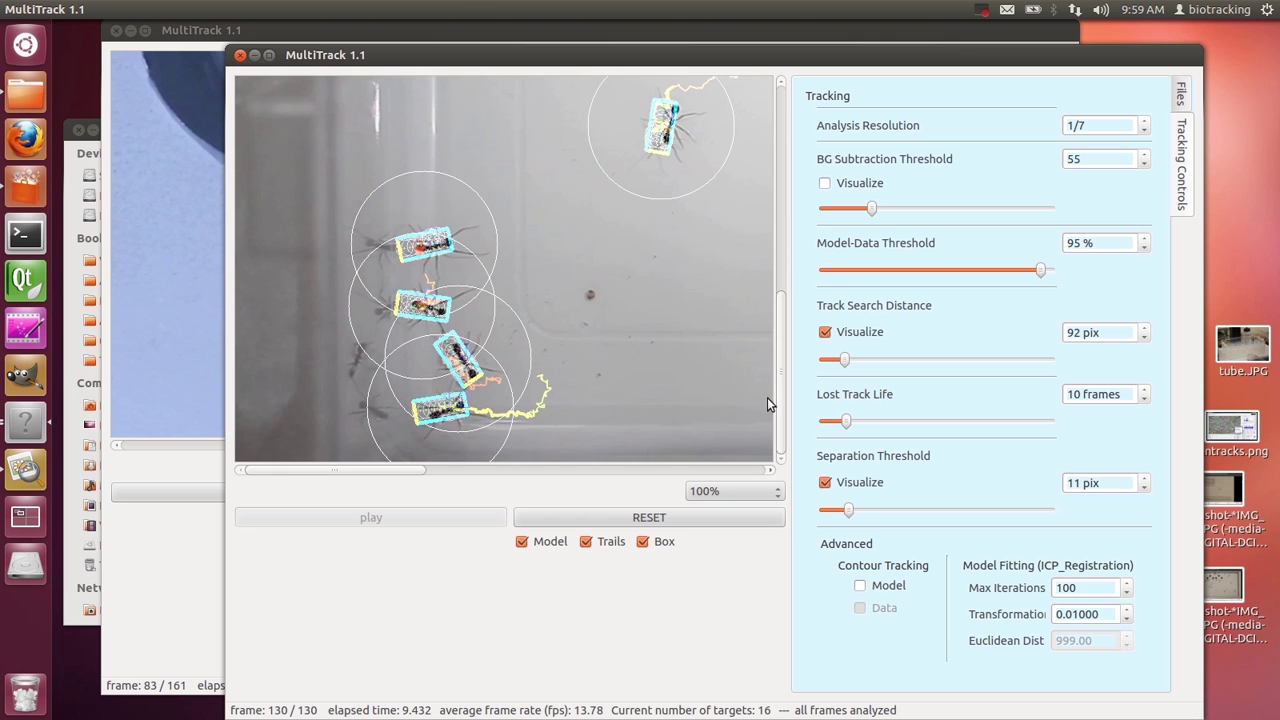
left_click_drag(387, 470, 486, 473)
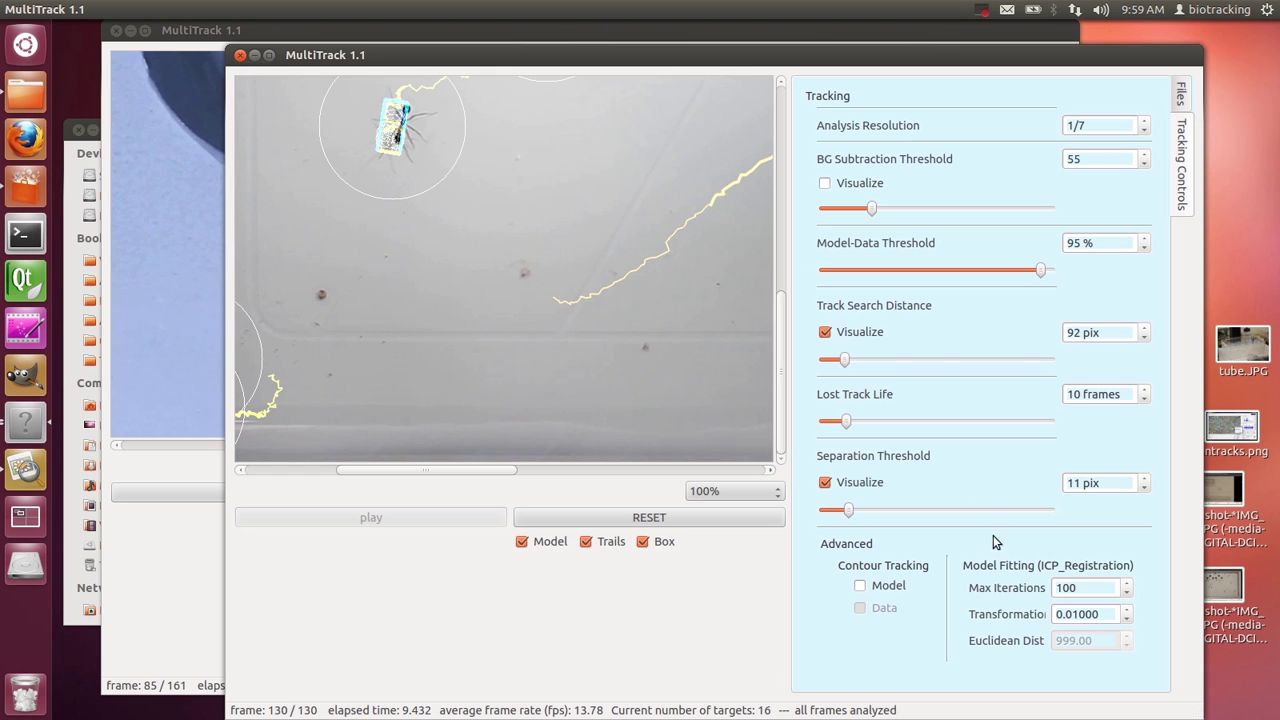
left_click_drag(780, 357, 773, 300)
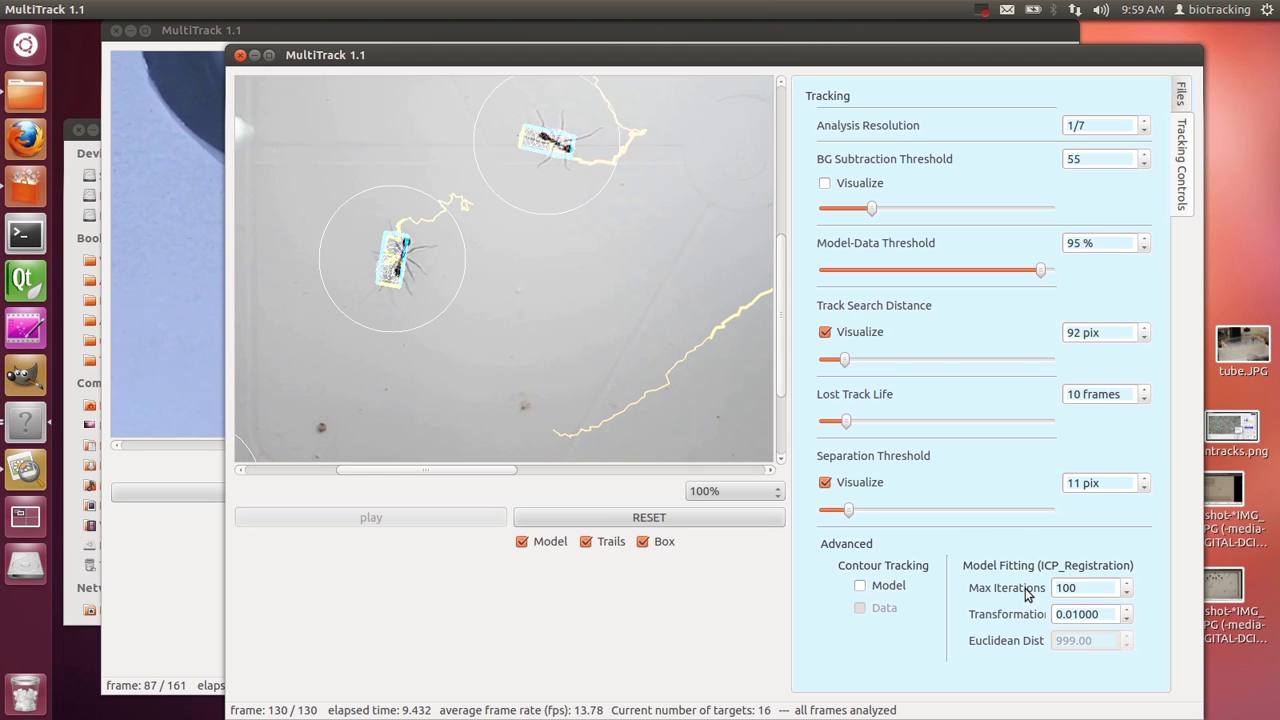
Reset and rerun the ManyAnts tracking at the 100% view
left_click(560, 516)
left_click_drag(777, 277, 771, 320)
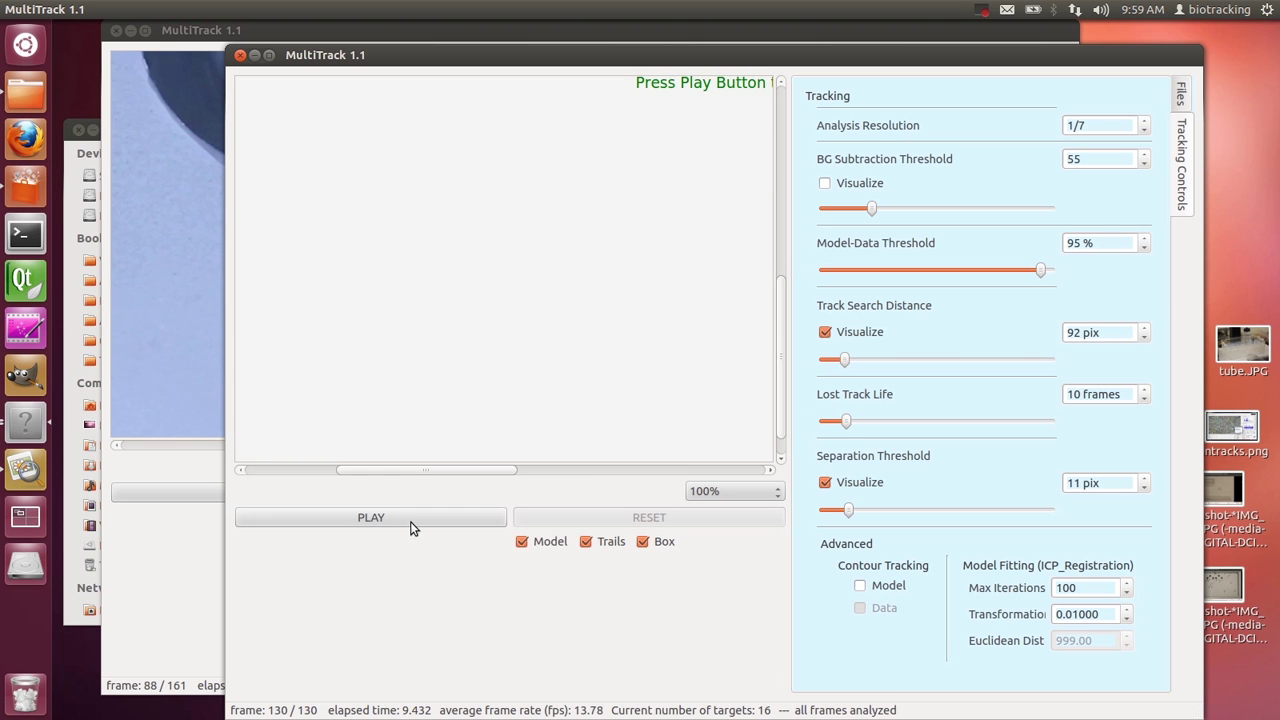
left_click(409, 518)
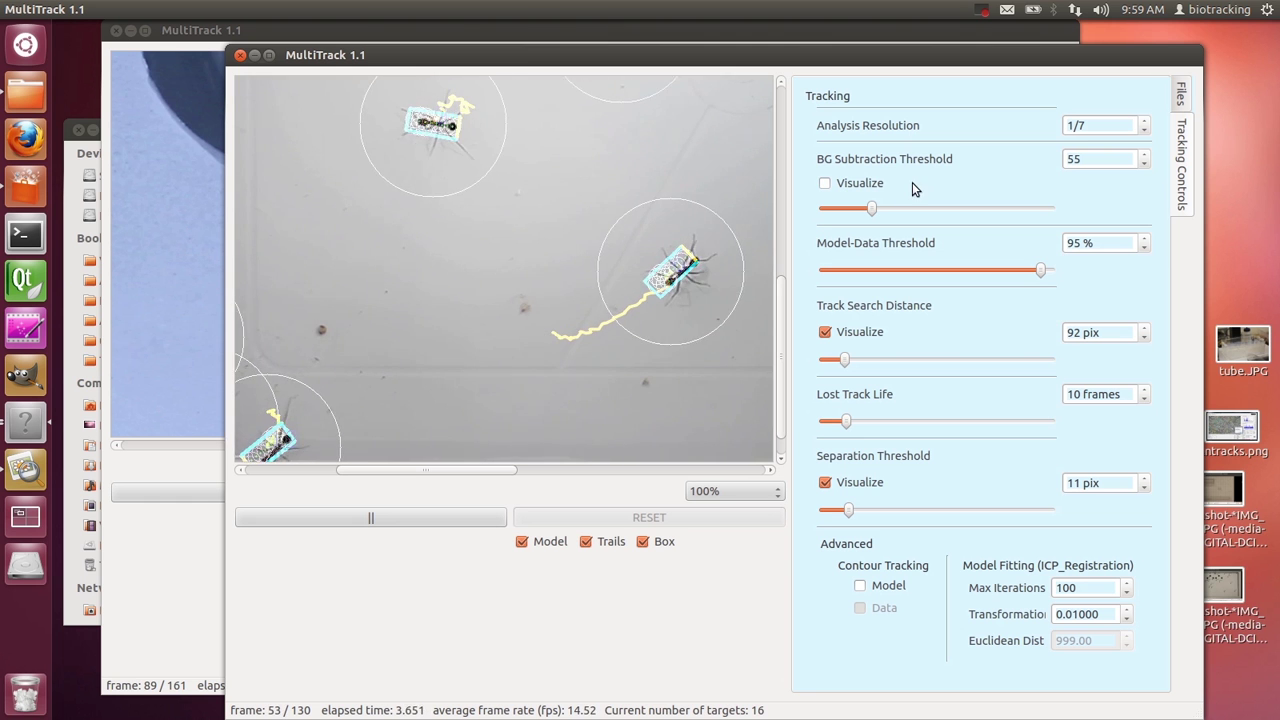
Turn on the BG Subtraction visualization and set the Analysis Resolution to 1/4 for the ManyAnts video
left_click(858, 183)
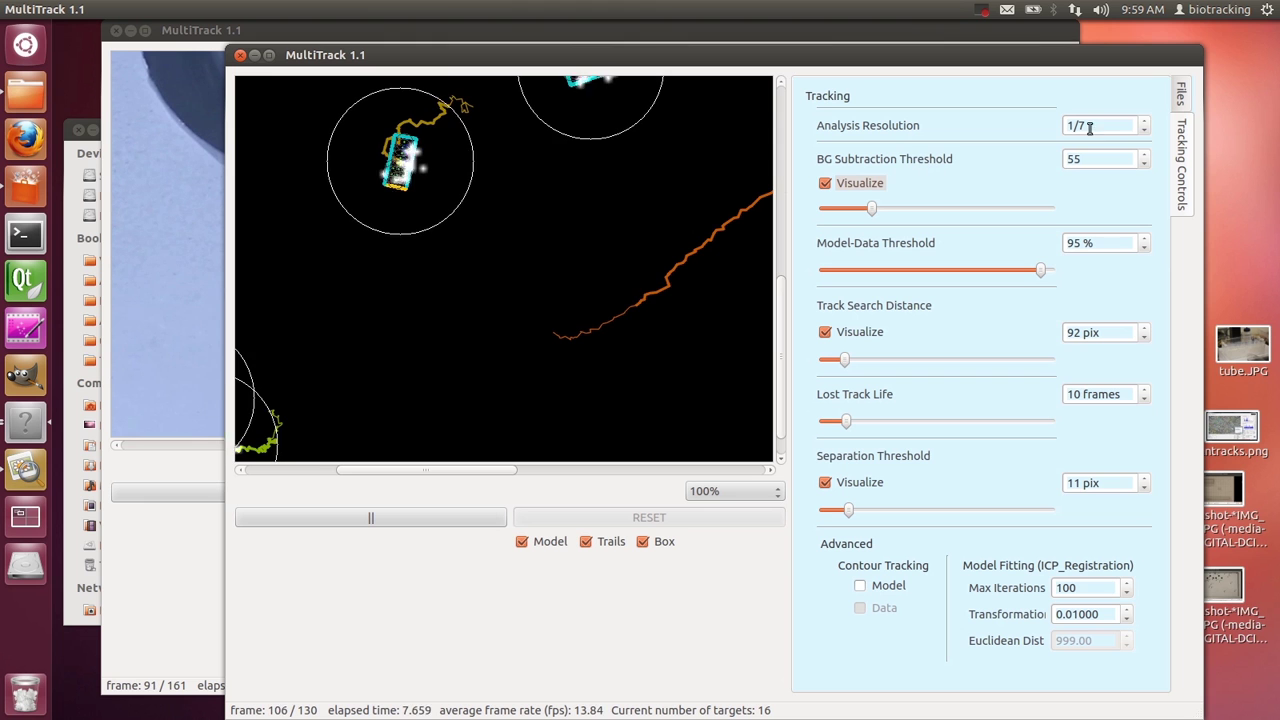
left_click(1146, 131)
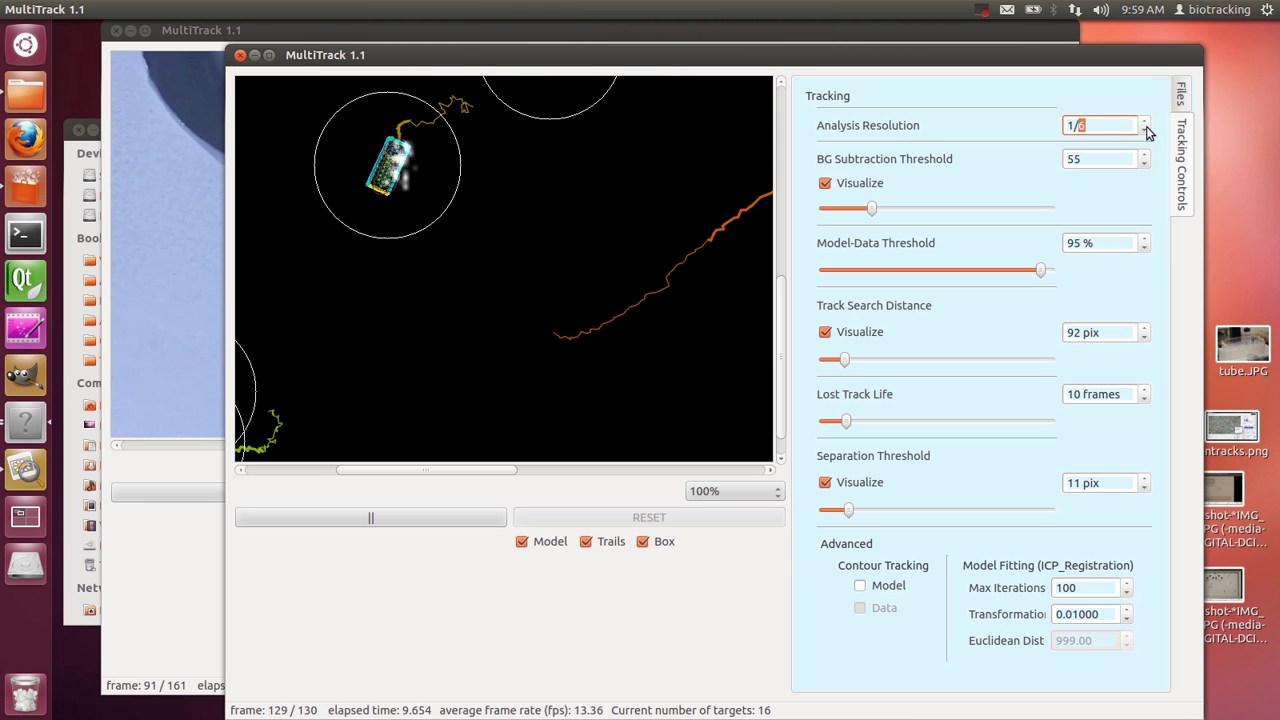
left_click(1146, 131)
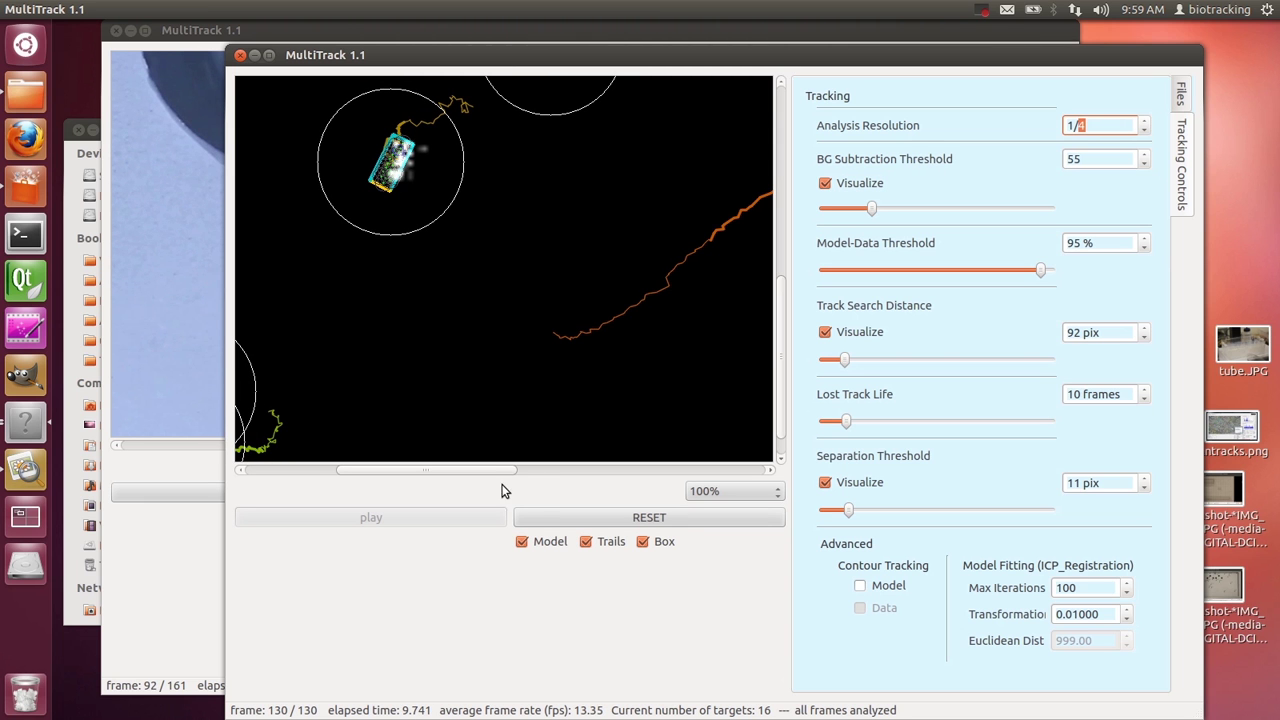
Reset the ManyAnts tracking, rerun it at the 1/4 resolution, and pause it before the end
left_click(518, 515)
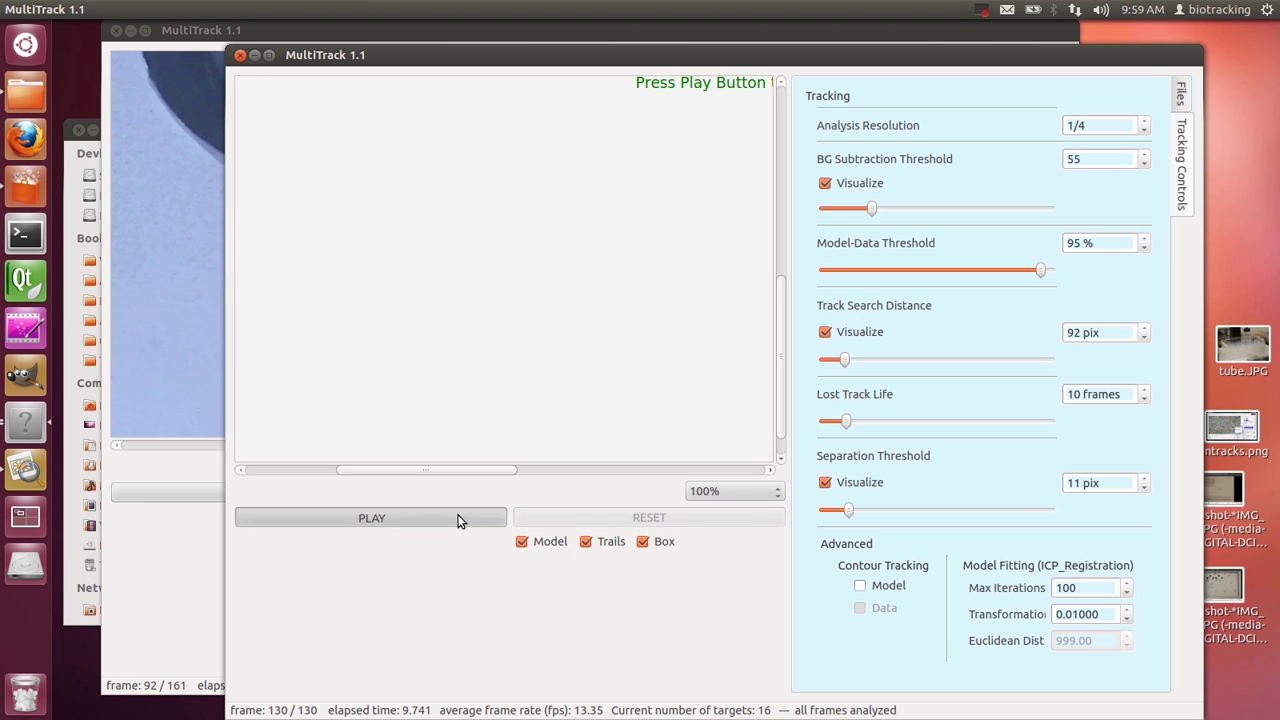
left_click(458, 518)
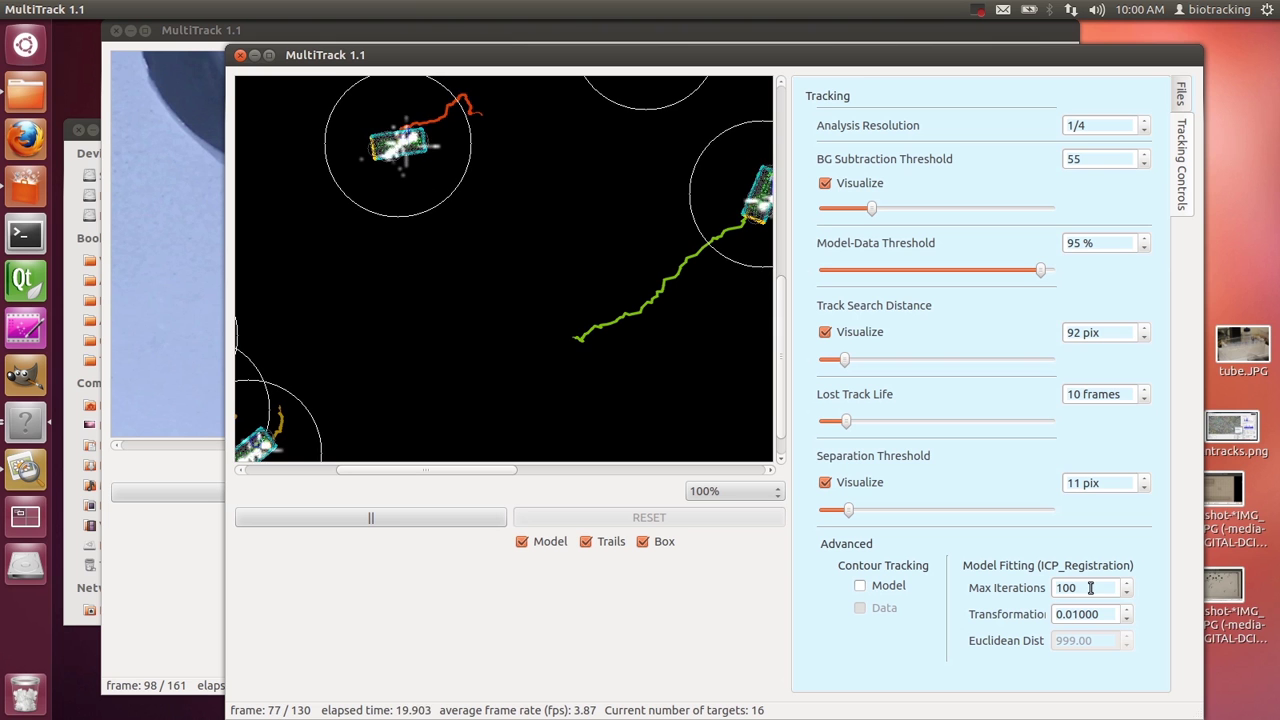
left_click(402, 525)
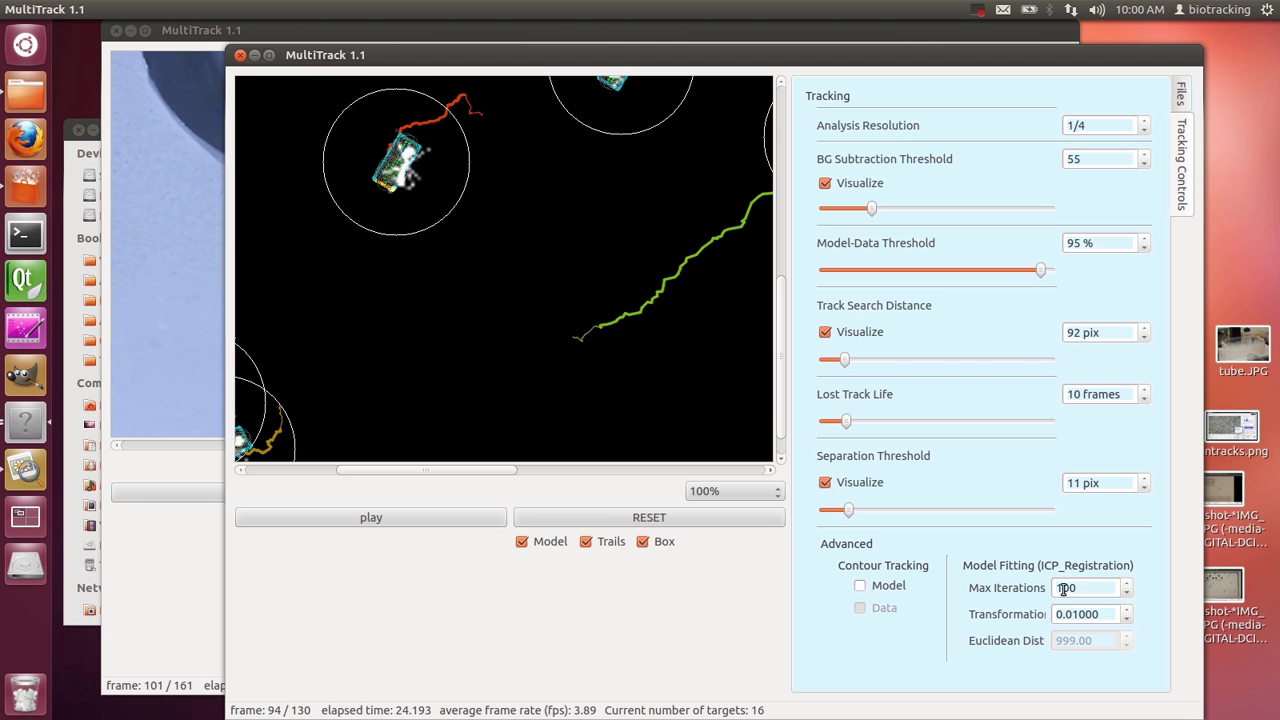
Set the model fitting Max Iterations to 1, and reset and rerun the ManyAnts tracking
left_click(1102, 590)
left_click(620, 525)
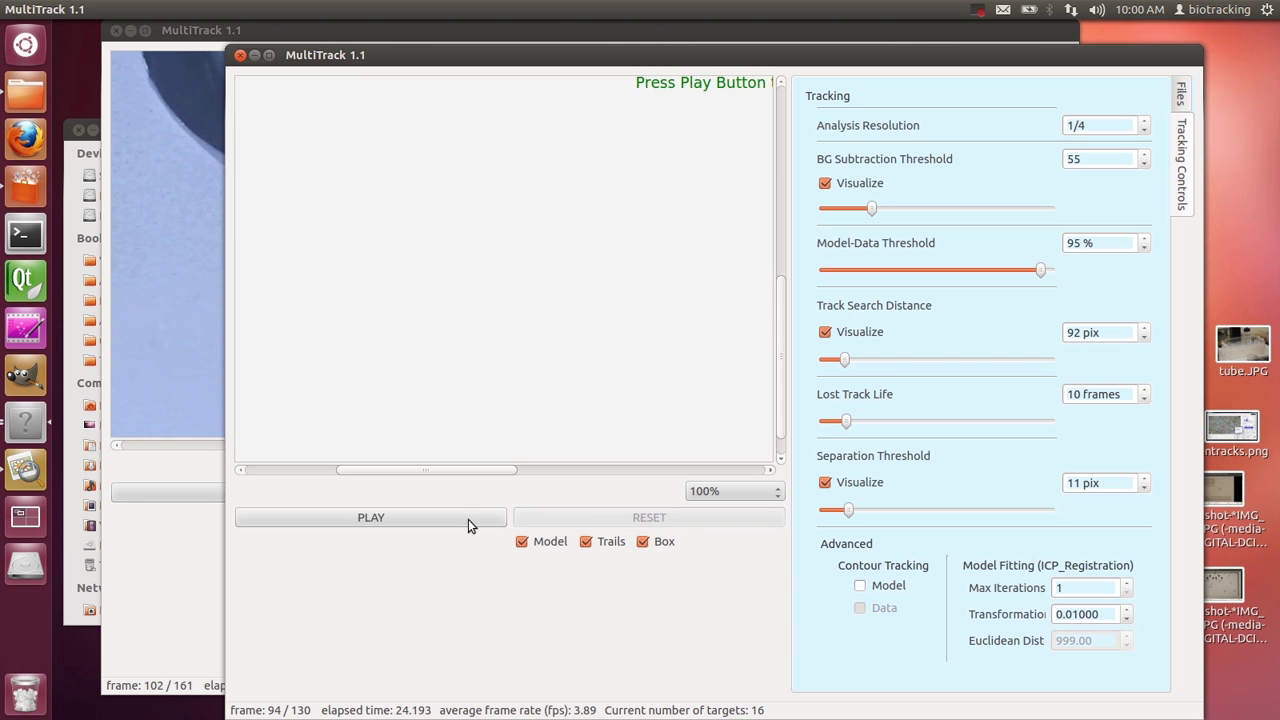
left_click(468, 519)
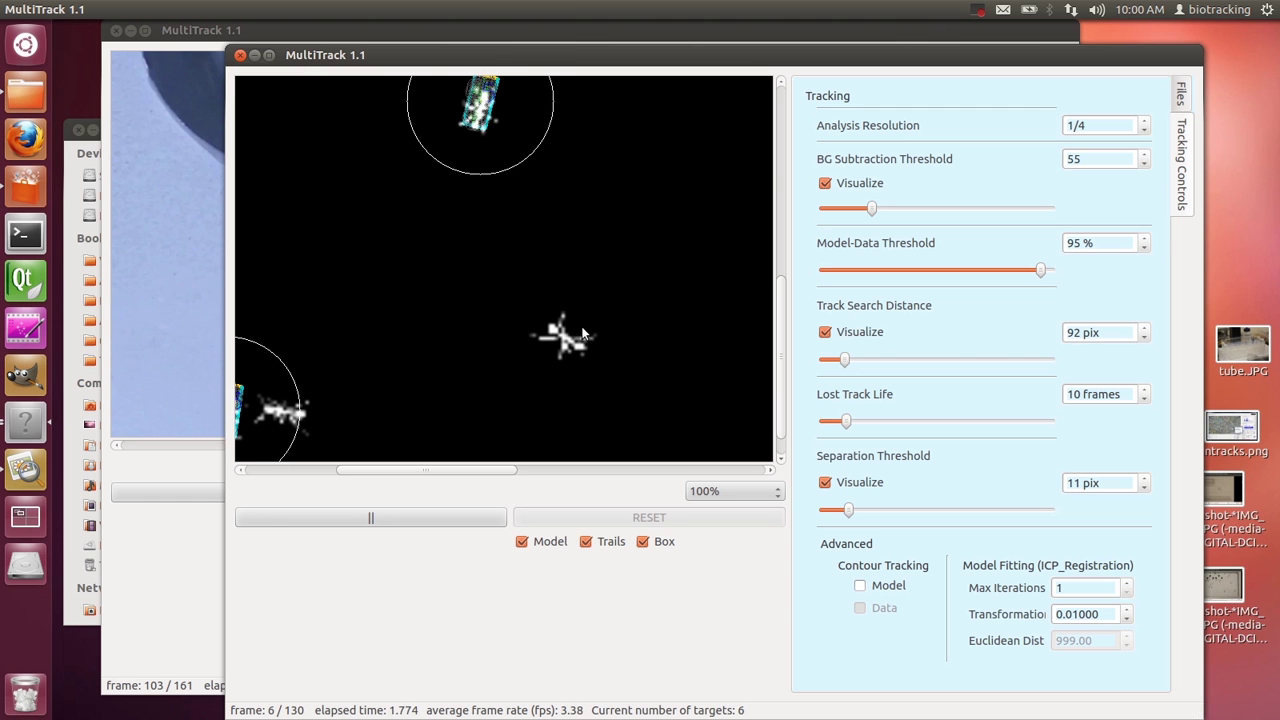
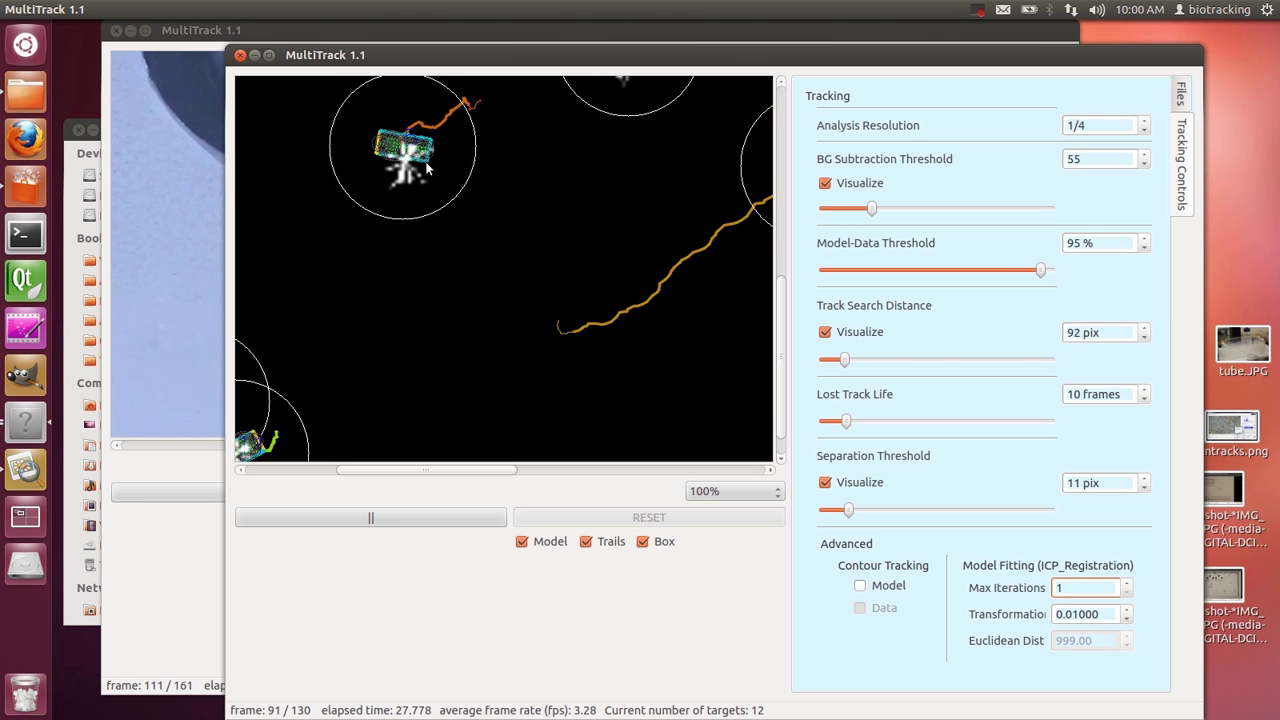
Set the model fitting Max Iterations to 100, and reset and rerun the ManyAnts tracking
type("0")
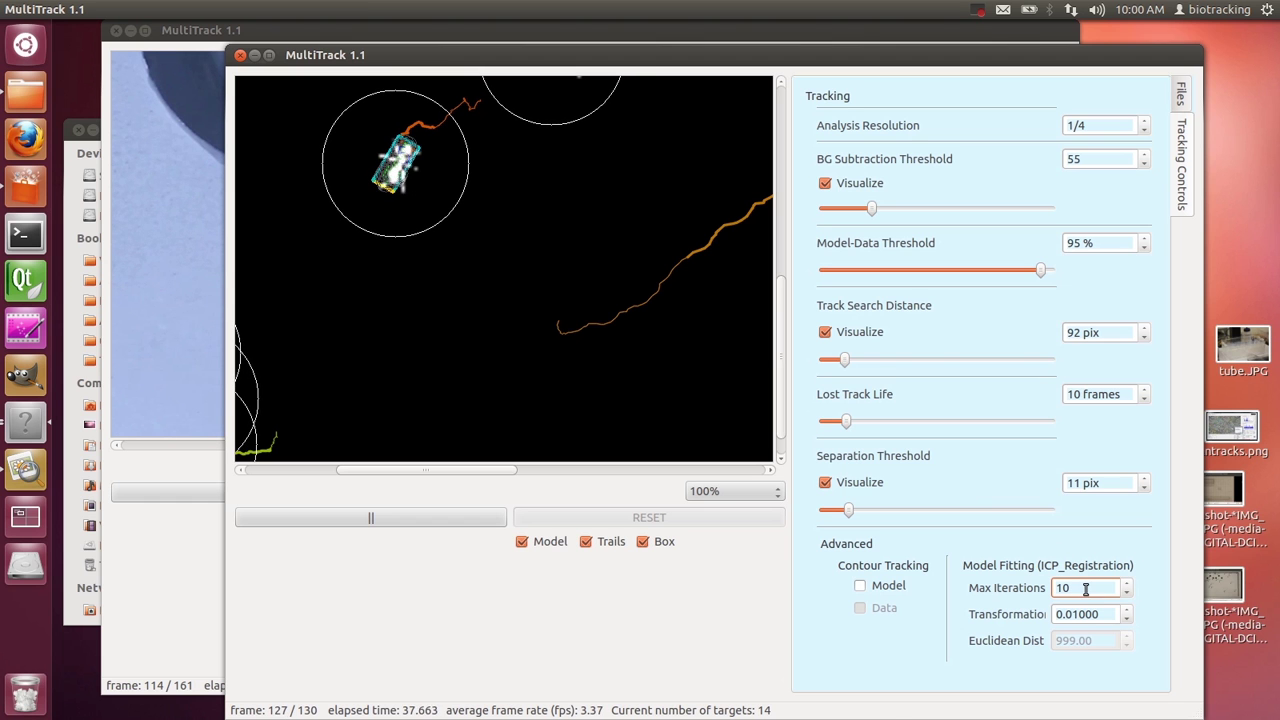
type("0")
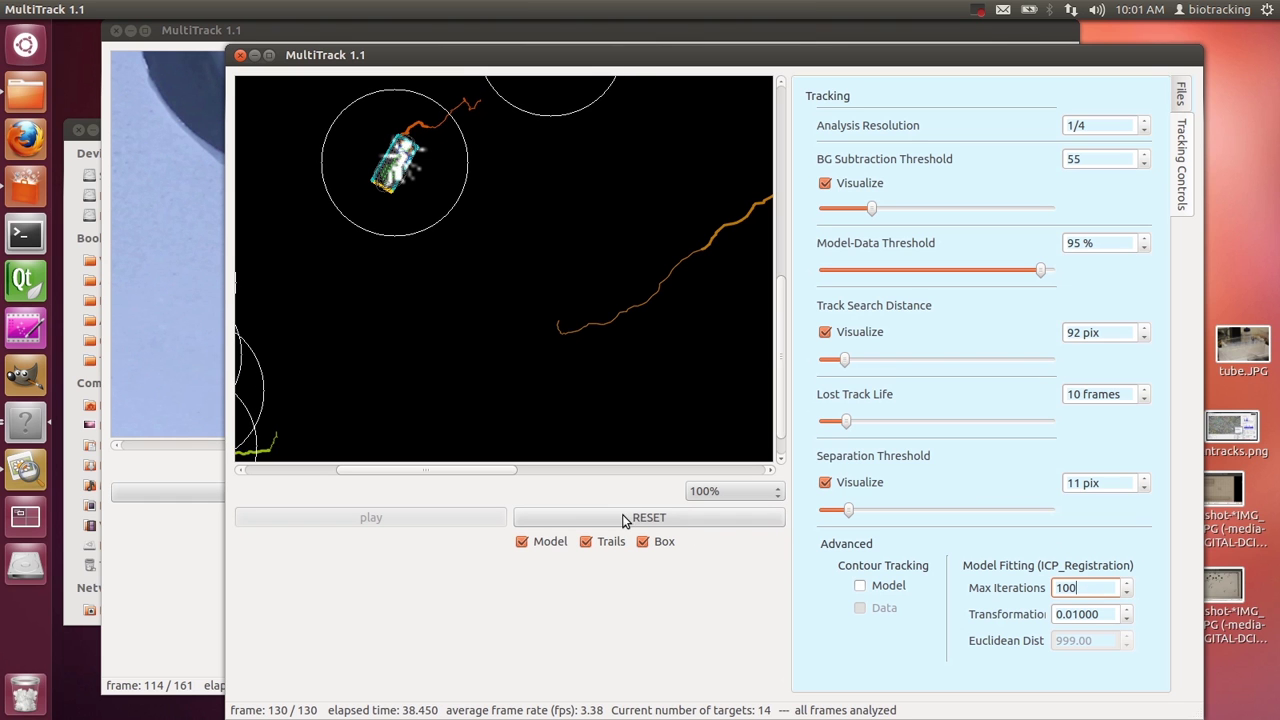
left_click(491, 517)
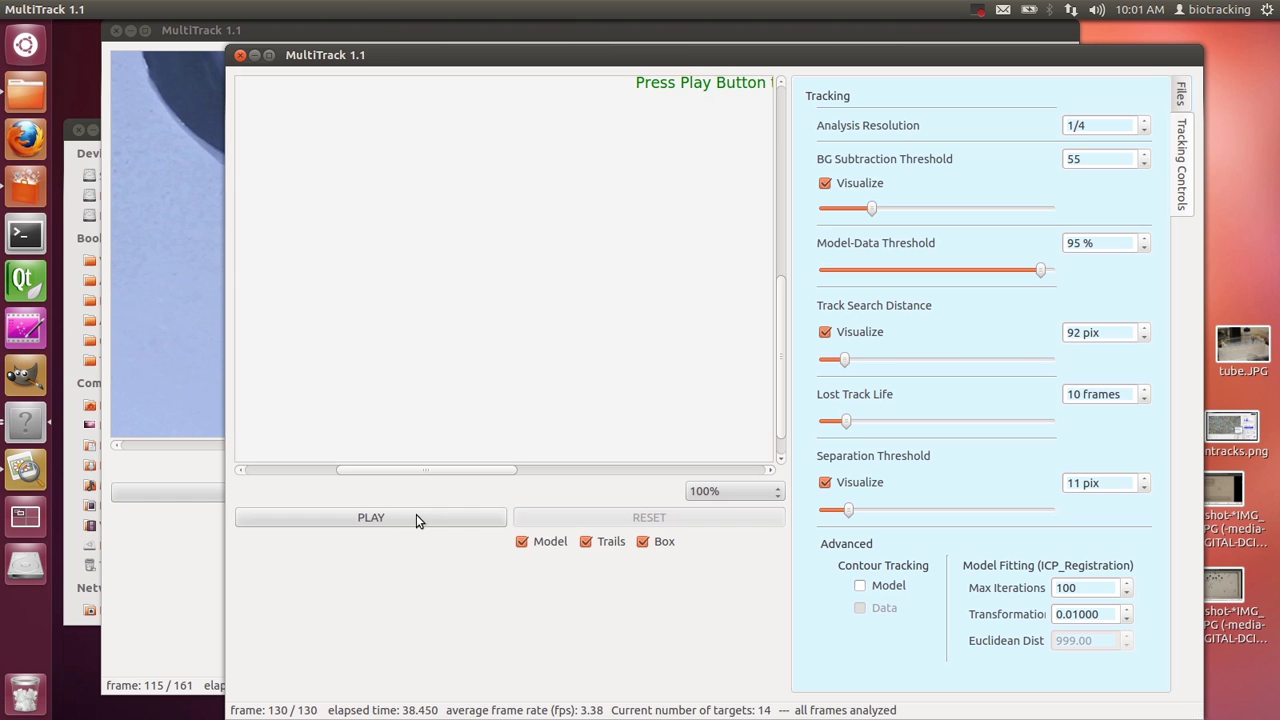
left_click(436, 518)
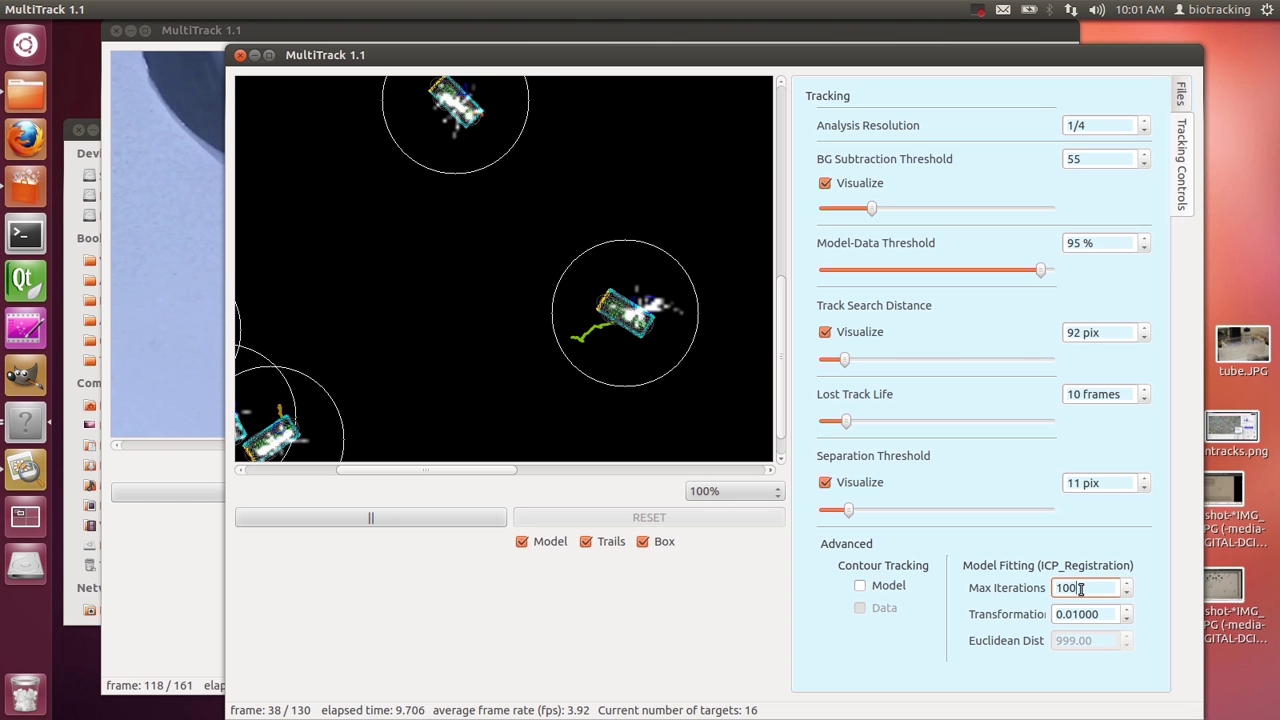
Set the model fitting Max Iterations to 1000, and pause the ManyAnts tracking in the Fit-to-Window view
type("0")
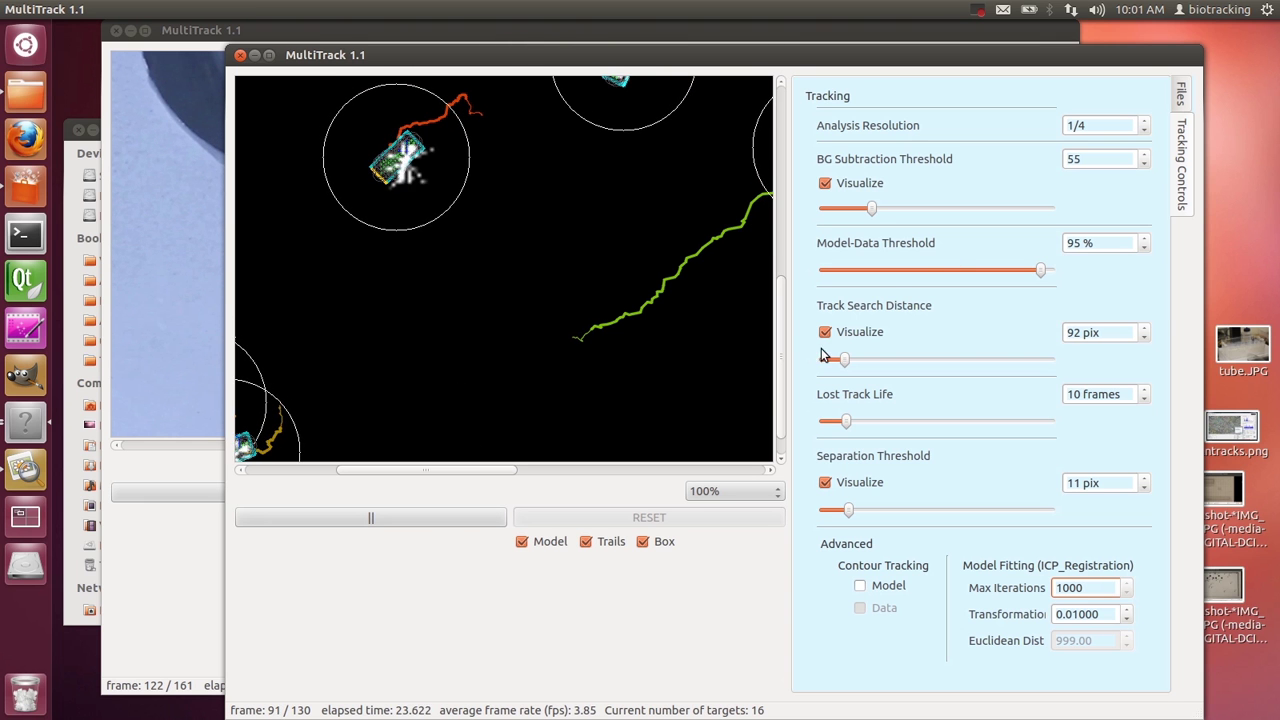
left_click(380, 518)
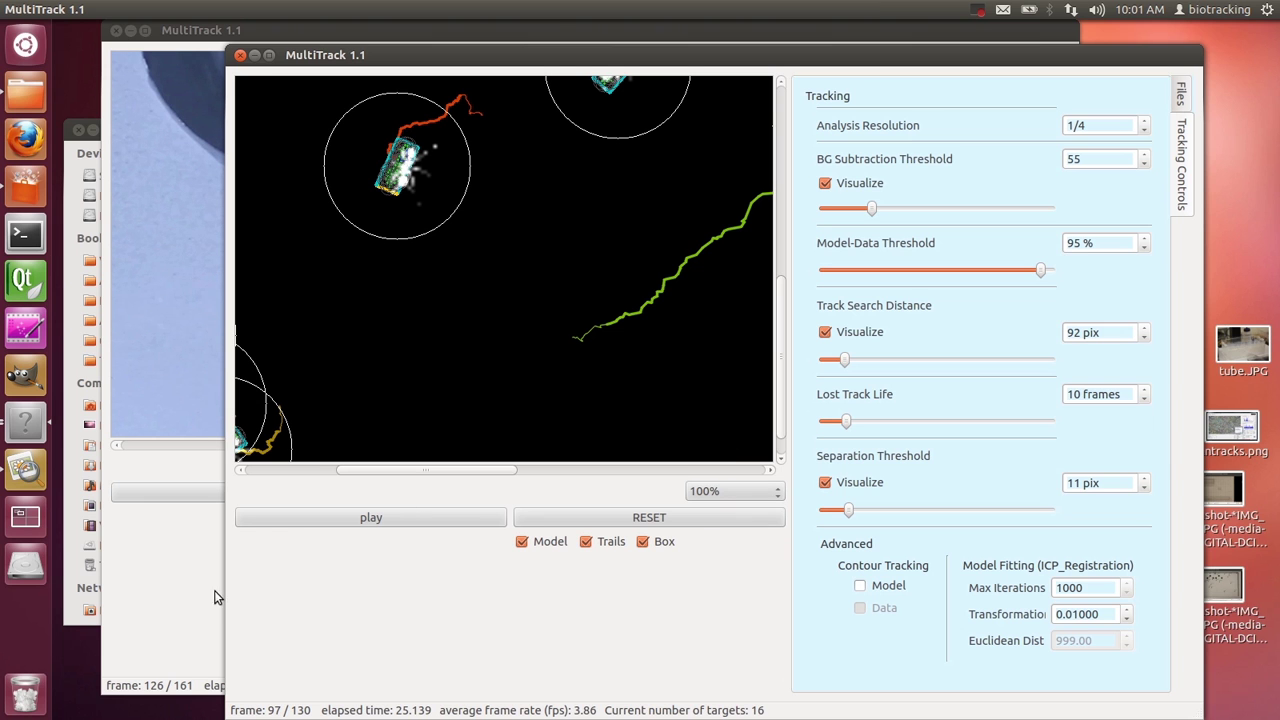
left_click(757, 490)
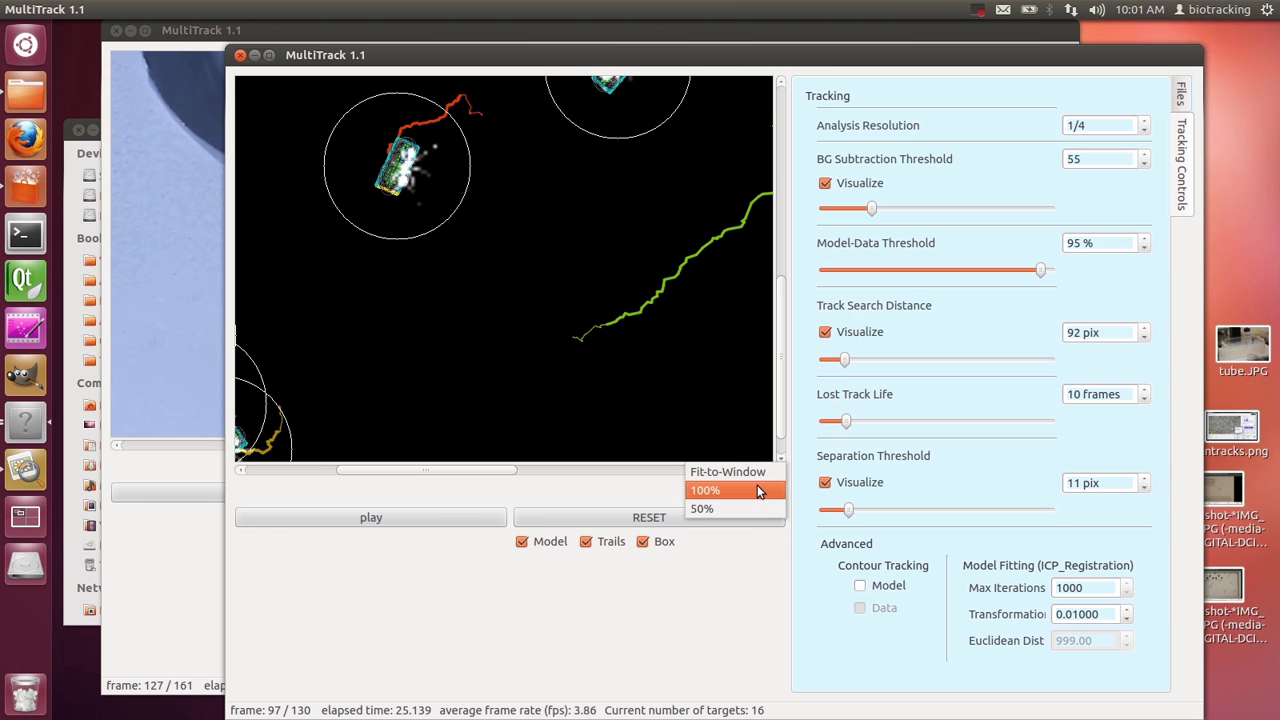
left_click(747, 471)
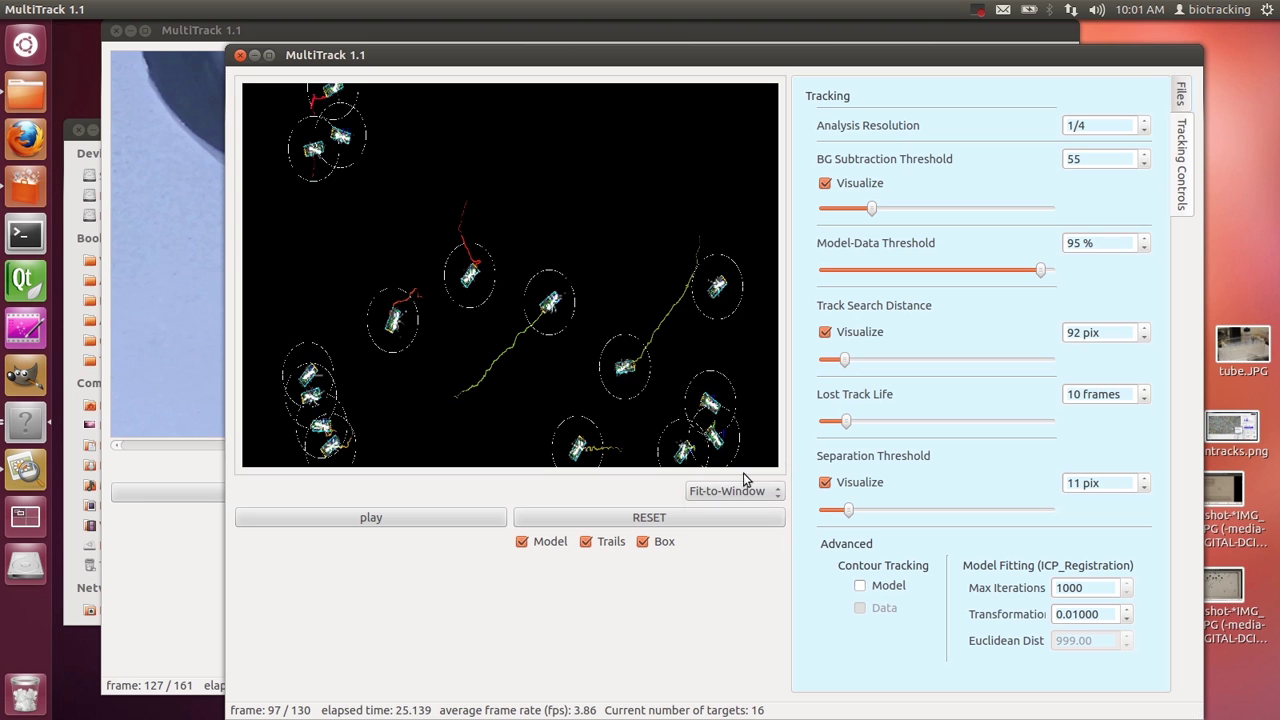
left_click(411, 521)
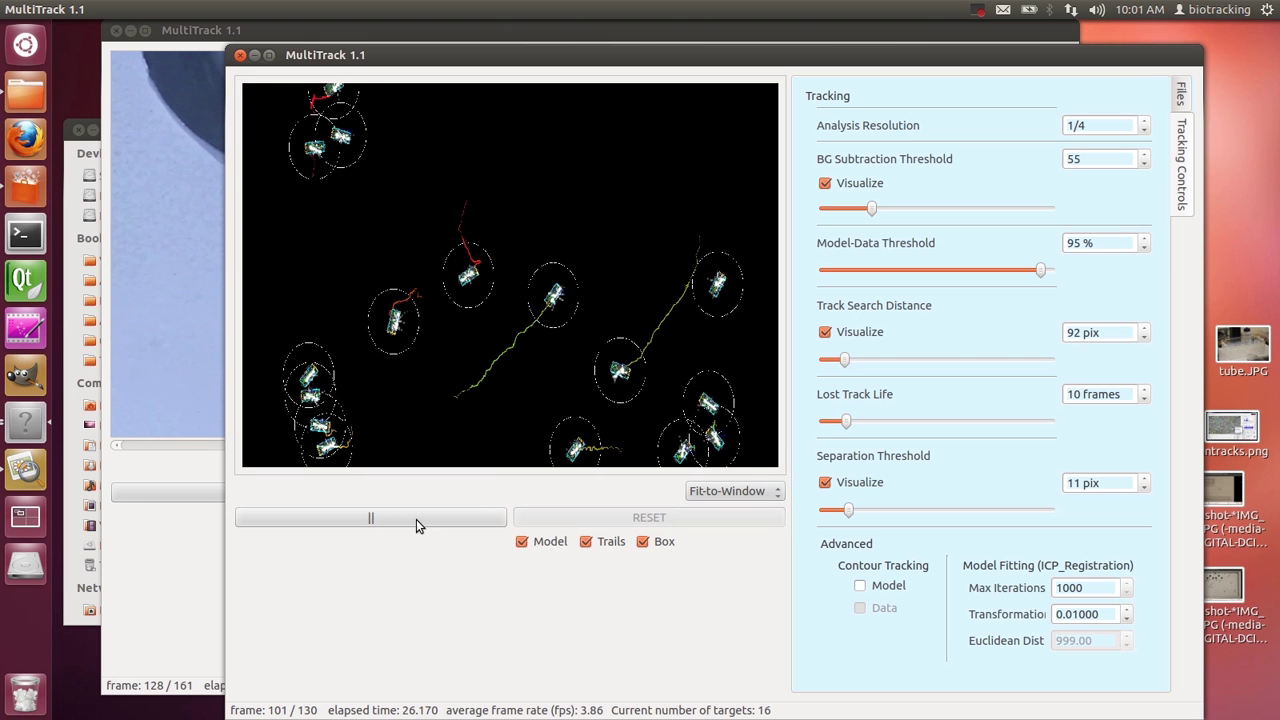
left_click(418, 518)
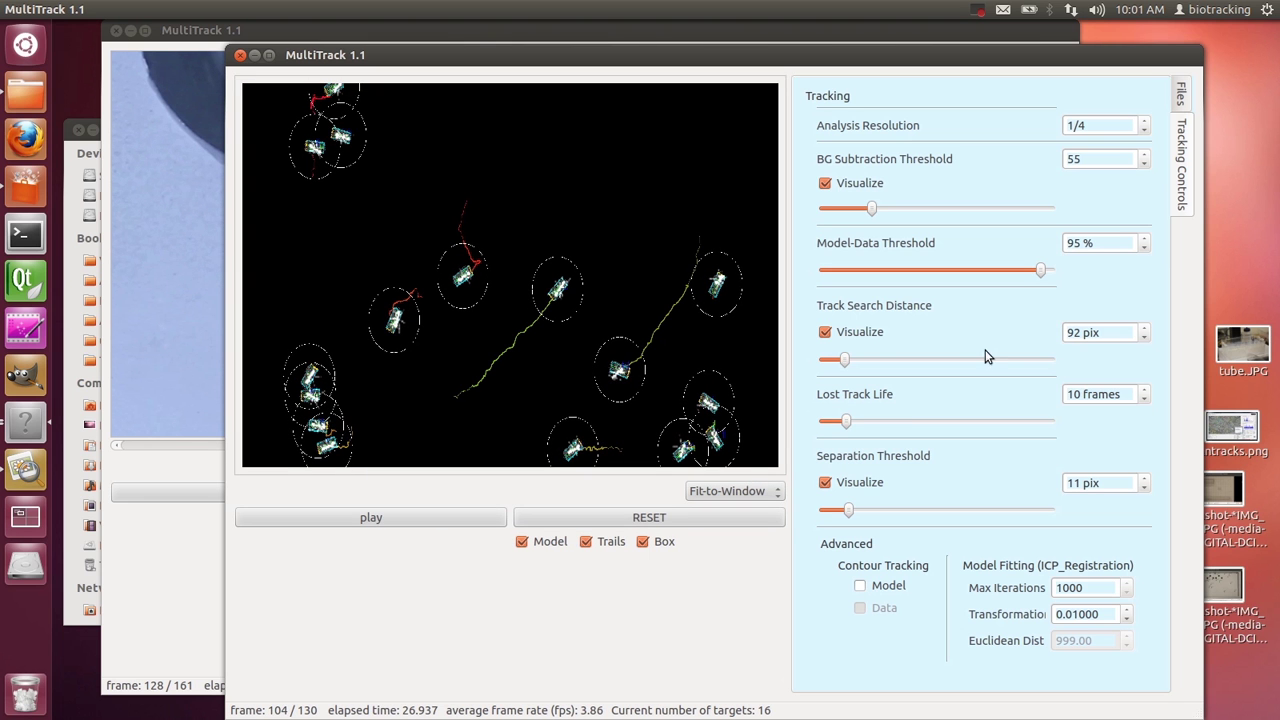
Set the BTF save directory to Many_Ants in Desktop/Demo/BioTrackPack_1.0-1/Sample_Video
left_click(1181, 95)
left_click(897, 601)
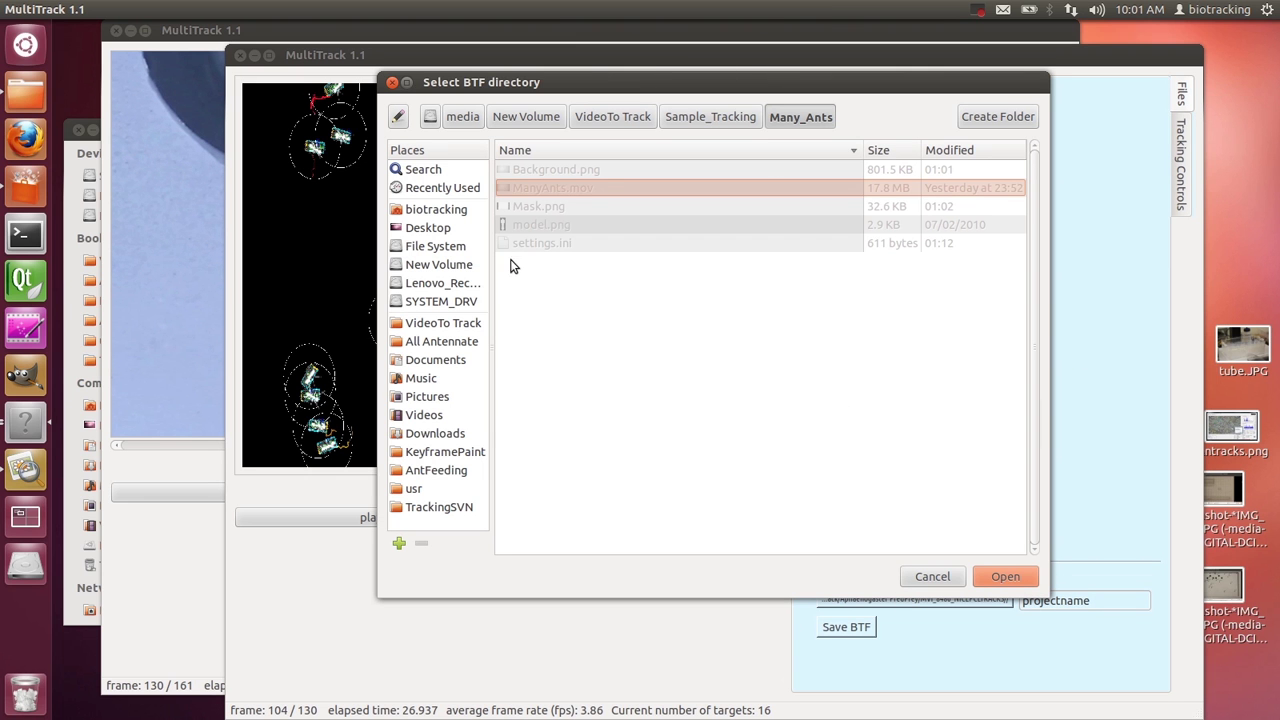
left_click(436, 234)
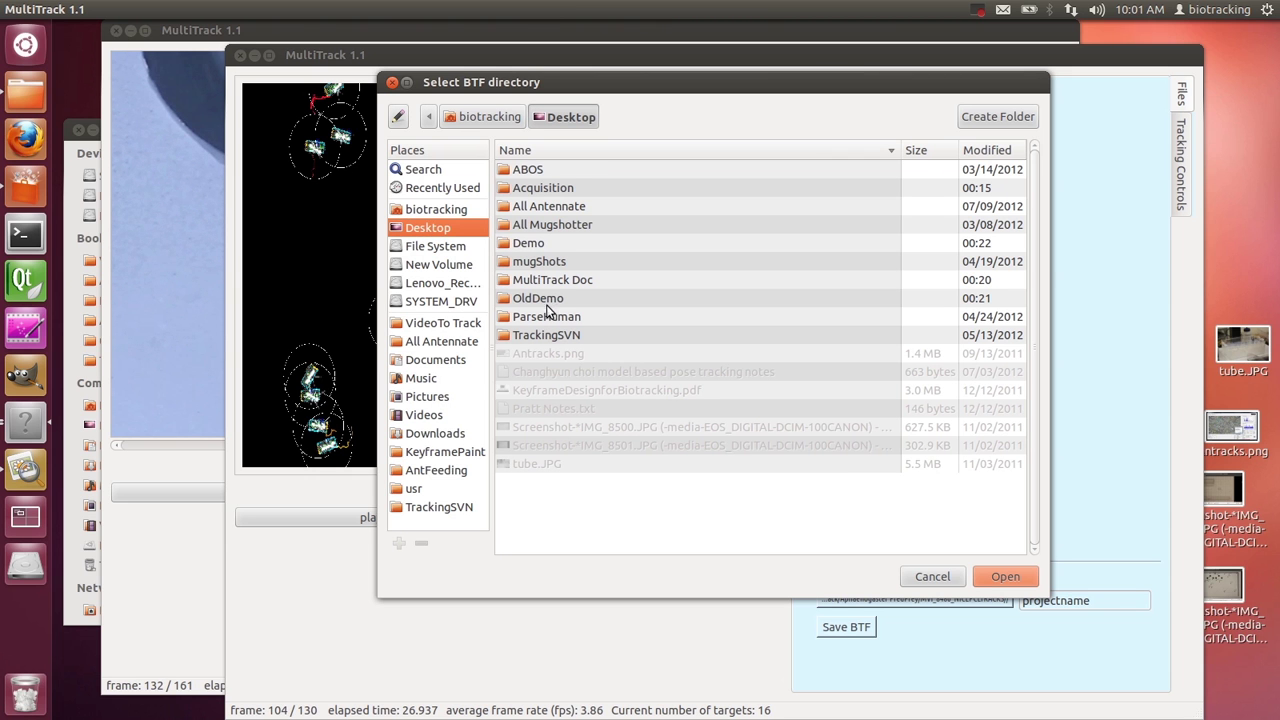
double_click(537, 243)
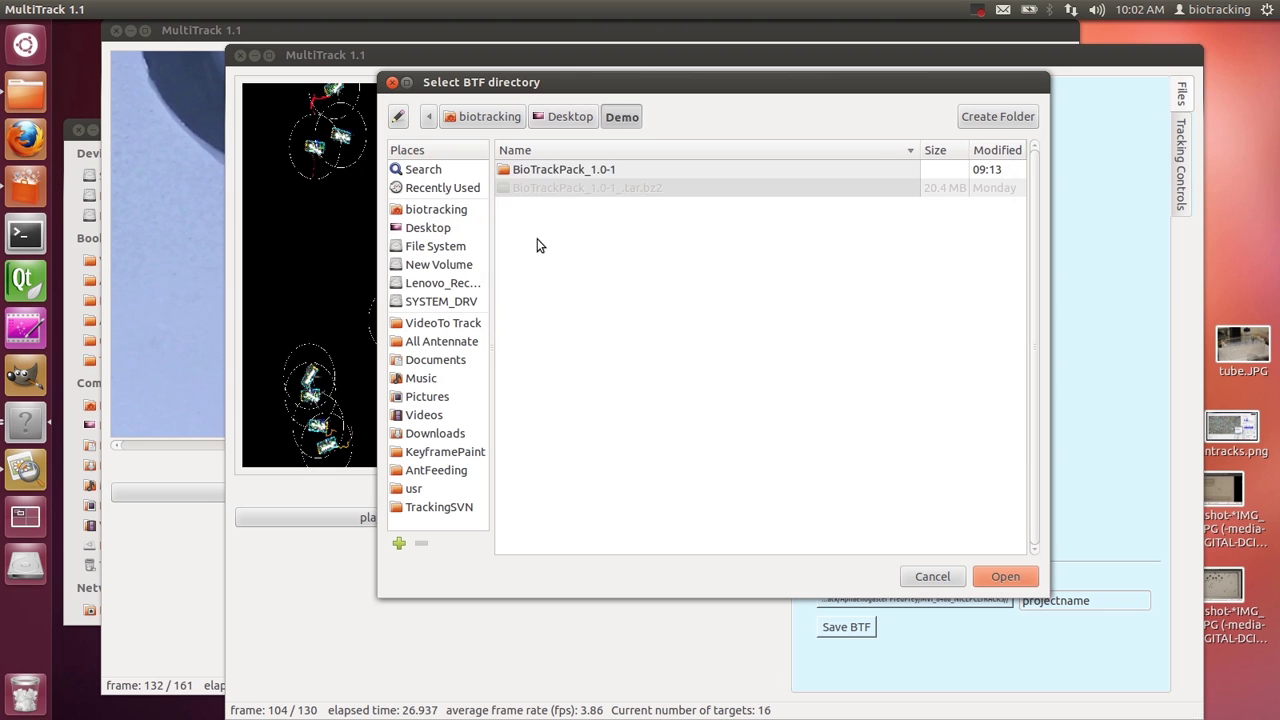
double_click(582, 170)
double_click(580, 190)
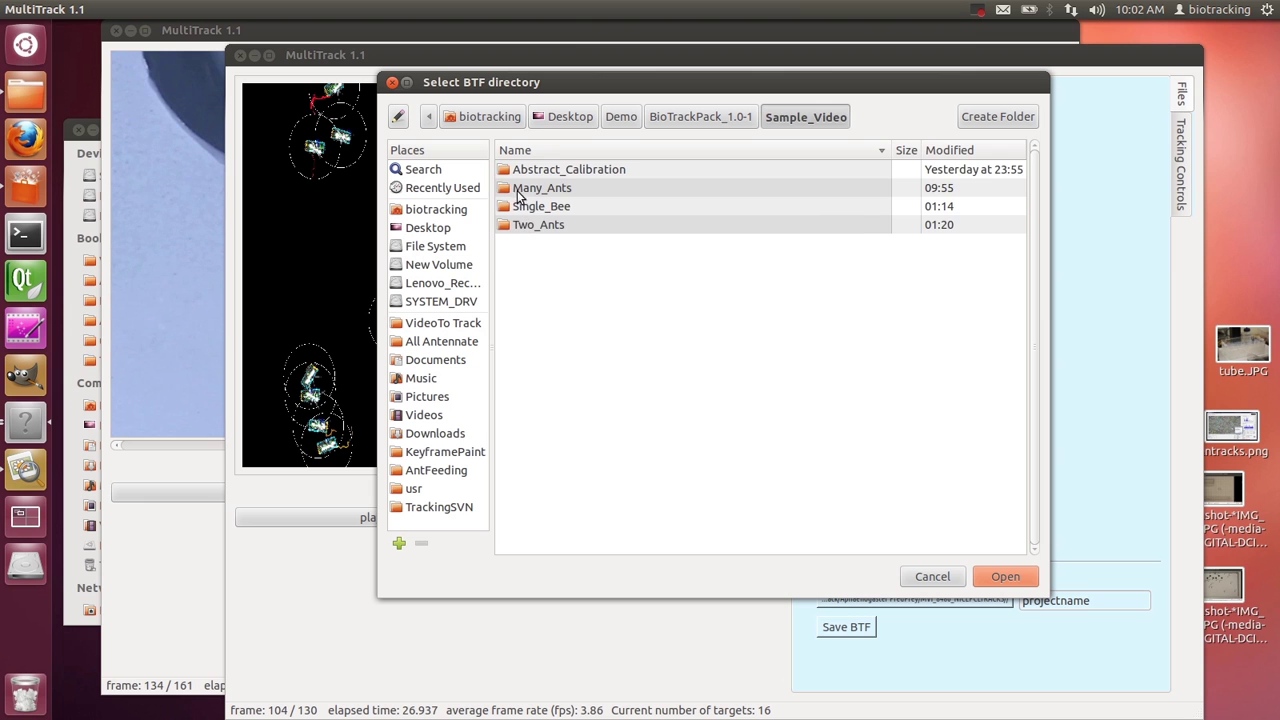
double_click(540, 188)
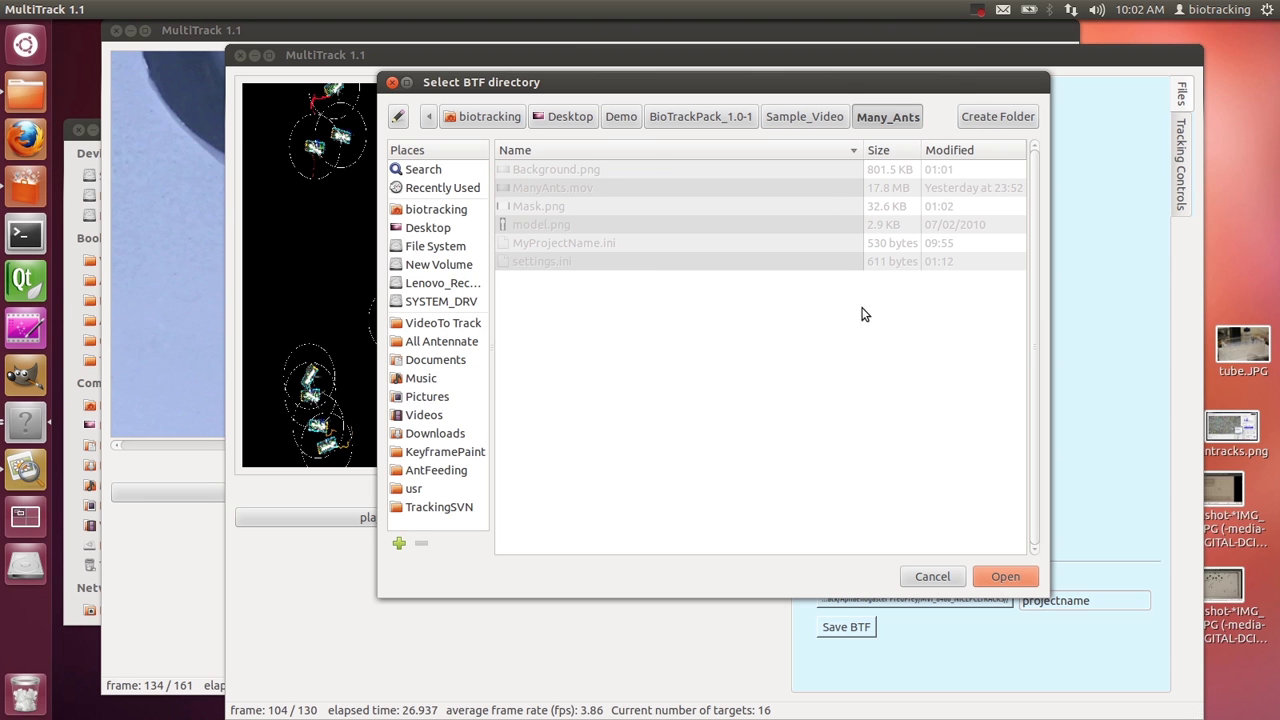
left_click_drag(838, 78, 490, 250)
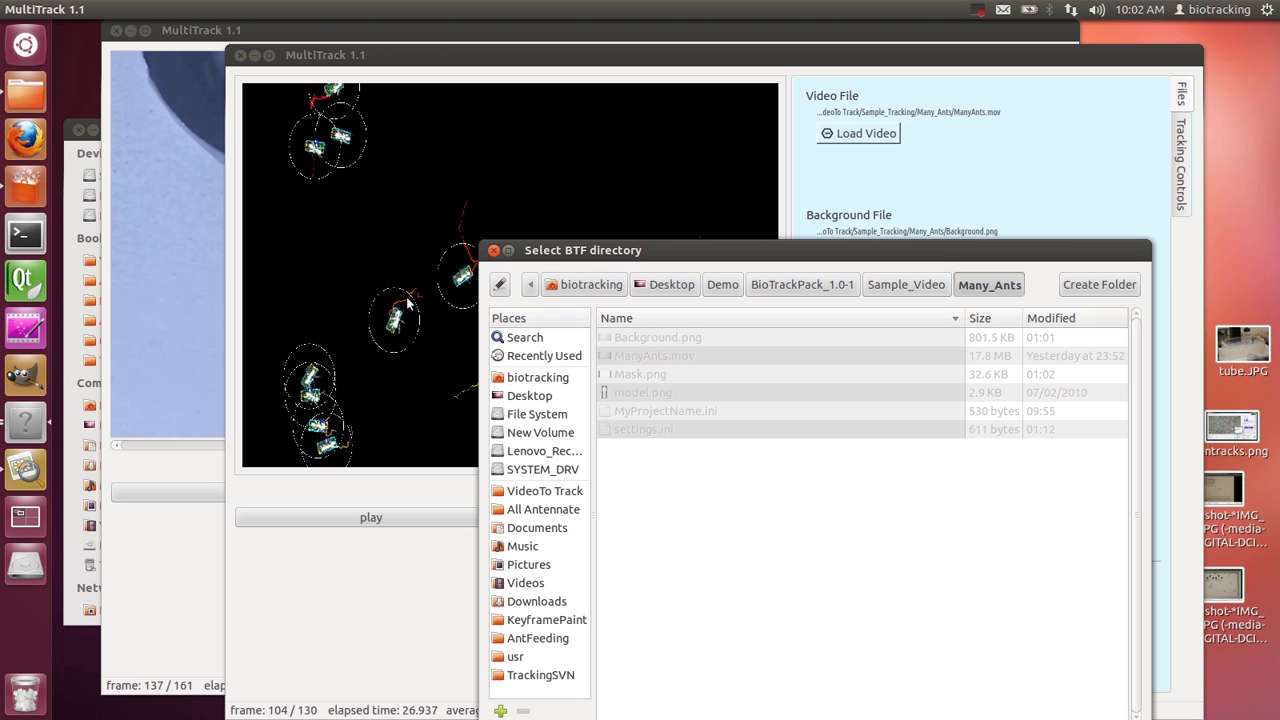
left_click_drag(671, 258, 531, 79)
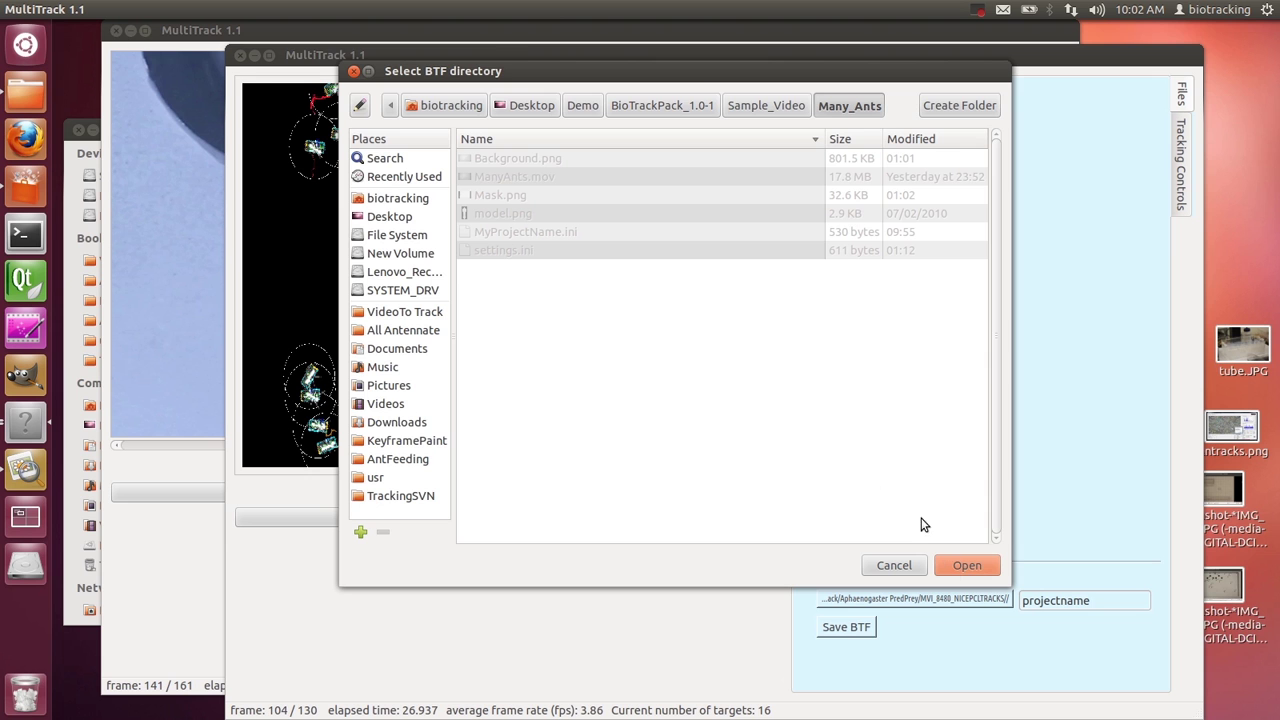
left_click(956, 562)
Name the project ManyAntsDemoTracking and save its tracking data as BTF
left_click_drag(1104, 601, 1010, 612)
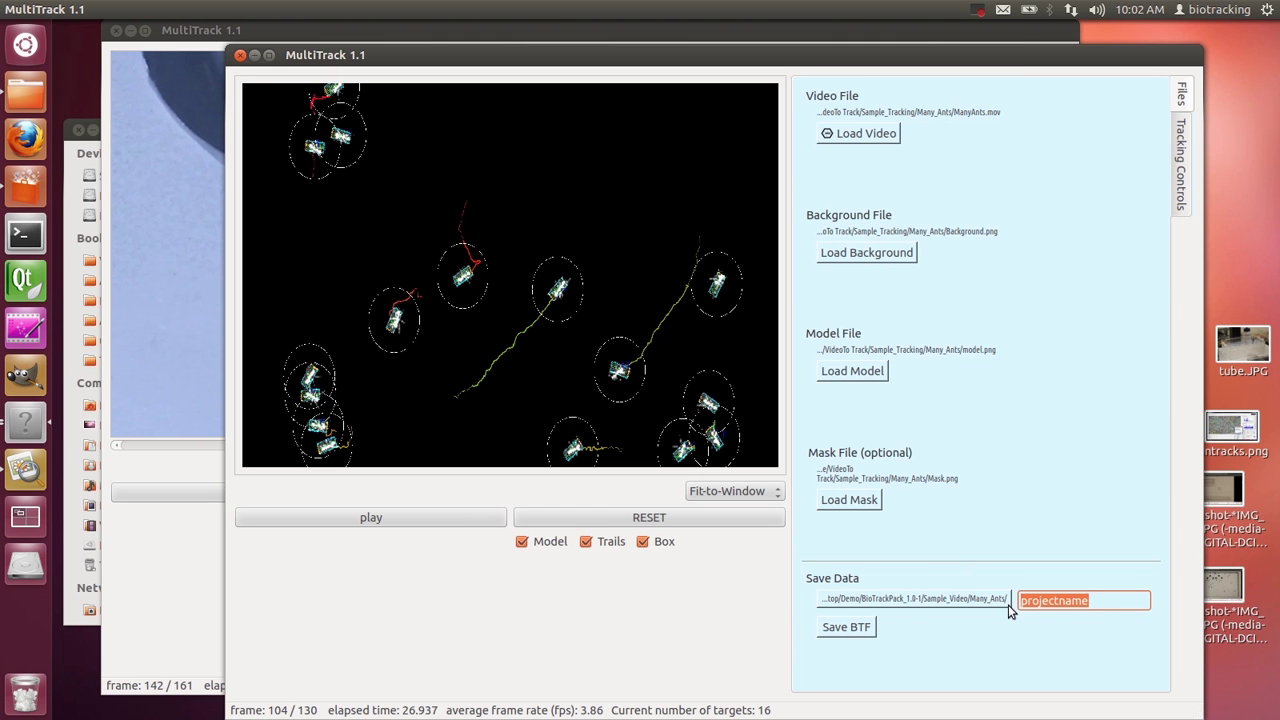
type("ManyAntsDemo")
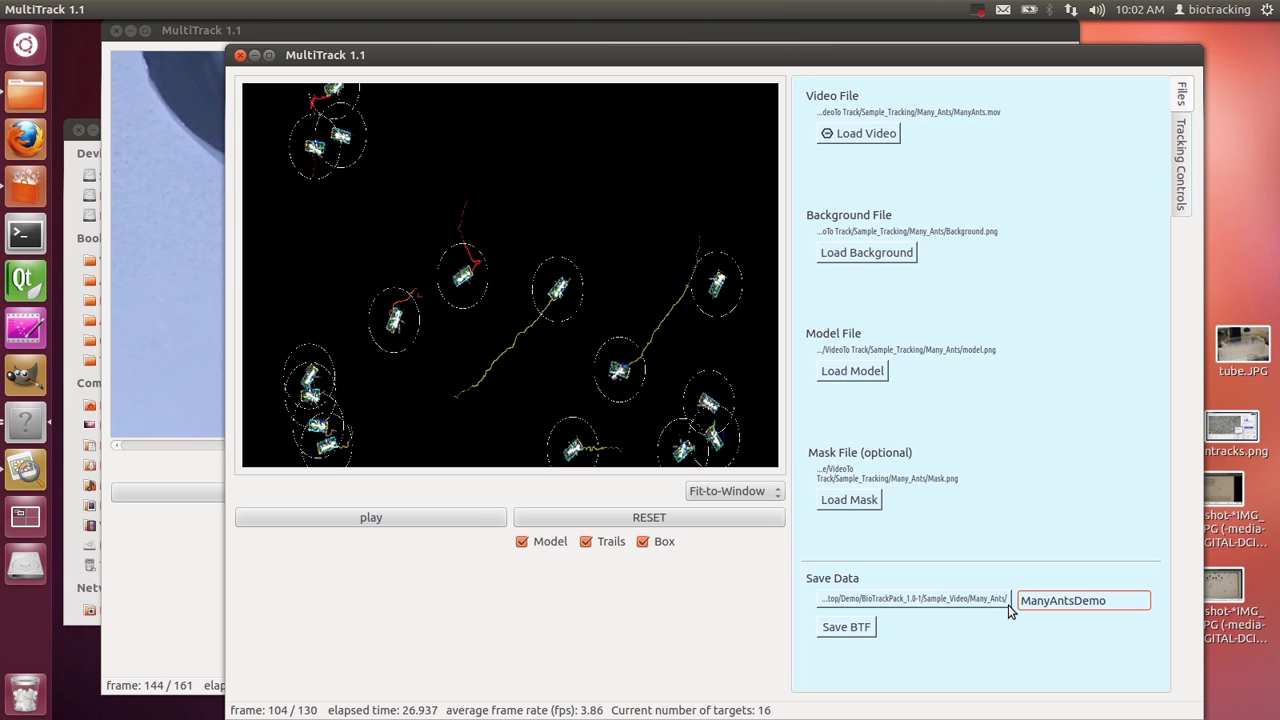
type("Tracking")
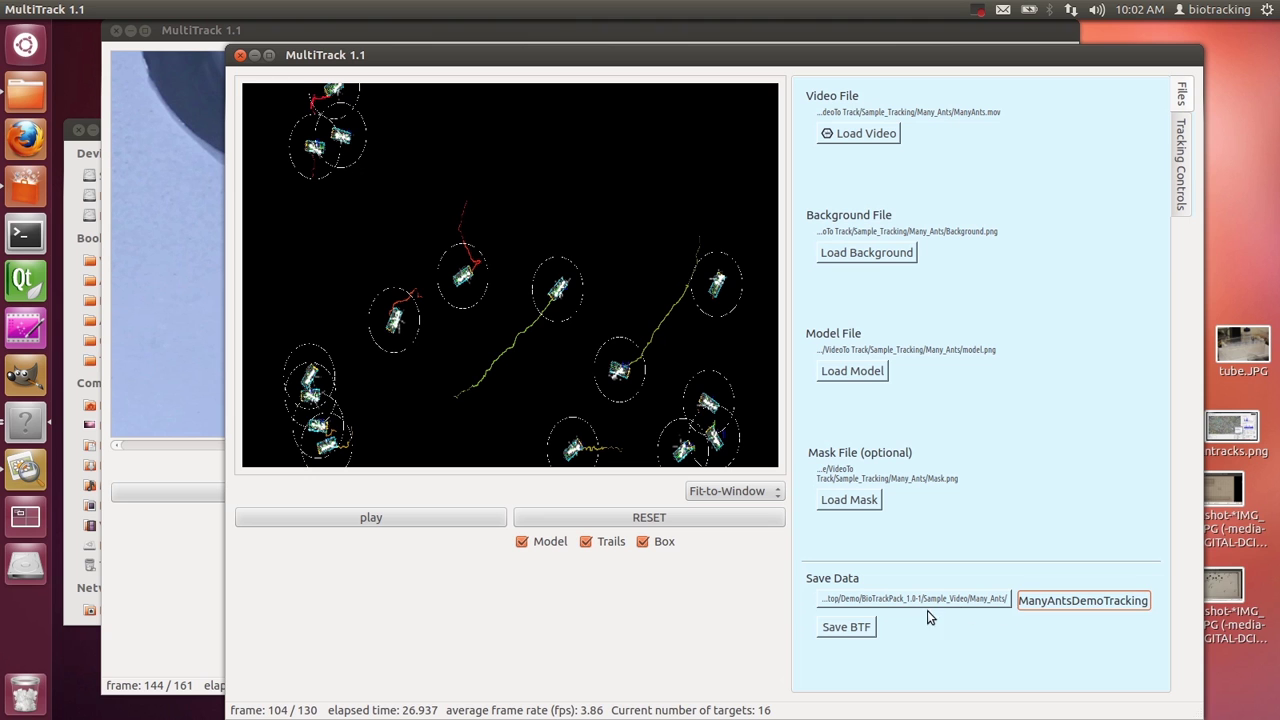
left_click(862, 629)
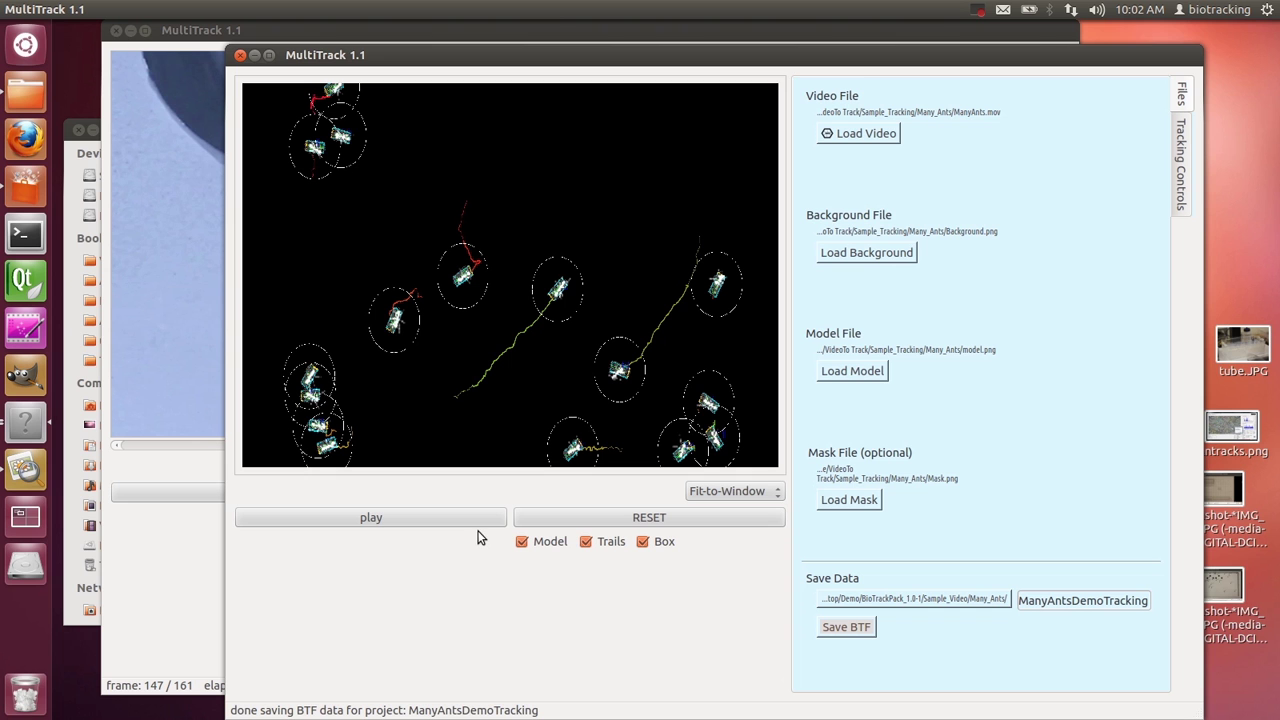
Switch to the file manager and open the saved ManyAntsDemoTracking folder inside Sample_Video/Many_Ants
left_click(33, 99)
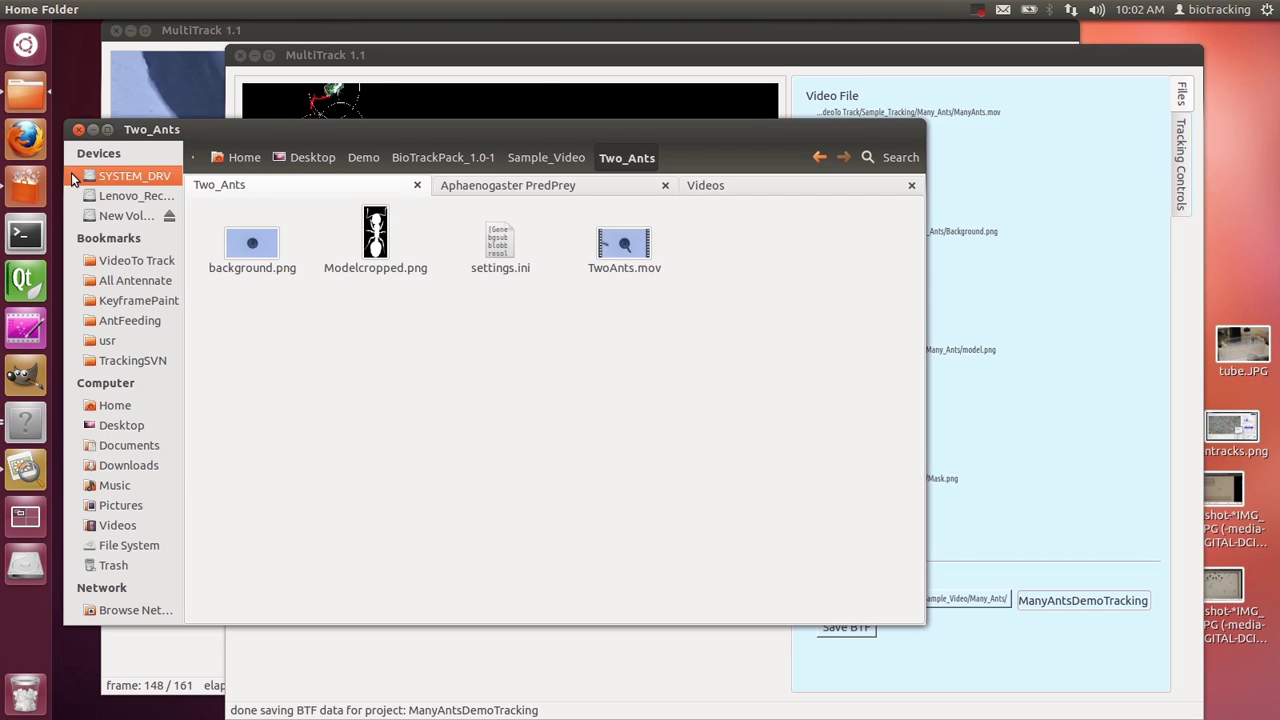
left_click(120, 175)
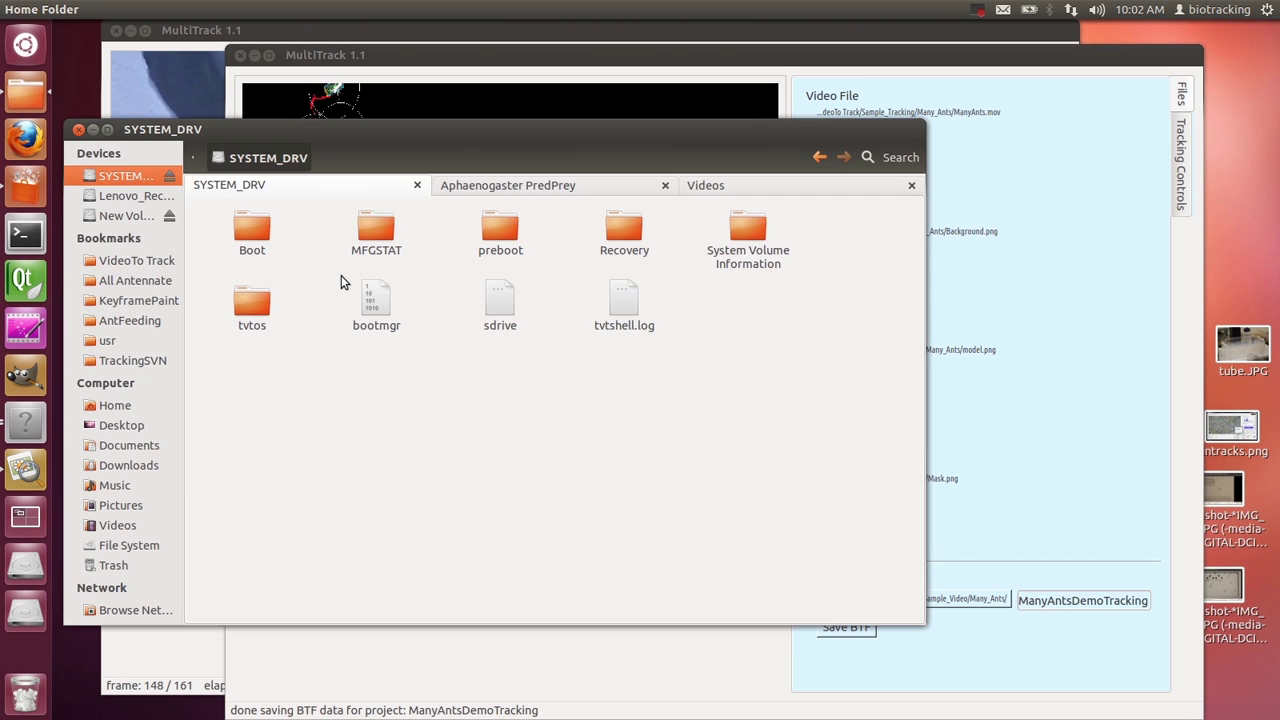
left_click(820, 158)
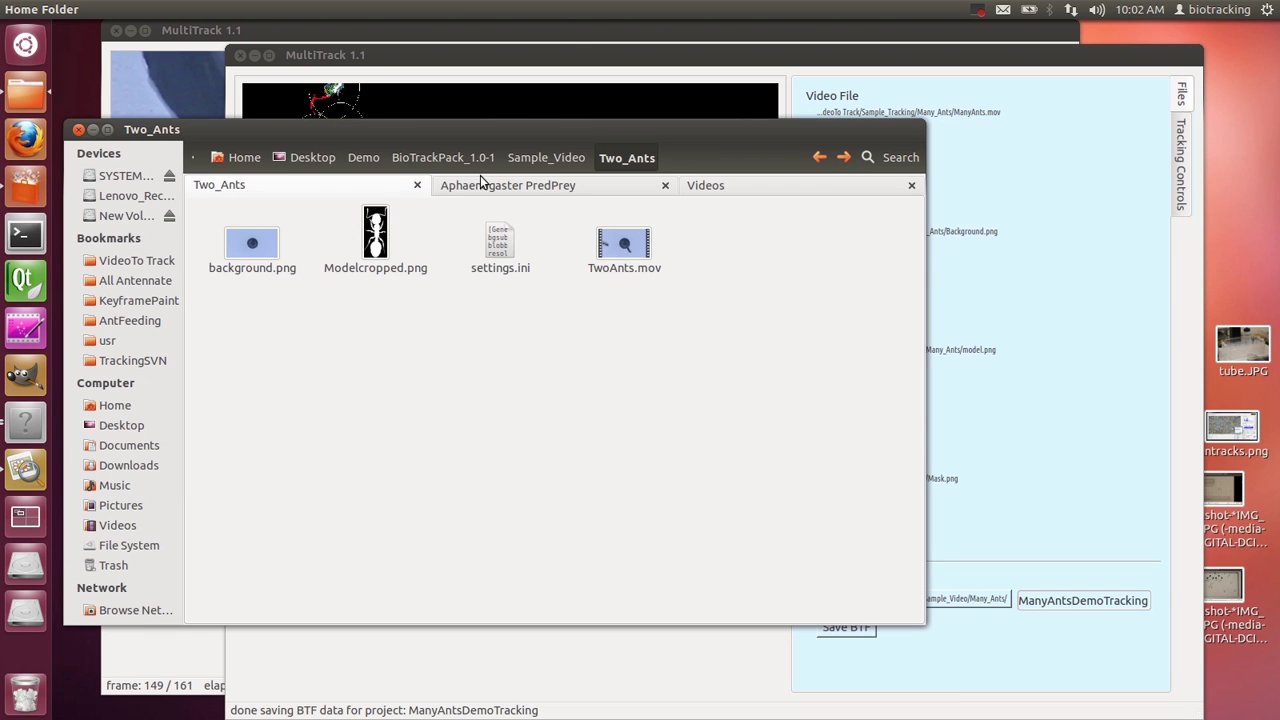
left_click(534, 157)
double_click(374, 240)
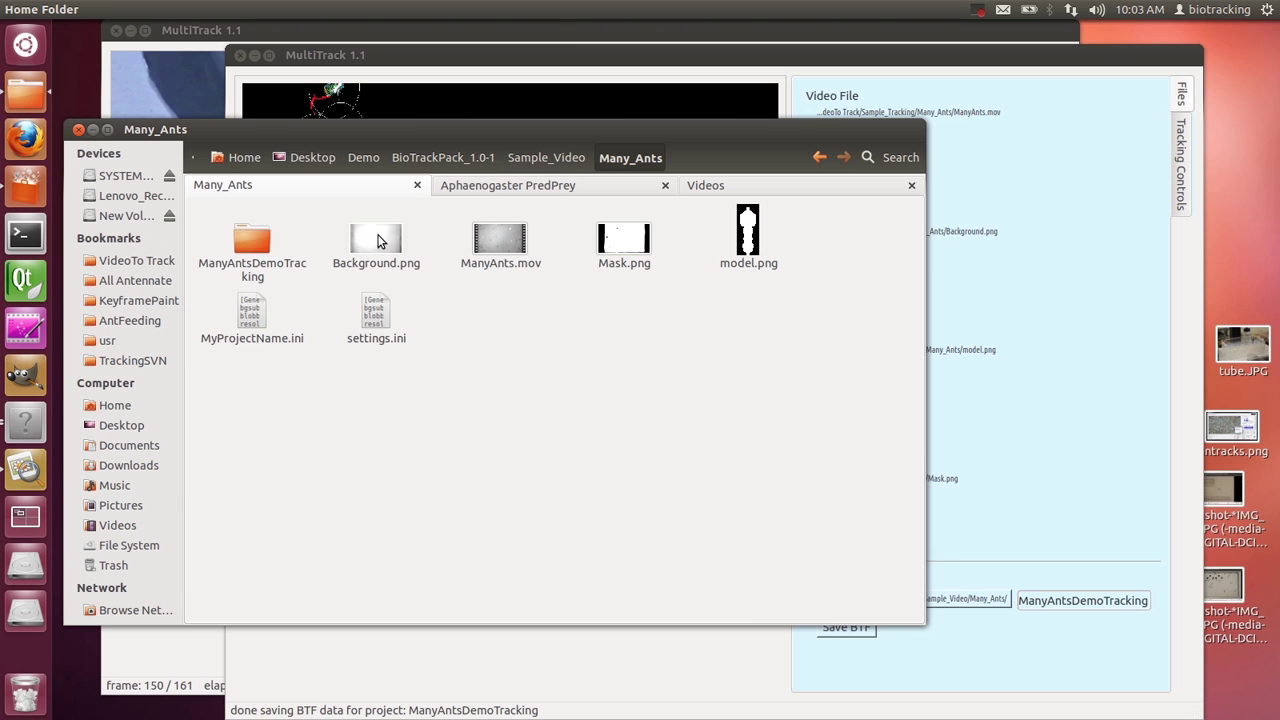
left_click(300, 272)
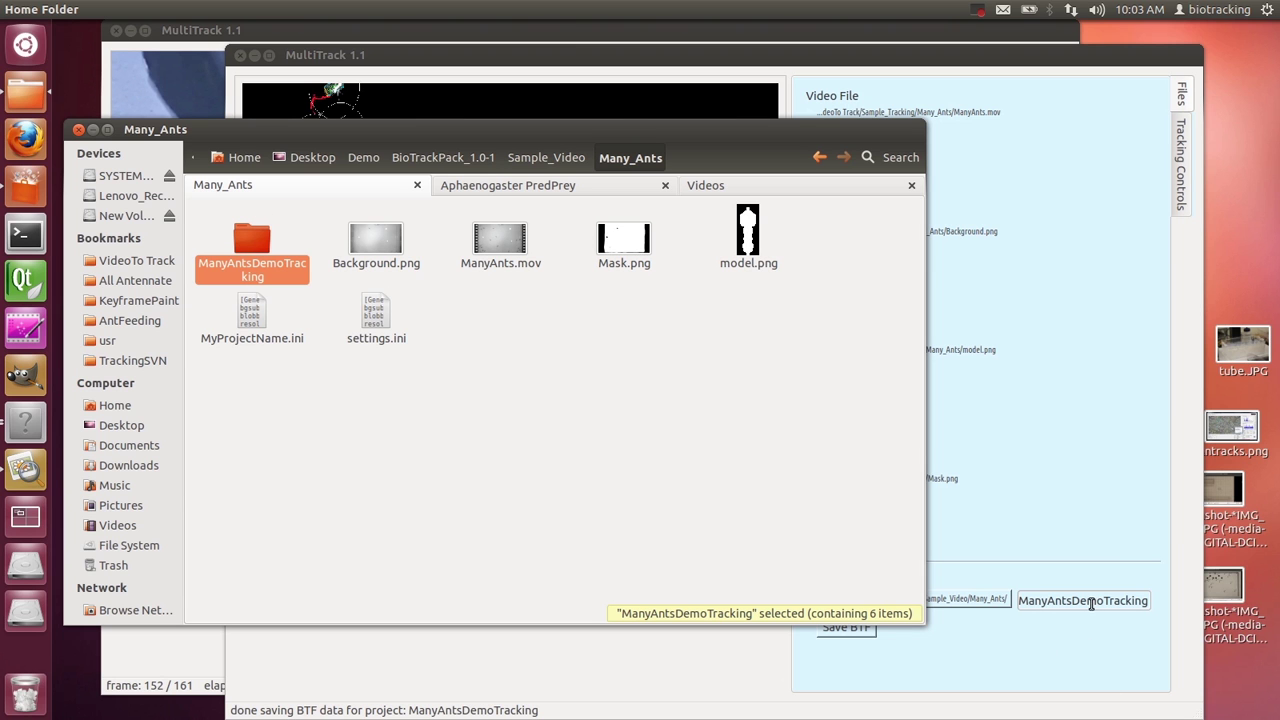
double_click(245, 240)
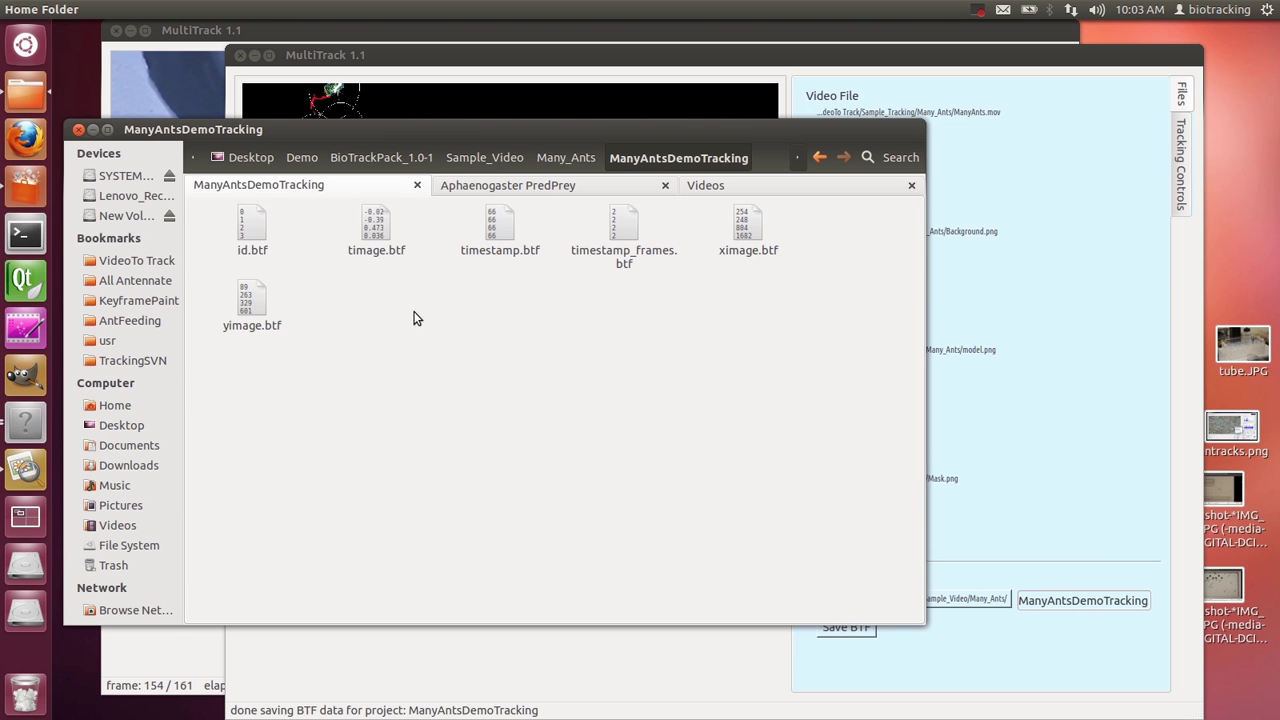
Open id.btf in the text editor and move its window clear of the BTF files in the folder
left_click(262, 218)
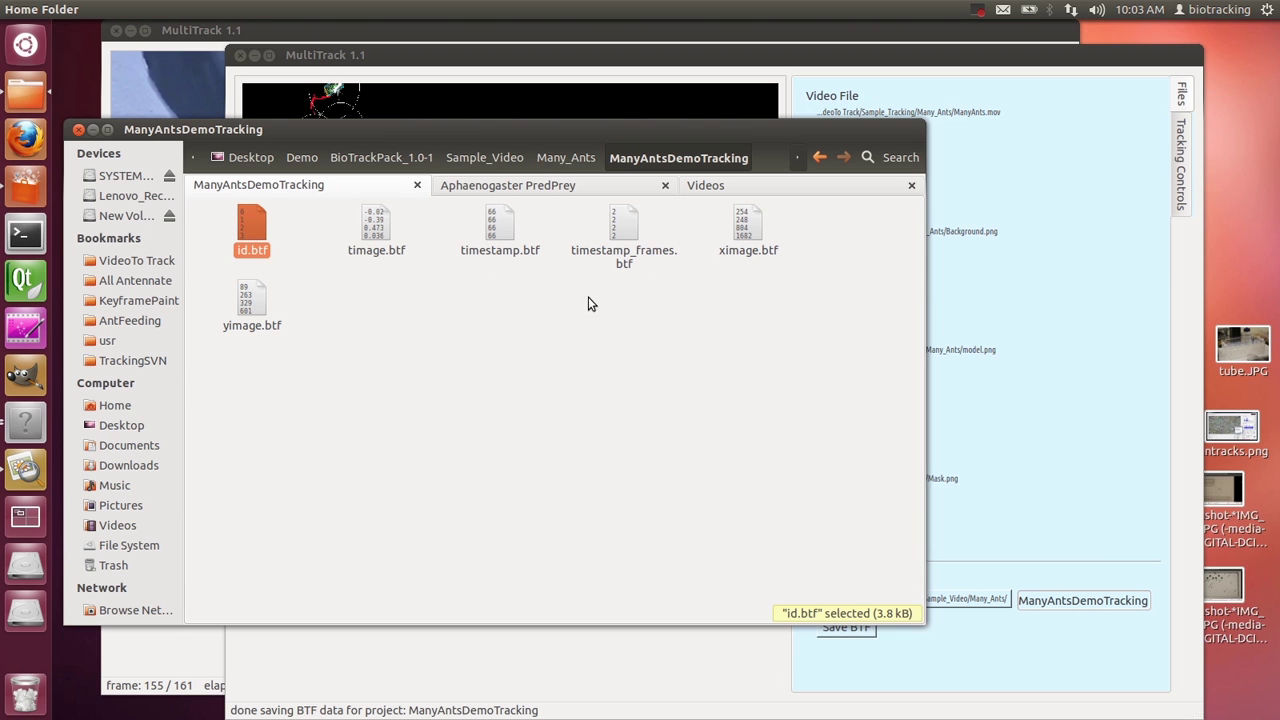
double_click(251, 216)
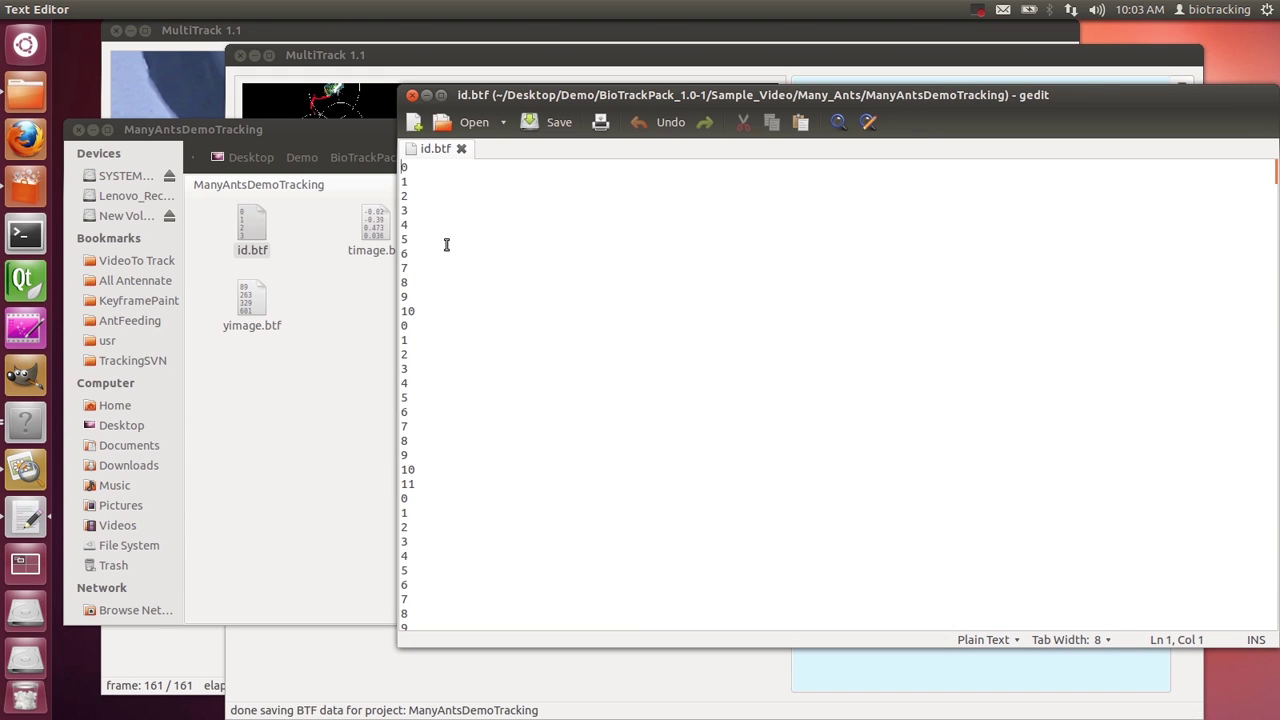
left_click(419, 311)
left_click_drag(505, 94, 438, 351)
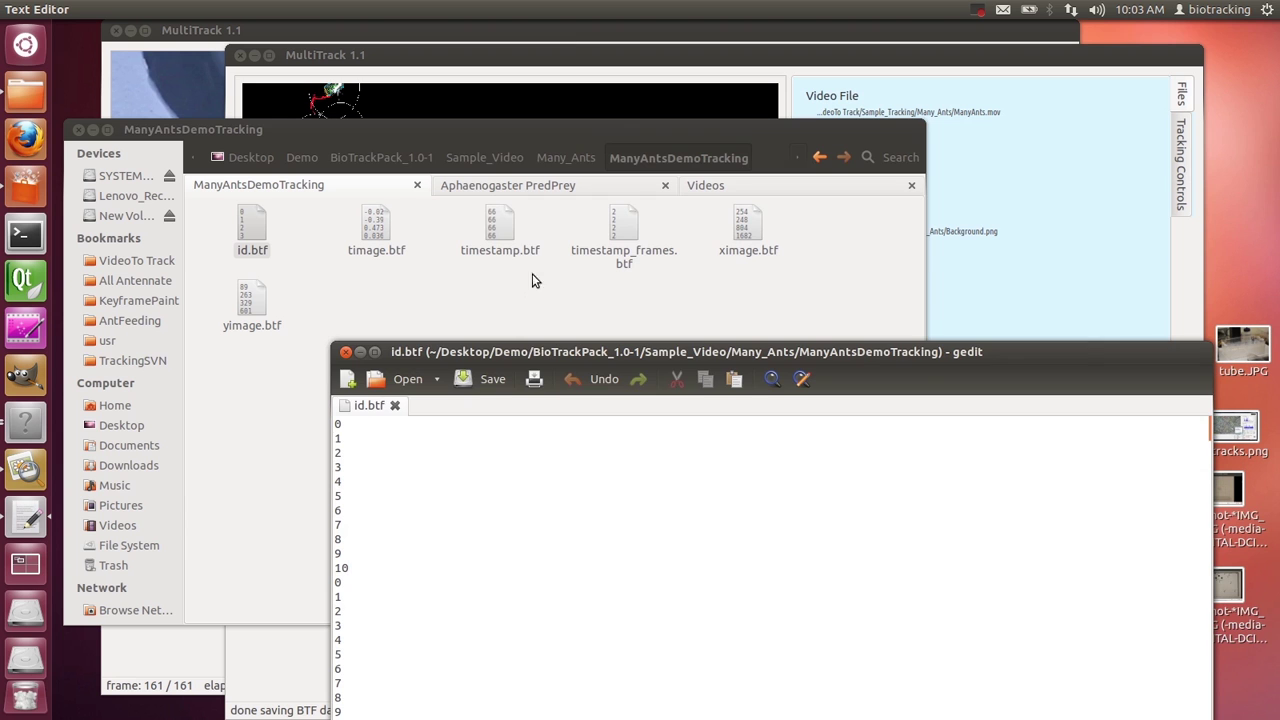
Open timestamp.btf, place it beside id.btf, and compare the first entry of both files
left_click(508, 228)
double_click(506, 222)
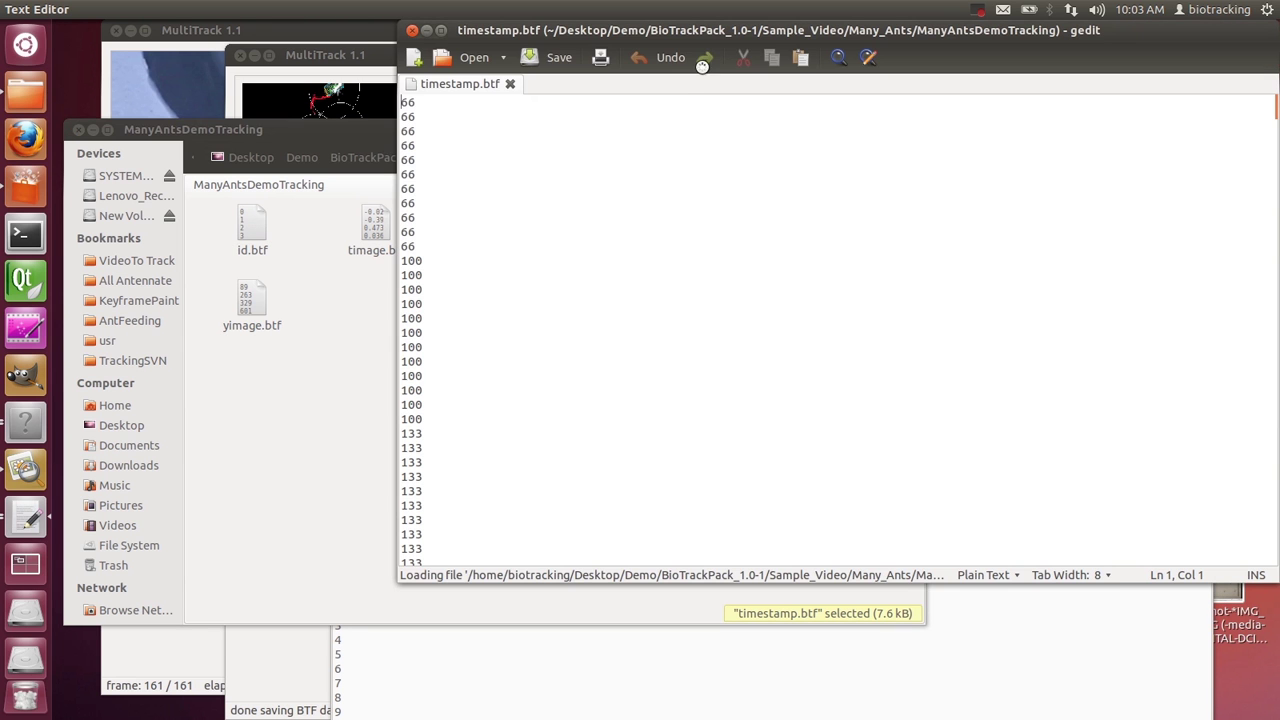
left_click_drag(730, 38, 854, 157)
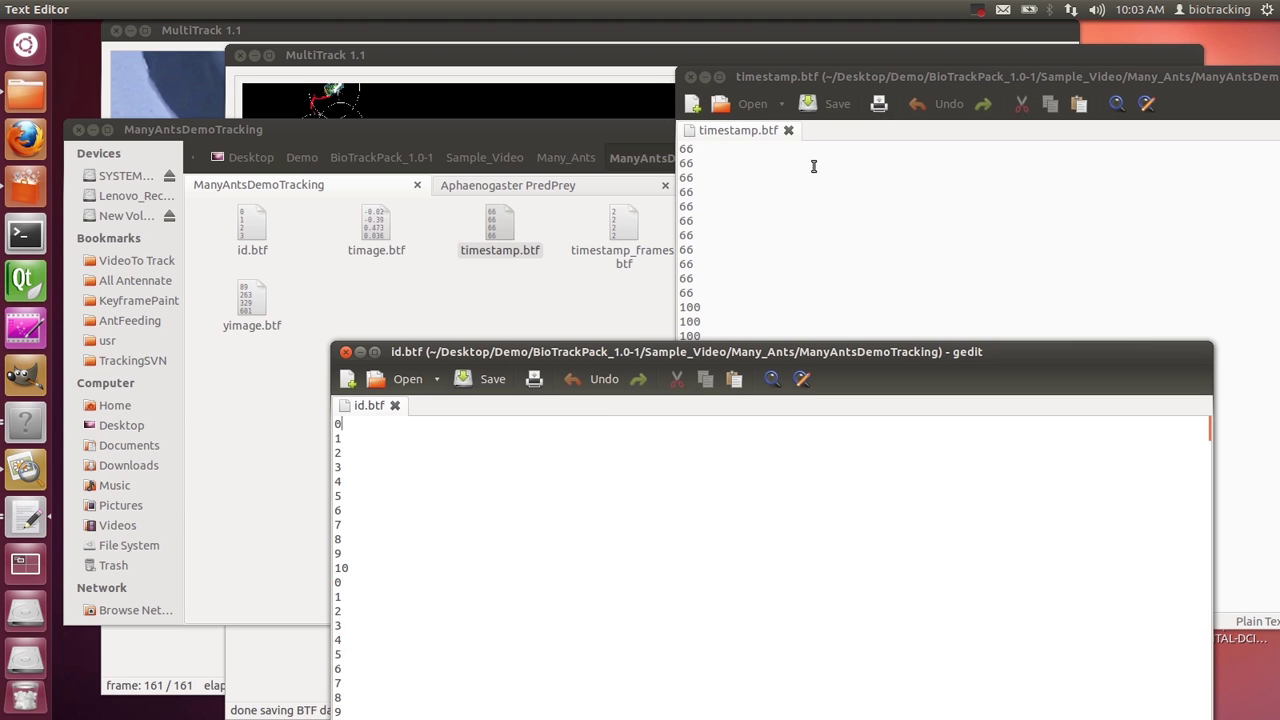
left_click(784, 177)
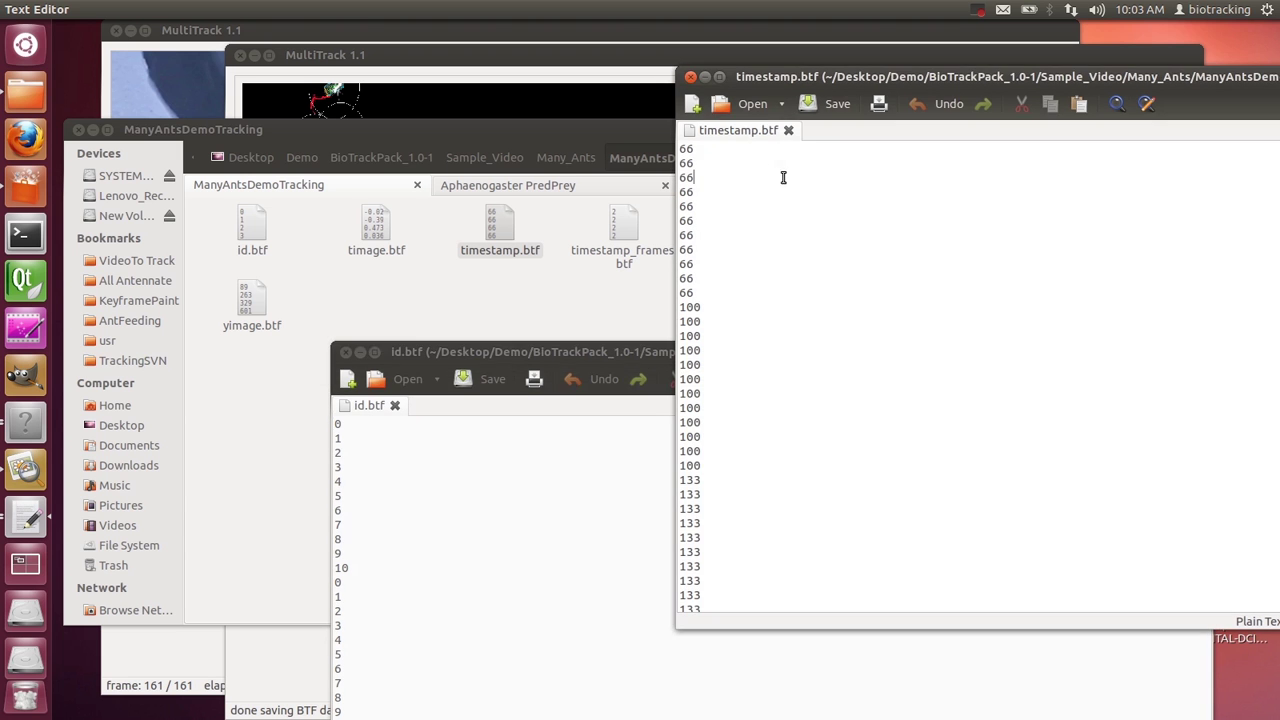
left_click(345, 425)
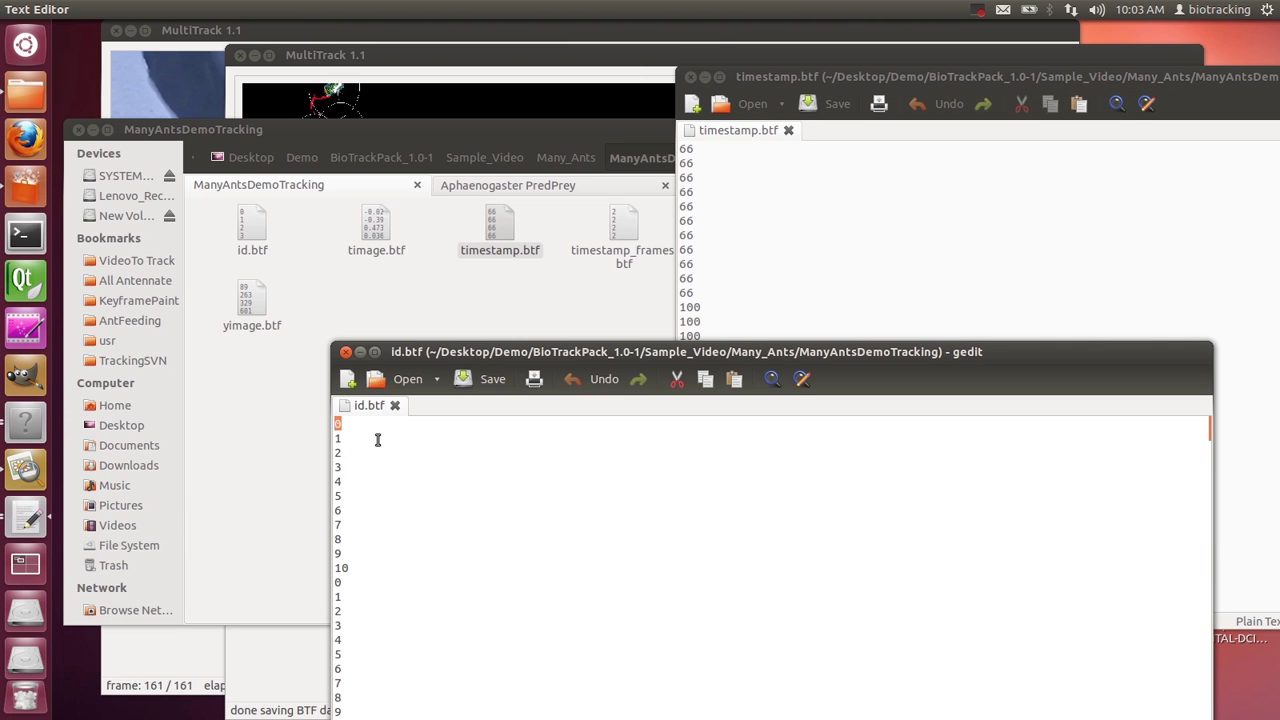
left_click(694, 150)
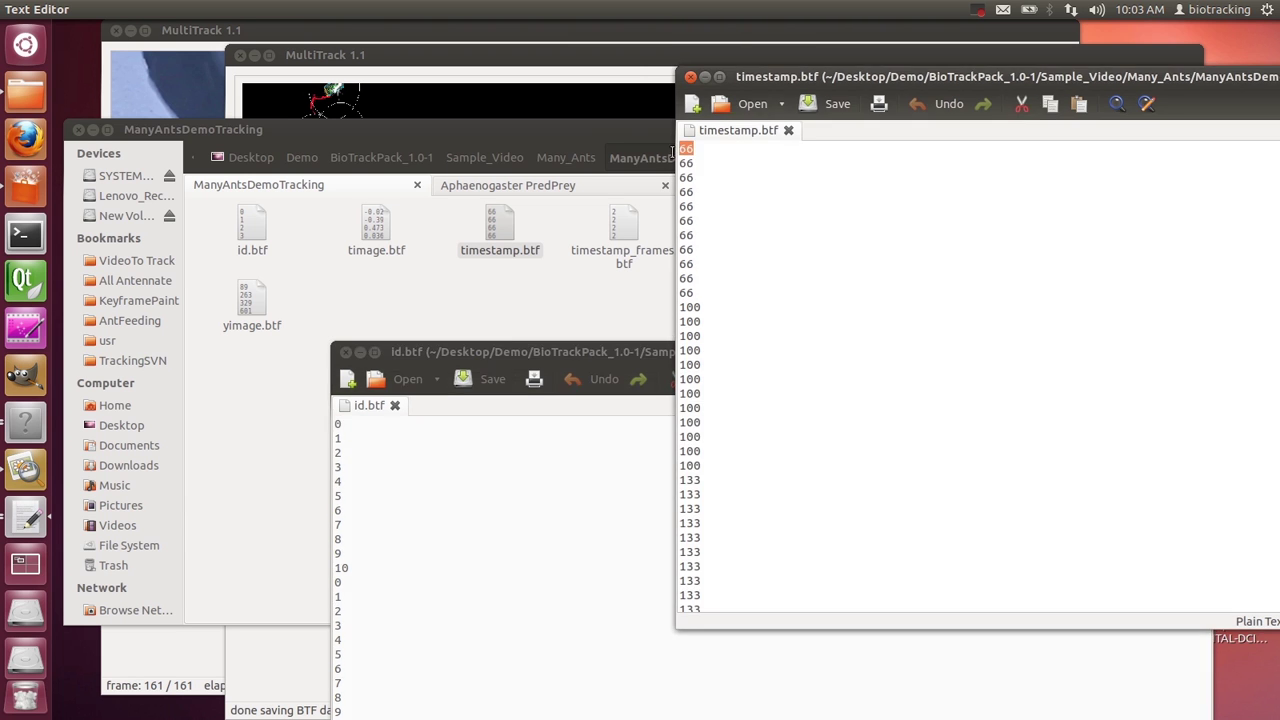
Highlight the first entry of id.btf, open ximage.btf and highlight its matching first entry, and close ximage.btf
left_click(345, 424)
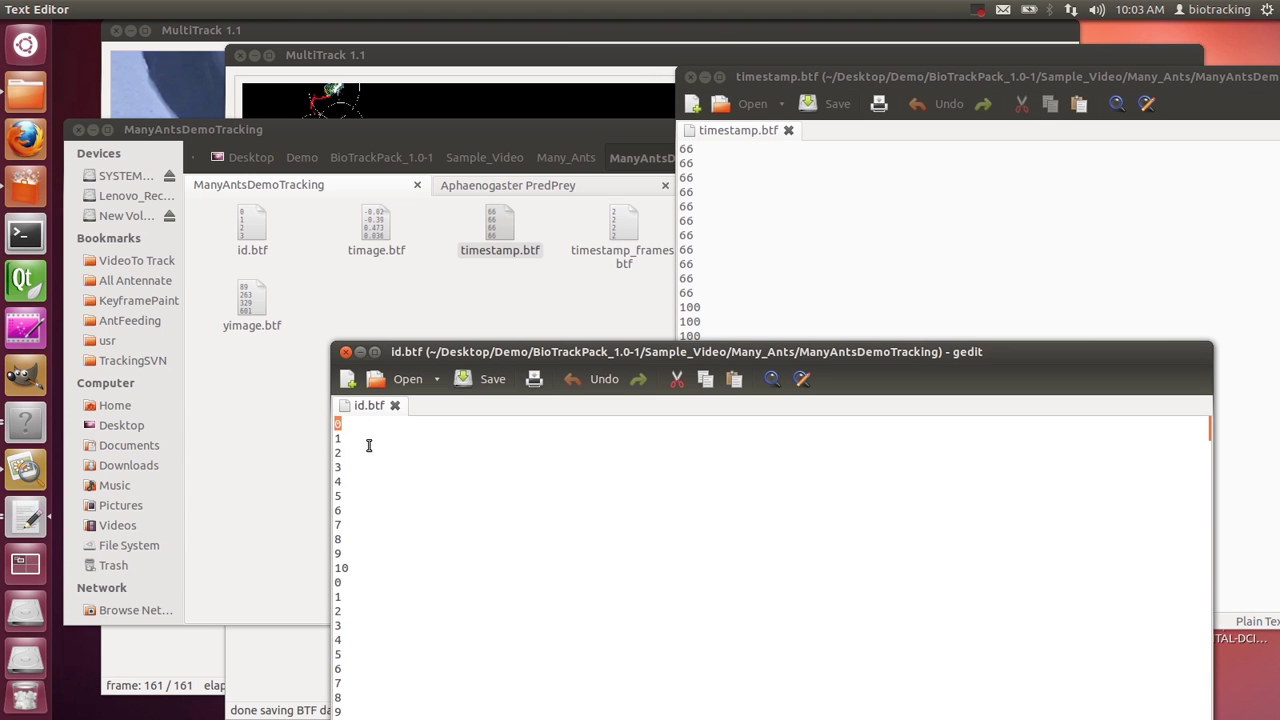
left_click(404, 265)
double_click(741, 229)
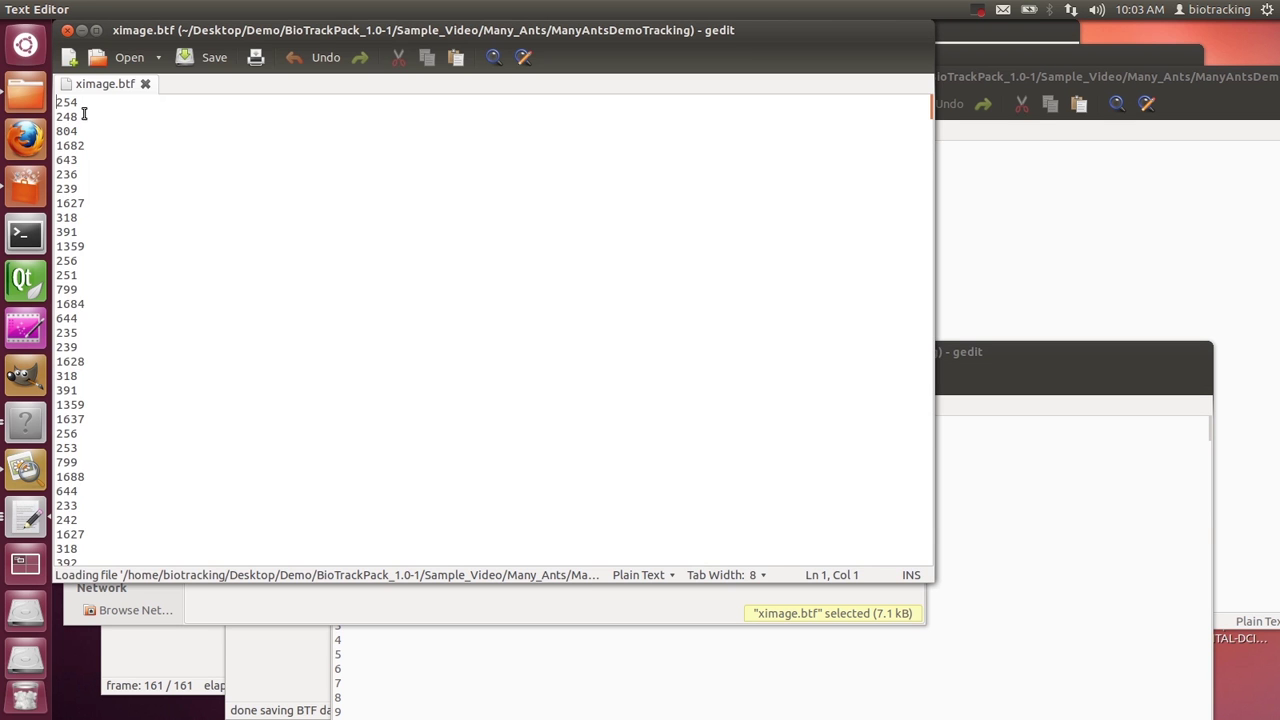
double_click(76, 102)
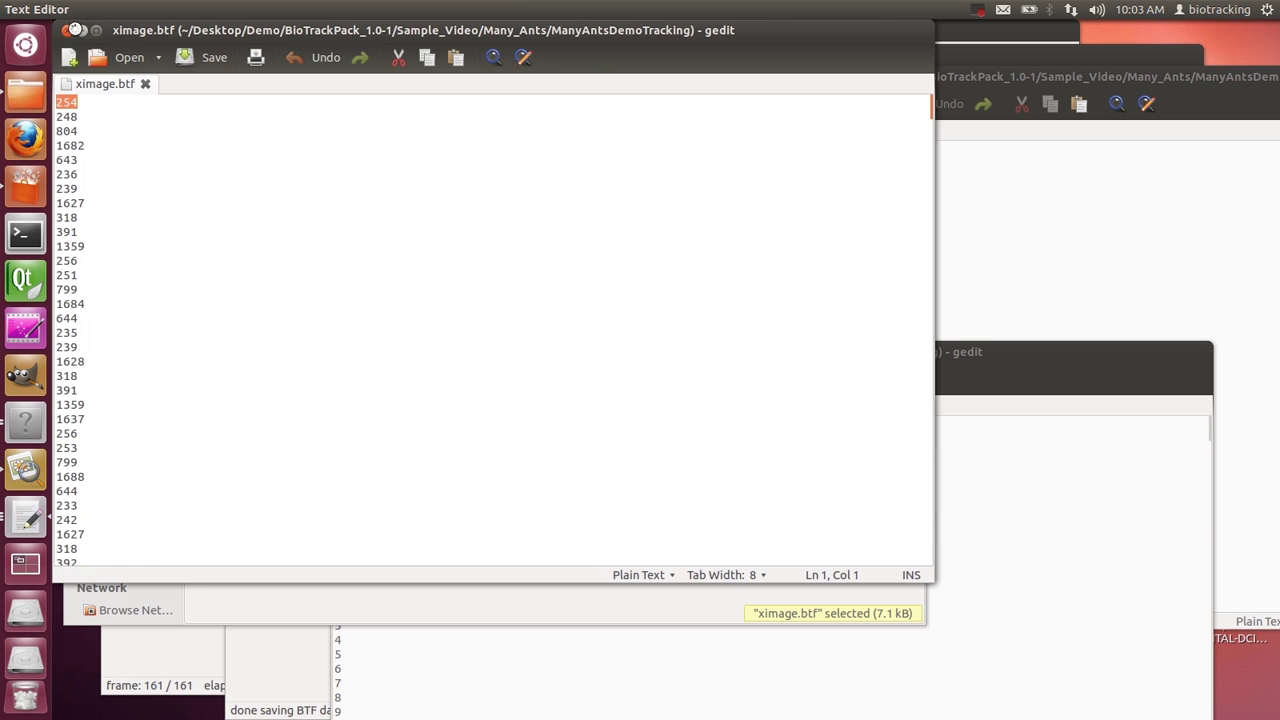
left_click(70, 30)
Open yimage.btf and timage.btf from the ManyAntsDemoTracking folder, highlight the first entry of timage.btf, and close the file
left_click_drag(362, 140, 405, 126)
double_click(300, 310)
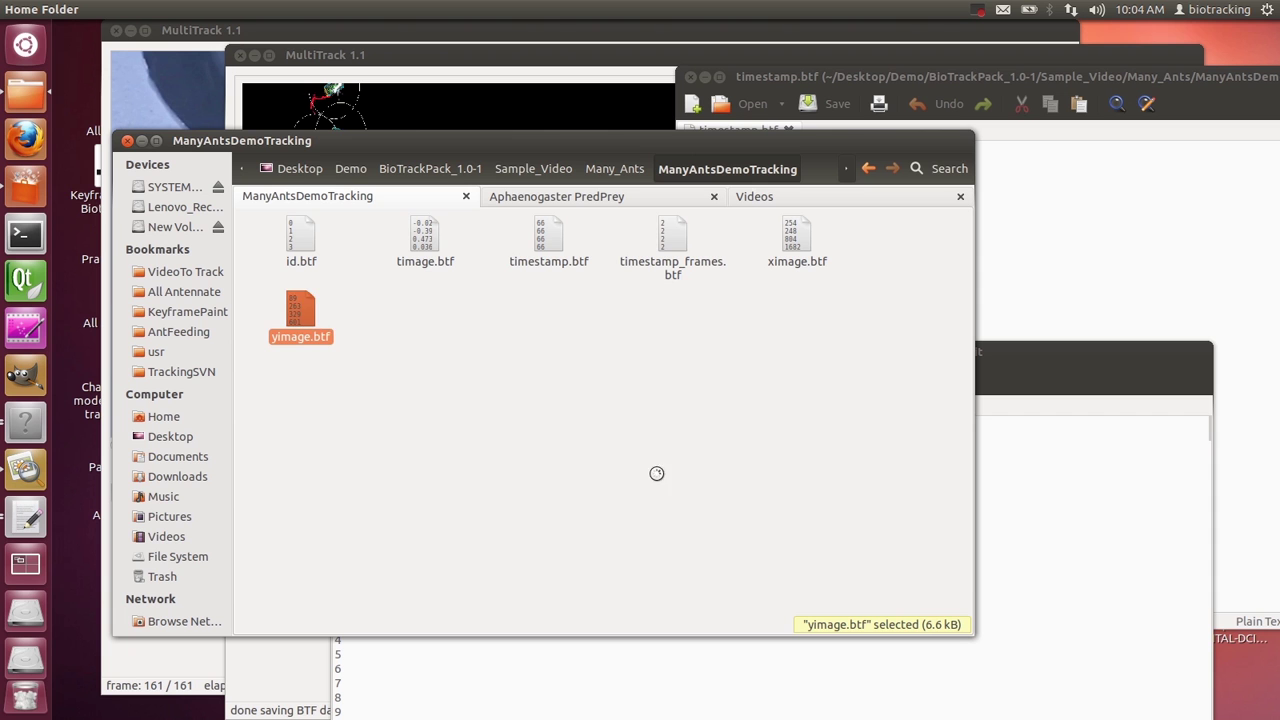
left_click(415, 238)
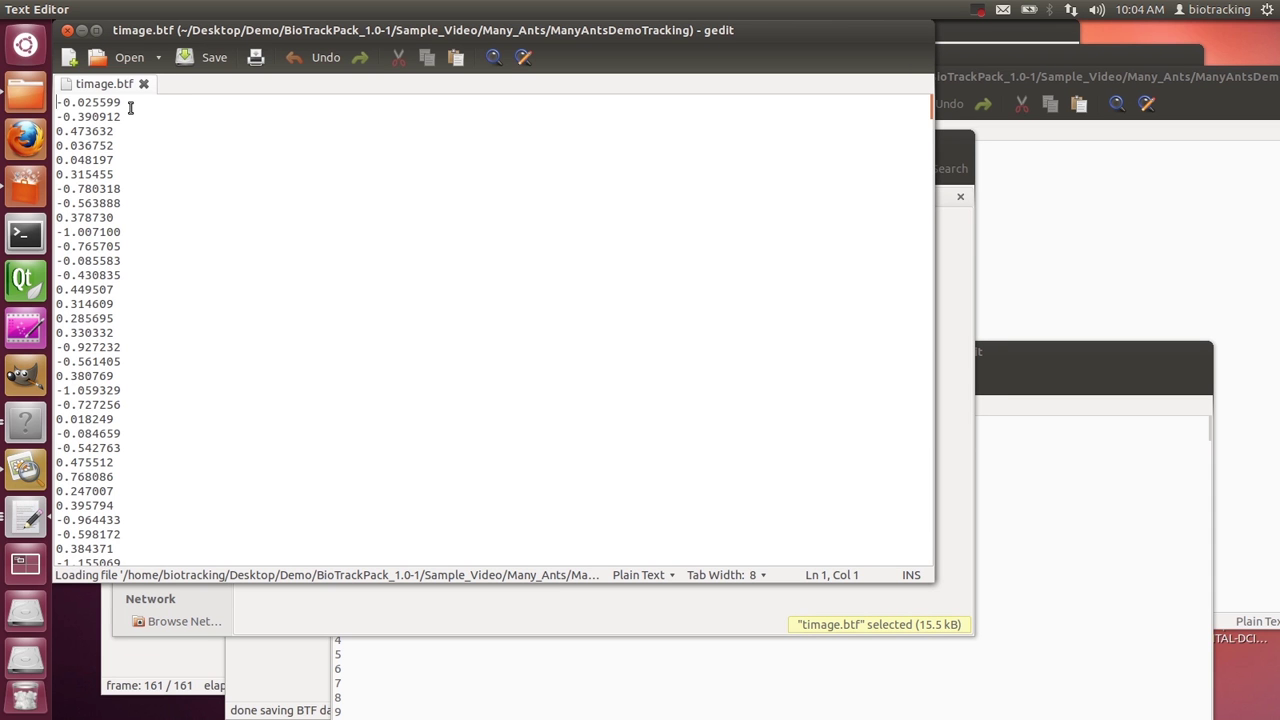
left_click_drag(129, 102, 46, 96)
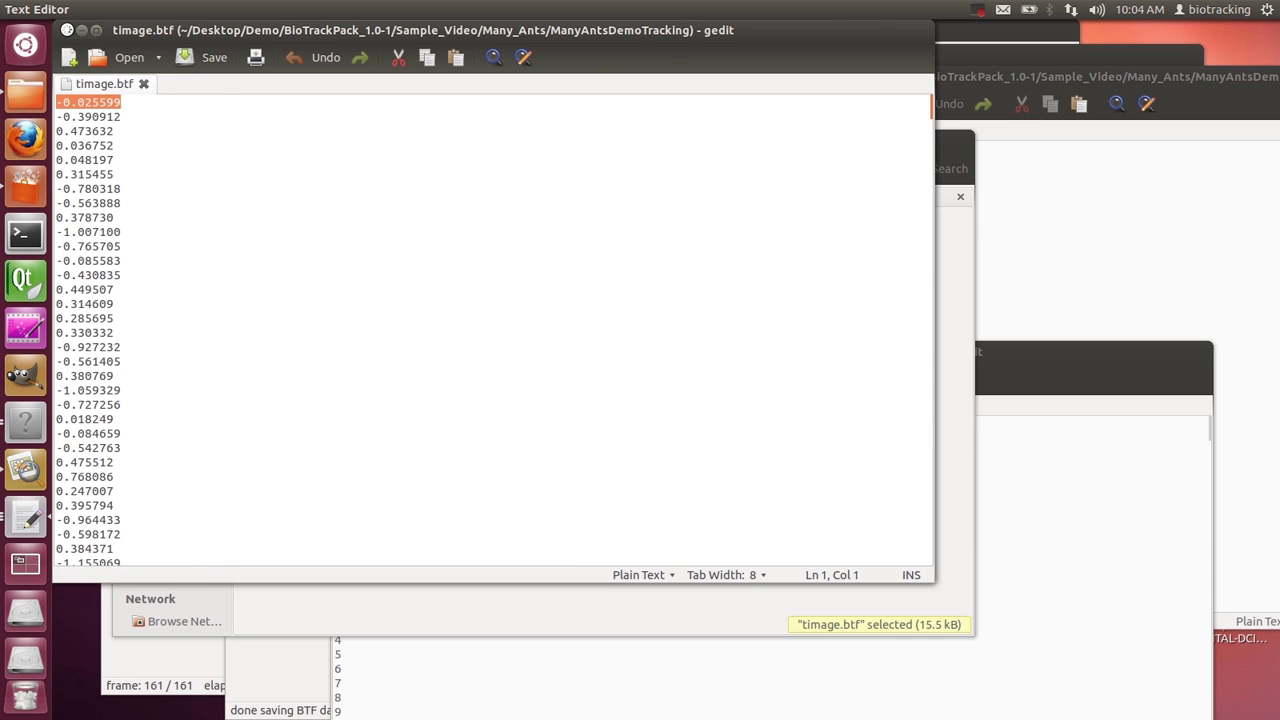
left_click(66, 30)
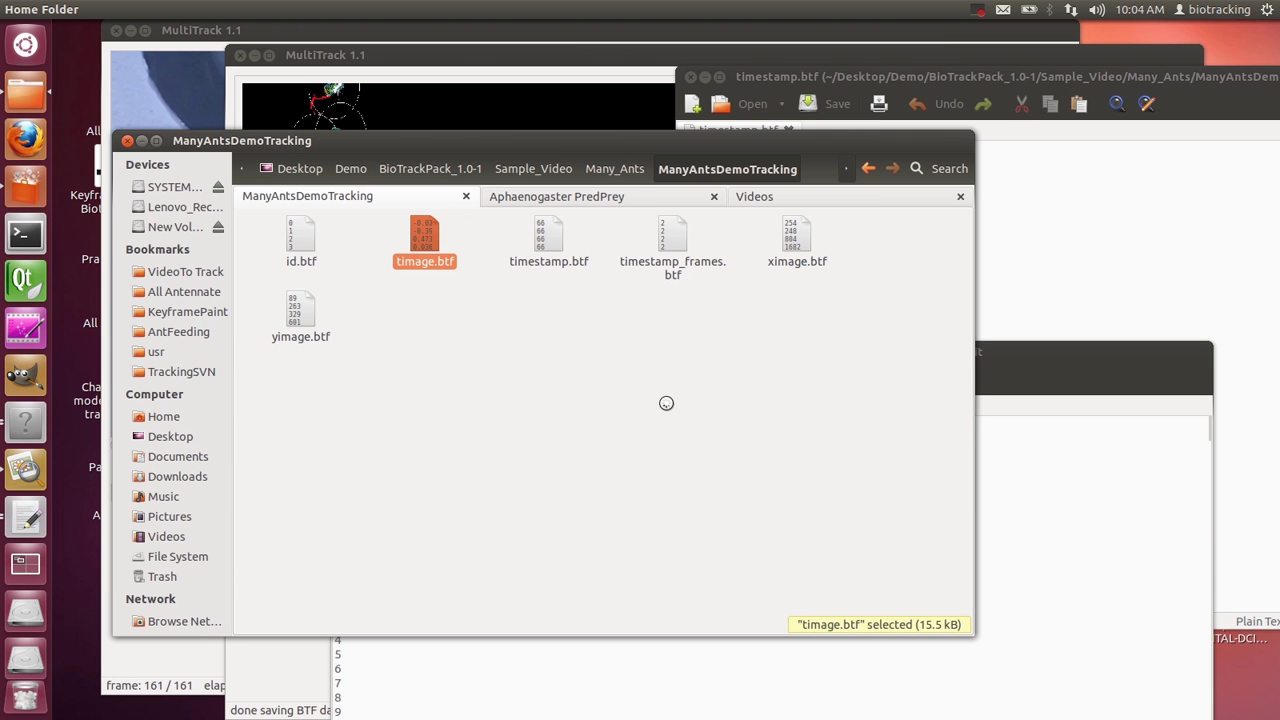
Open timestamp_frames.btf, examine its frame number entries, and close the file
left_click(668, 248)
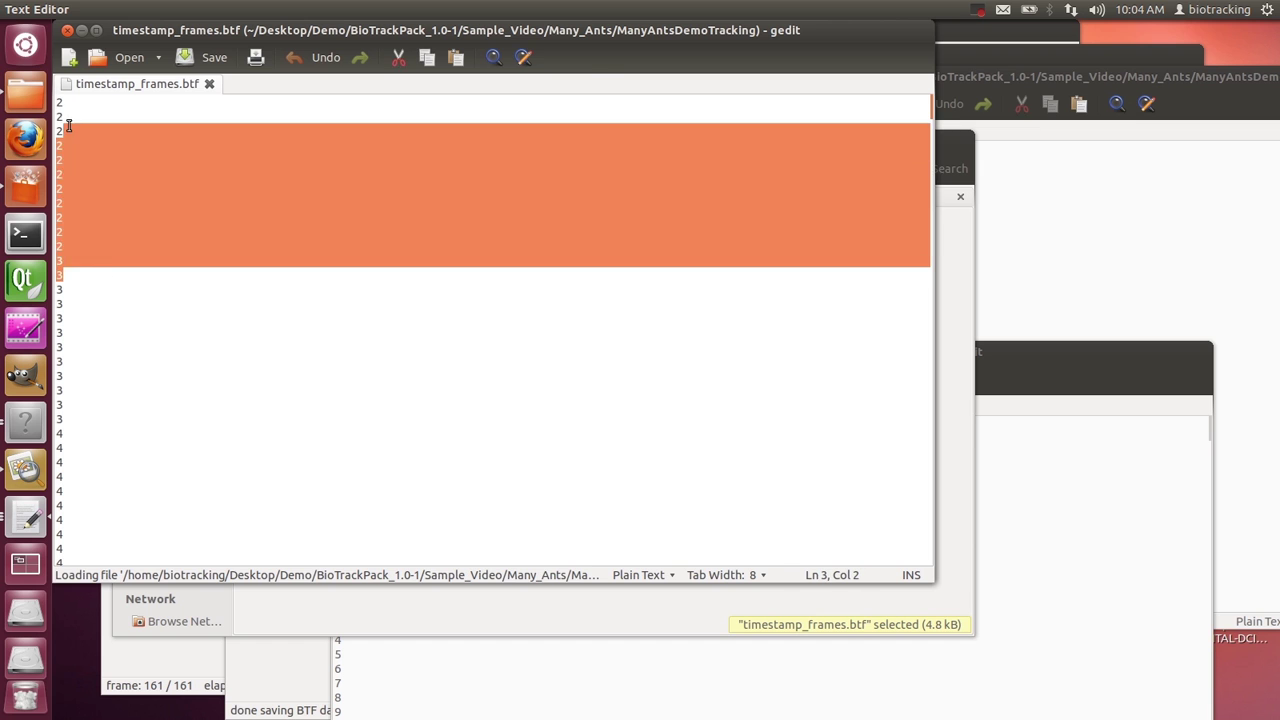
left_click(185, 404)
mouse_move(935, 121)
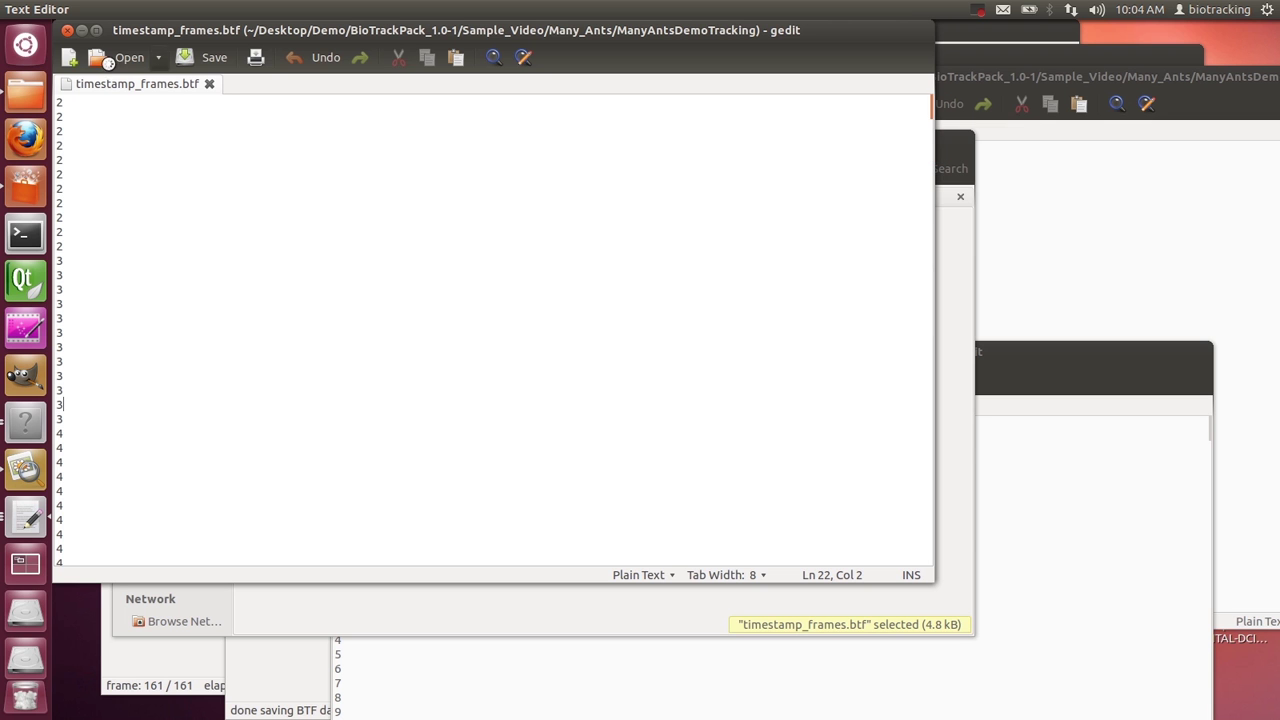
left_click(67, 30)
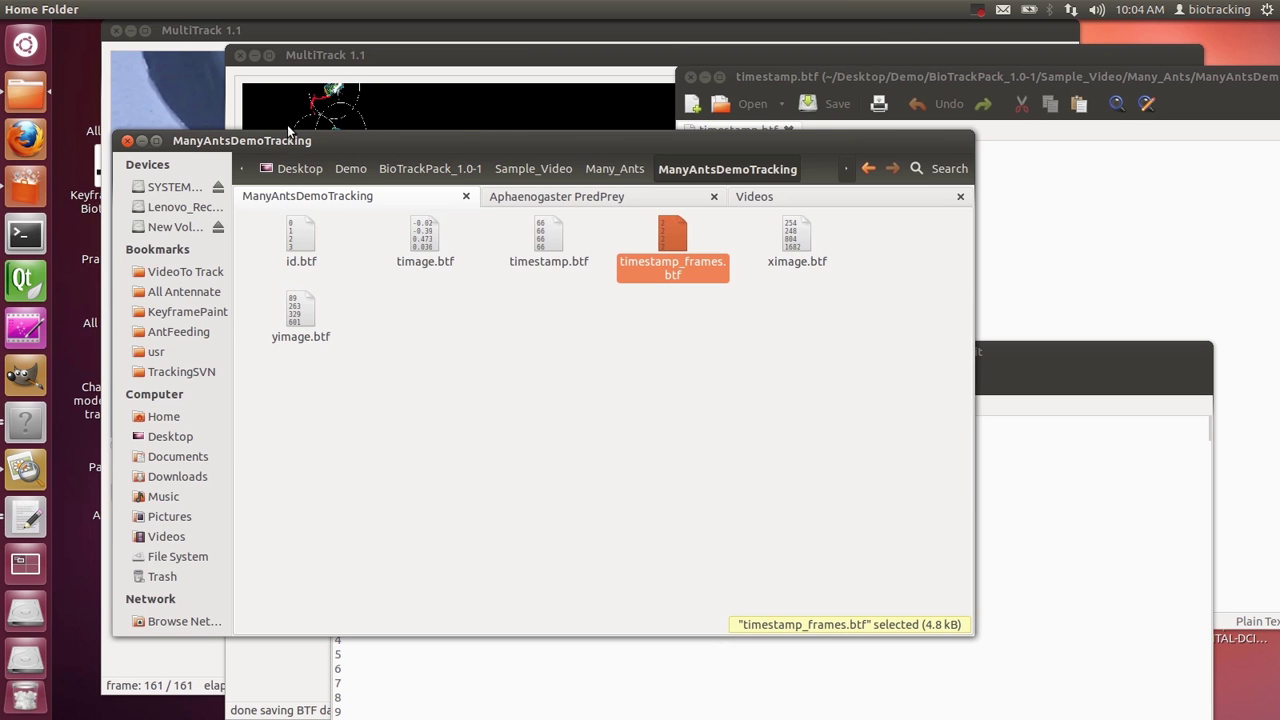
Switch back to MultiTrack, resume tracking the Many_Ants video with the analysis resolution set to 1/2, and pause it
left_click(1060, 277)
left_click(640, 122)
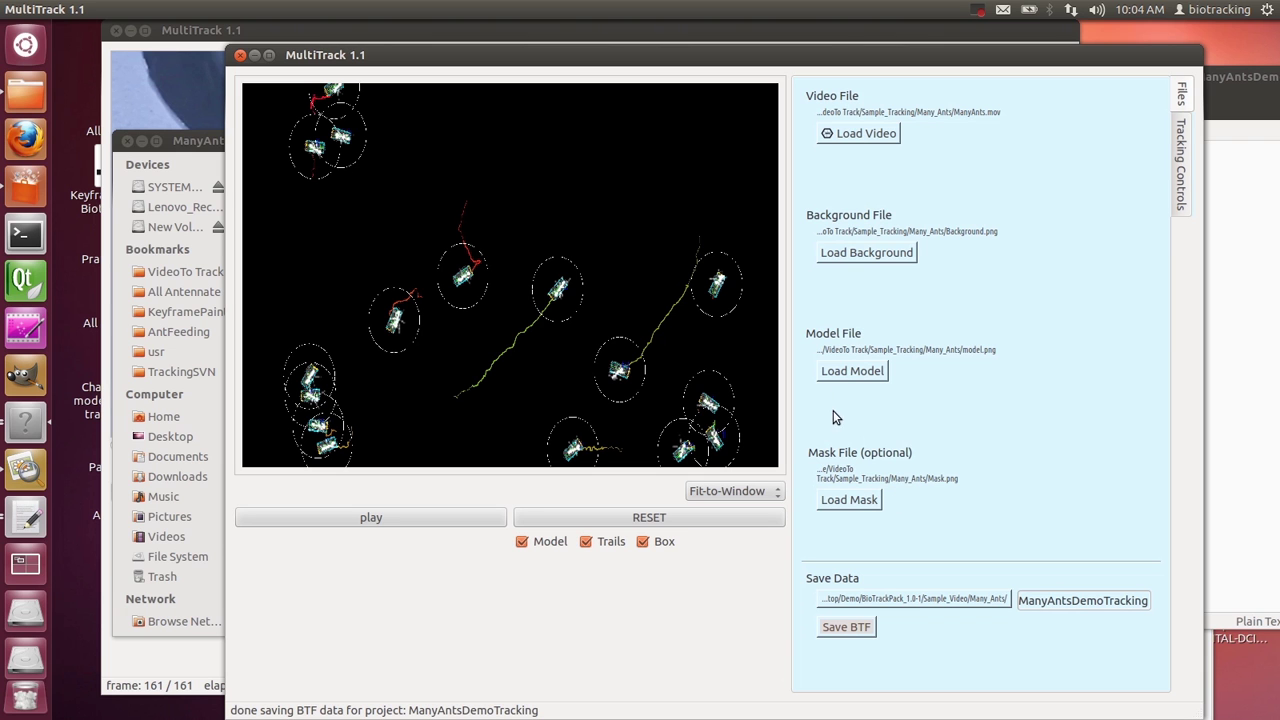
left_click(1182, 150)
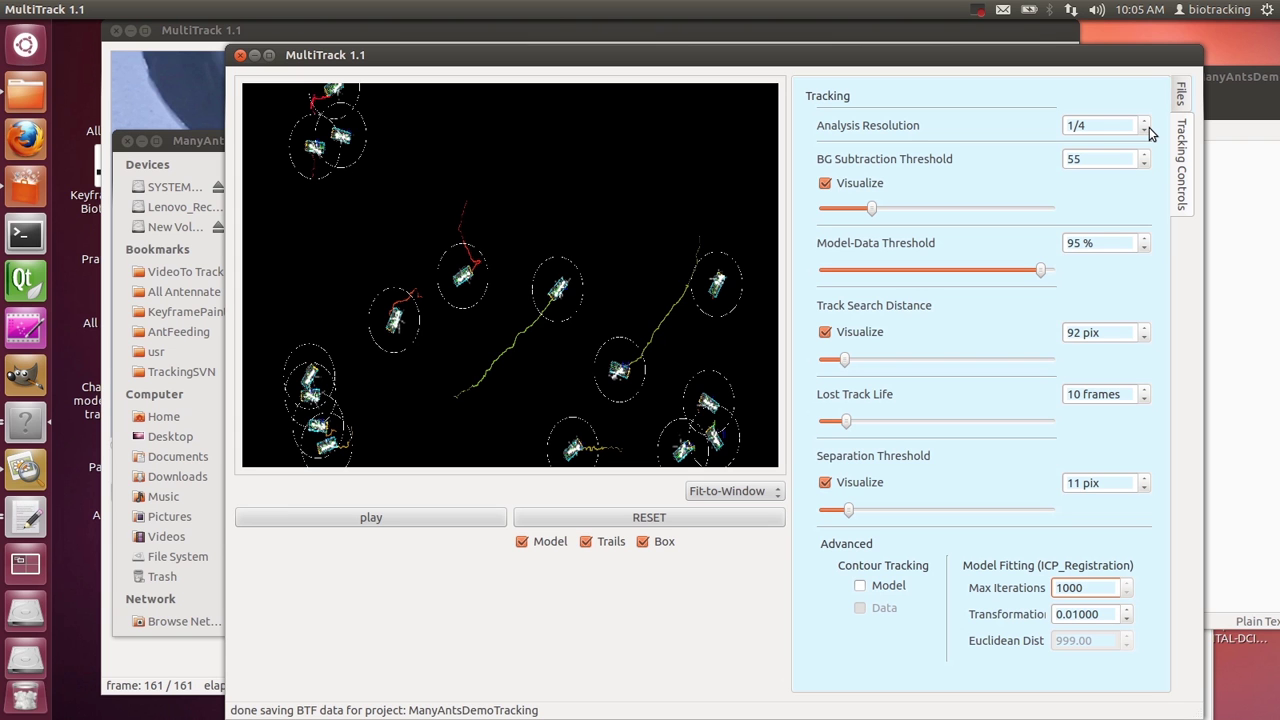
left_click(420, 521)
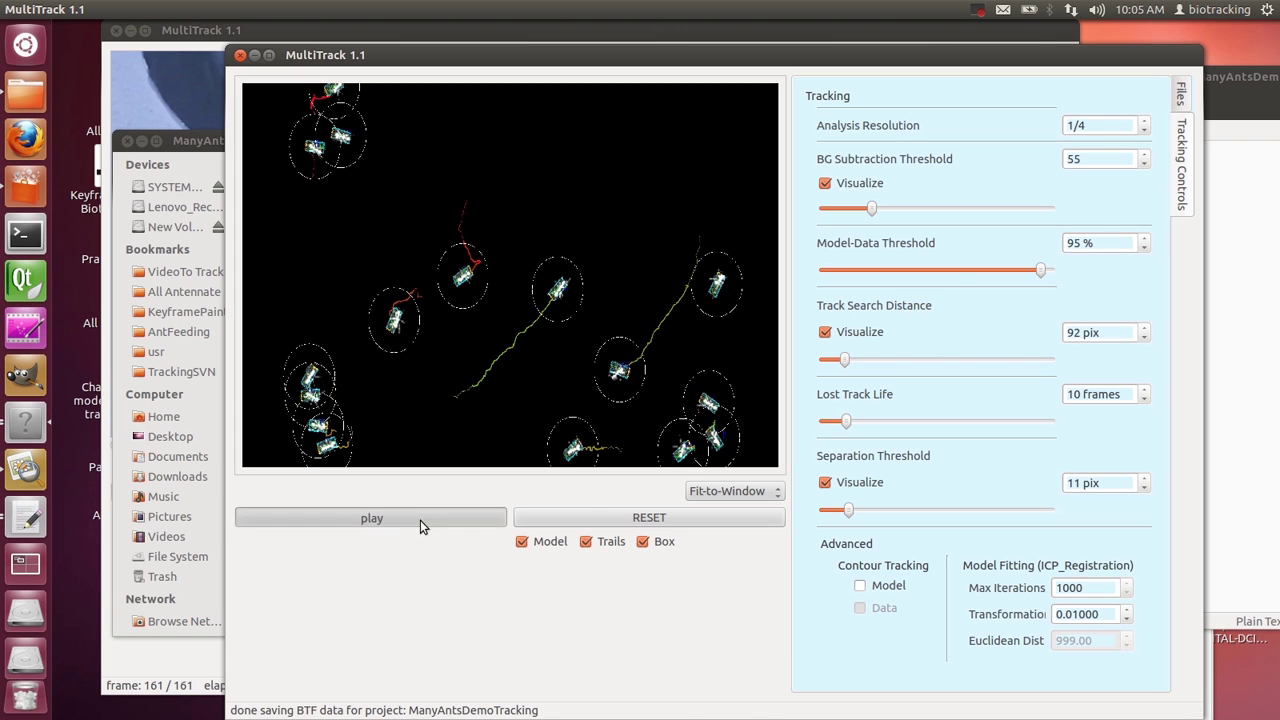
left_click(1145, 131)
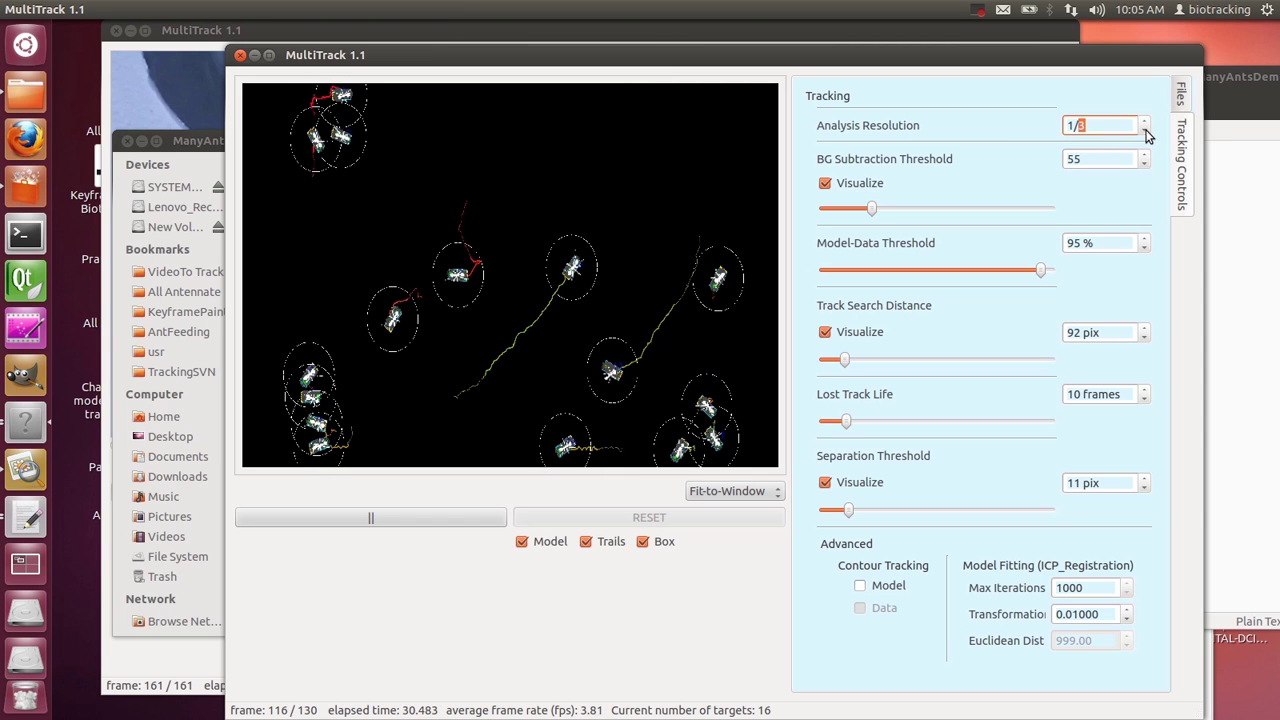
left_click(1146, 131)
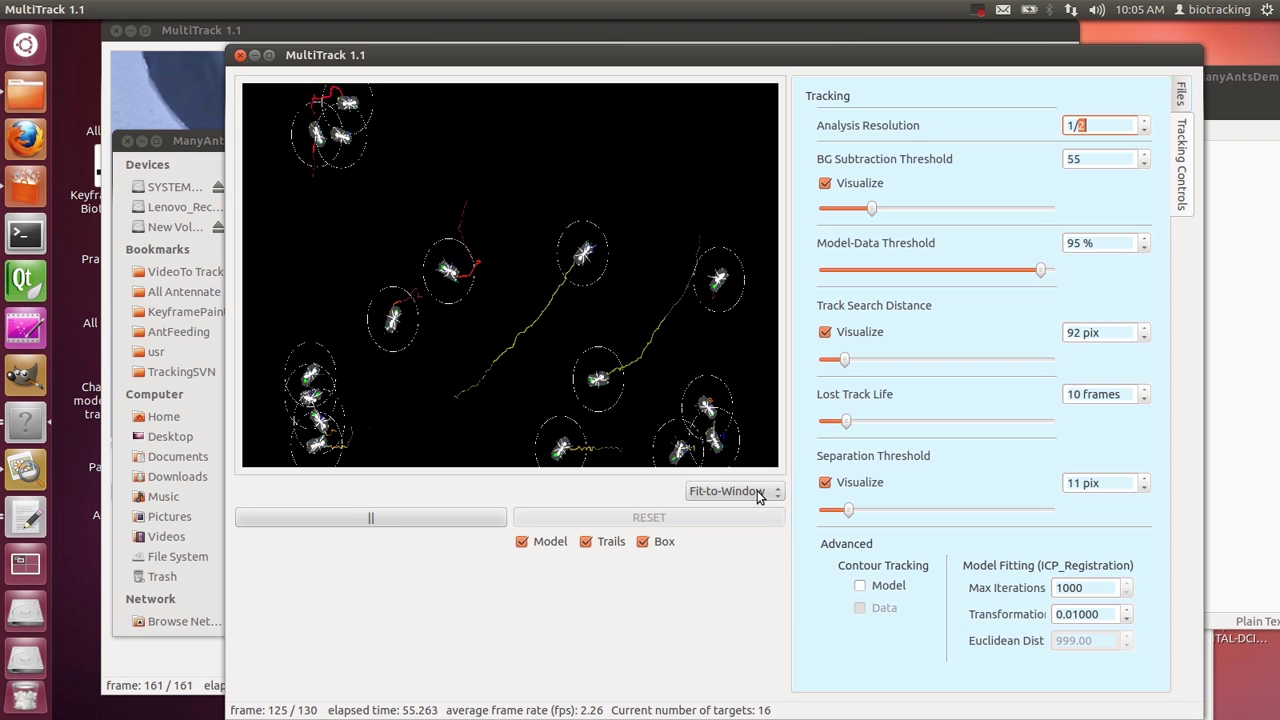
left_click(410, 521)
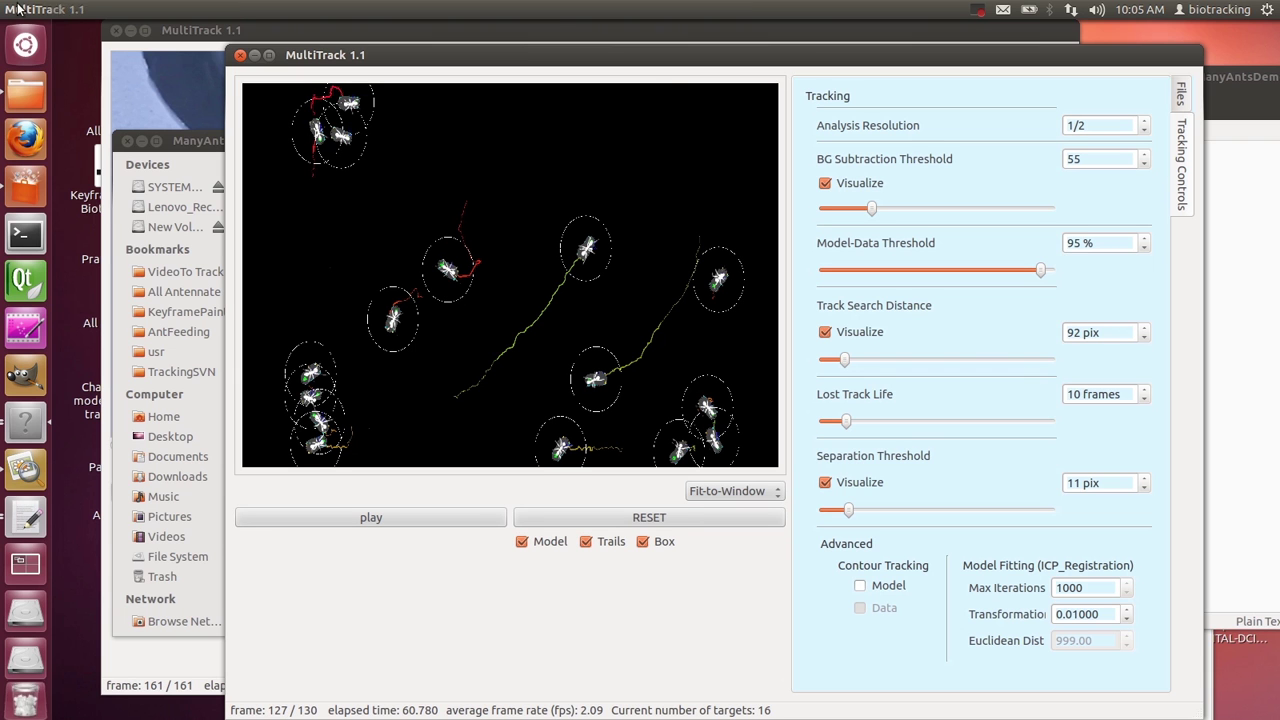
Select the Sample_Video/Many_Ants folder as the directory for the saved BTF data
left_click(78, 9)
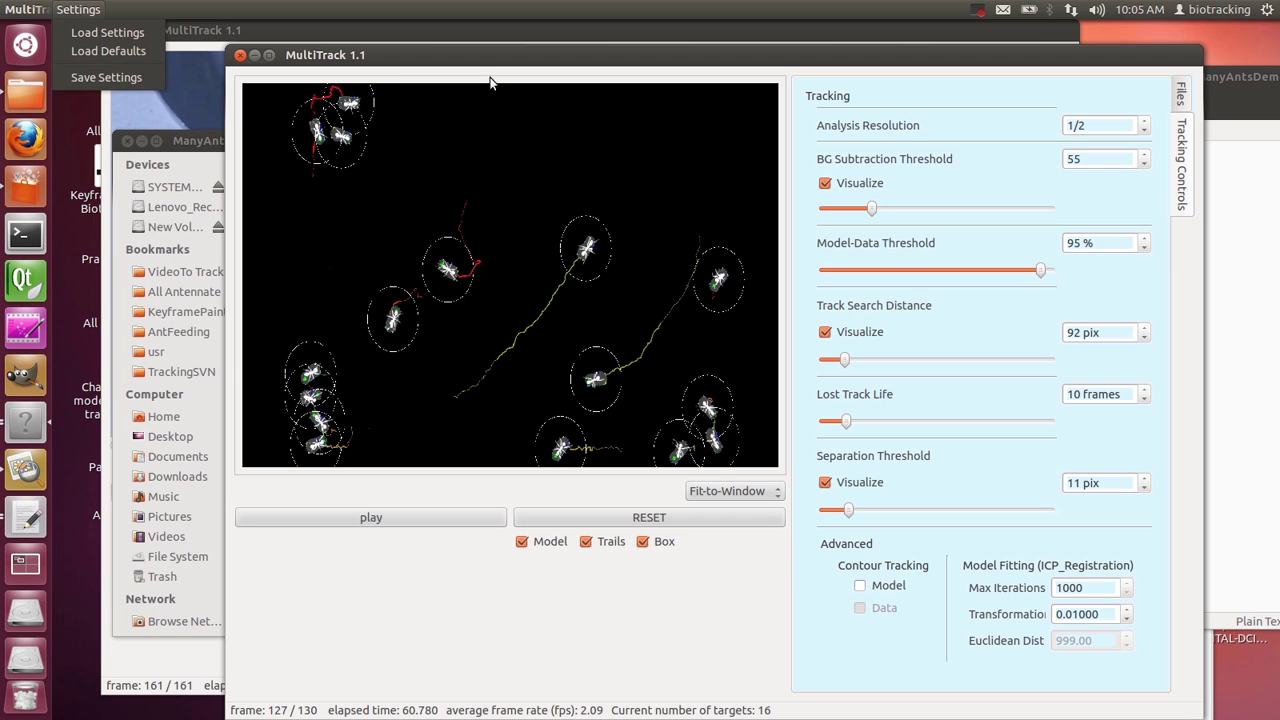
left_click(1181, 103)
left_click(1181, 100)
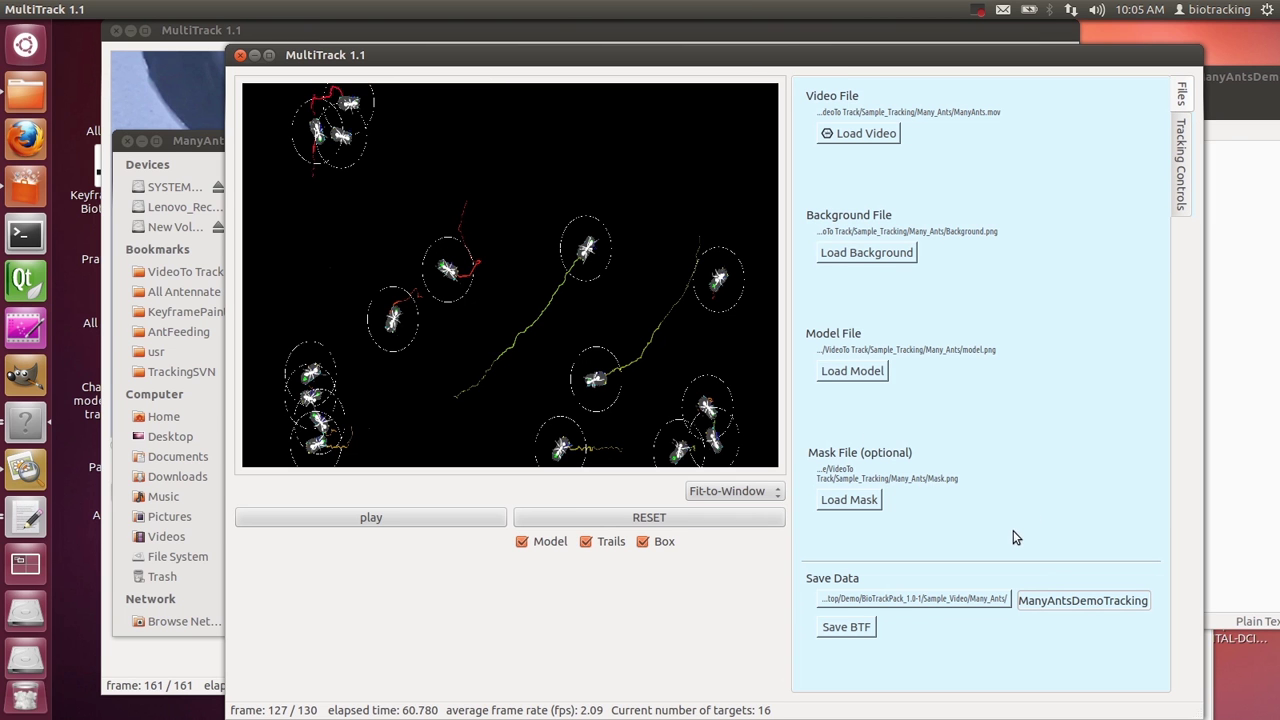
left_click(919, 599)
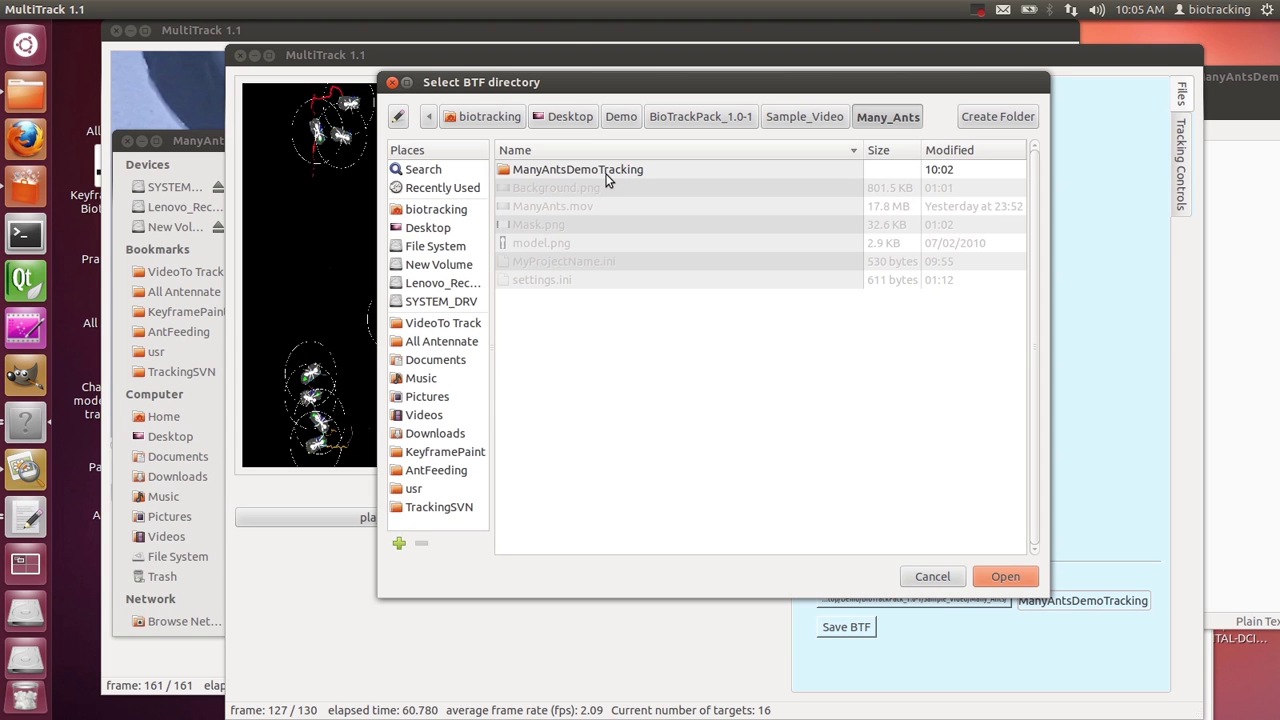
left_click(996, 568)
Rename the project ManyAntsDemoTracking_NewSettings and save its tracking data as BTF
left_click_drag(1150, 600, 1113, 600)
left_click(1148, 598)
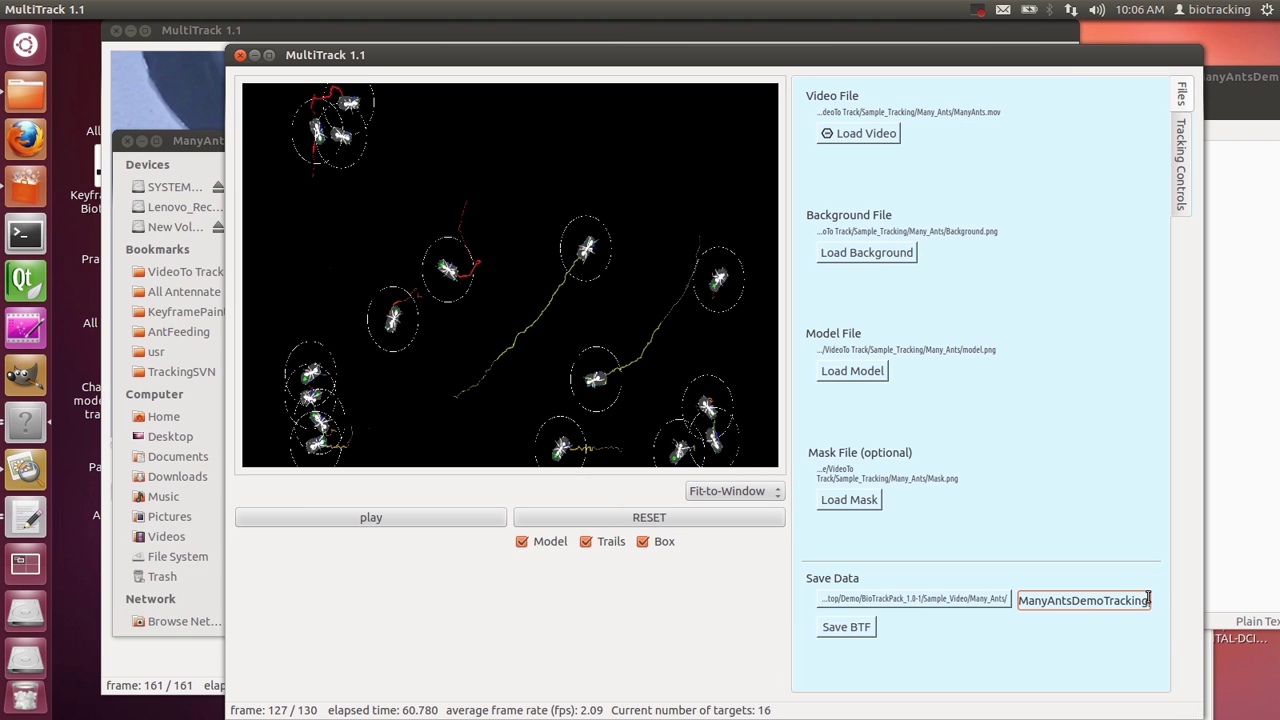
type("_Ne")
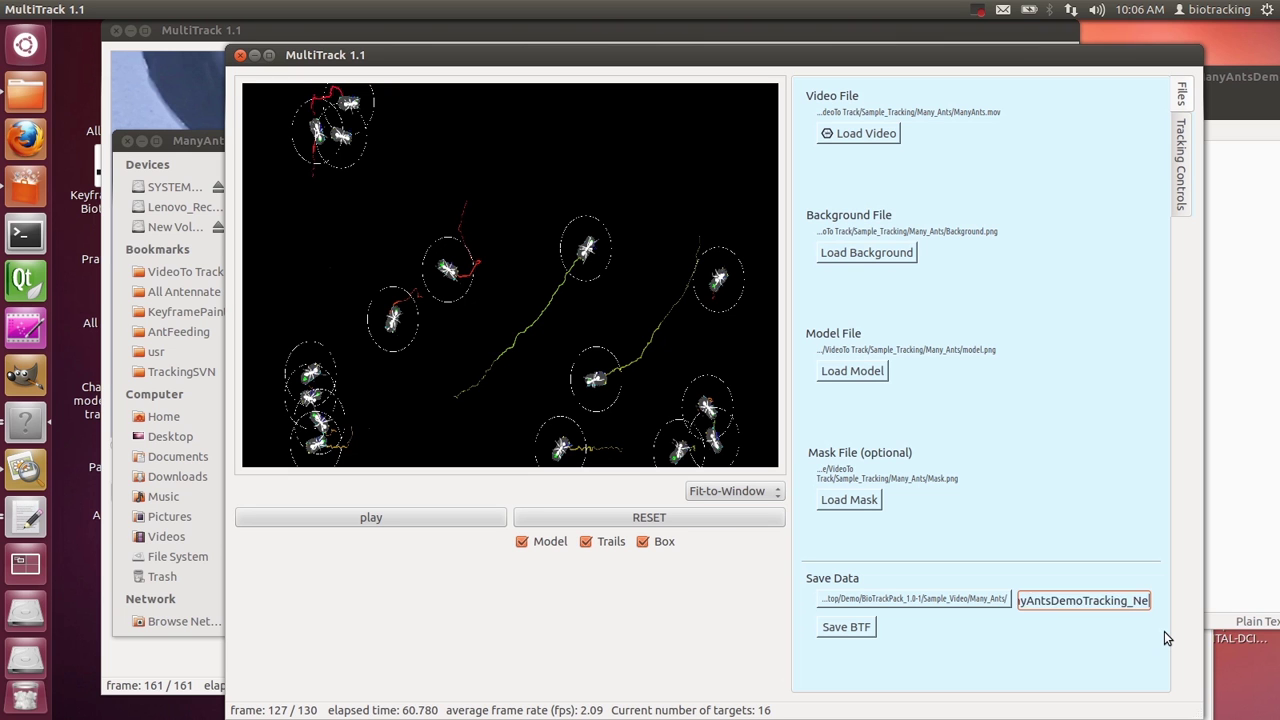
type("wSetting")
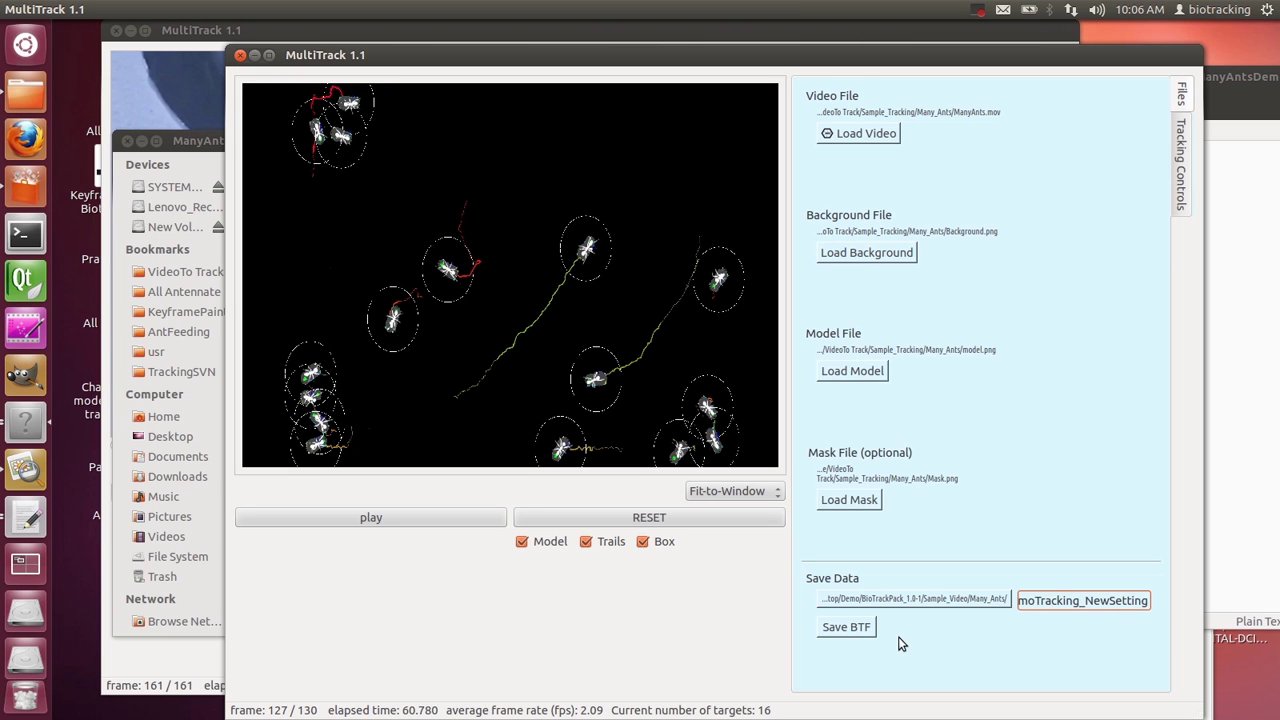
type("s")
left_click(850, 630)
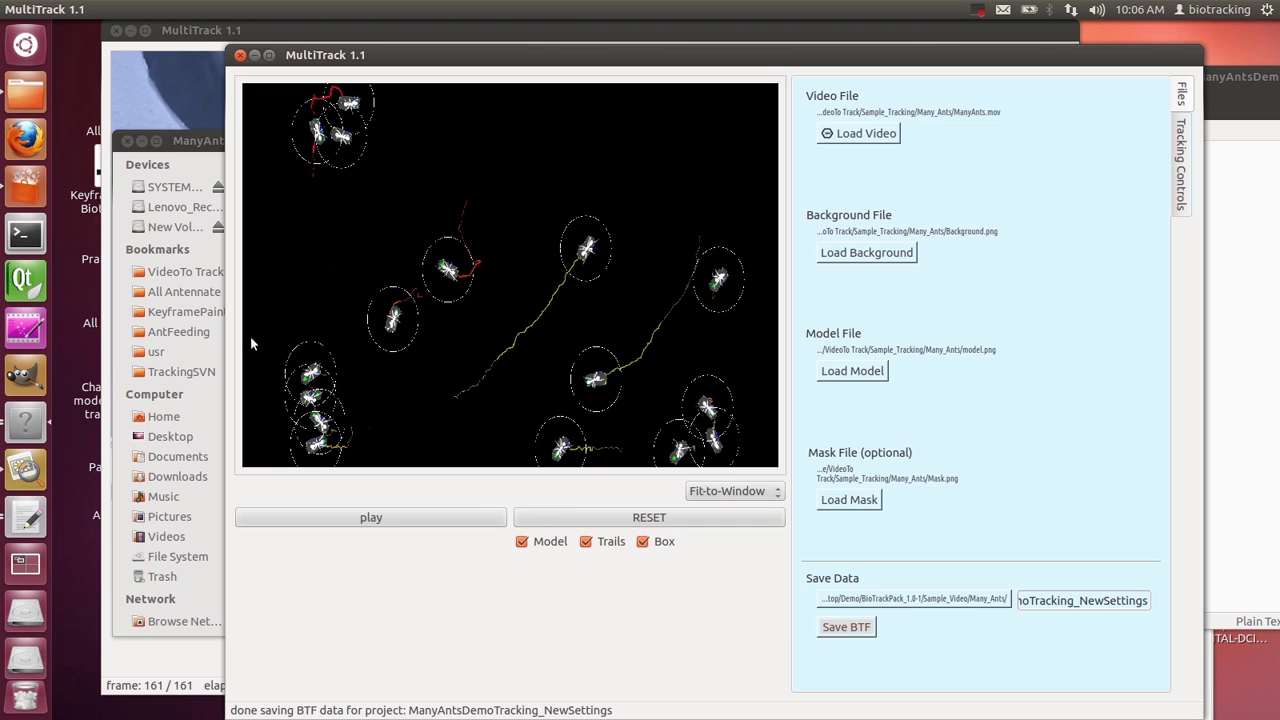
Switch to the file manager, go up to Many_Ants, and locate the ManyAntsDemoTracking and ManyAntsDemoTracking_NewSettings folders
left_click(195, 142)
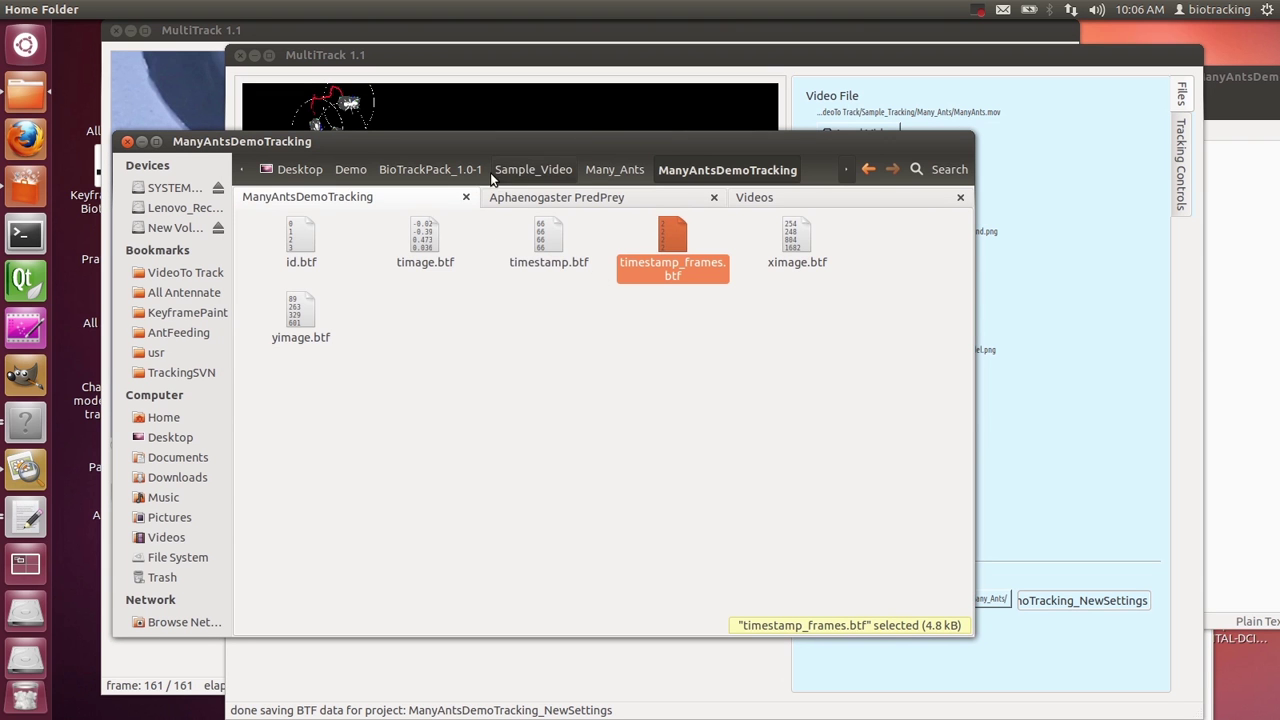
left_click(614, 170)
left_click(428, 245)
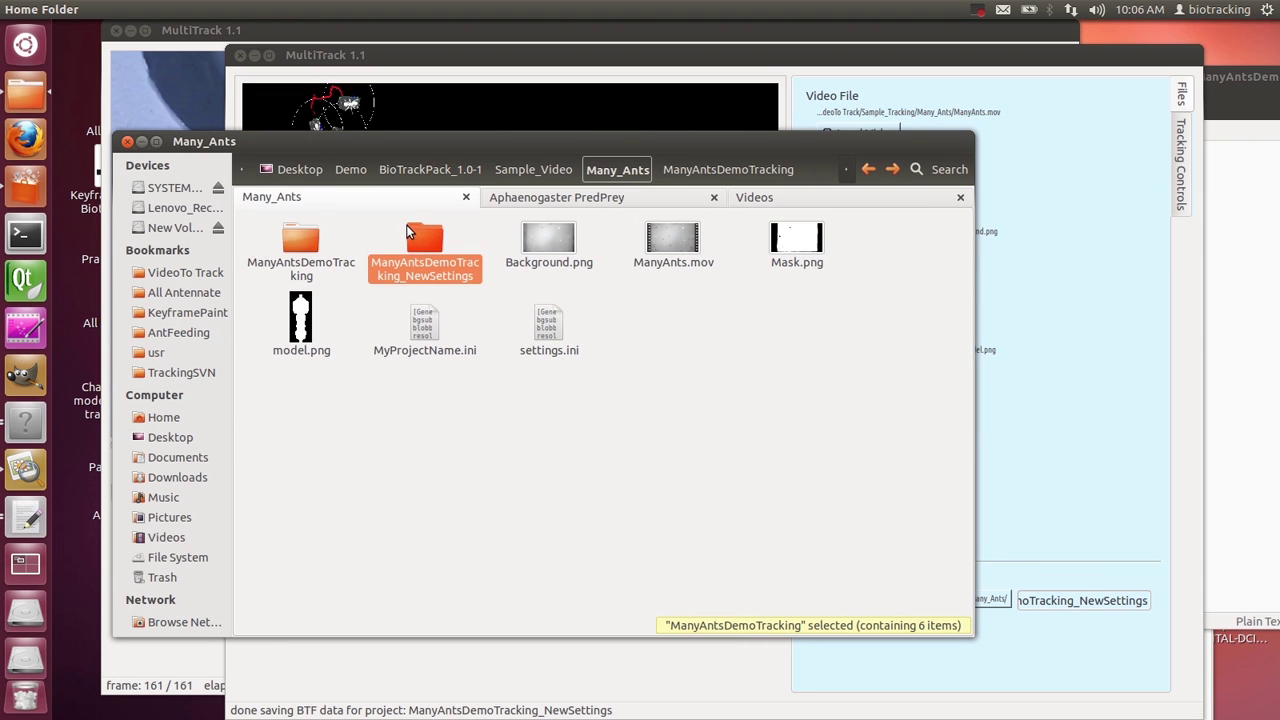
left_click(300, 242)
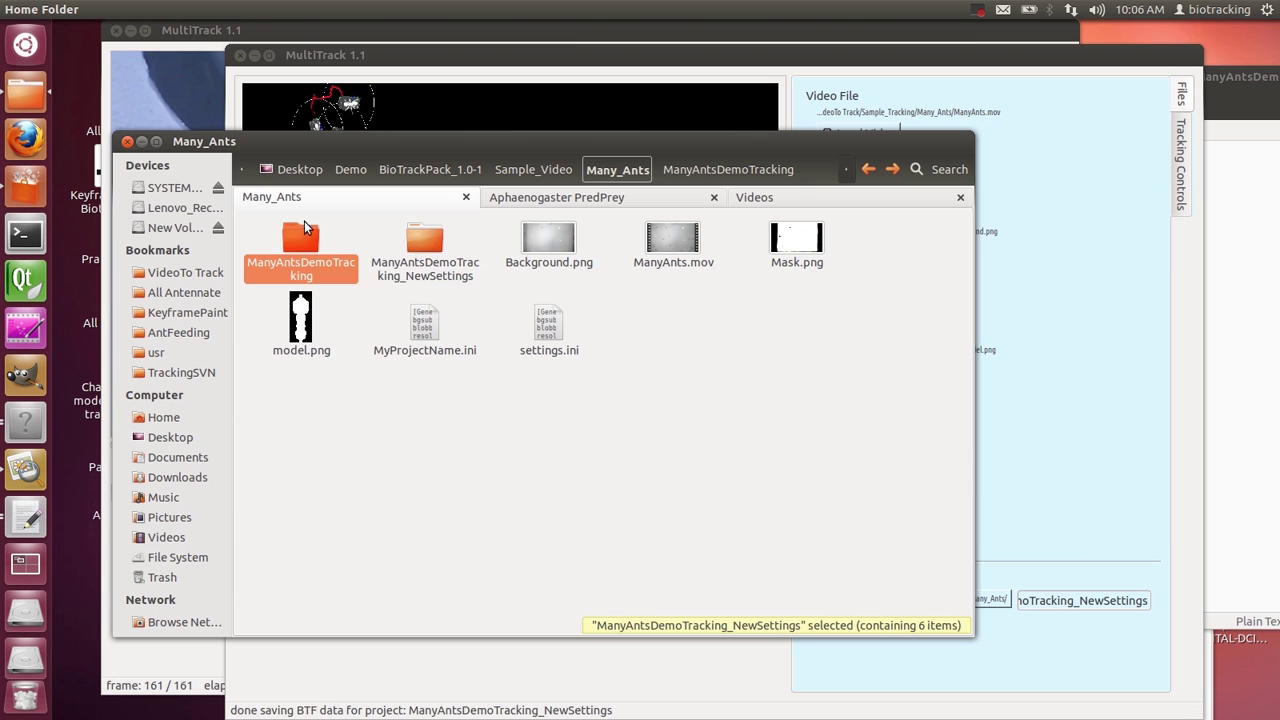
Return to MultiTrack and reset the tracking of the Many_Ants video
left_click(1143, 483)
left_click(1182, 135)
left_click(1182, 100)
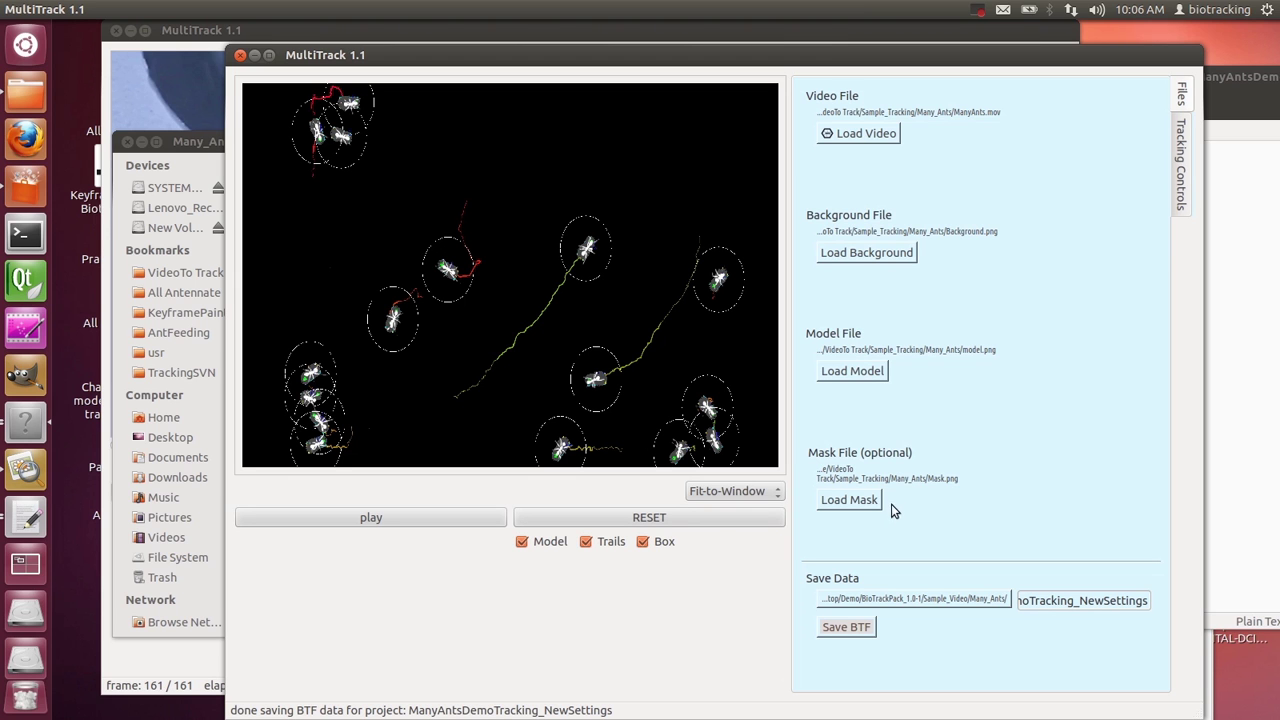
left_click(684, 519)
View the video at 100% scale and restore the Fit-to-Window display
left_click(729, 492)
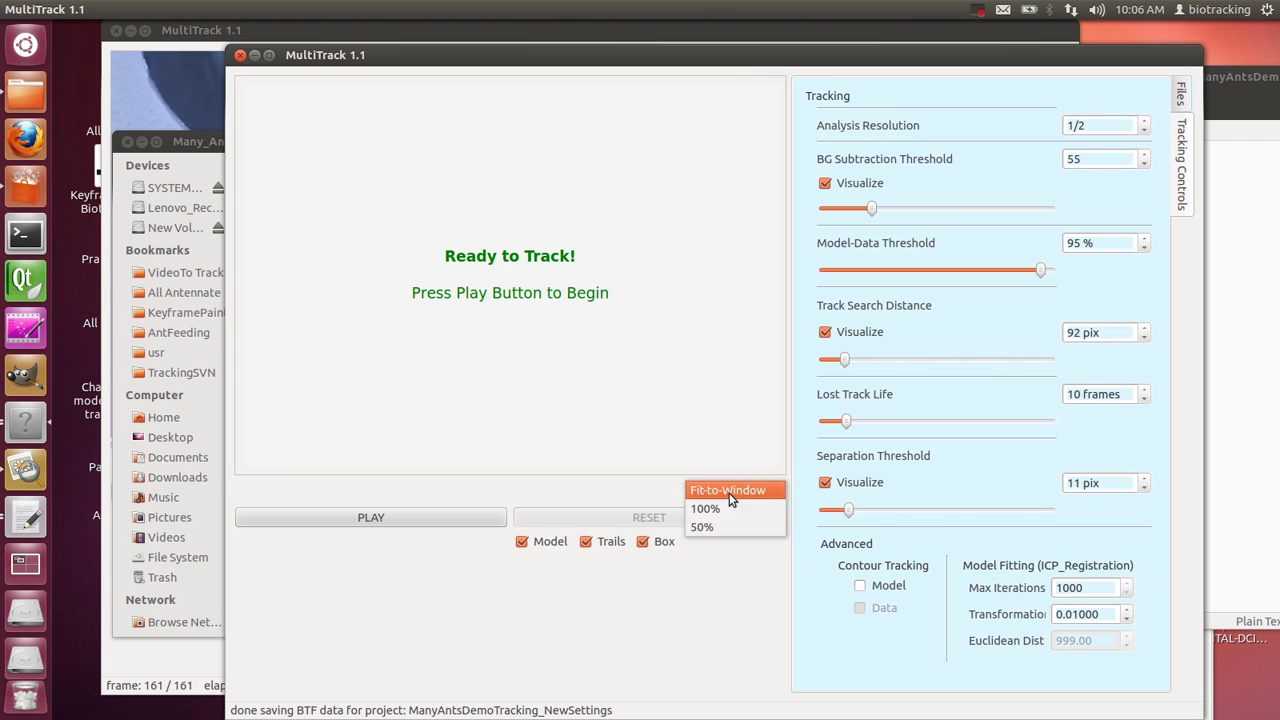
left_click(728, 509)
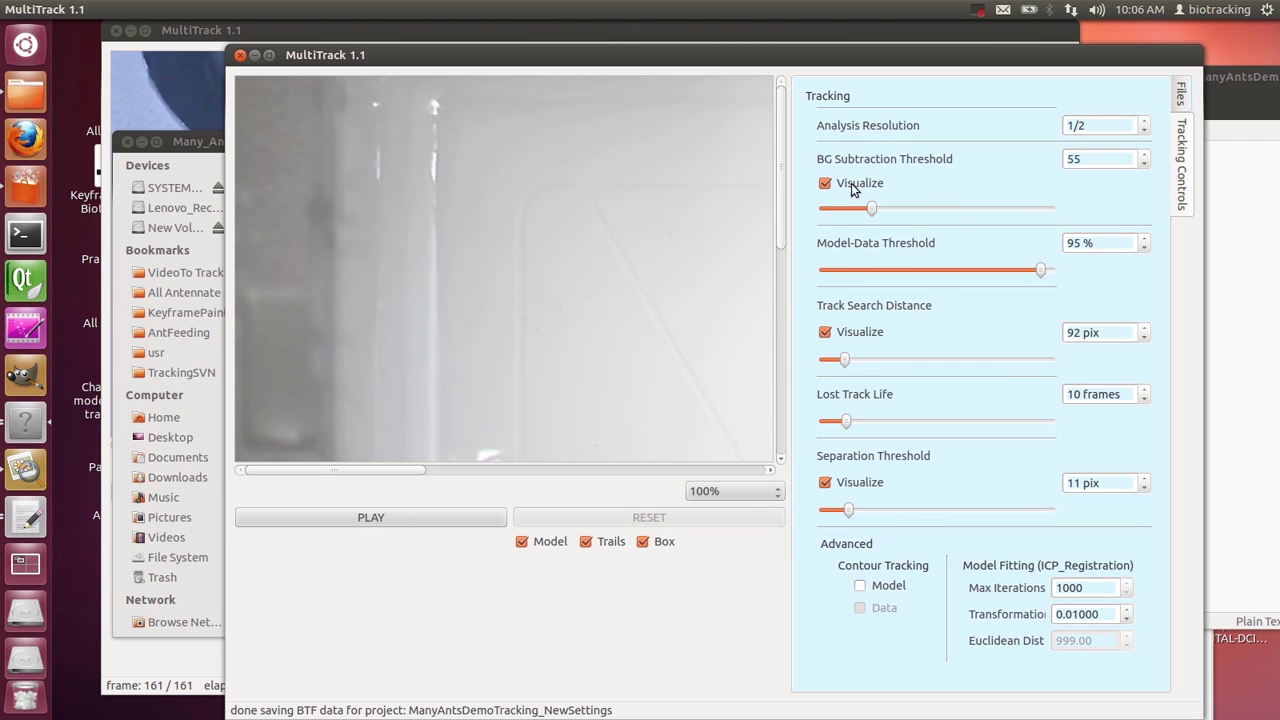
left_click(740, 492)
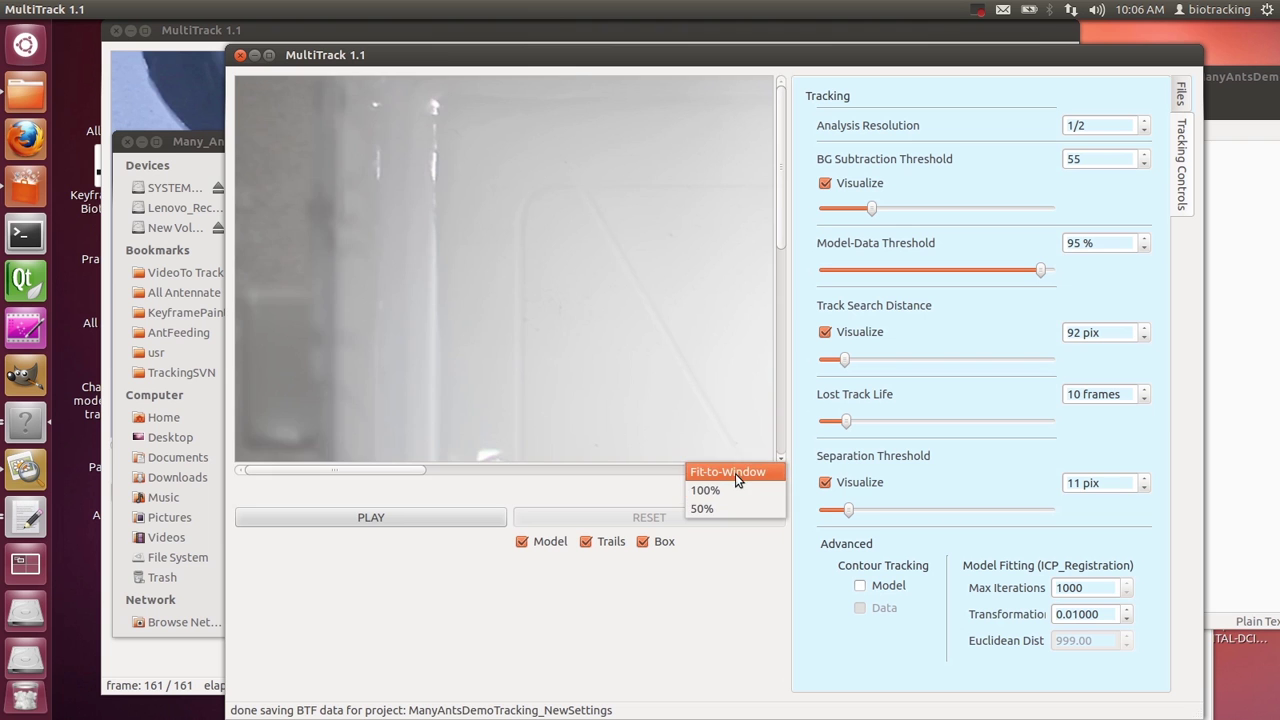
left_click(735, 473)
Track the video from the start at 1/4 analysis resolution with the background subtraction visualization off, and pause it
left_click(447, 520)
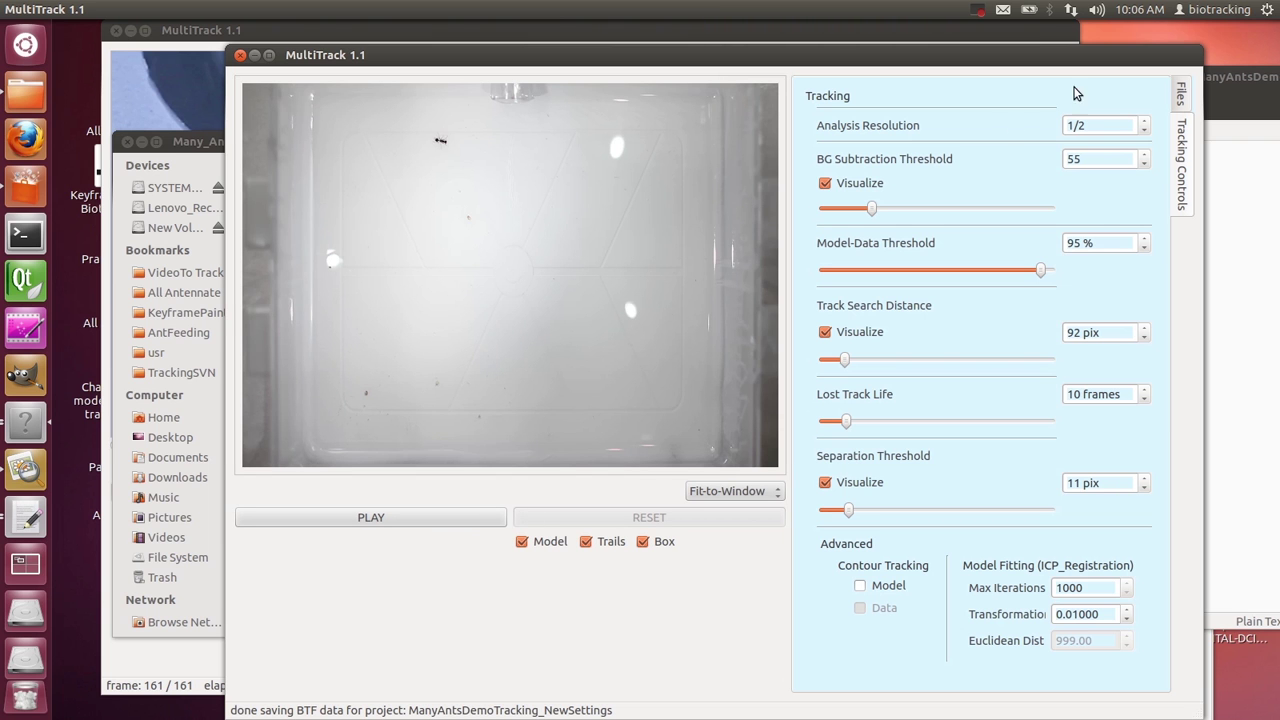
left_click(1144, 127)
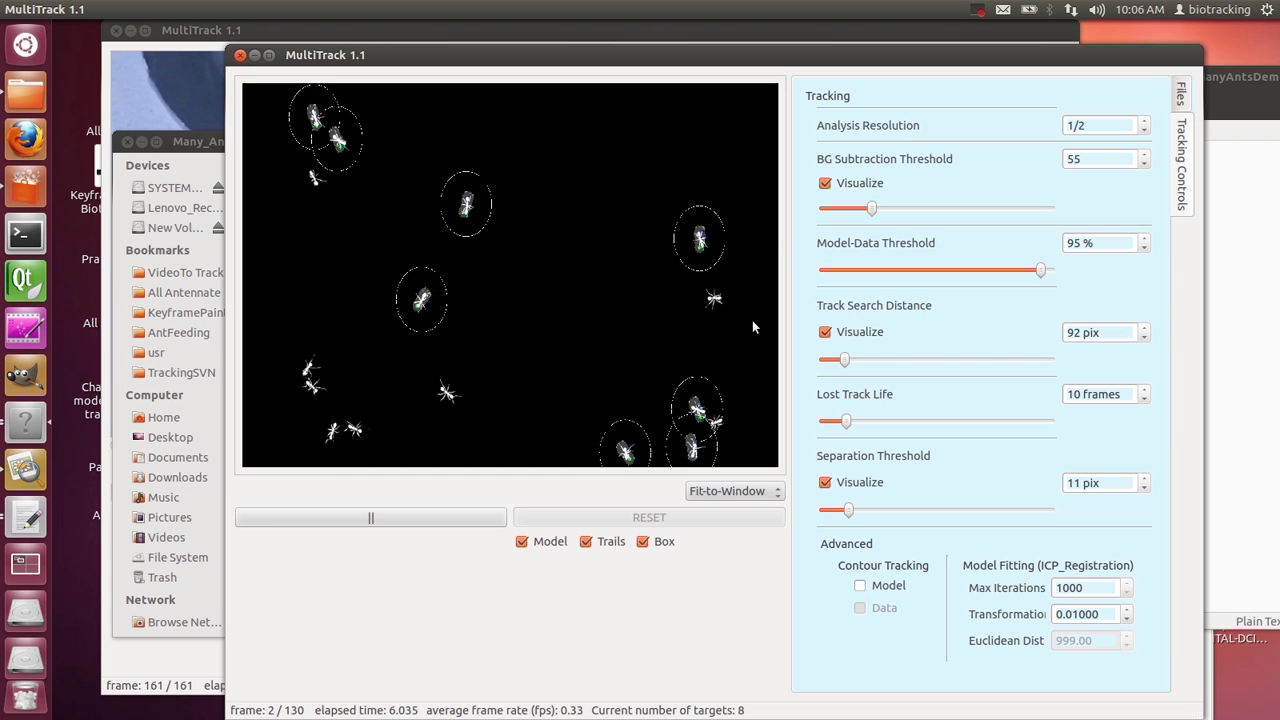
left_click(1144, 127)
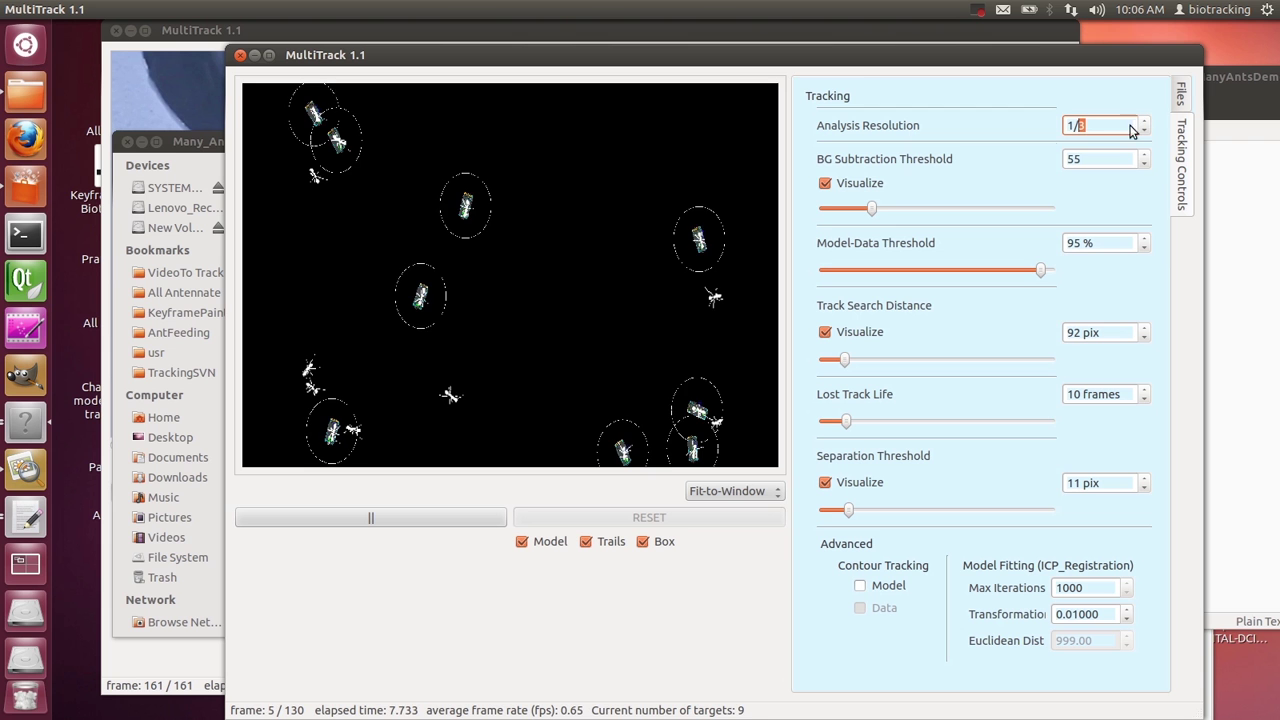
left_click(825, 183)
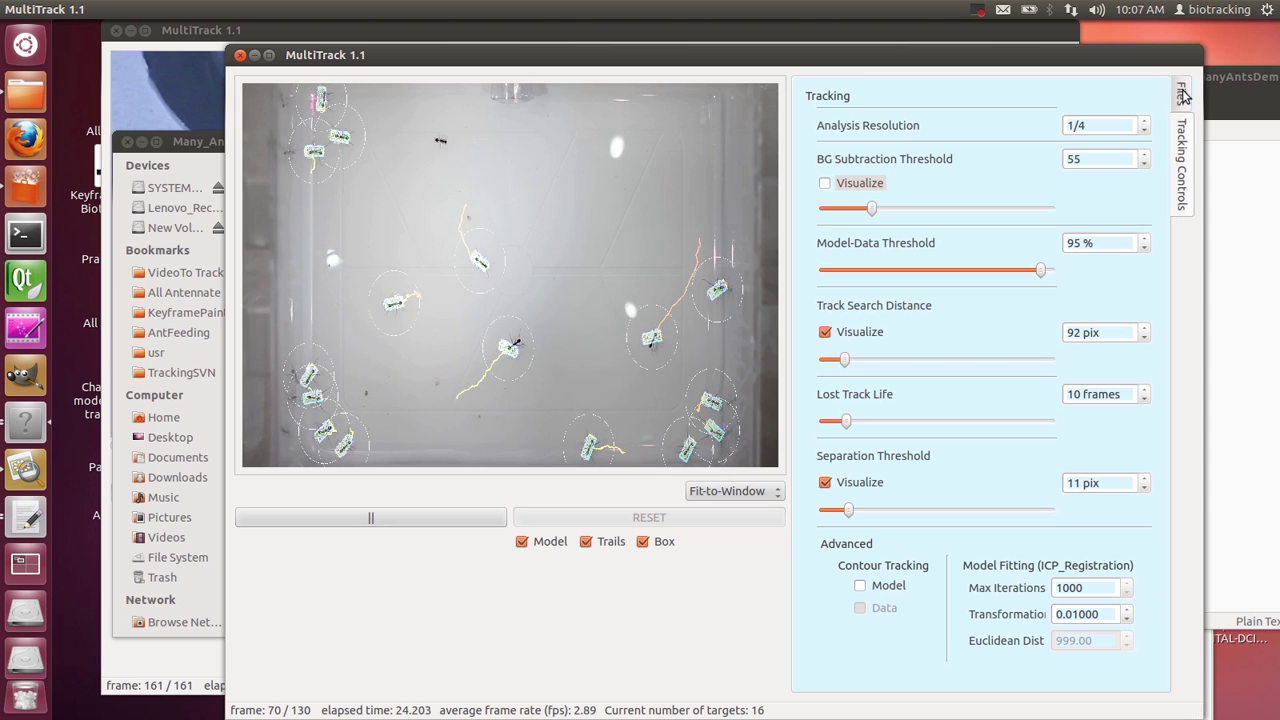
left_click(371, 517)
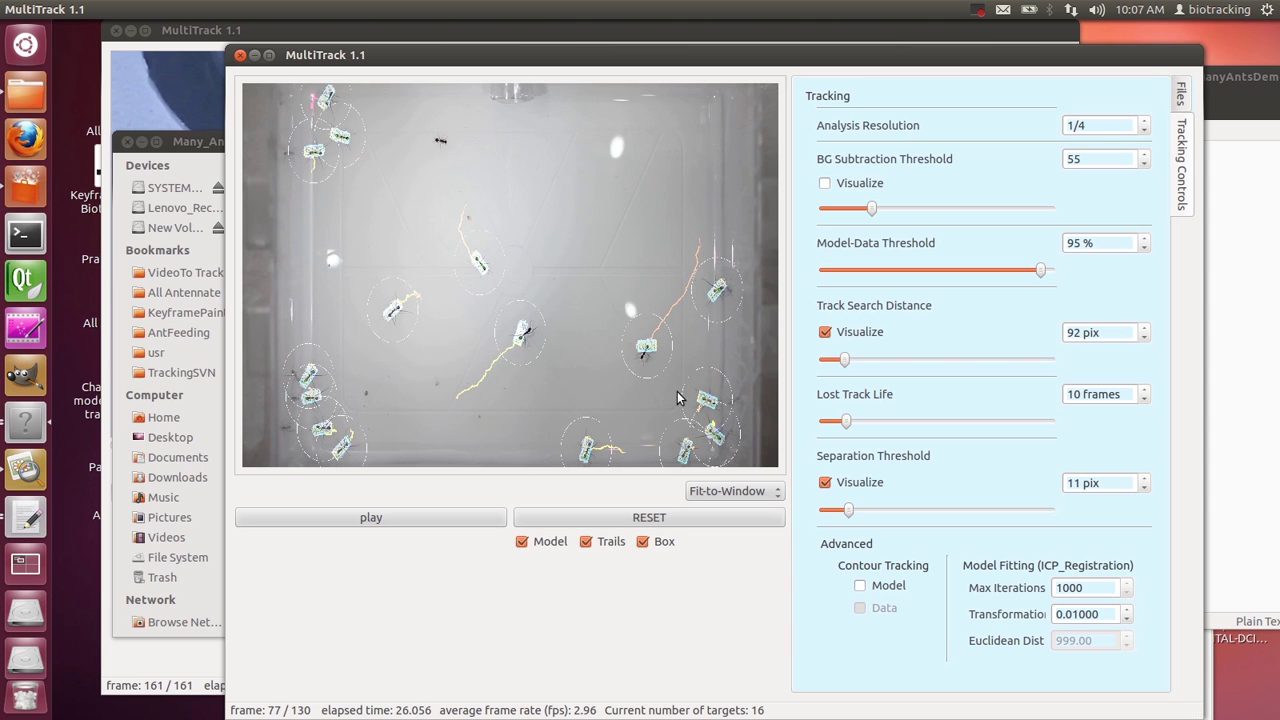
Load Mask.png from the Many_Ants folder as the optional mask file
left_click(1182, 98)
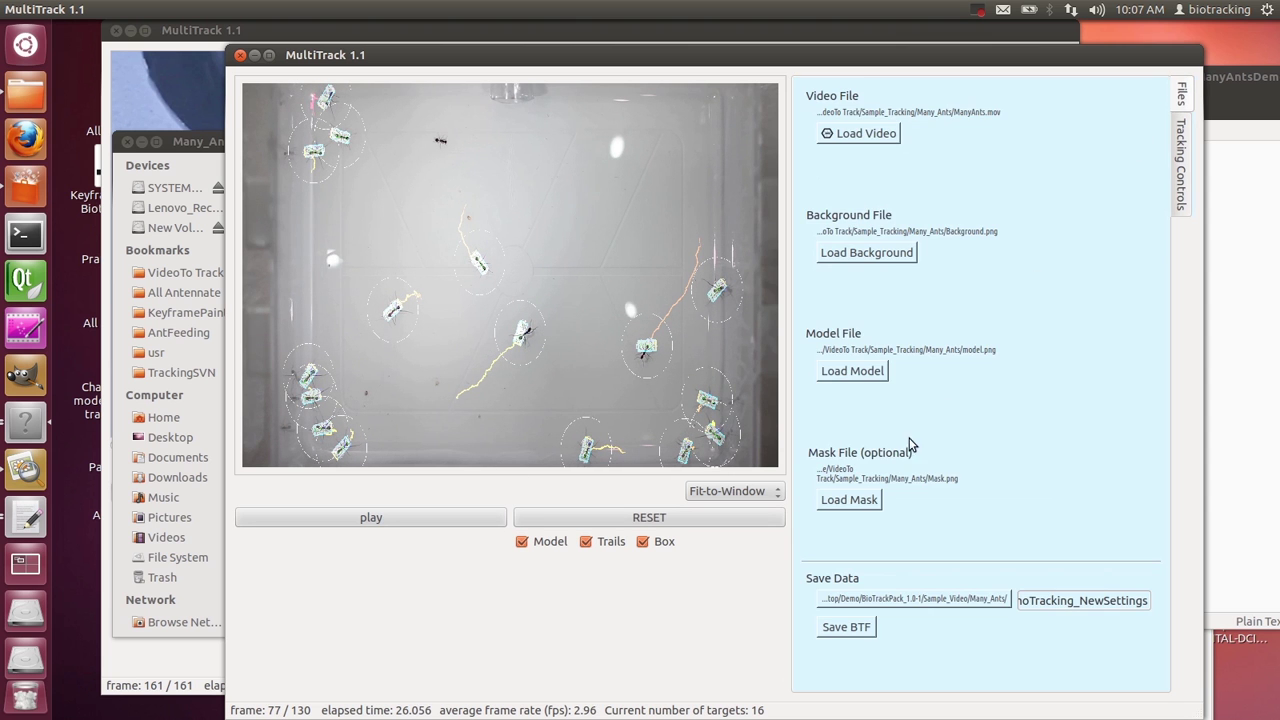
left_click(848, 500)
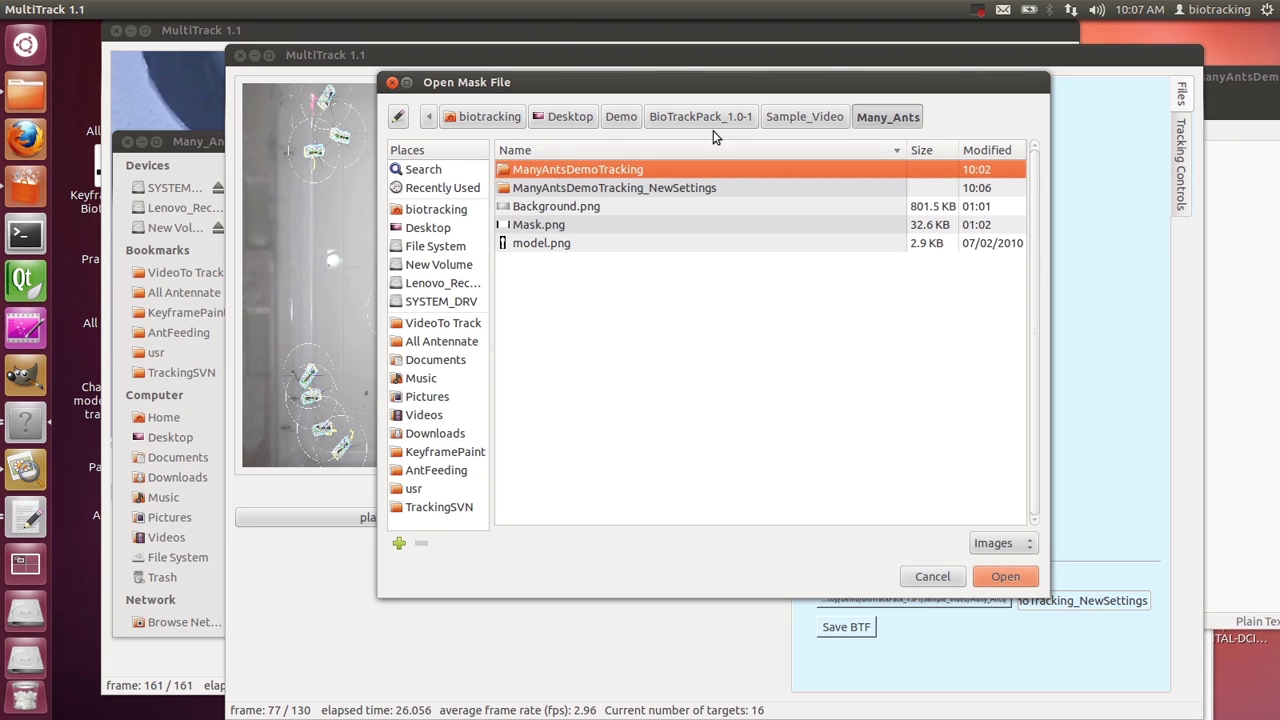
left_click(776, 120)
double_click(546, 195)
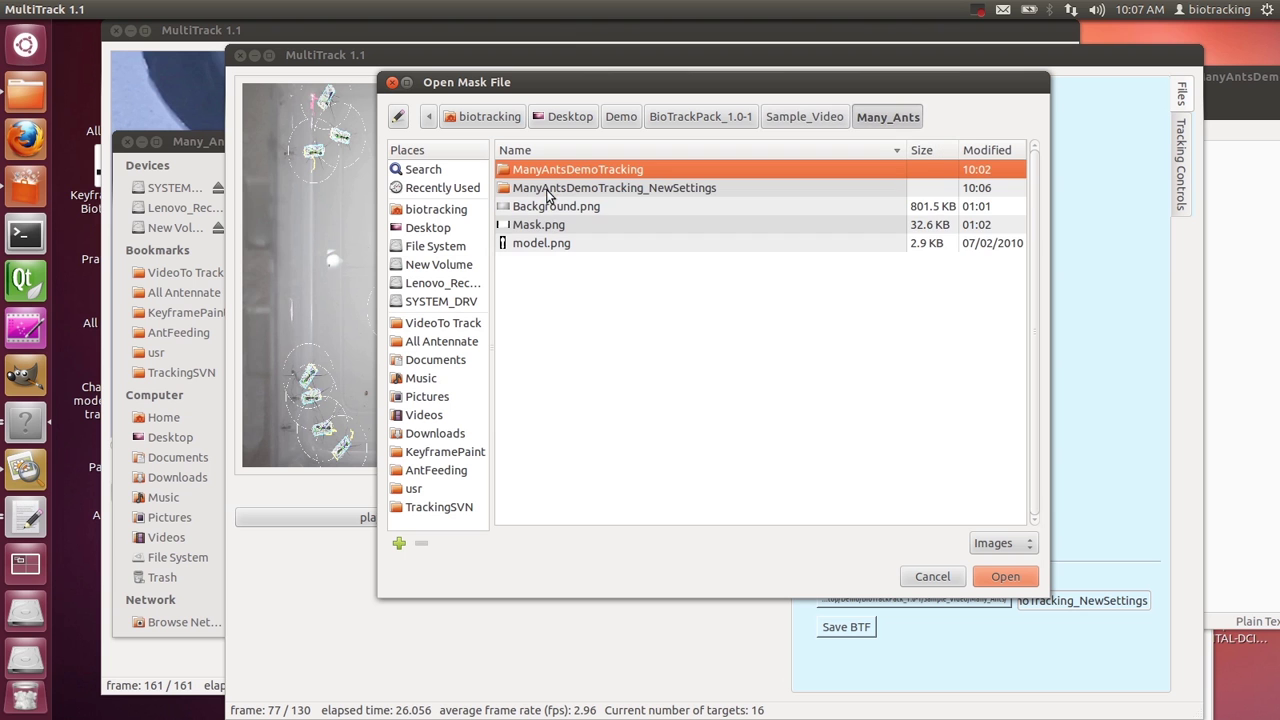
left_click(545, 225)
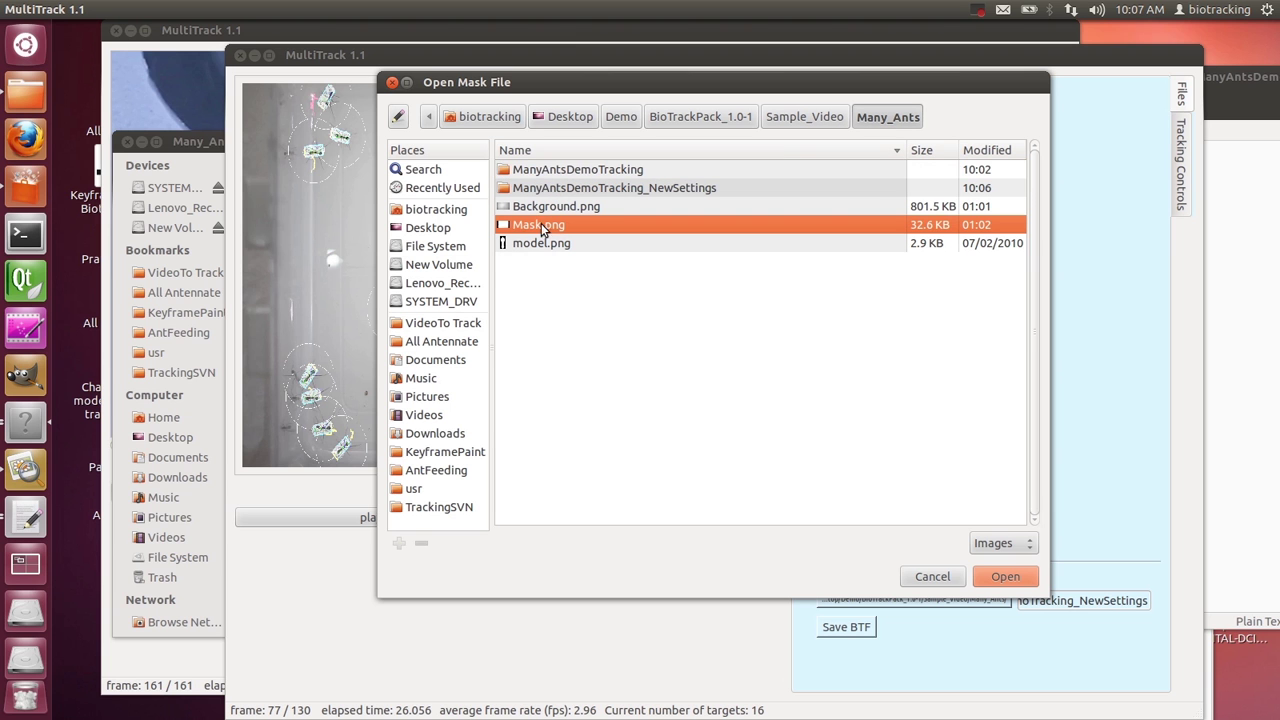
left_click(115, 537)
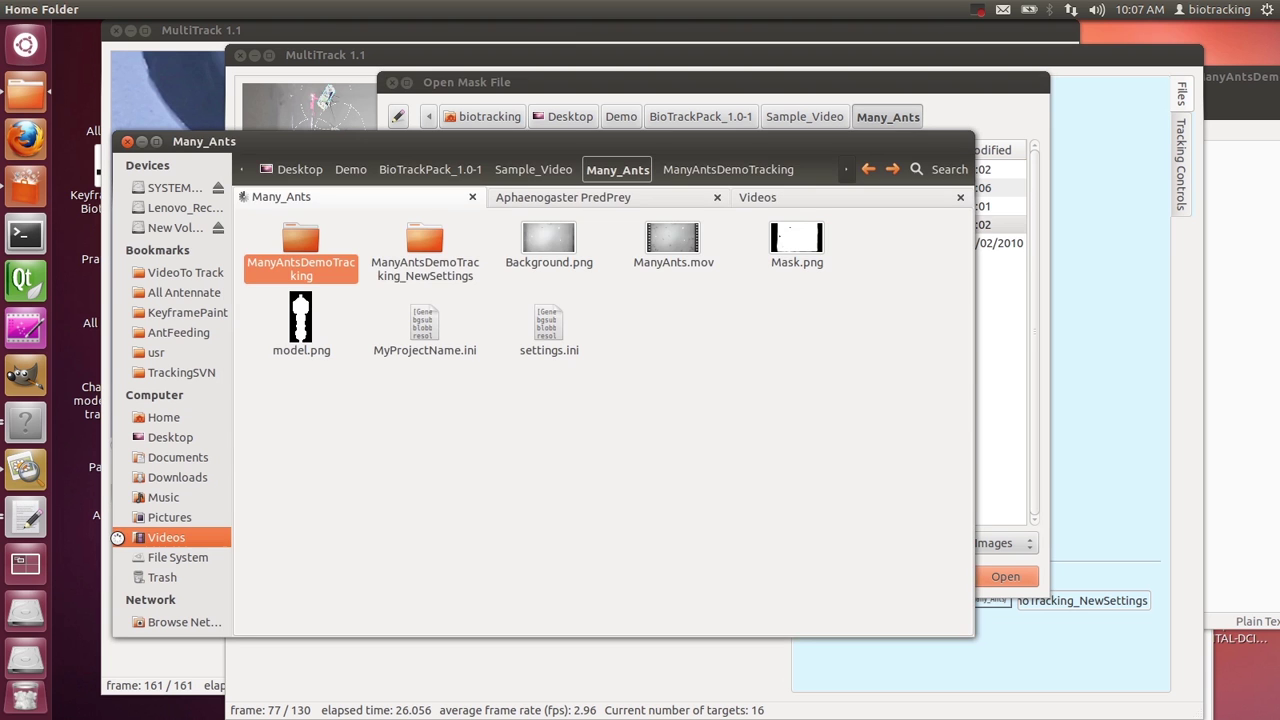
left_click(1038, 305)
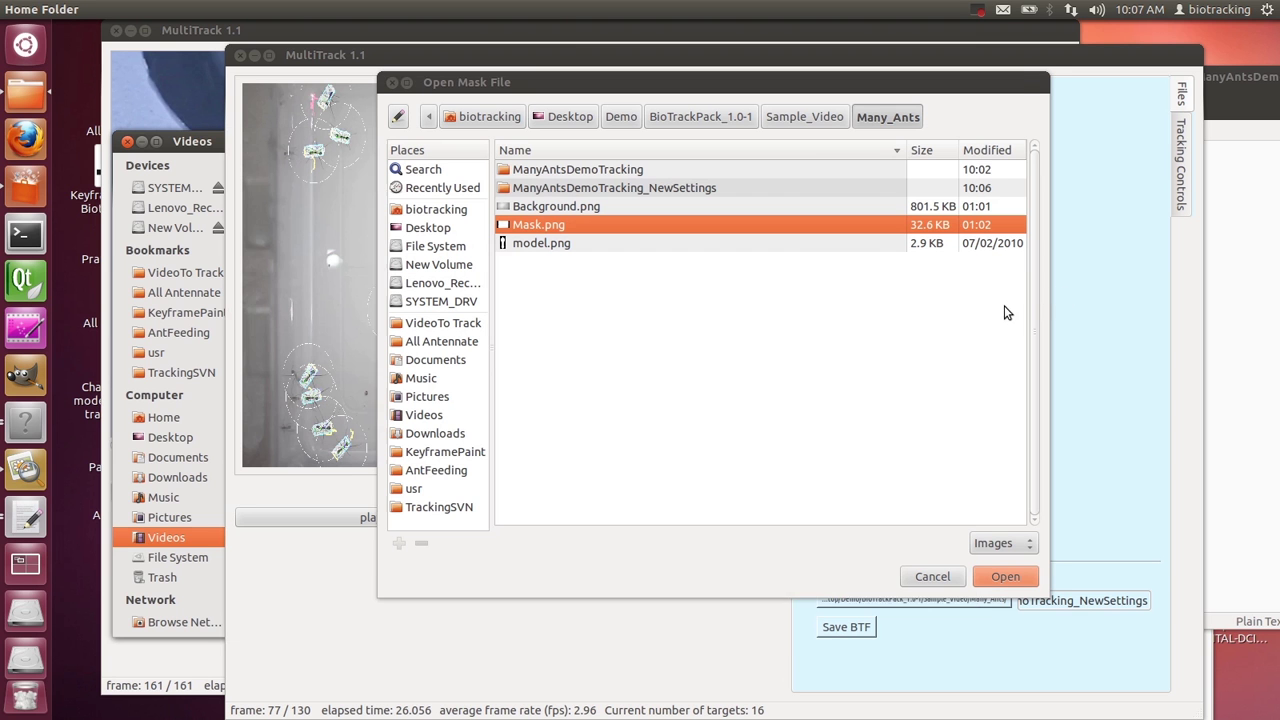
left_click(1005, 576)
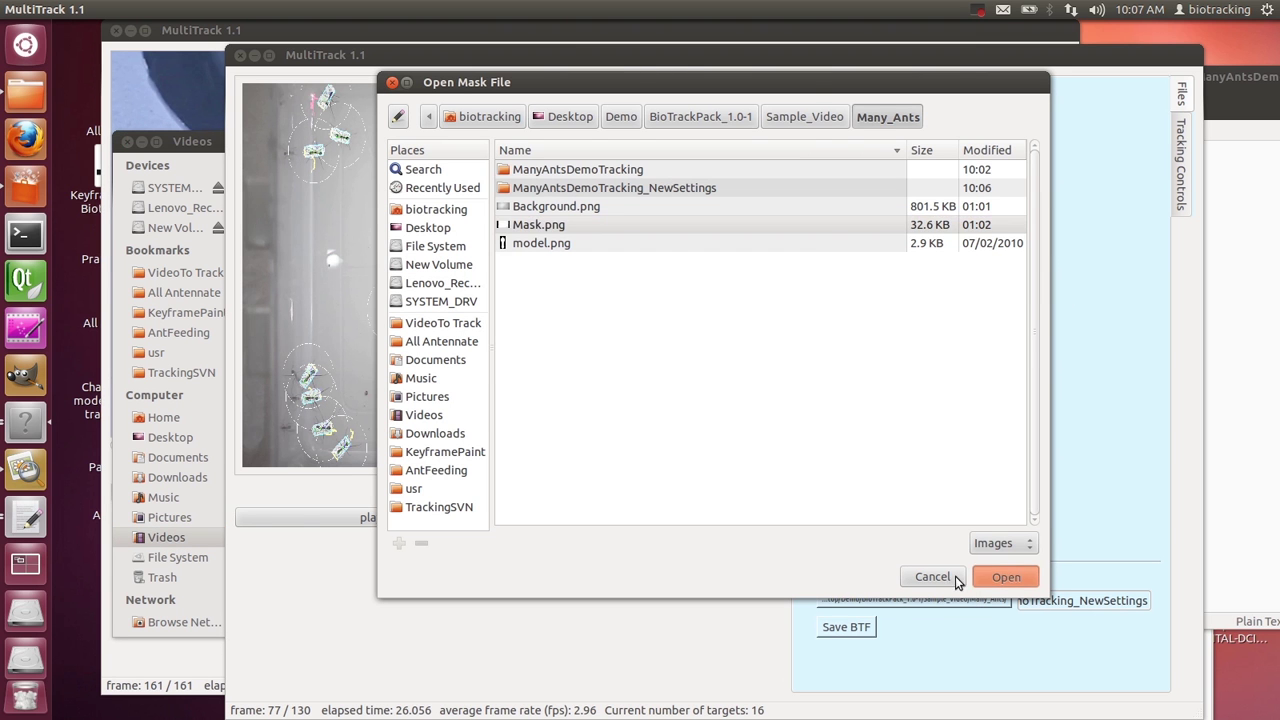
Switch to the file manager, view Mask3-MVI_8480_first_min.png from the Aphaenogaster PredPrey folder, and close the image
left_click(205, 165)
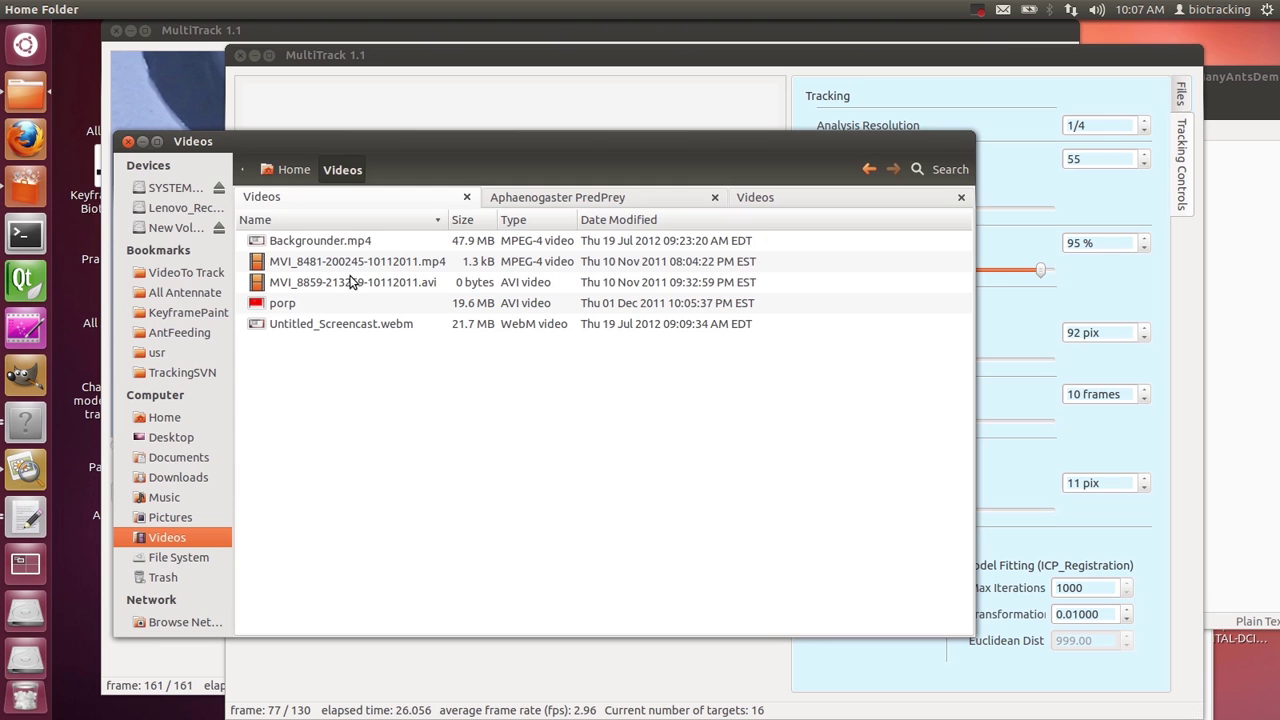
left_click(581, 198)
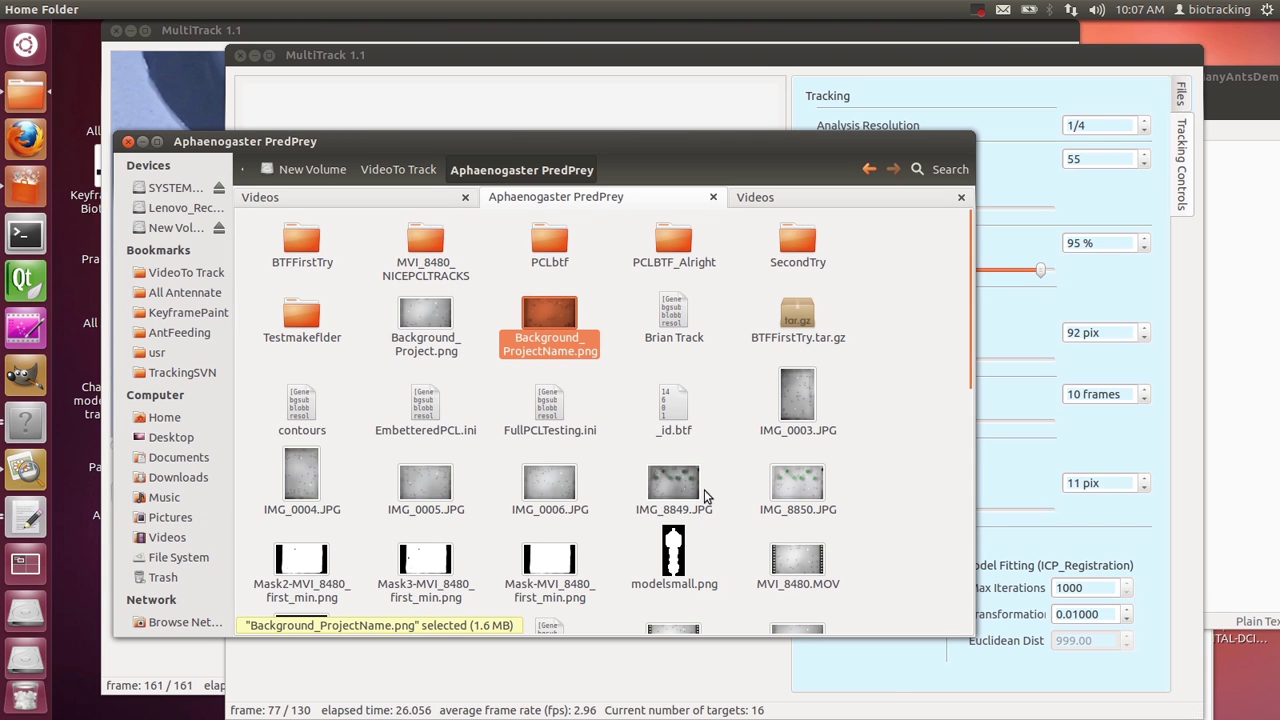
left_click_drag(967, 340, 917, 444)
double_click(428, 428)
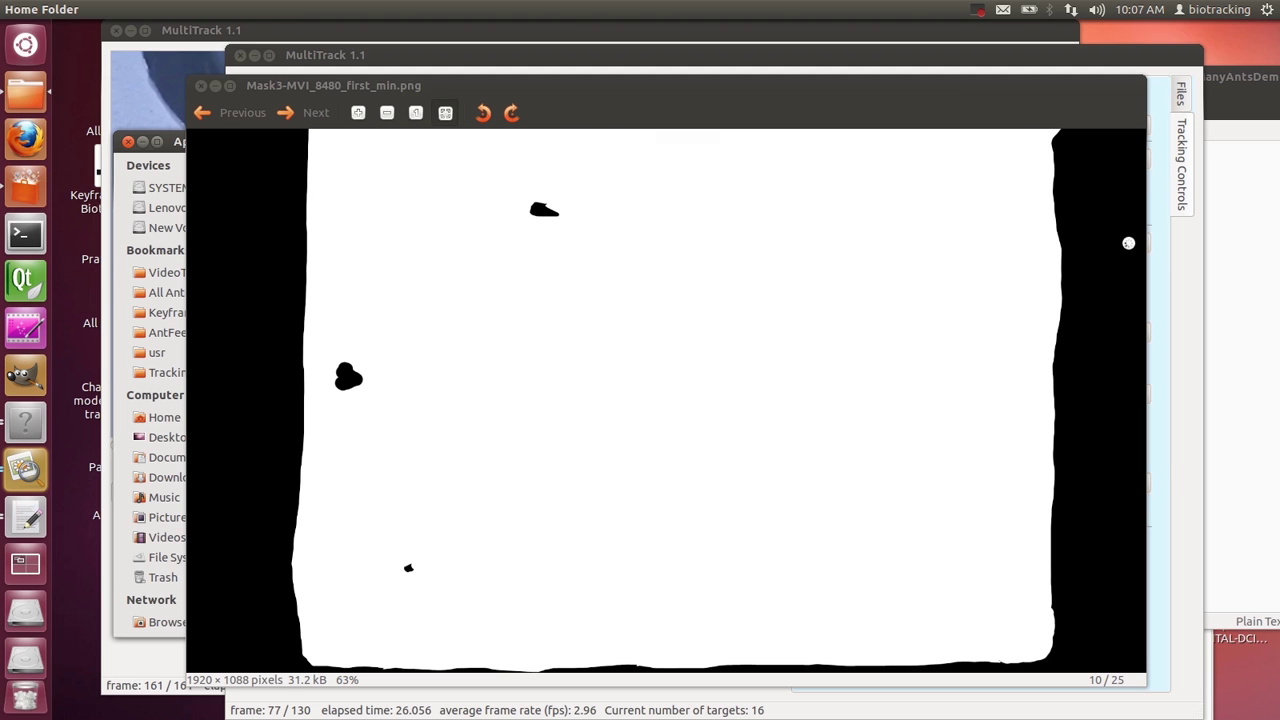
left_click(203, 86)
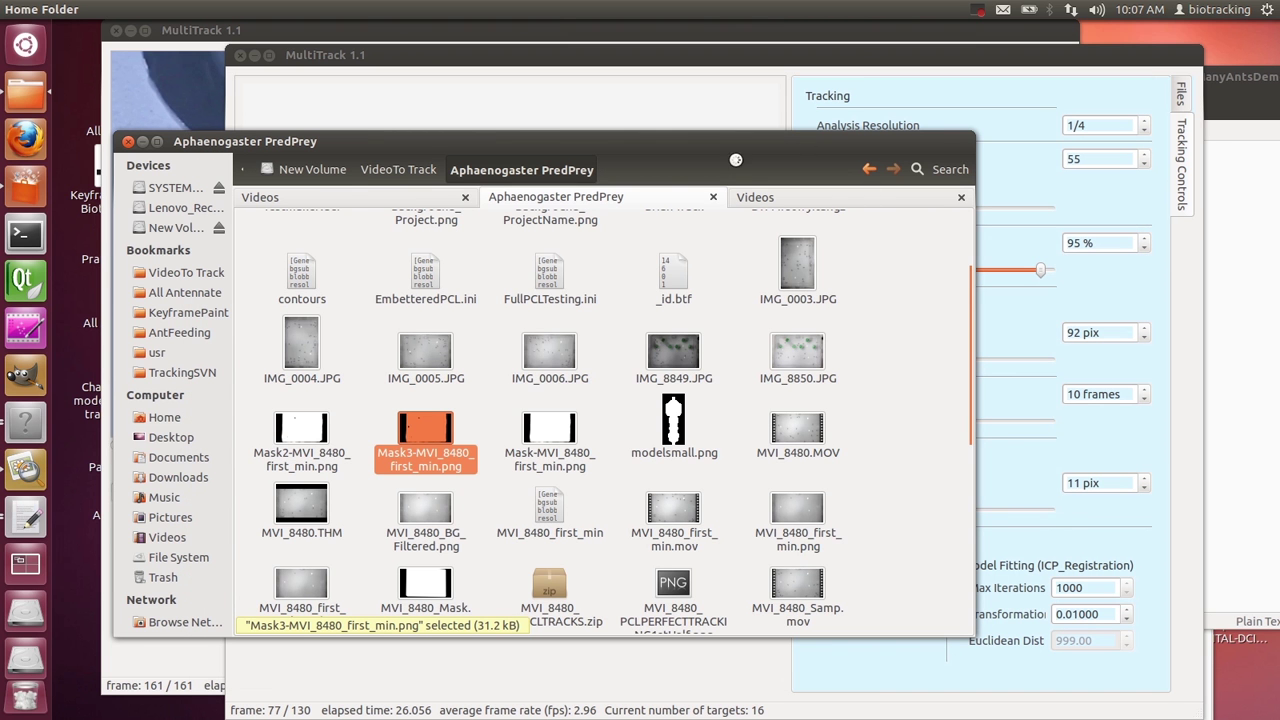
Go back to the Many_Ants folder in the file manager and open Background.png in GIMP
left_click(345, 197)
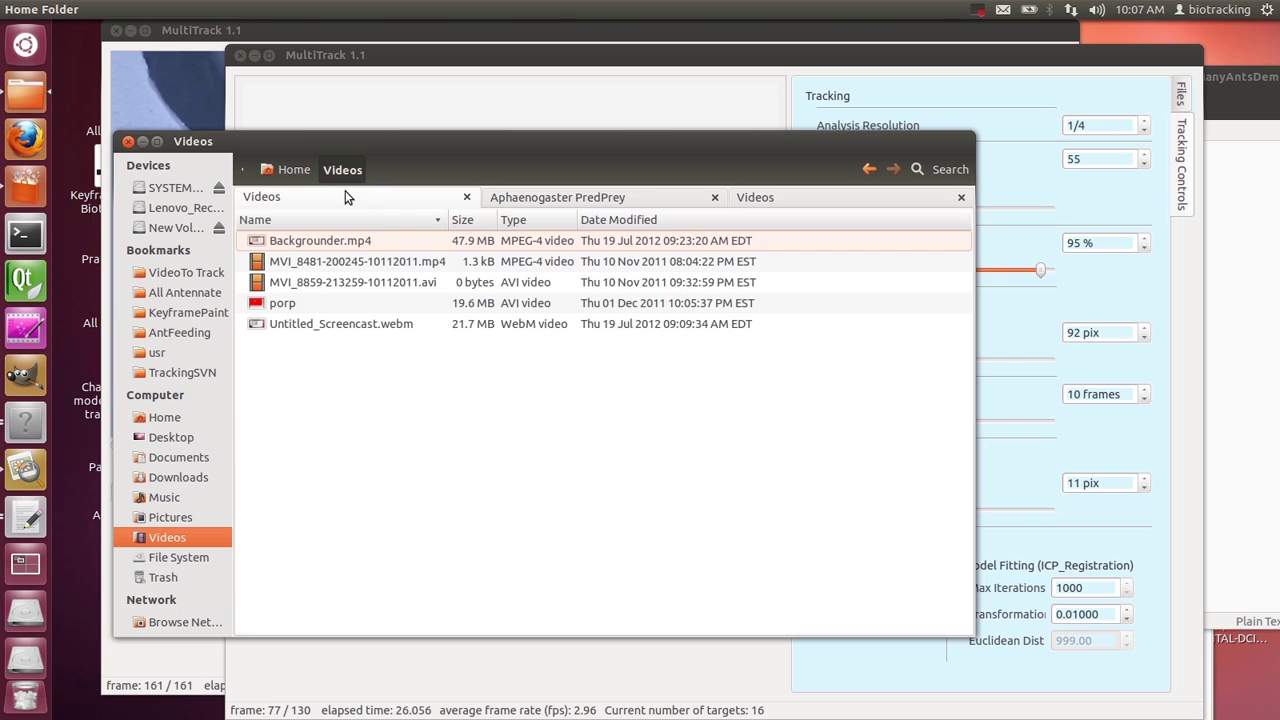
left_click(866, 172)
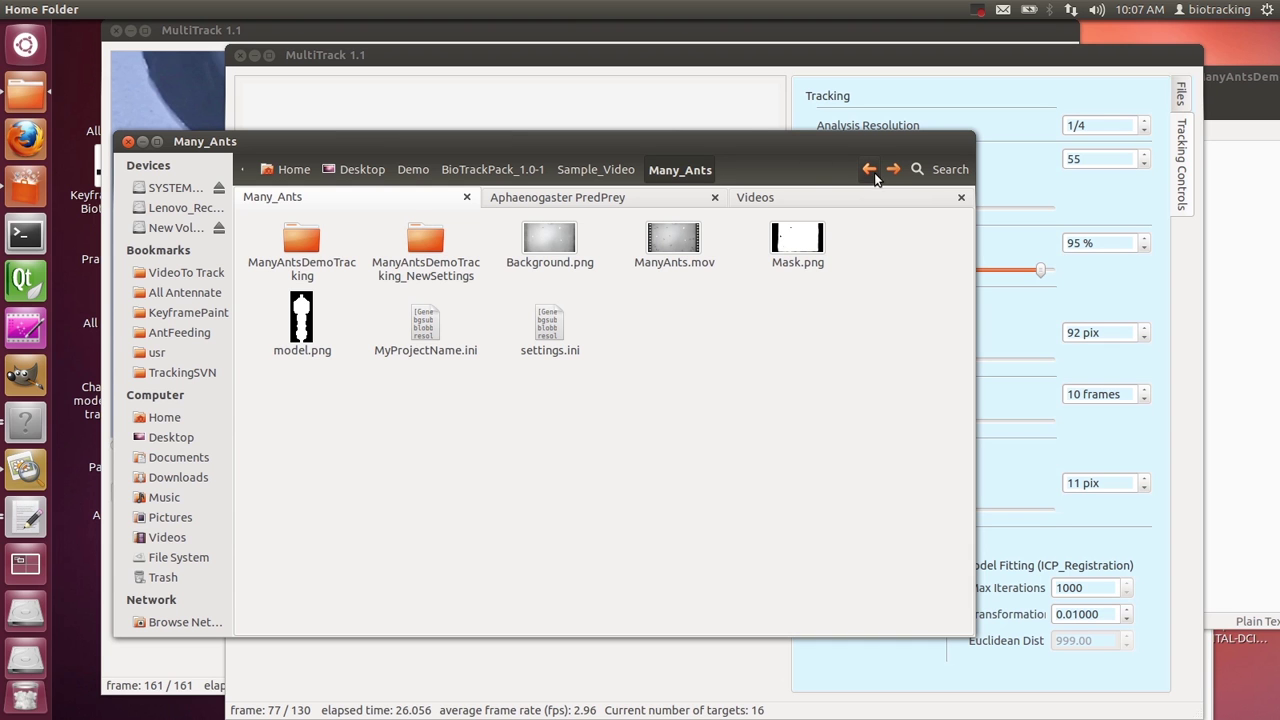
left_click(549, 245)
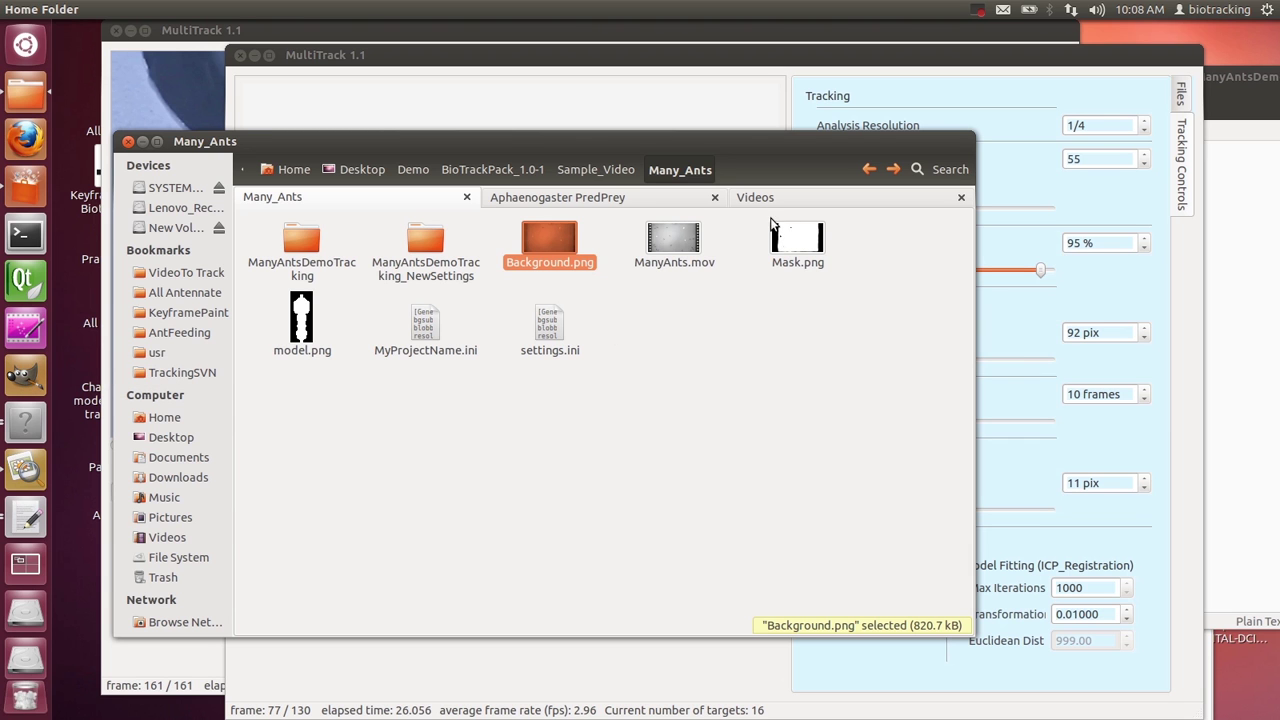
left_click(582, 314)
left_click_drag(556, 246, 495, 315)
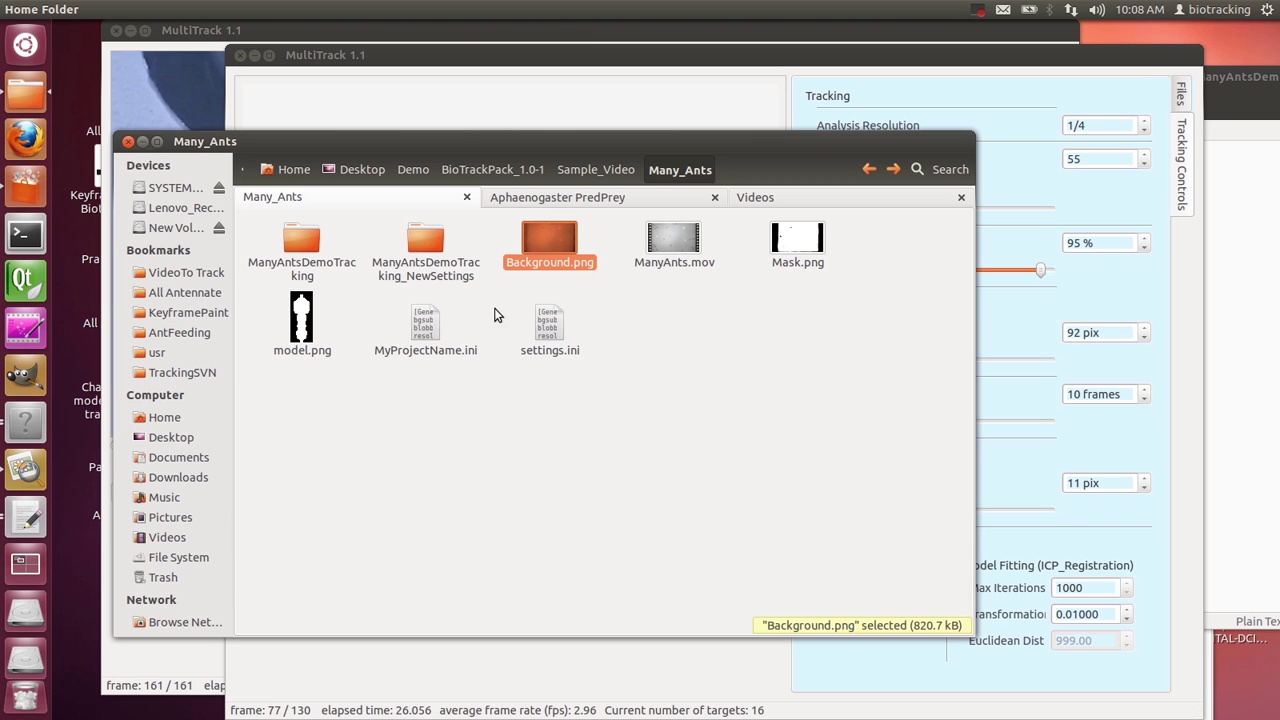
left_click_drag(550, 242, 40, 375)
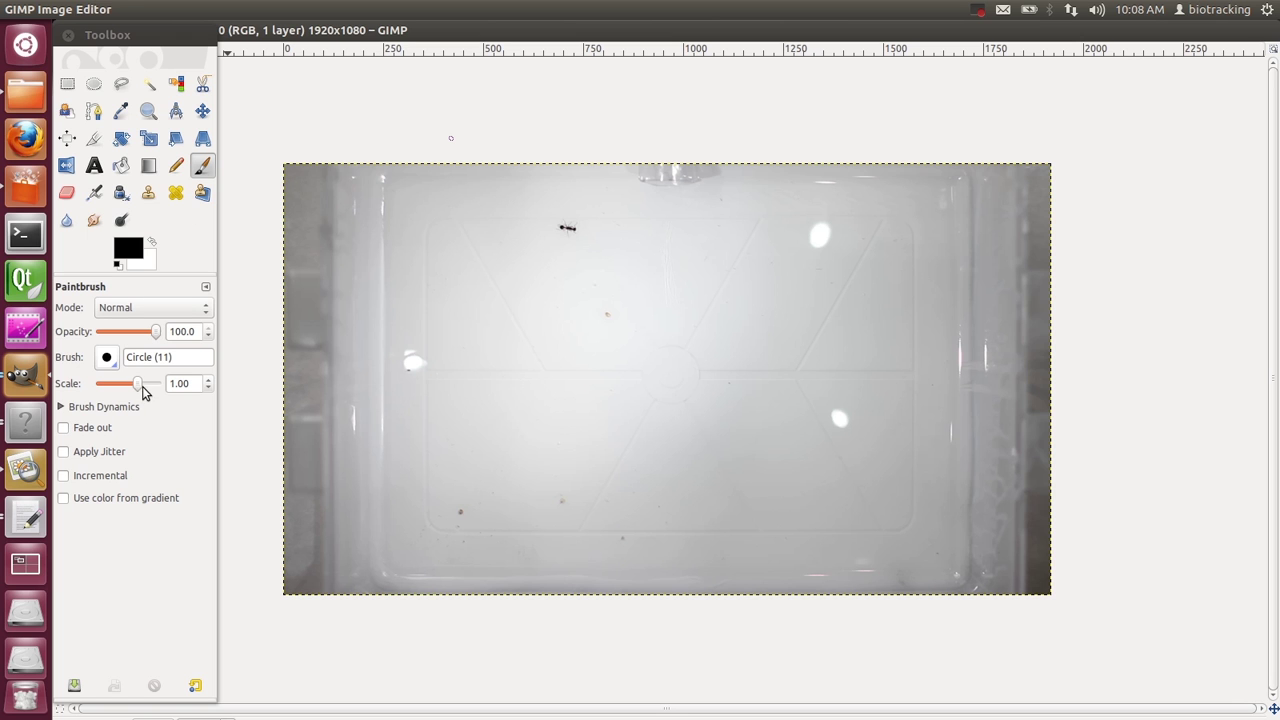
With the Paintbrush at scale 10.00, paint the area outside the arena black and cover the ant inside with a white patch
left_click_drag(138, 385, 211, 372)
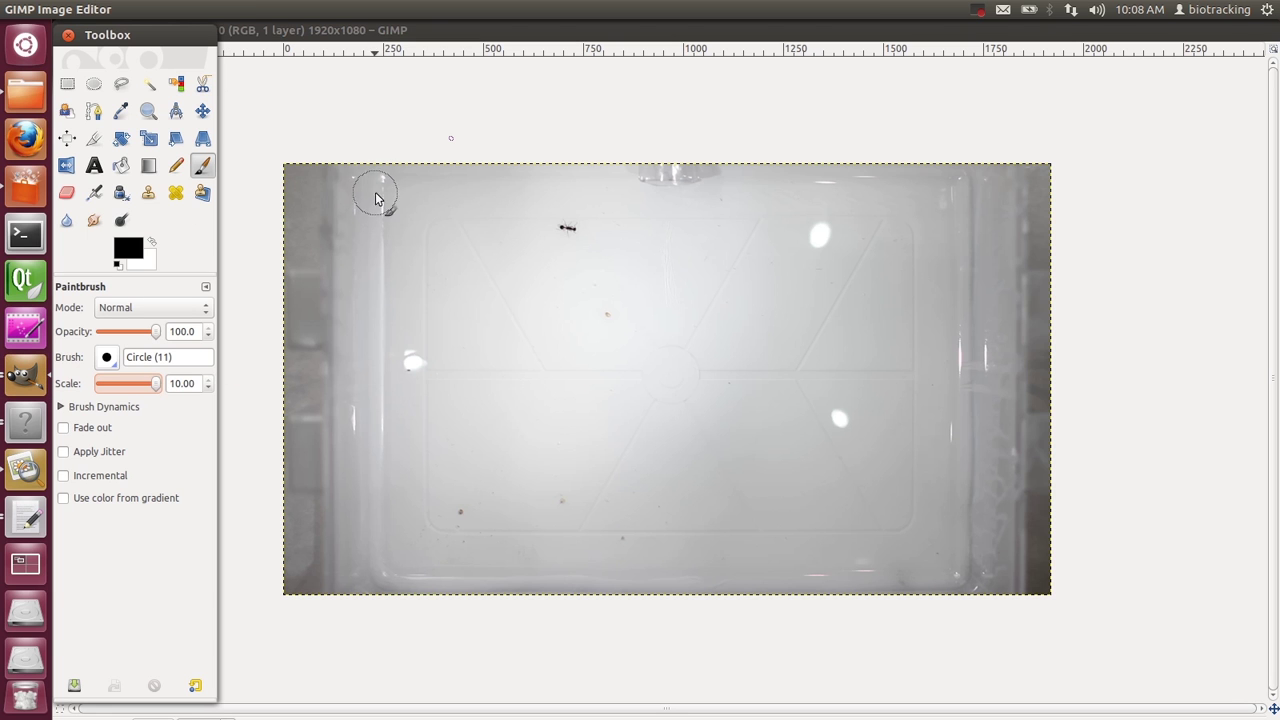
mouse_move(362, 175)
left_mouse_down()
mouse_move(367, 584)
mouse_move(399, 603)
mouse_move(1012, 602)
mouse_move(995, 543)
mouse_move(989, 159)
mouse_move(989, 142)
mouse_move(1009, 135)
mouse_move(1044, 248)
mouse_move(1049, 594)
mouse_move(1036, 572)
mouse_move(1026, 259)
mouse_move(1027, 201)
mouse_move(1049, 163)
mouse_move(1071, 290)
left_mouse_up()
mouse_move(333, 150)
left_mouse_down()
mouse_move(327, 585)
mouse_move(292, 586)
mouse_move(308, 556)
mouse_move(290, 483)
mouse_move(284, 548)
mouse_move(307, 456)
mouse_move(294, 400)
mouse_move(292, 155)
left_mouse_up()
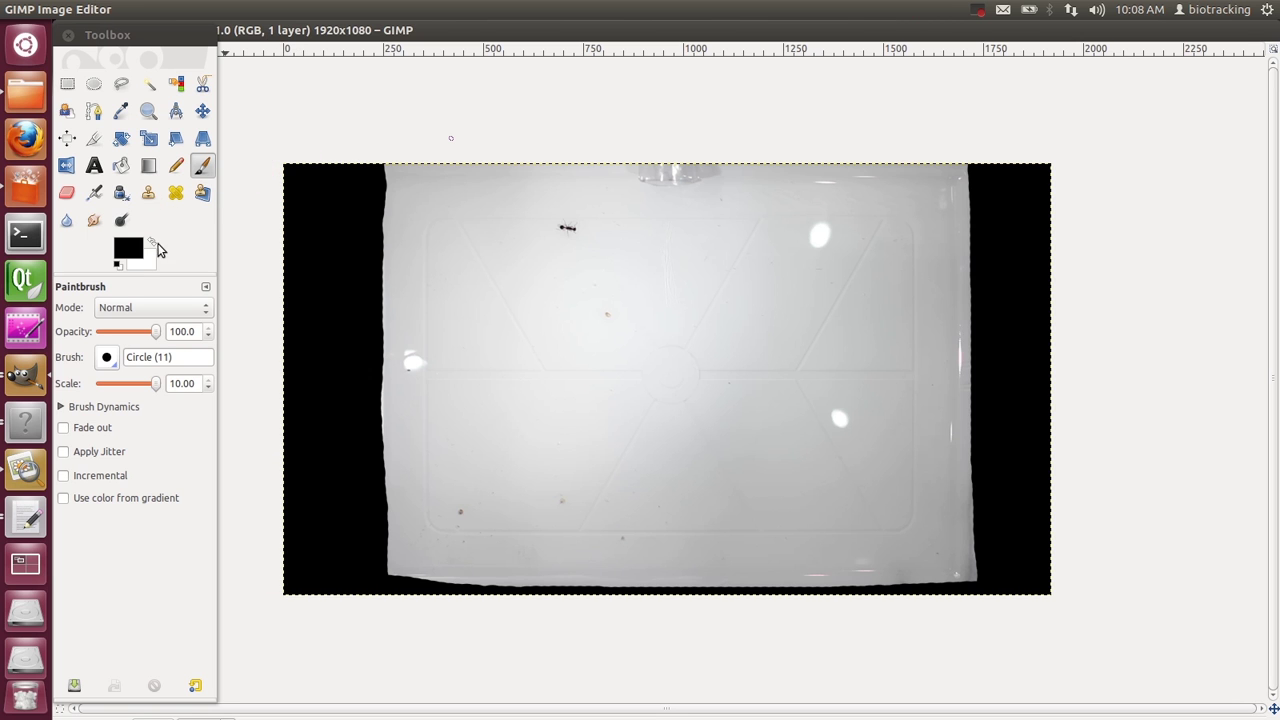
left_click(152, 244)
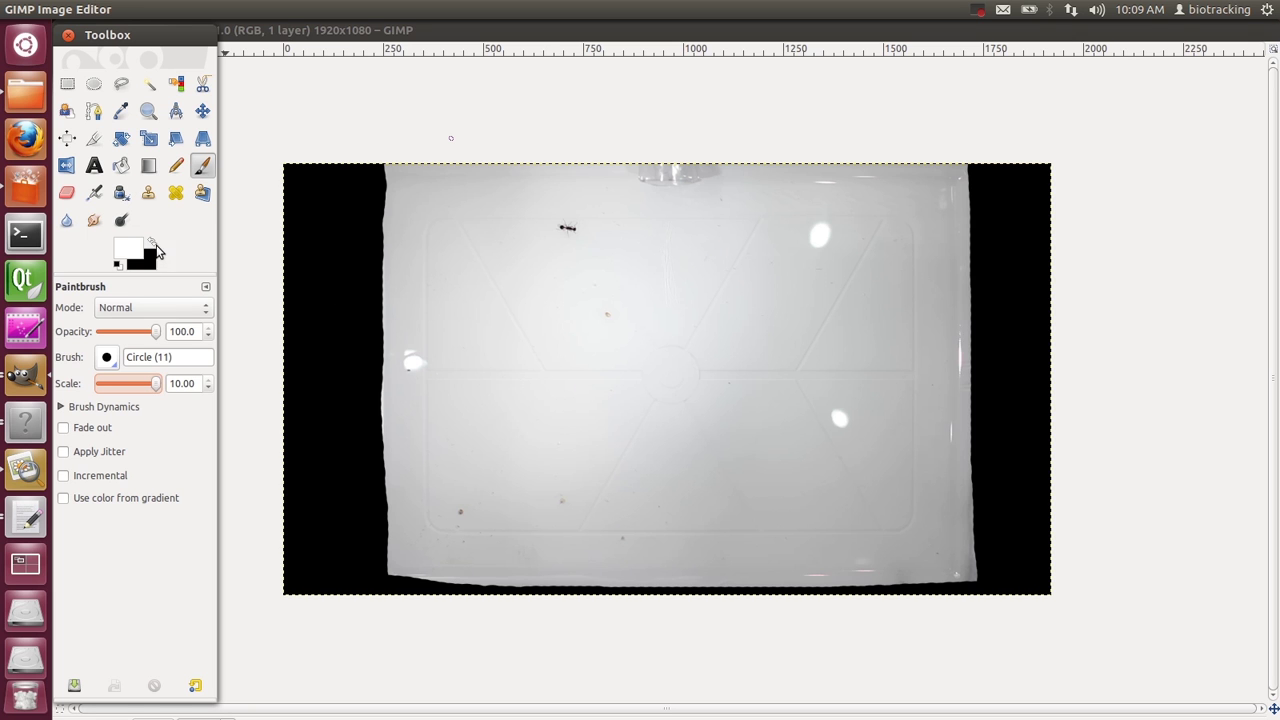
mouse_move(533, 218)
left_mouse_down()
mouse_move(536, 344)
mouse_move(576, 266)
mouse_move(561, 225)
mouse_move(541, 354)
mouse_move(590, 300)
left_mouse_up()
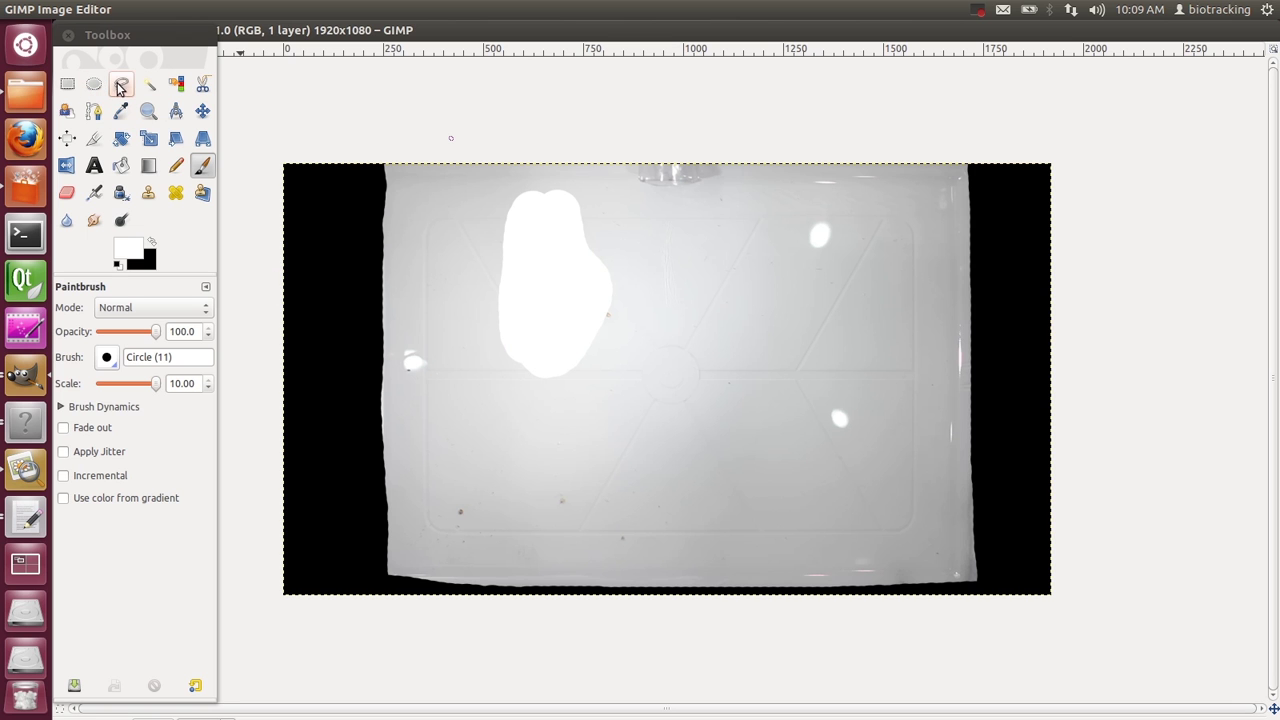
Try to select the arena with Fuzzy Select at thresholds 15.0, 0.0 and 246.1
left_click(148, 84)
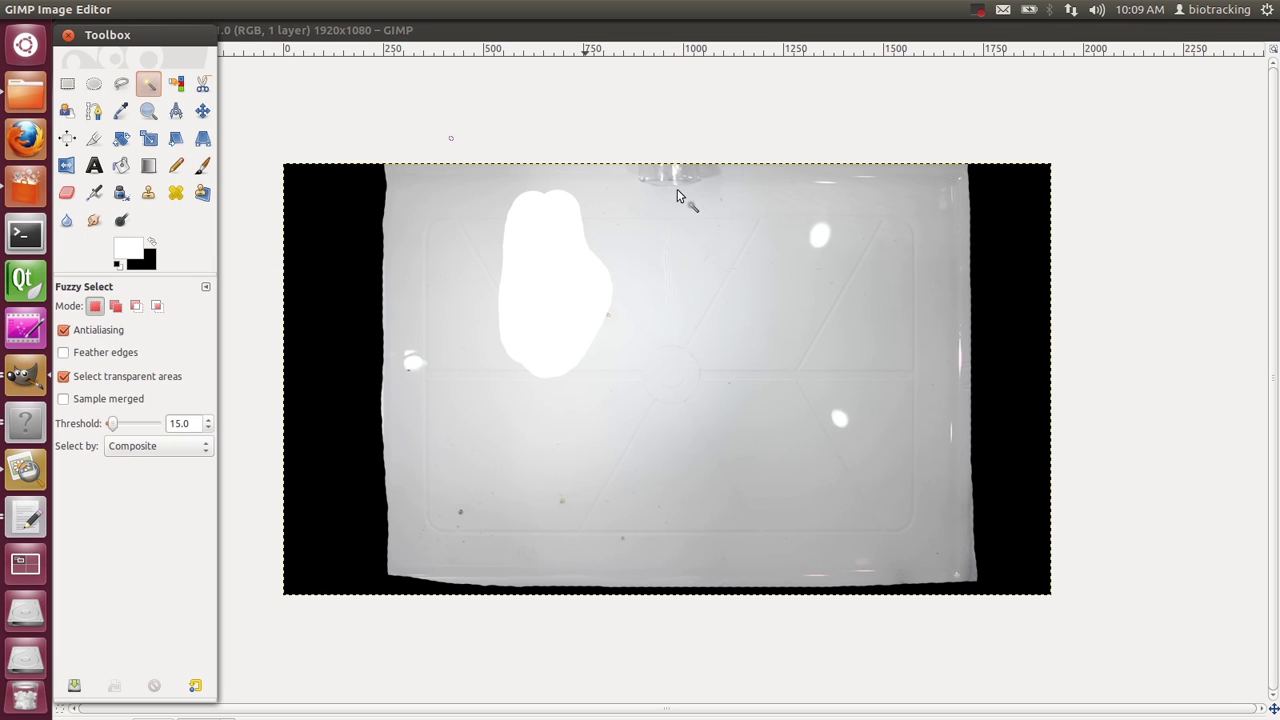
left_click(735, 276)
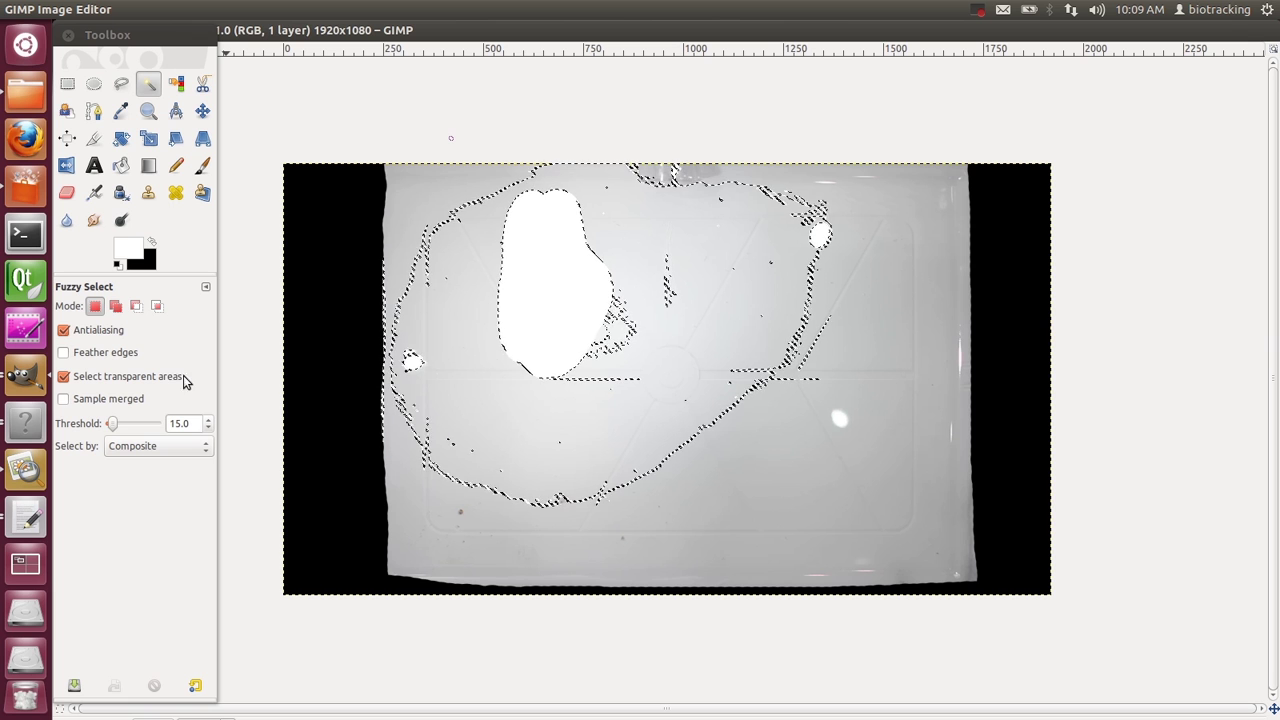
left_click_drag(141, 420, 110, 423)
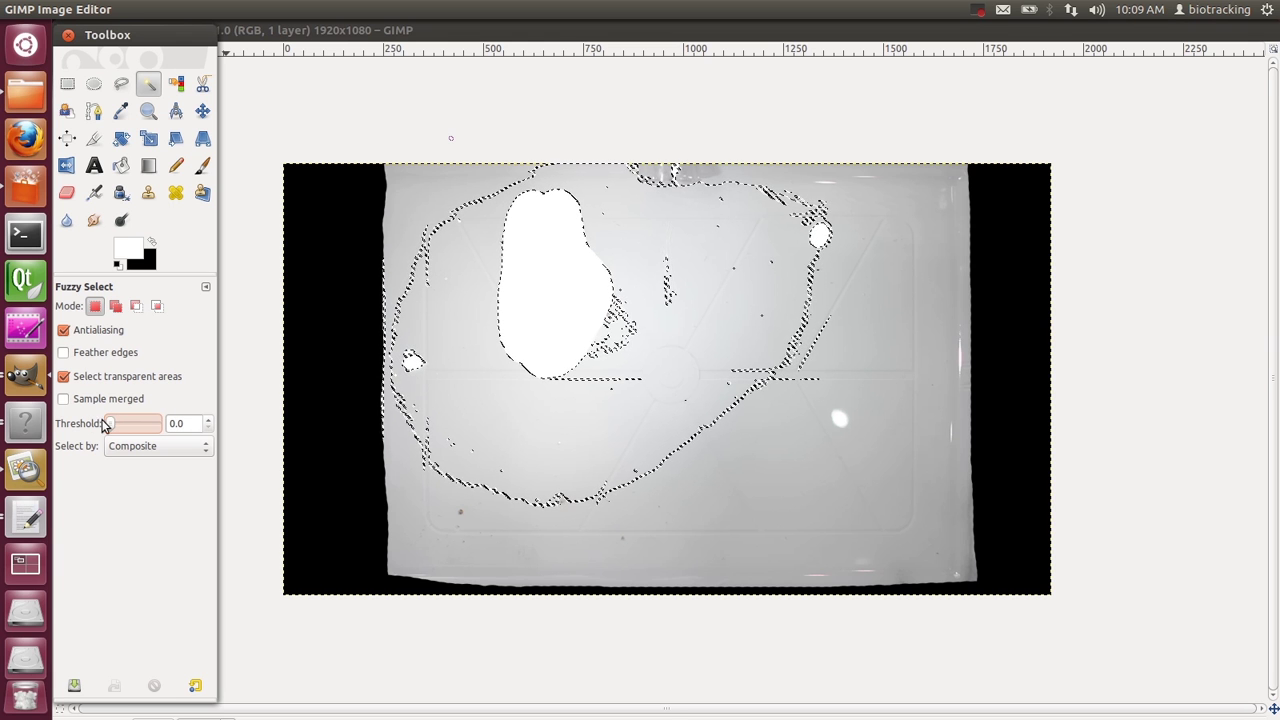
left_click(831, 437)
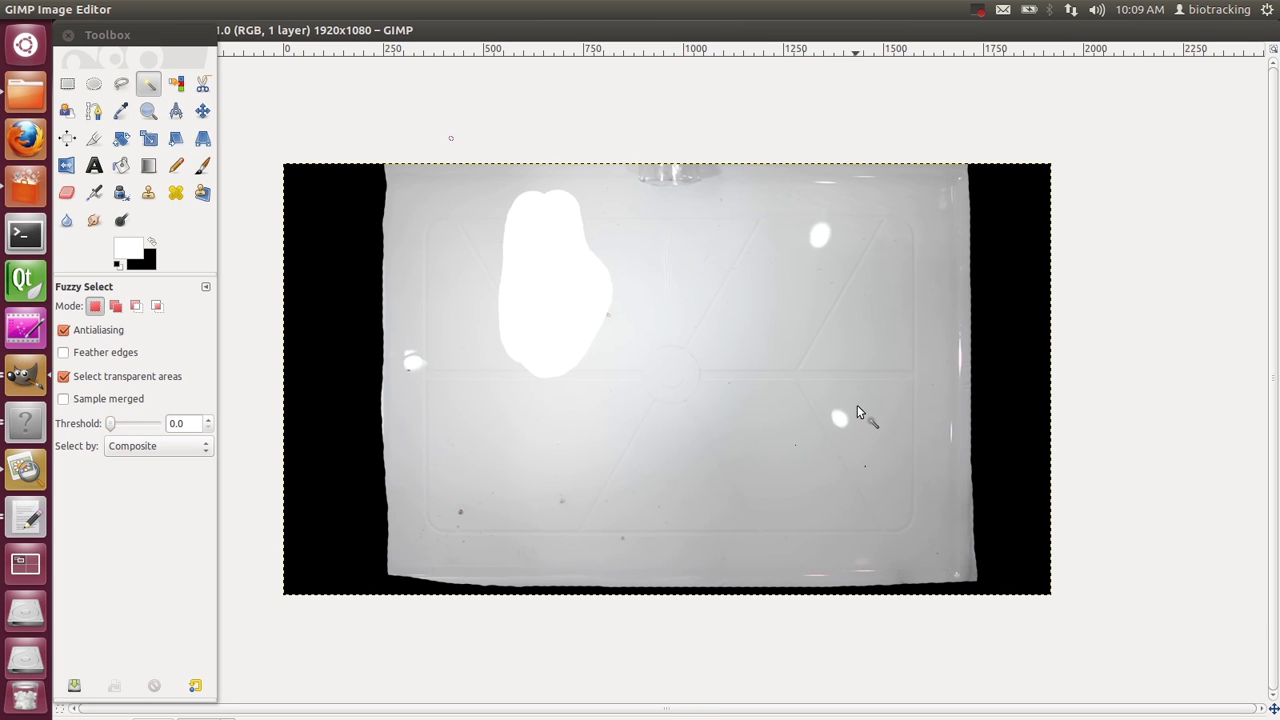
left_click_drag(110, 423, 166, 421)
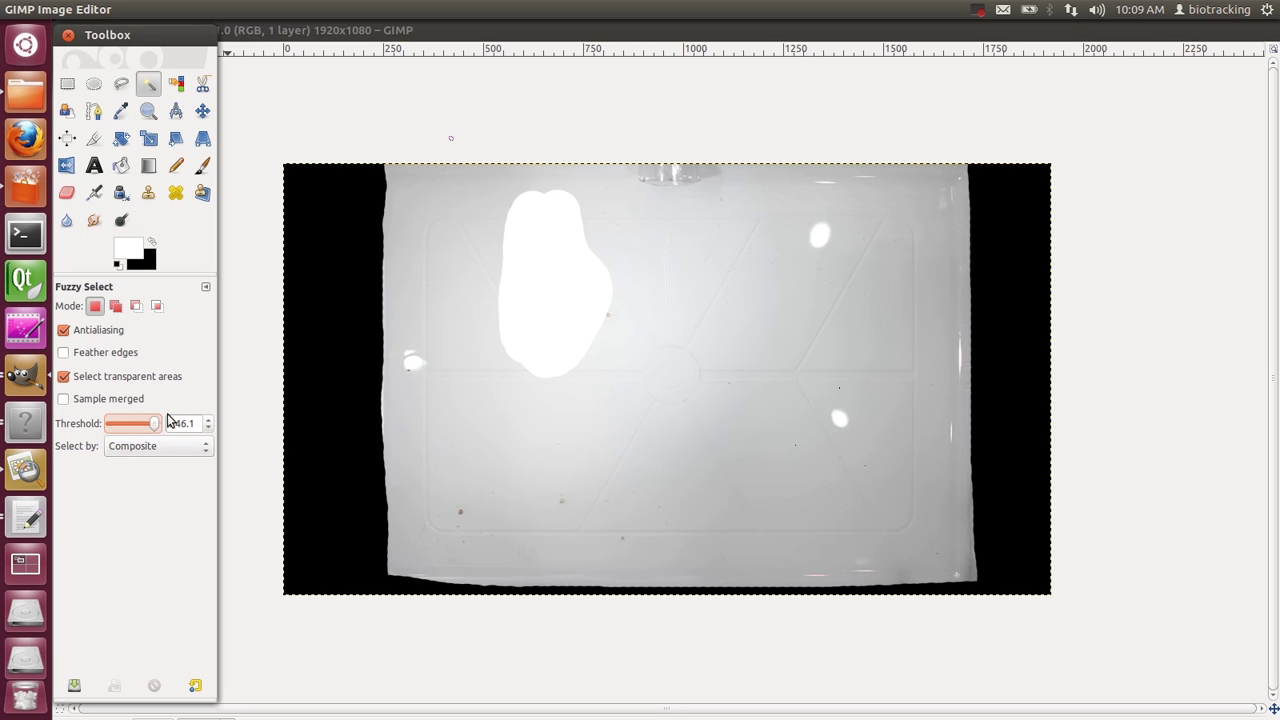
left_click(285, 208)
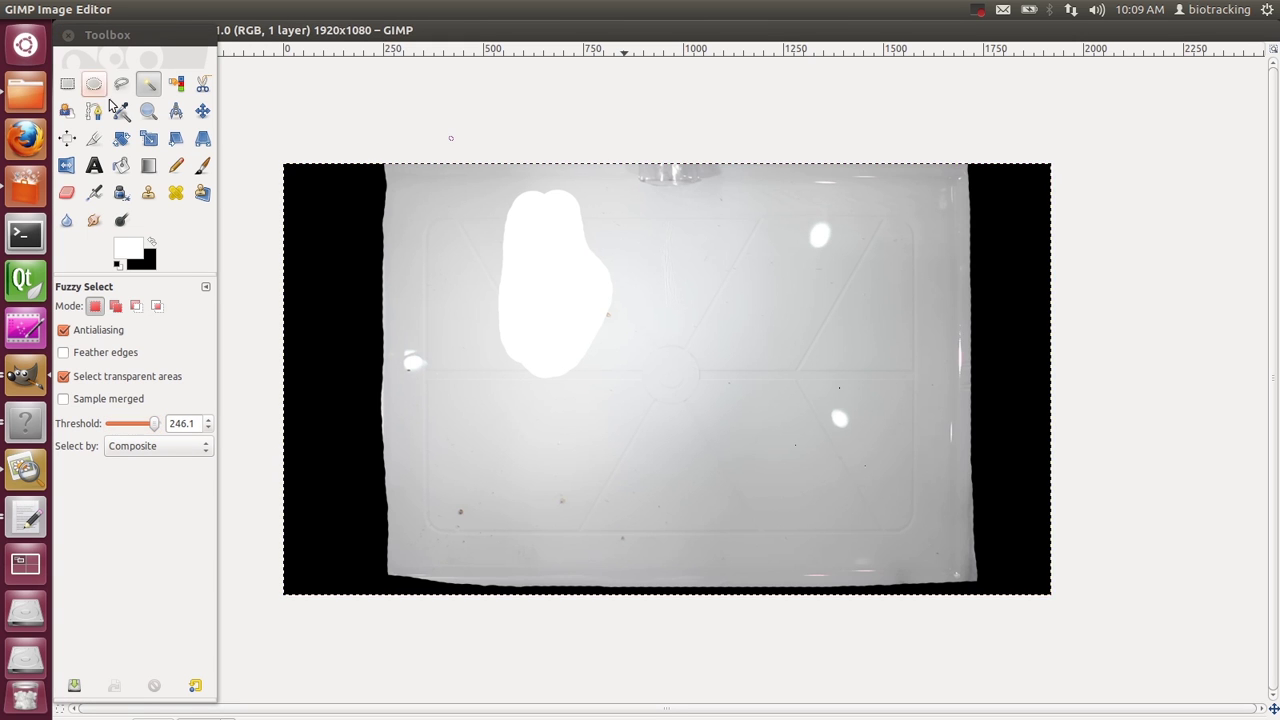
Invert the selection and dismiss the image's context menu without choosing another command
right_click(429, 292)
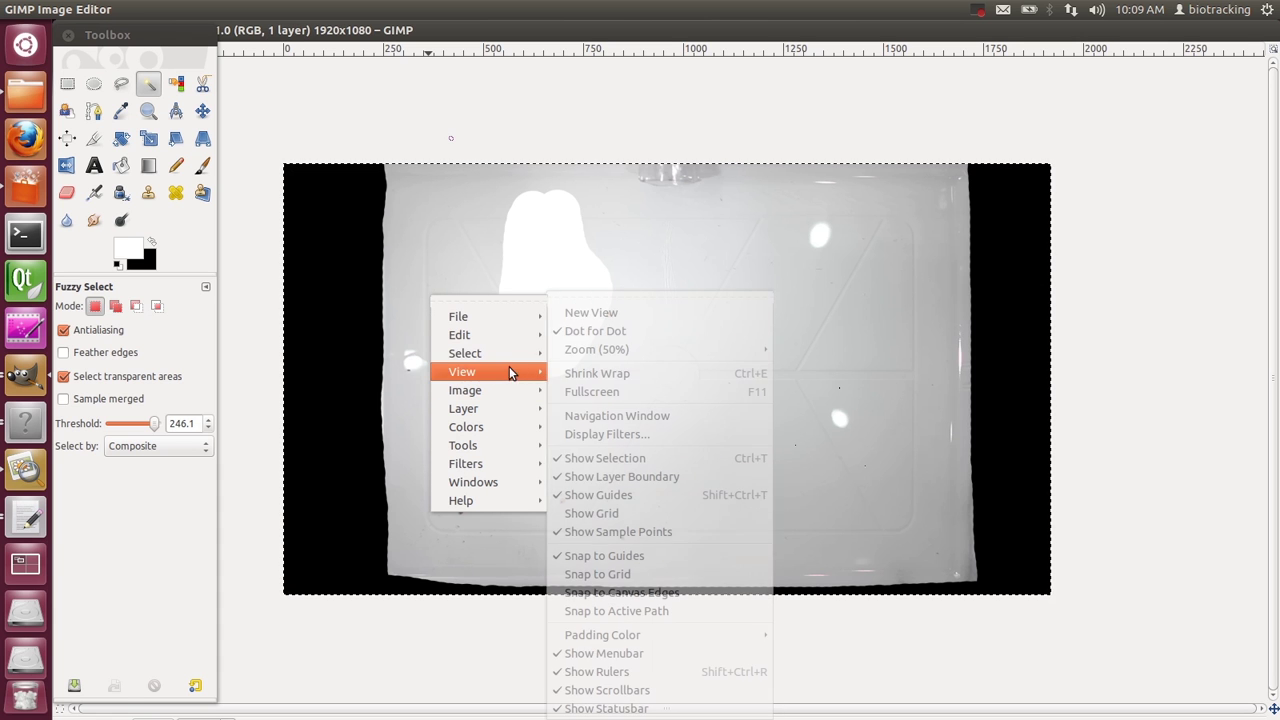
mouse_move(531, 356)
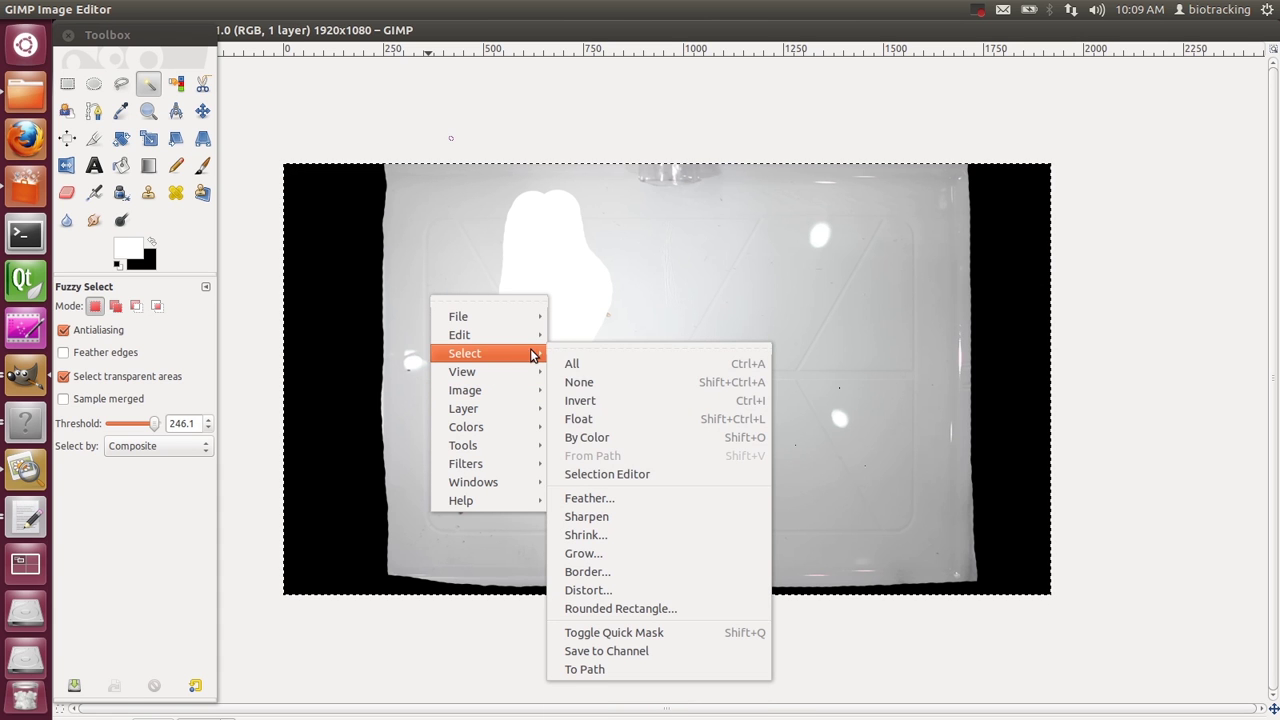
left_click(603, 400)
right_click(590, 379)
mouse_move(643, 408)
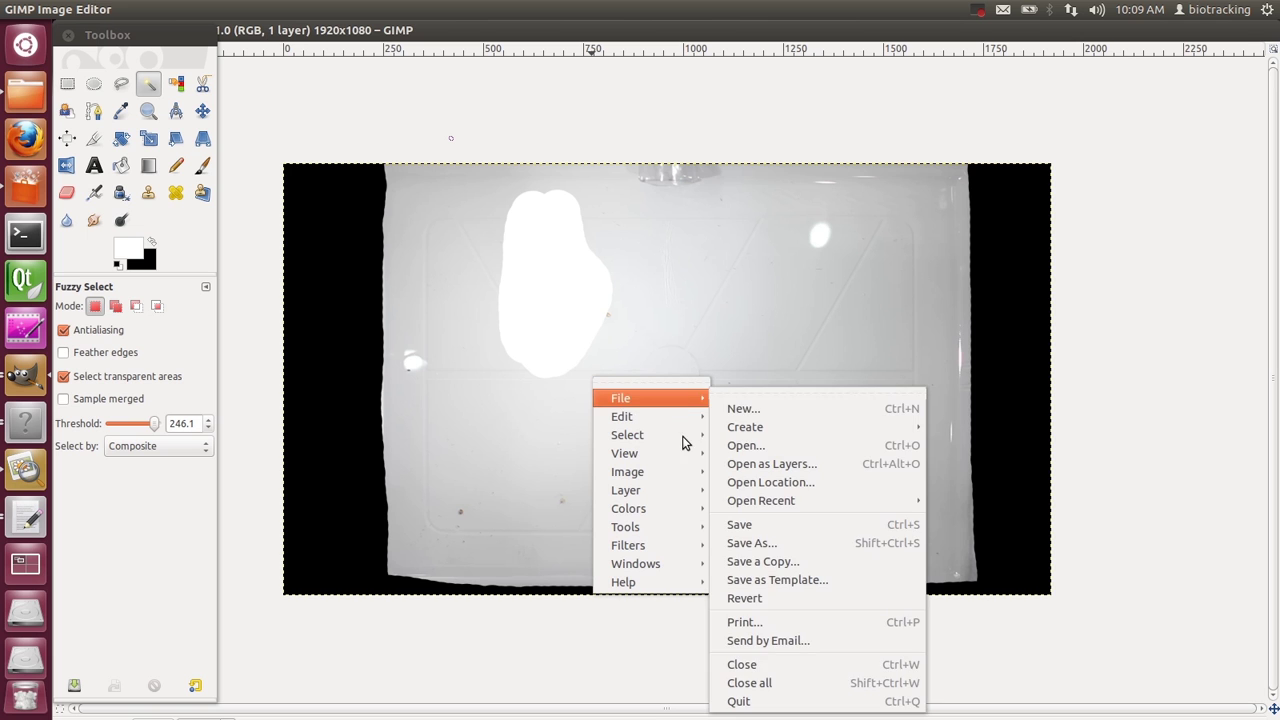
mouse_move(675, 441)
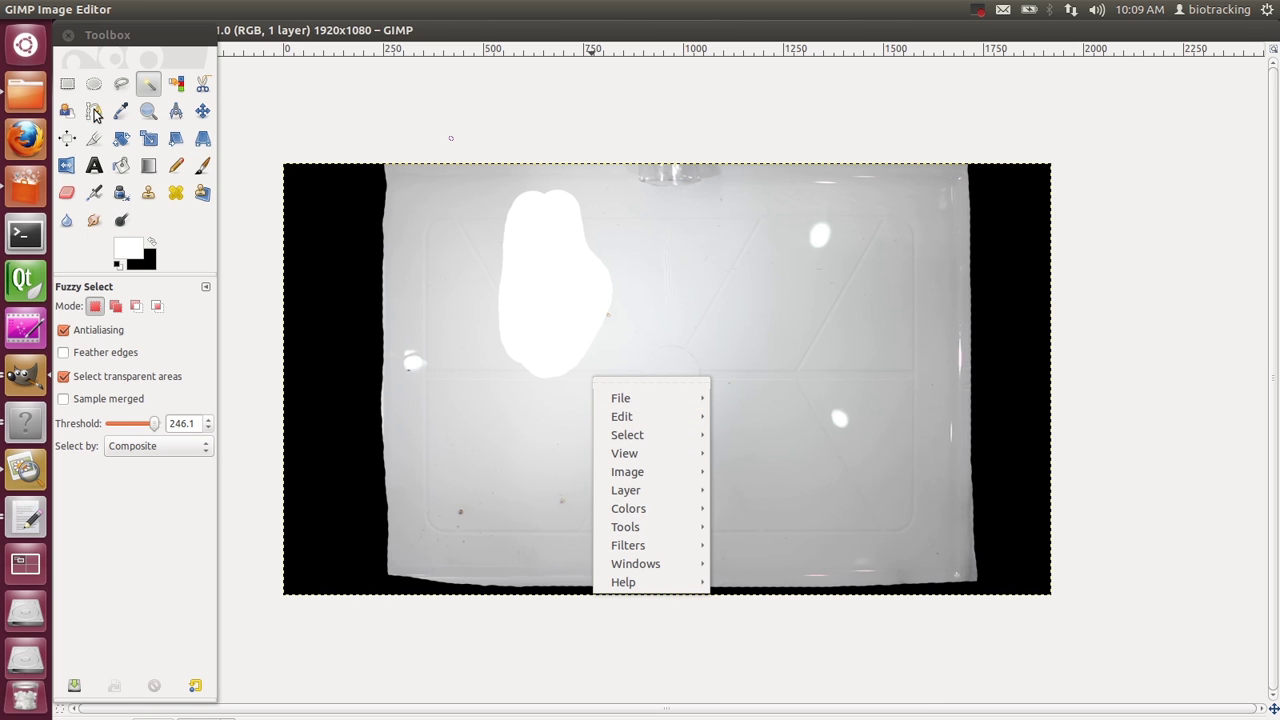
left_click(183, 237)
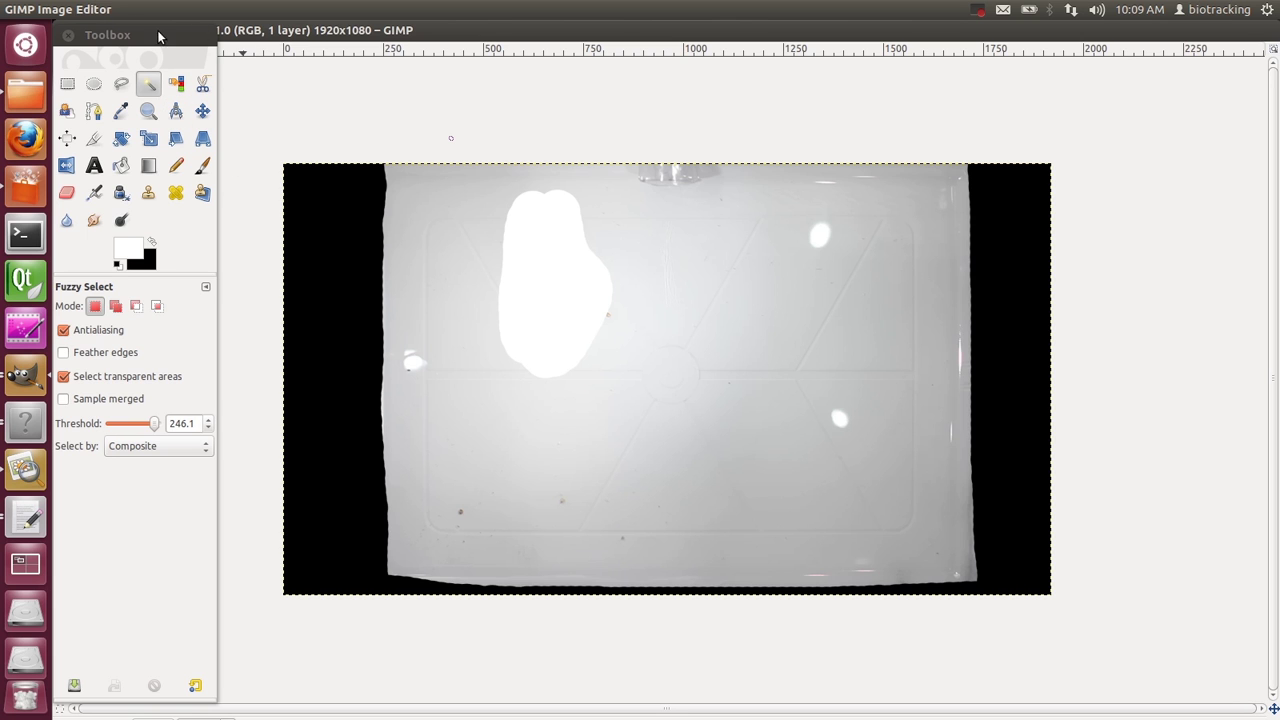
Paint broad white Paintbrush strokes around the arena's edge and across its interior
left_click(202, 165)
mouse_move(407, 170)
left_mouse_down()
mouse_move(416, 466)
mouse_move(396, 542)
mouse_move(484, 577)
mouse_move(717, 569)
mouse_move(974, 519)
mouse_move(887, 238)
mouse_move(918, 301)
mouse_move(854, 126)
mouse_move(692, 525)
mouse_move(637, 308)
mouse_move(363, 131)
mouse_move(364, 183)
mouse_move(449, 317)
mouse_move(444, 375)
mouse_move(508, 197)
mouse_move(479, 252)
mouse_move(474, 137)
mouse_move(463, 172)
mouse_move(981, 140)
mouse_move(940, 525)
left_mouse_up()
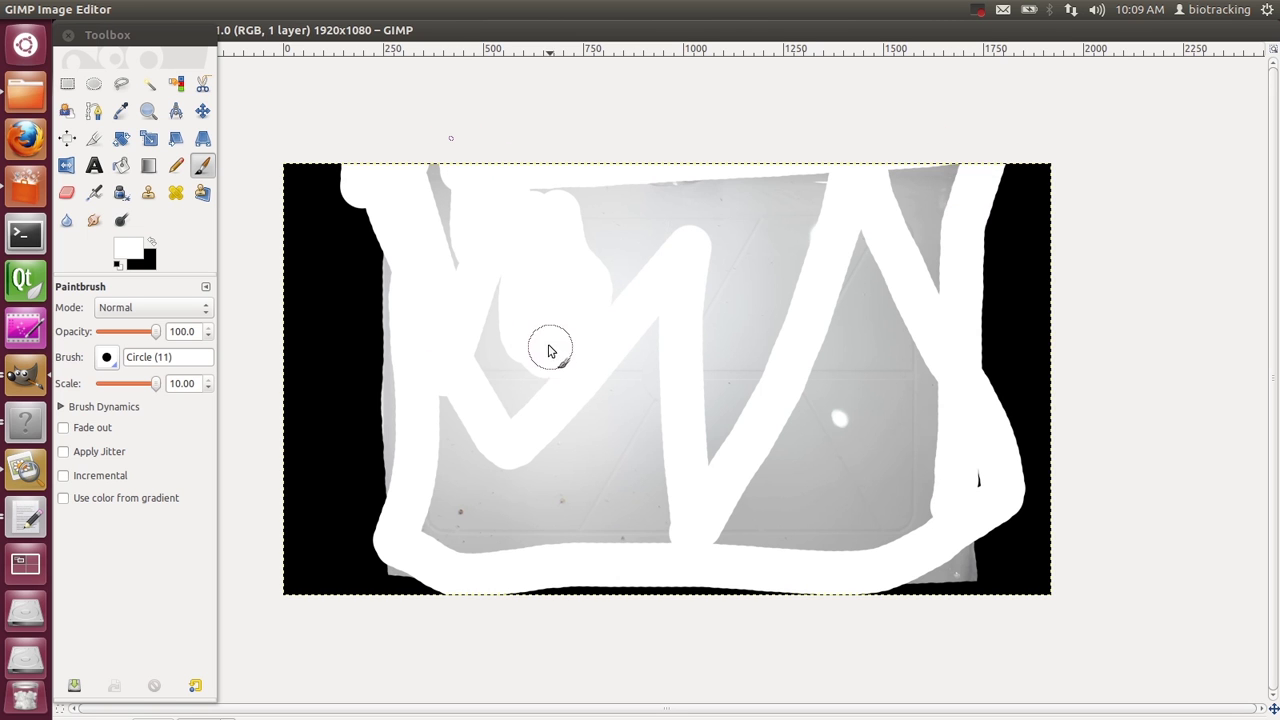
Save the painted image under the name Mask2.png in the Many_Ants folder, keeping the default PNG options
left_click(66, 9)
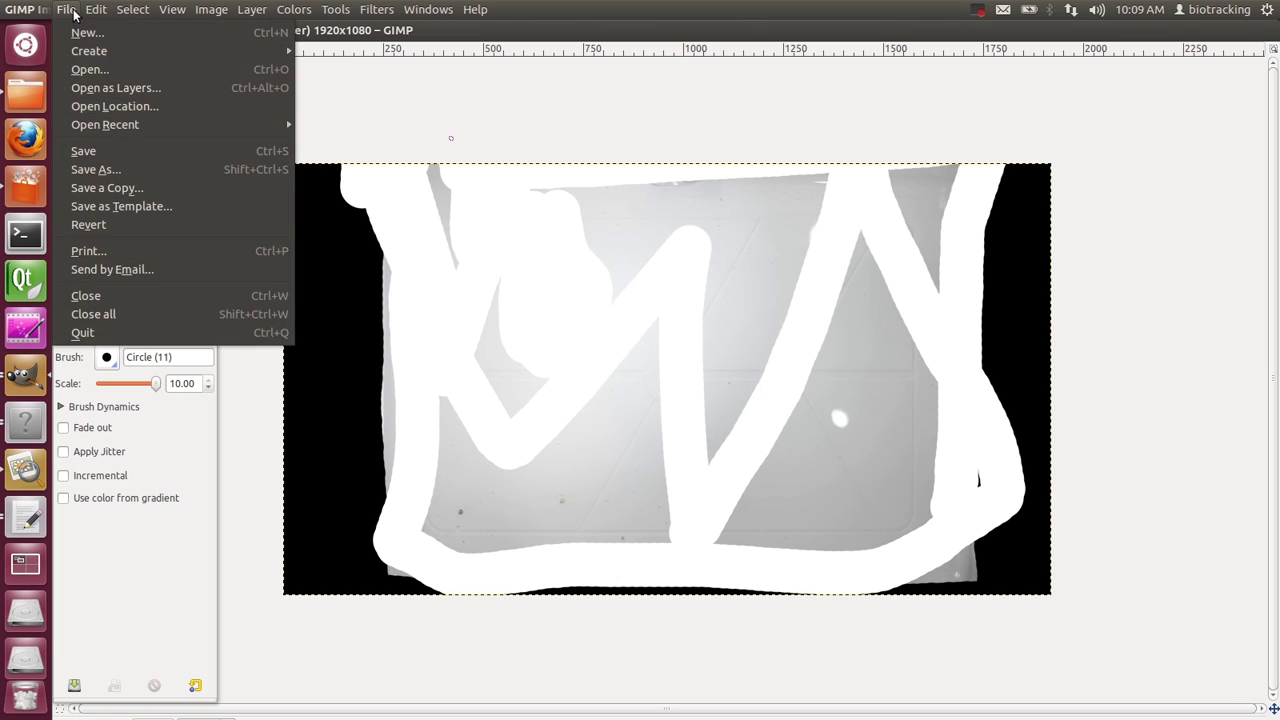
left_click(133, 166)
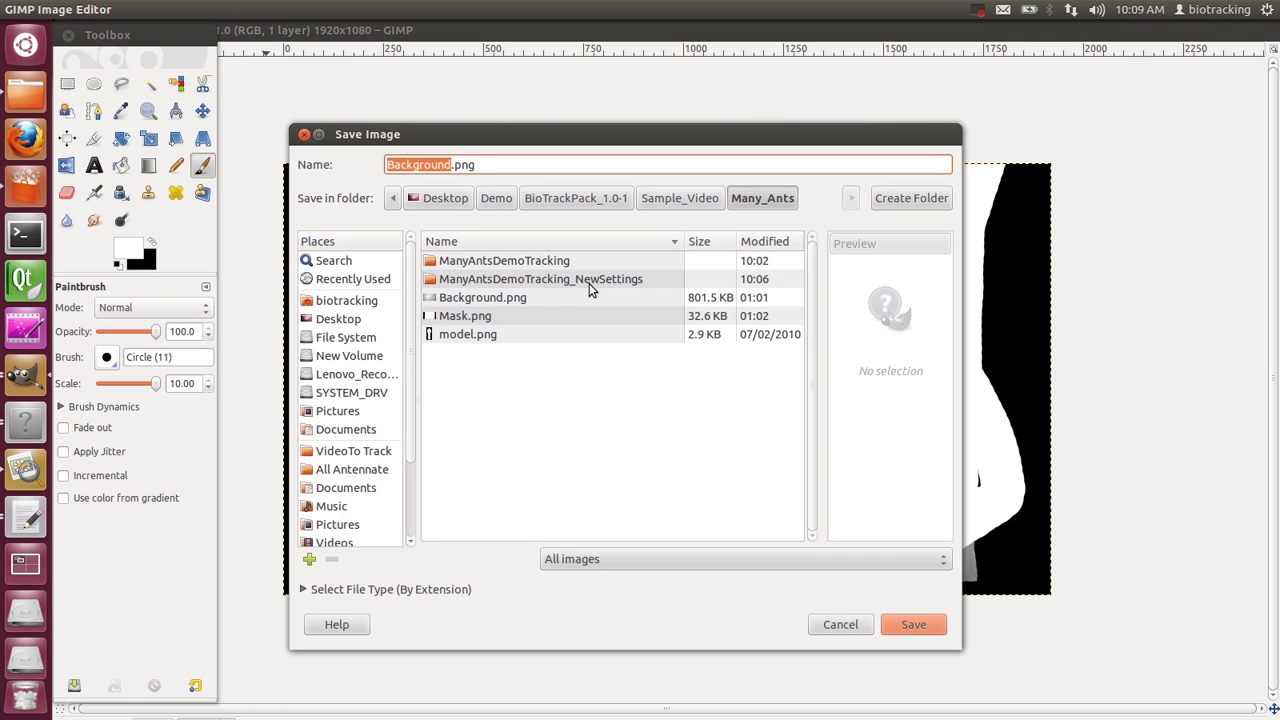
type("Mask")
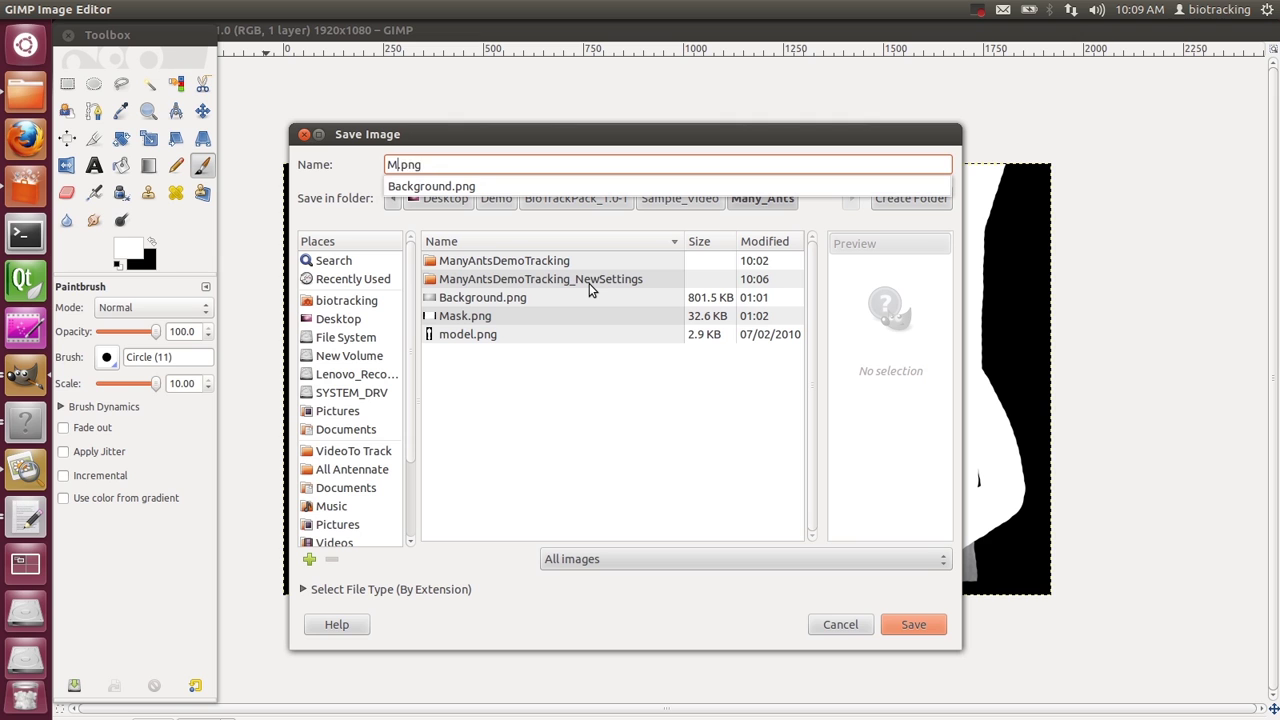
type(".png")
key("BackSpace")
key("BackSpace")
key("BackSpace")
key("BackSpace")
type("2")
left_click(908, 623)
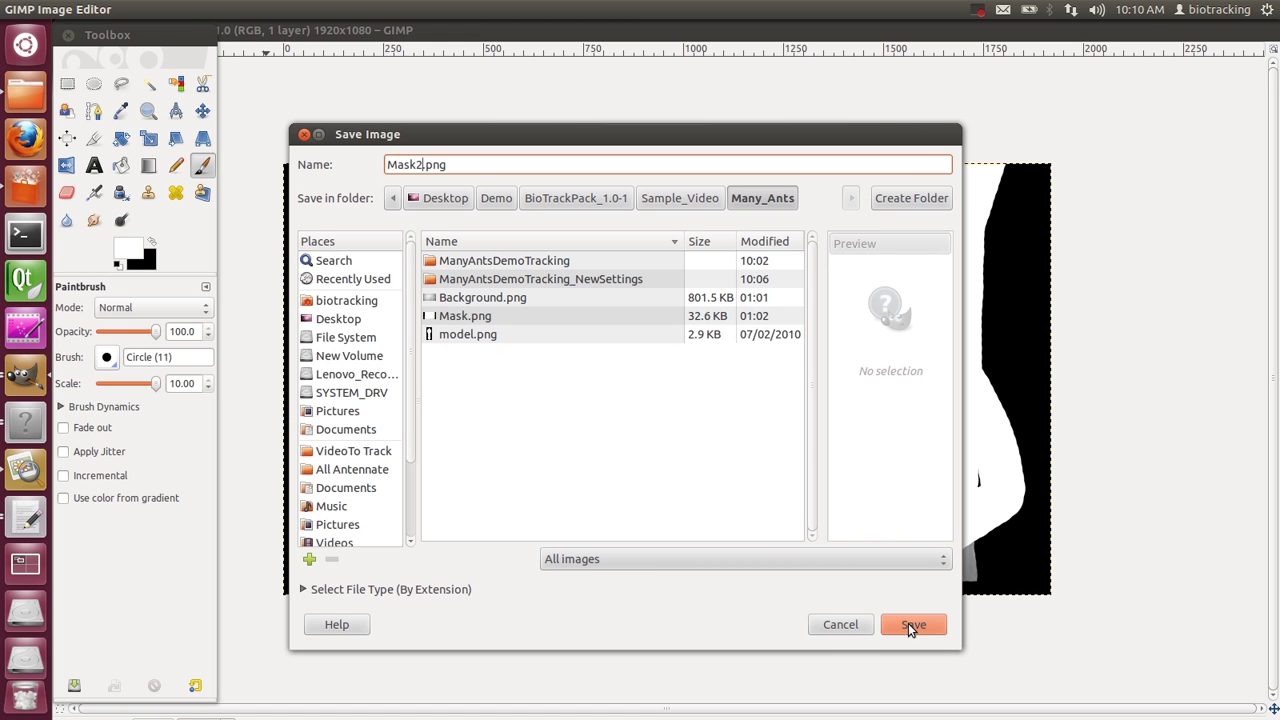
left_click(915, 633)
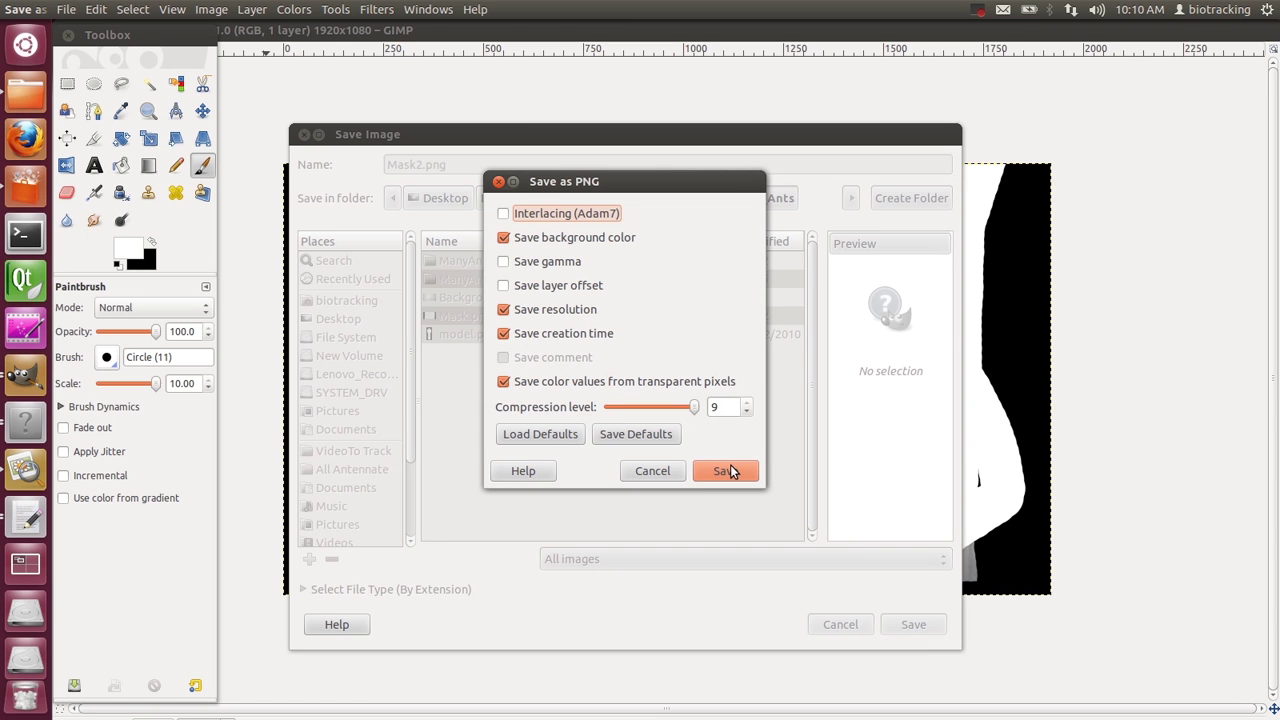
left_click(727, 471)
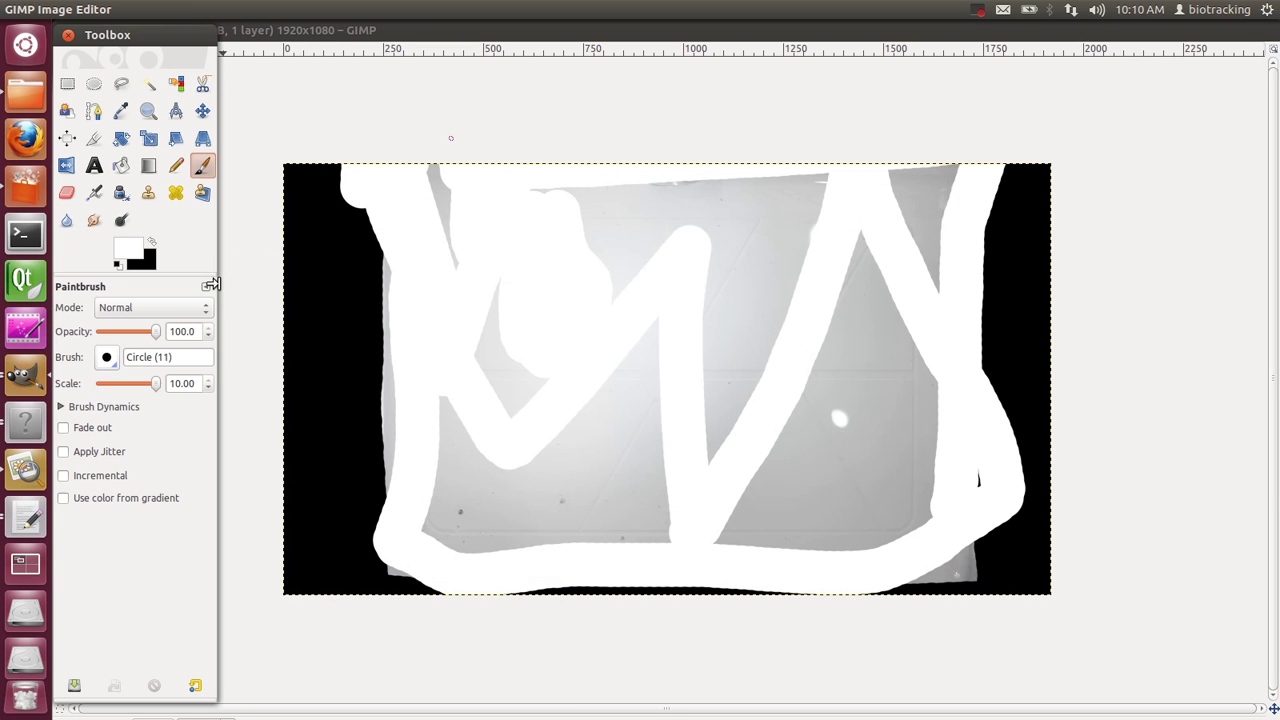
In the file manager, select Mask2.png in the Many_Ants folder, view the finished Mask.png and close the image viewer
left_click(12, 96)
left_click(312, 322)
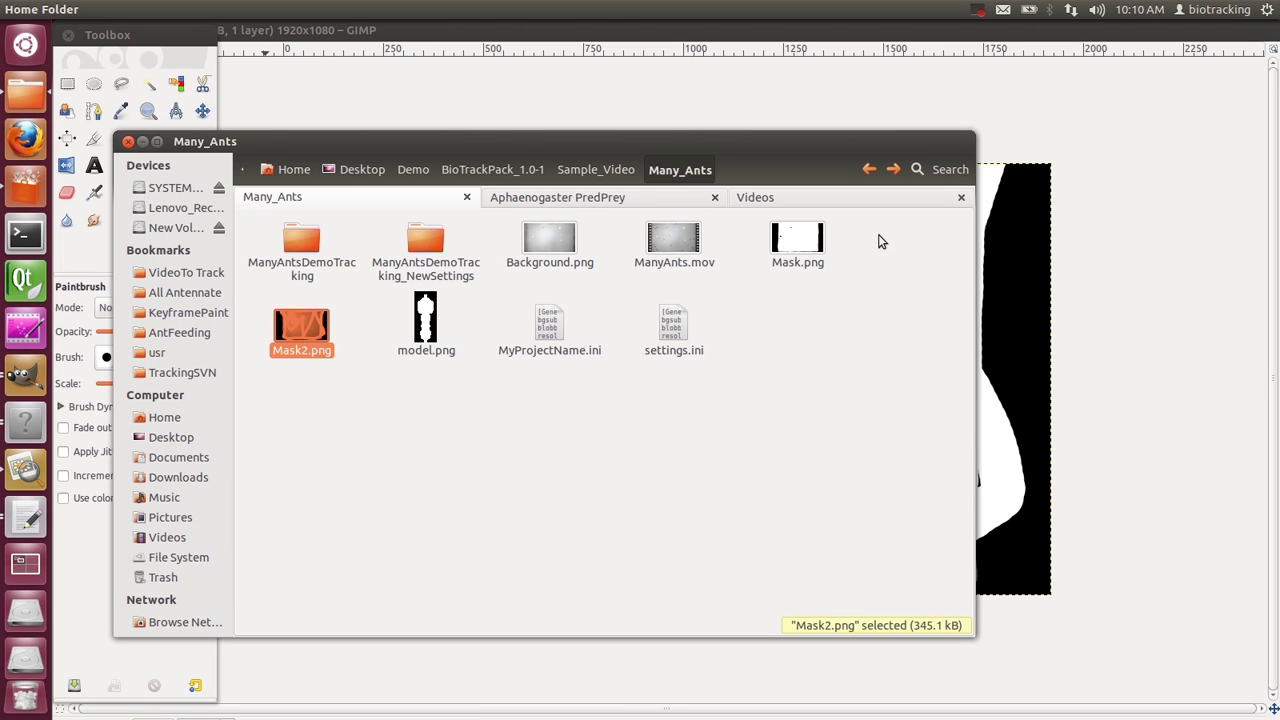
double_click(787, 236)
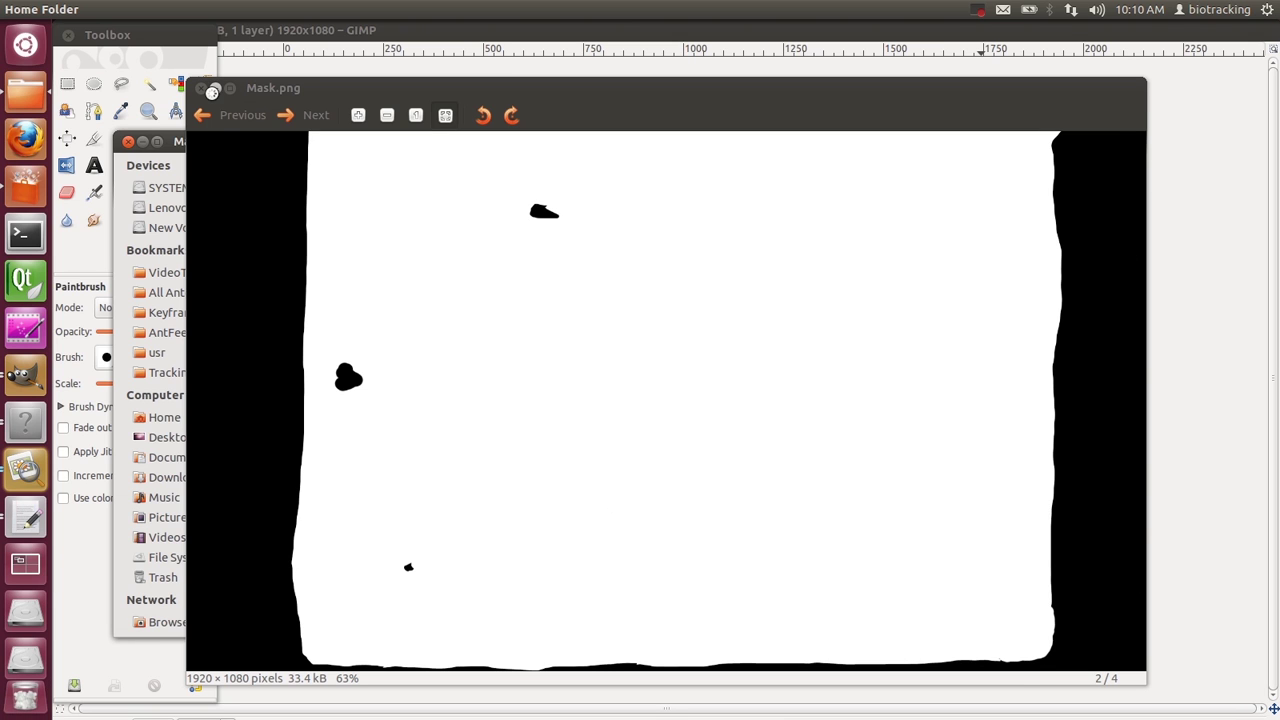
left_click(199, 89)
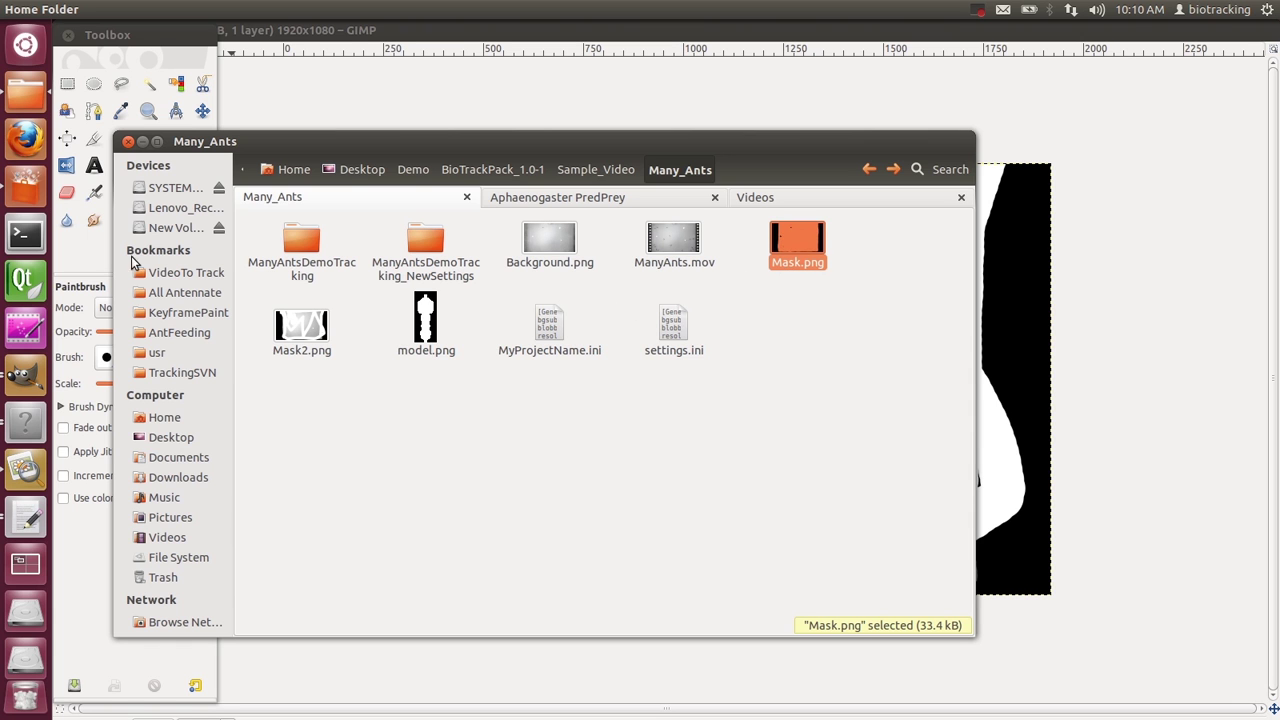
Switch to MultiTrack, start tracking ManyAnts.mov and pause it with the file settings shown
left_click(40, 424)
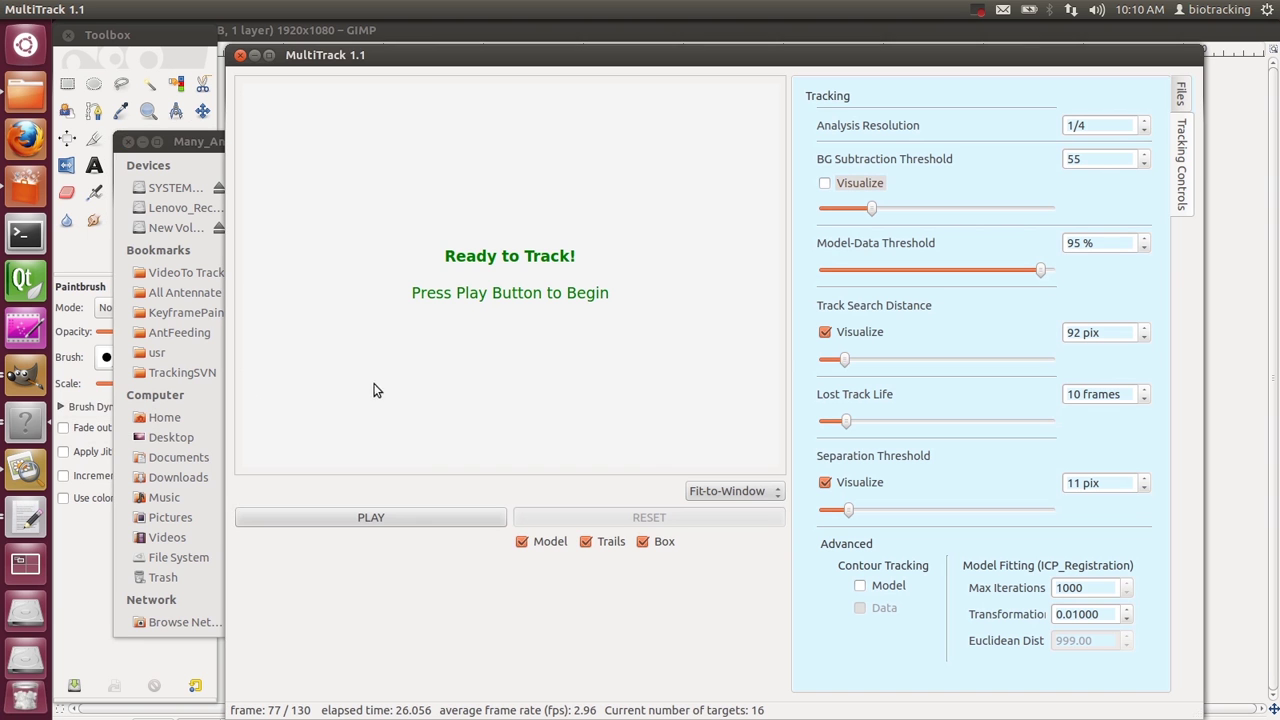
left_click(426, 518)
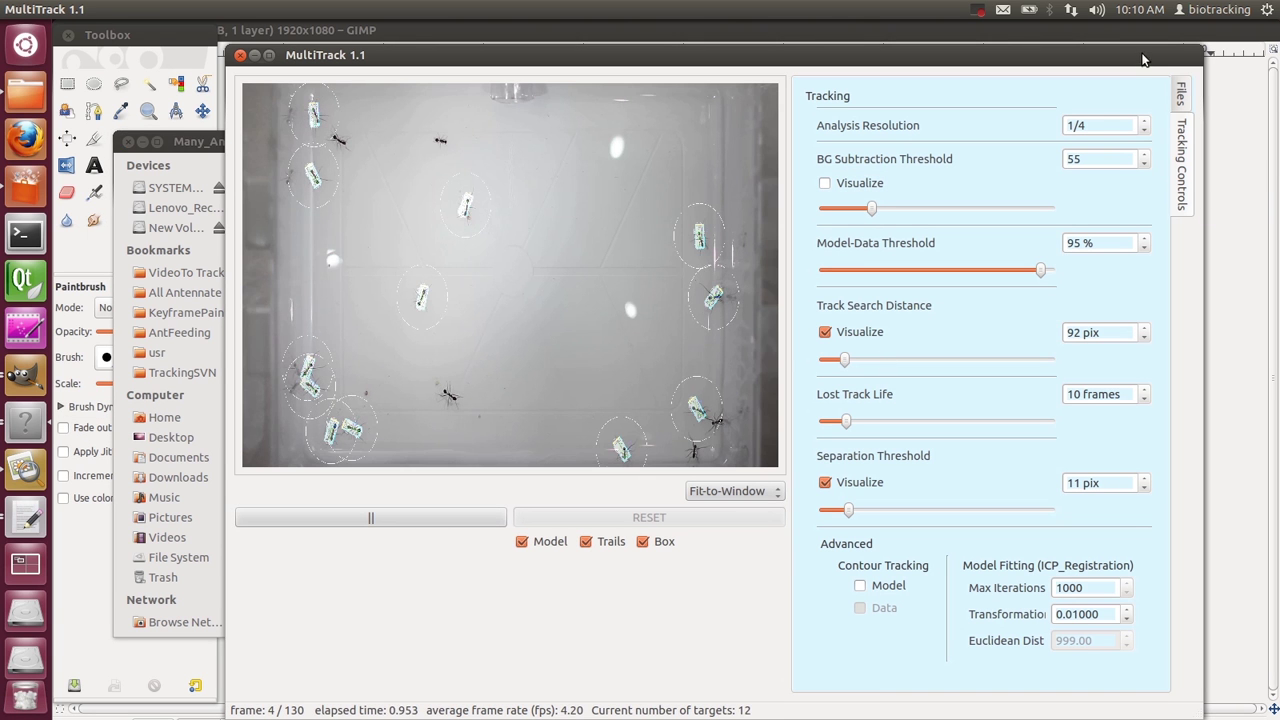
left_click(1181, 96)
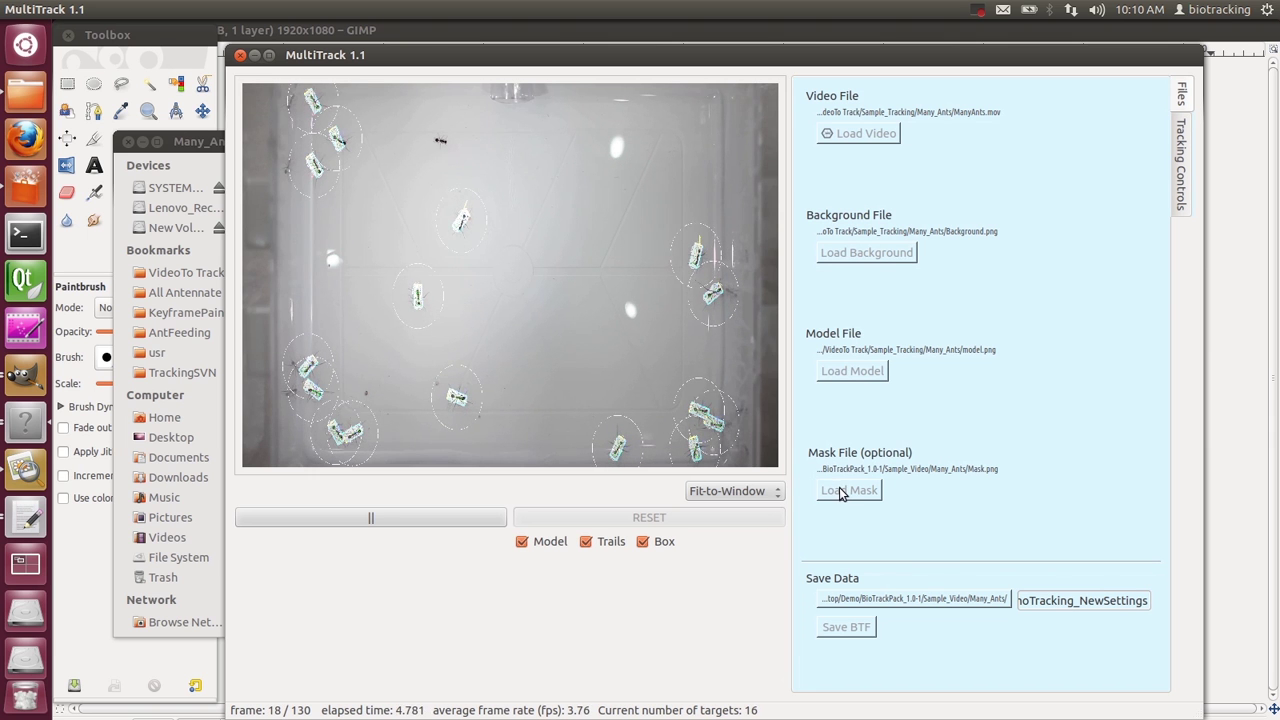
left_click(470, 517)
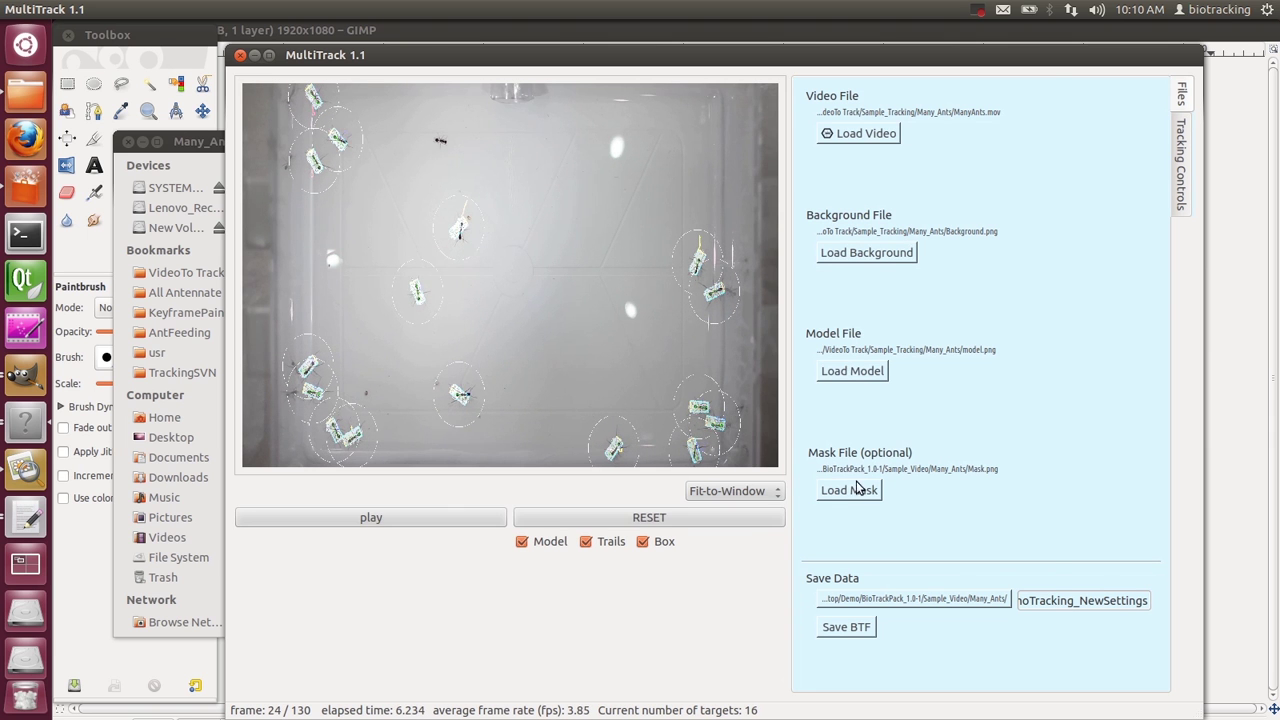
Clear the optional mask file by cancelling its file selection, and return to the file settings
left_click(855, 489)
left_click(948, 581)
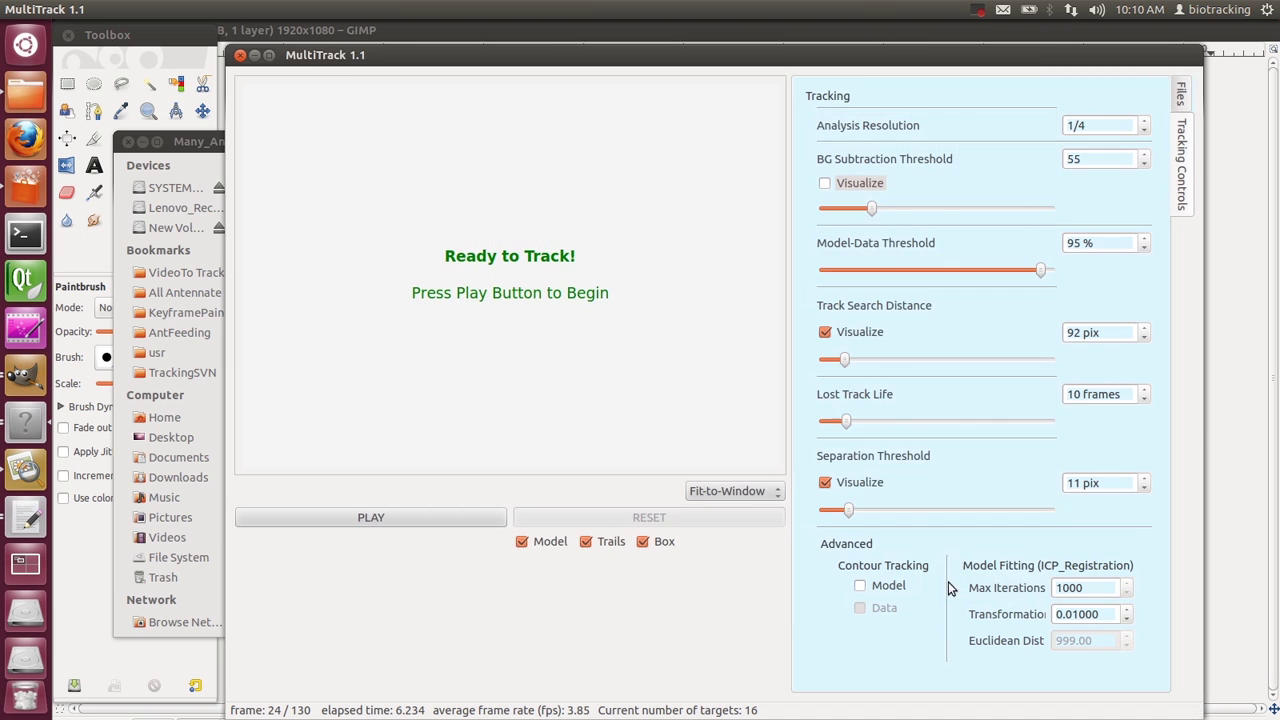
left_click(1175, 103)
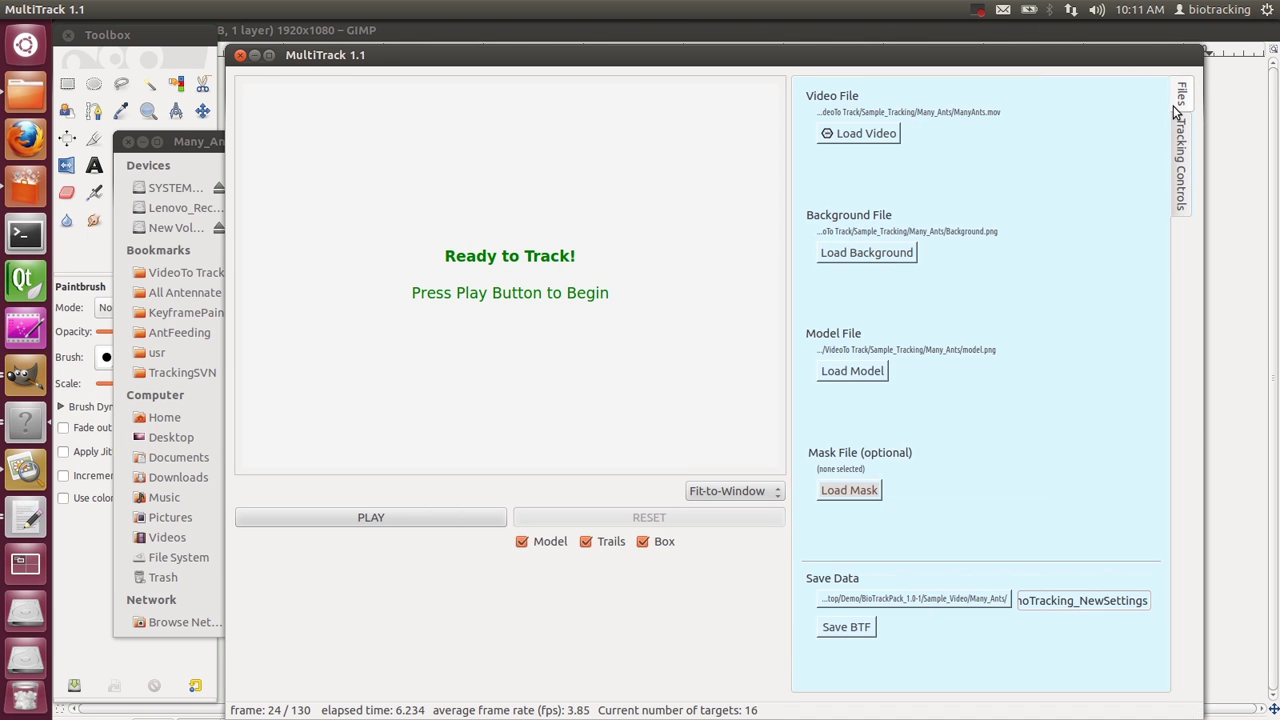
Restart tracking without a mask, and visualize background subtraction with its threshold set to 31
left_click(410, 520)
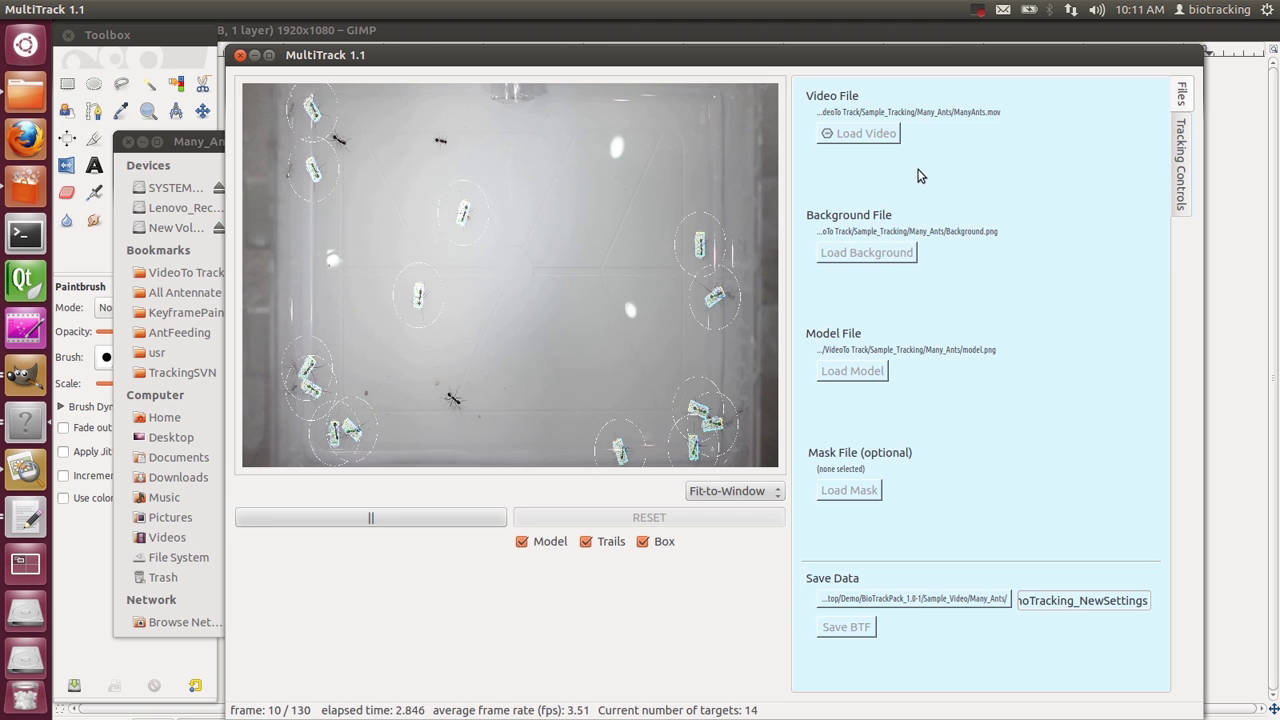
left_click(1183, 145)
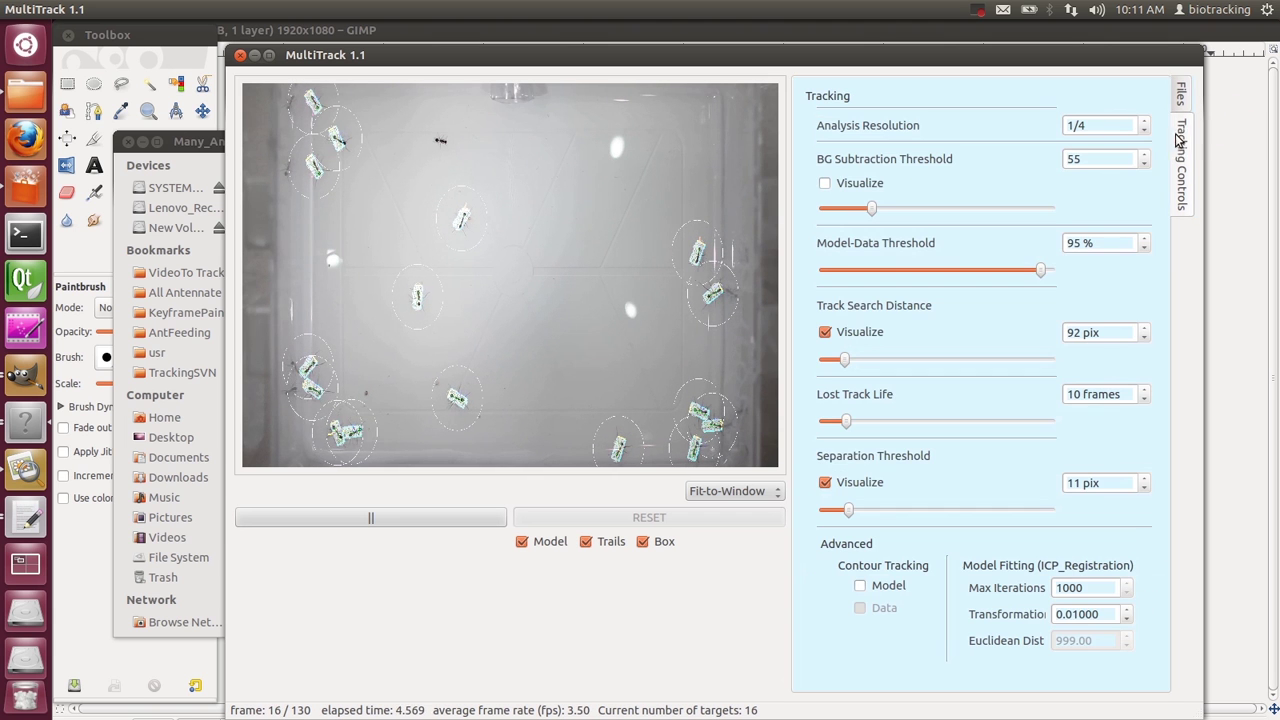
left_click(826, 185)
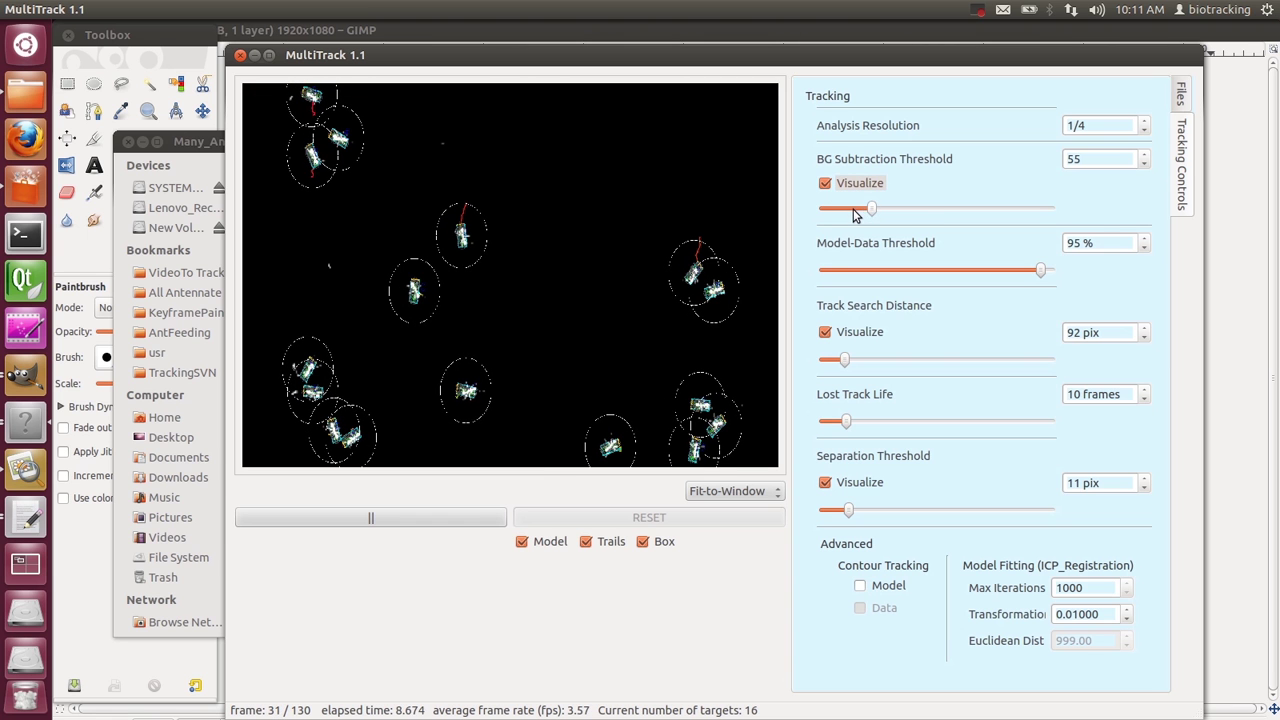
left_click(855, 214)
left_click_drag(849, 213, 841, 214)
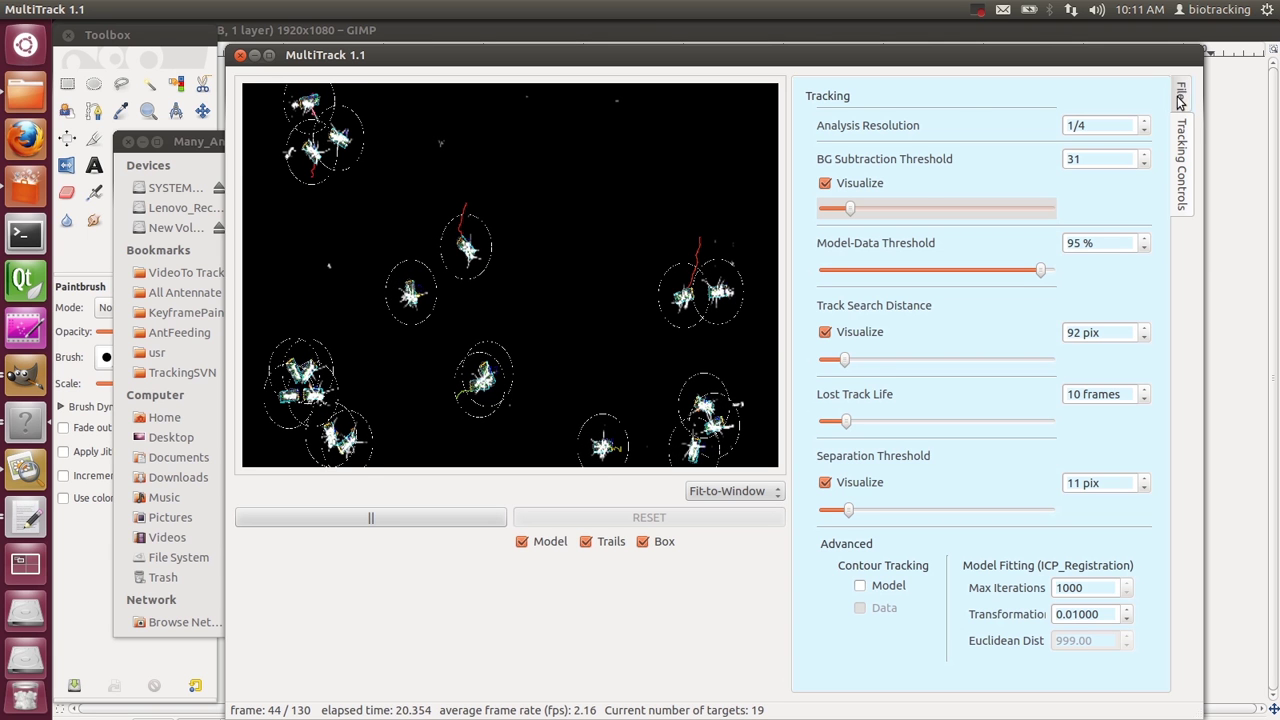
left_click(1181, 95)
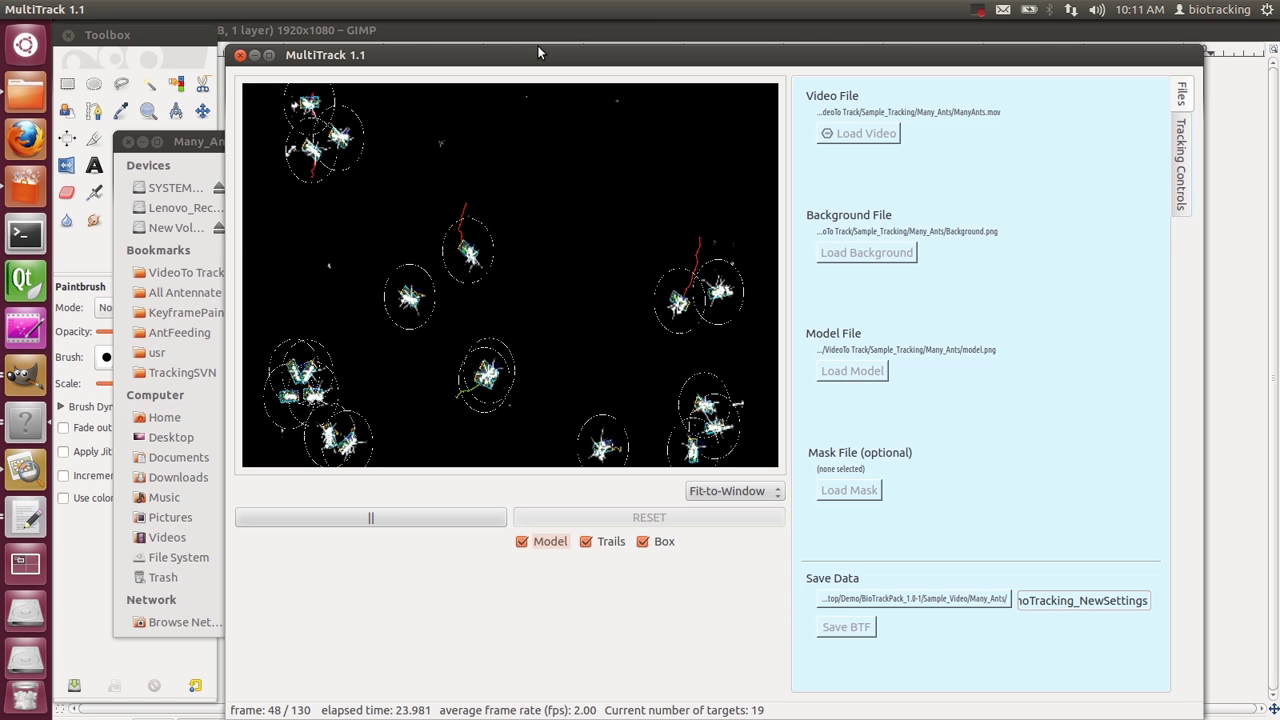
left_click(978, 10)
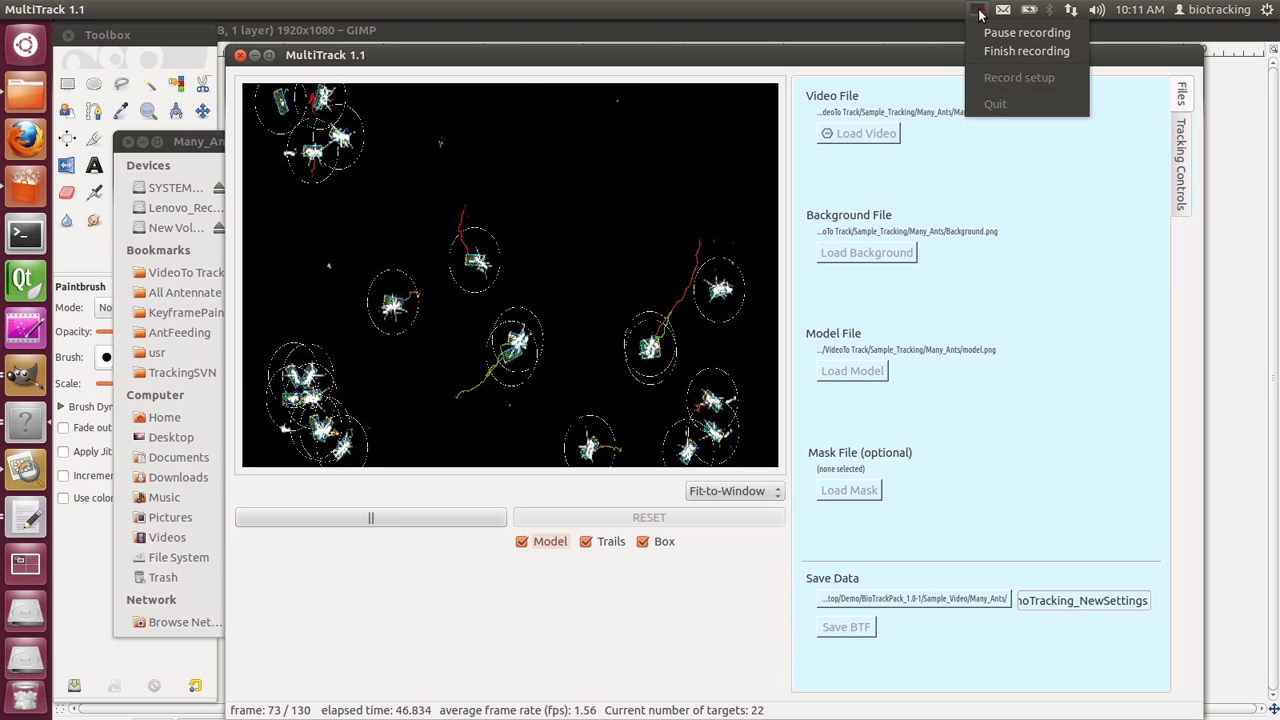